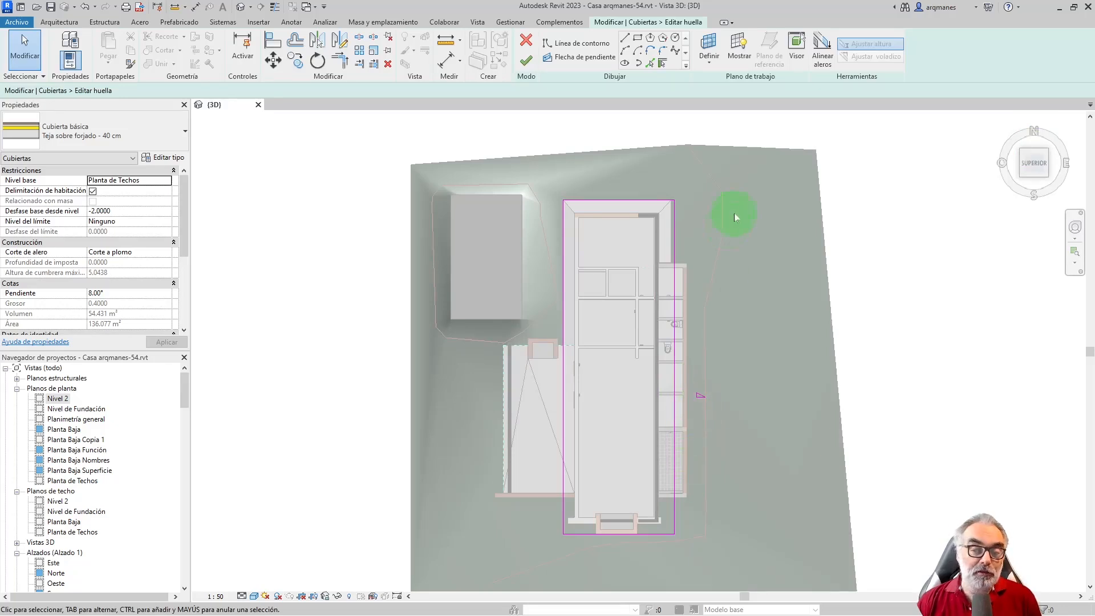
# Step: Set the slope of the roof footprint's east edge to -8° and finish the footprint edit
pyautogui.scroll(2, 683, 271)
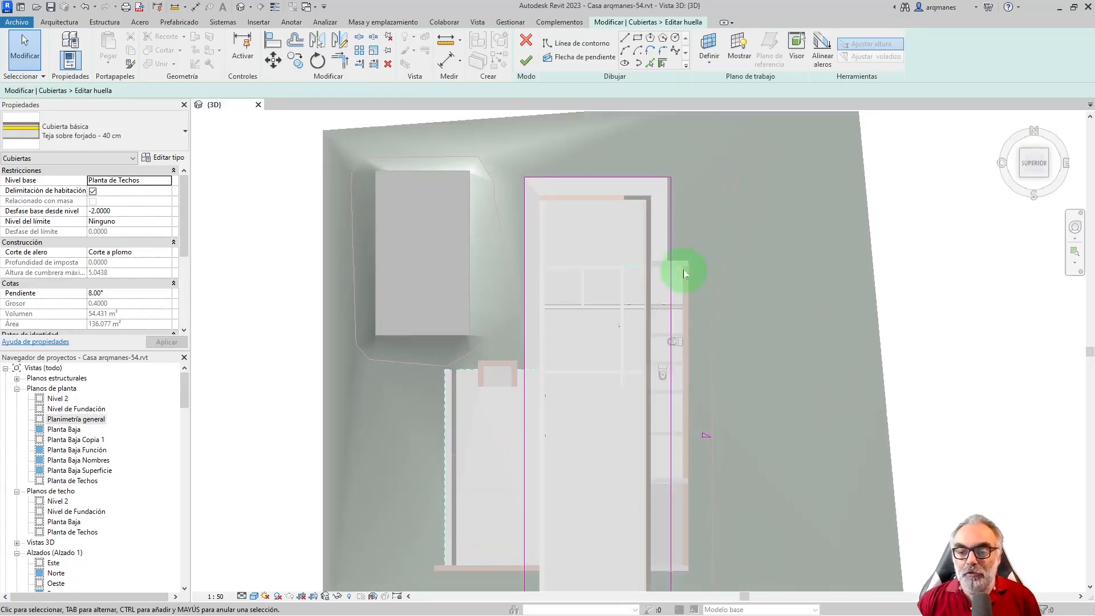
pyautogui.click(670, 236)
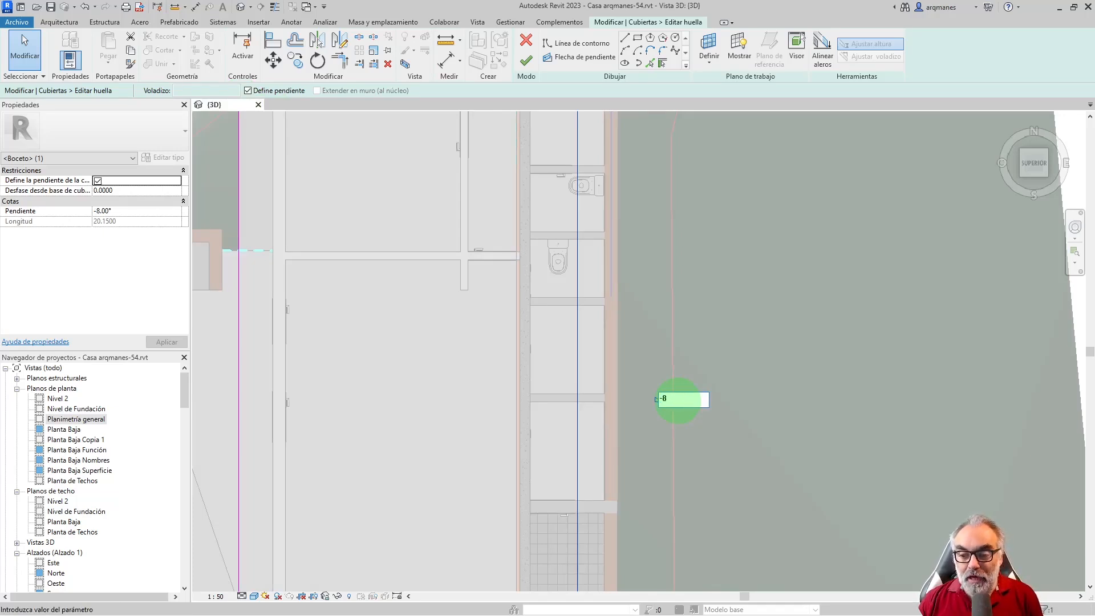
pyautogui.press('Return')
pyautogui.click(525, 63)
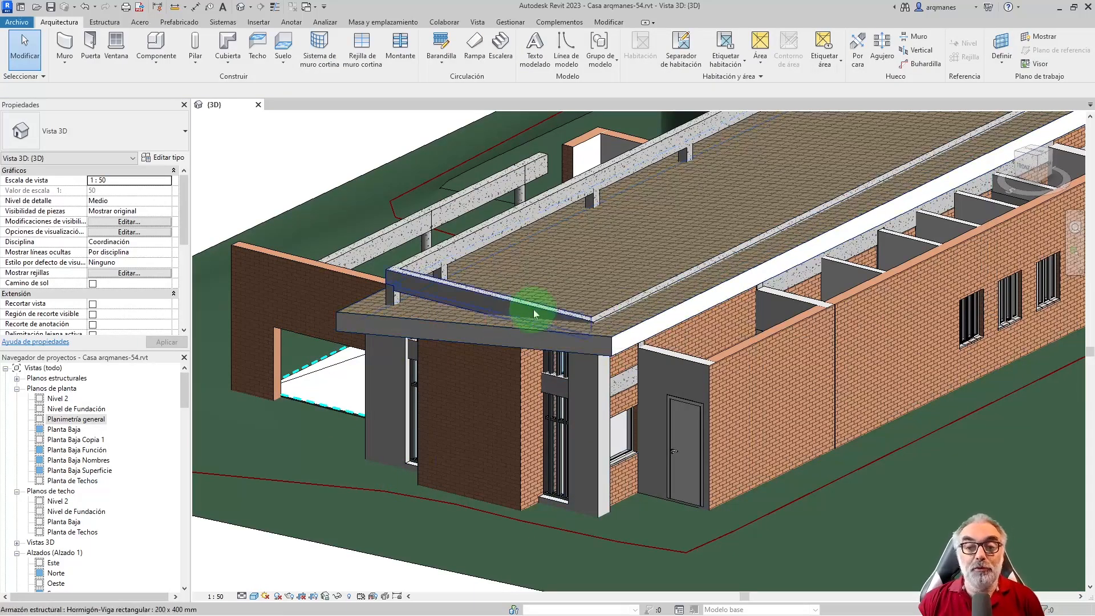
# Step: Make all four roof footprint edges define a slope of -5° and finish the footprint edit
pyautogui.click(687, 207)
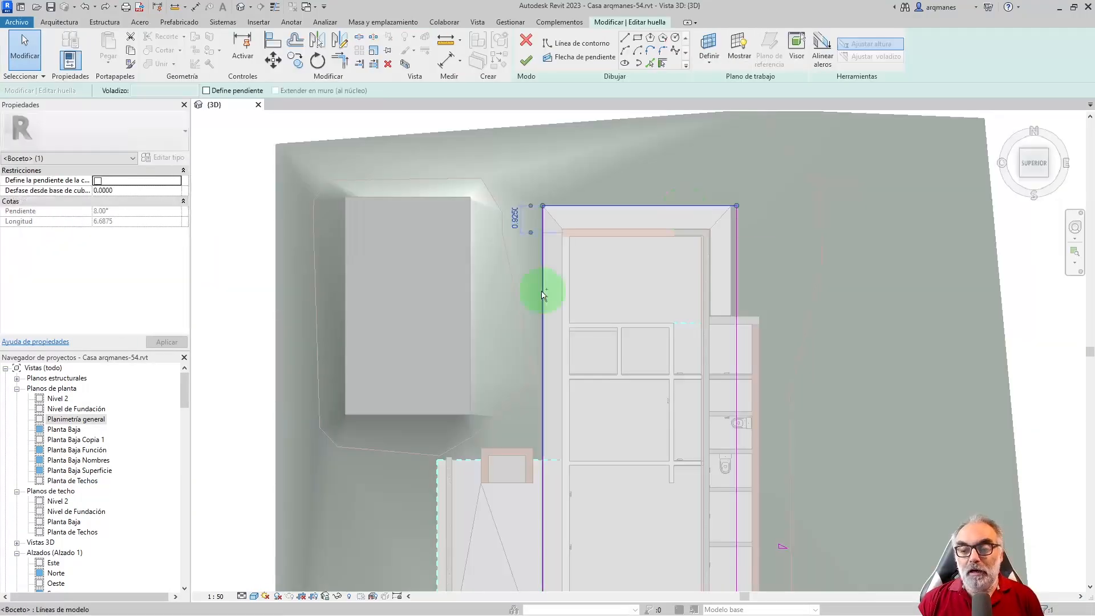
pyautogui.keyDown('ctrl'); pyautogui.click(542, 291); pyautogui.keyUp('ctrl')
pyautogui.keyDown('ctrl'); pyautogui.click(737, 252); pyautogui.keyUp('ctrl')
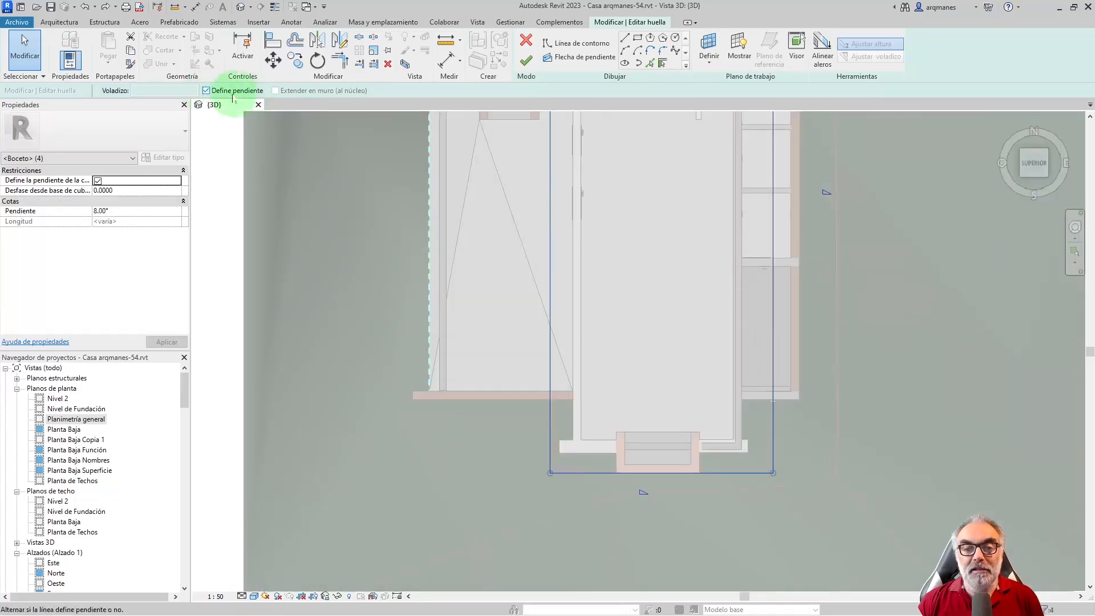
pyautogui.click(618, 343)
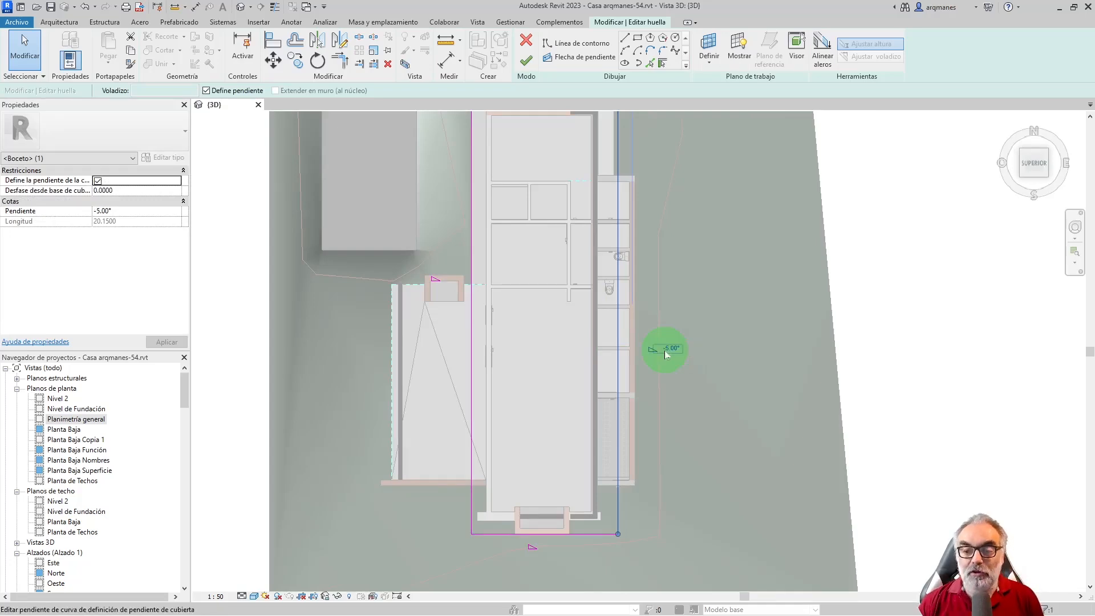
pyautogui.click(588, 533)
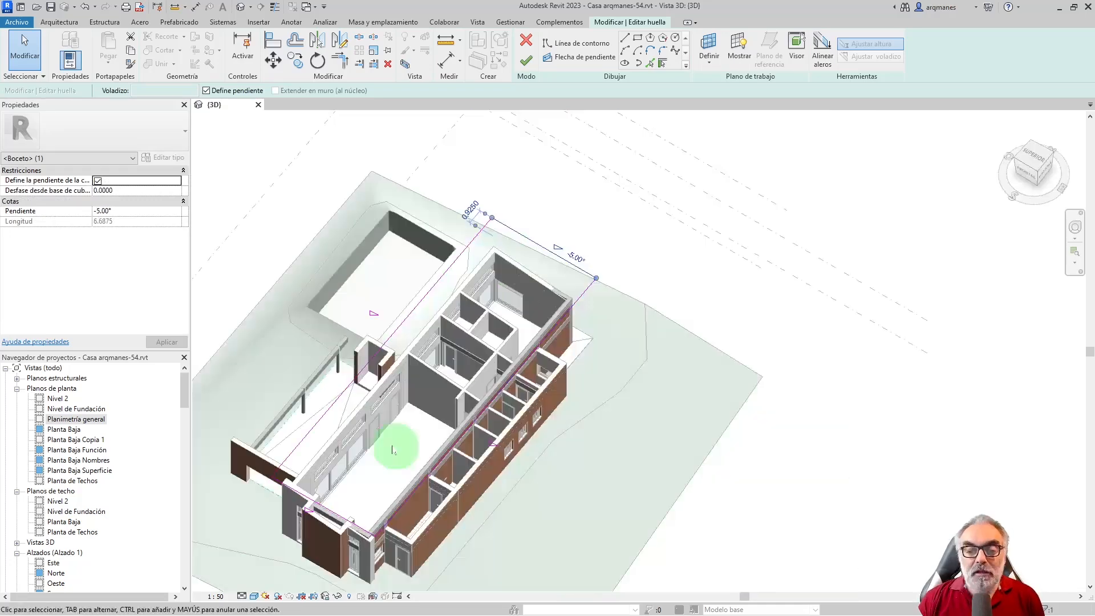
pyautogui.click(526, 62)
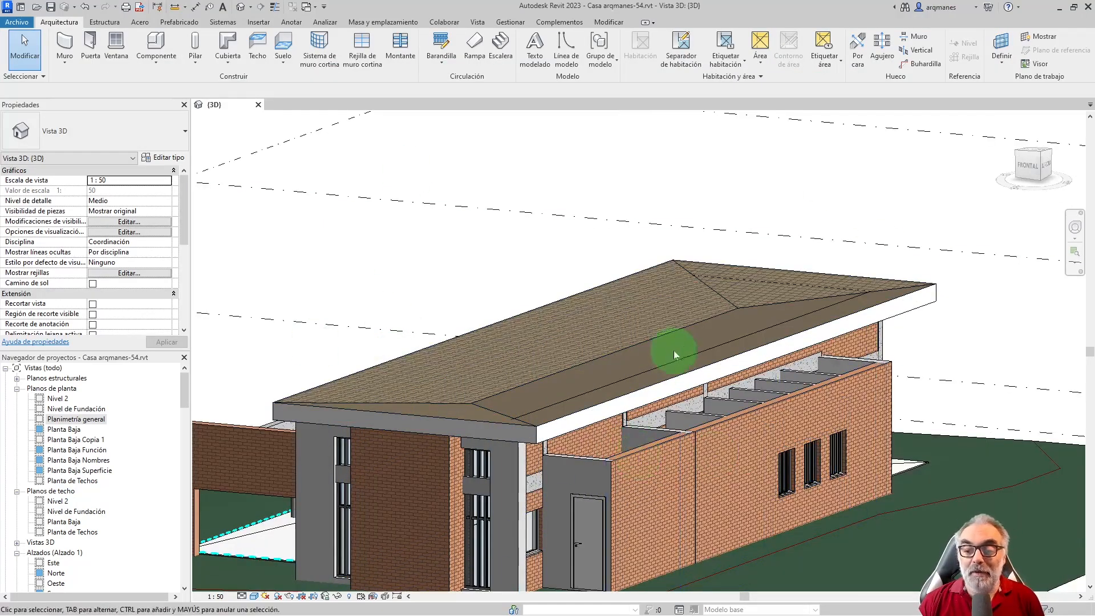
pyautogui.keyDown('shift'); pyautogui.moveTo(665, 337); pyautogui.dragTo(428, 520, button='middle'); pyautogui.keyUp('shift')
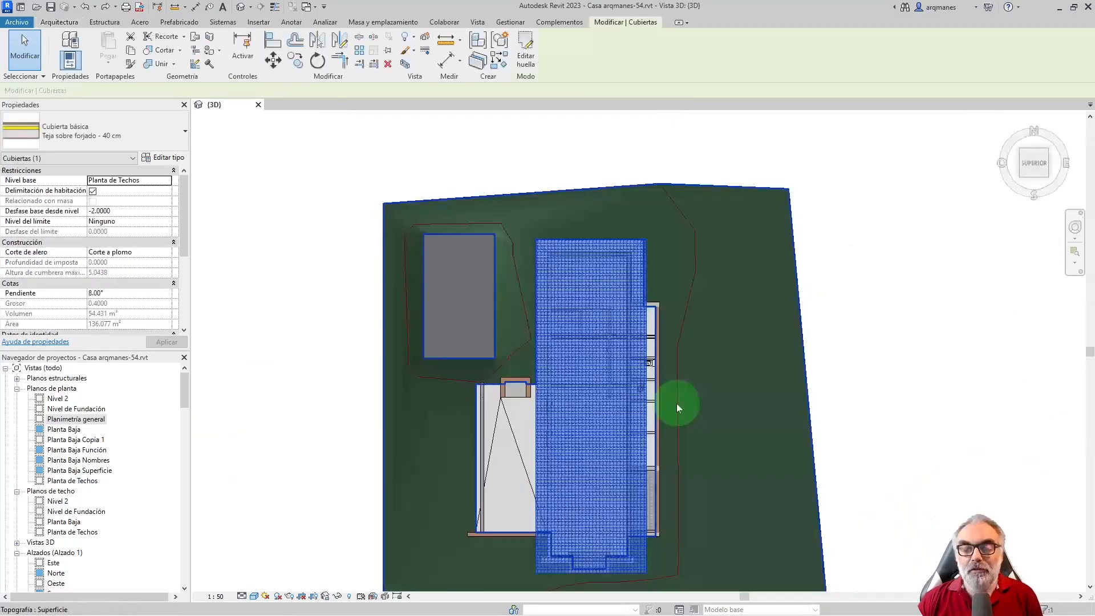
# Step: Edit the roof footprint and delete its short north and south edges
pyautogui.click(526, 46)
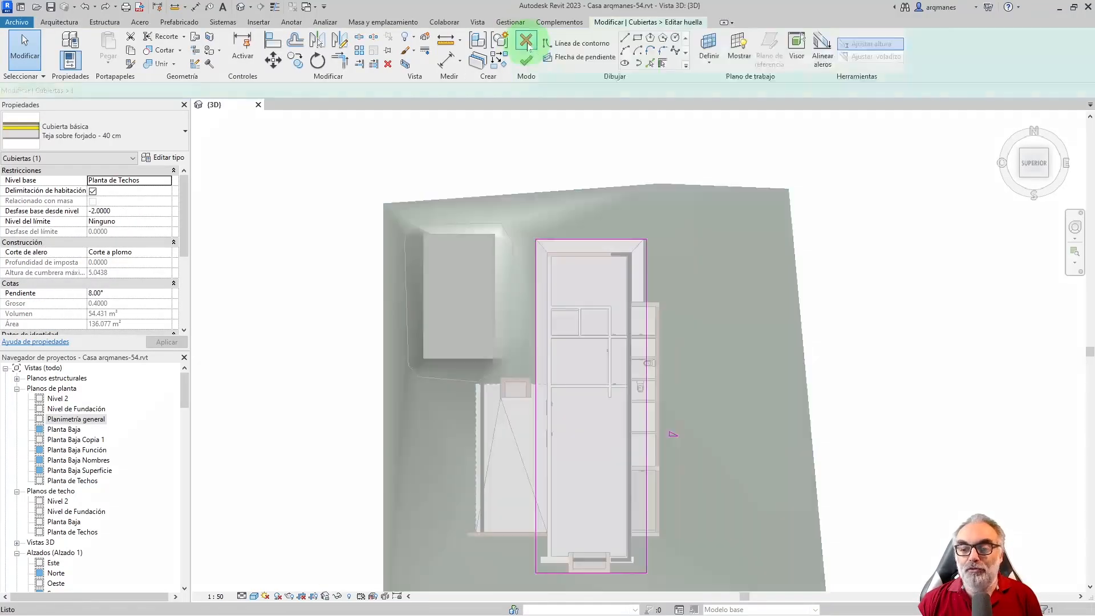
pyautogui.click(583, 242)
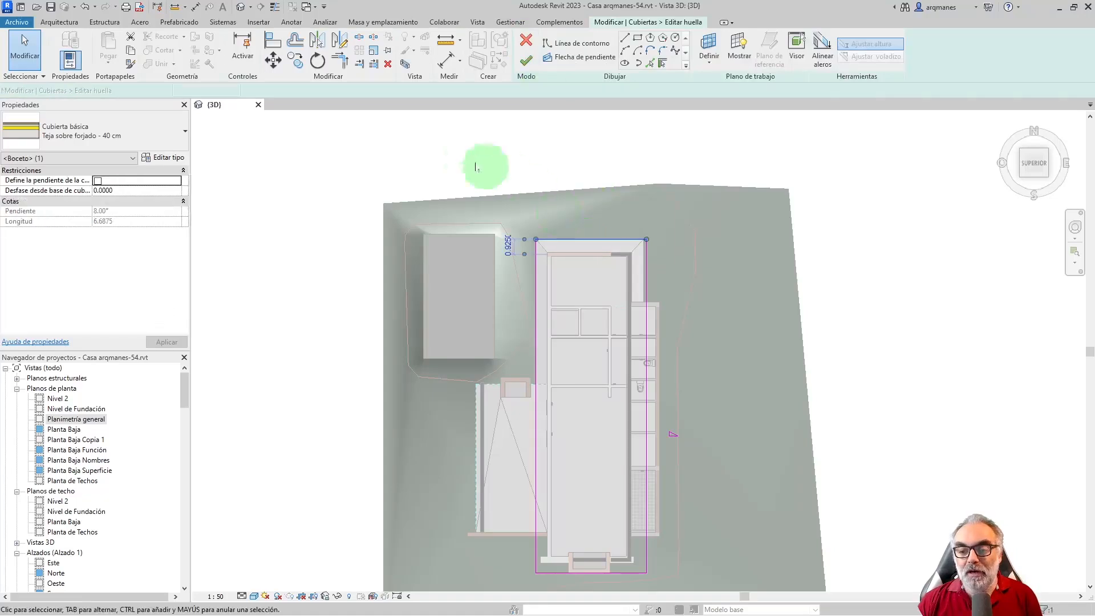
pyautogui.press('Delete')
pyautogui.click(552, 486)
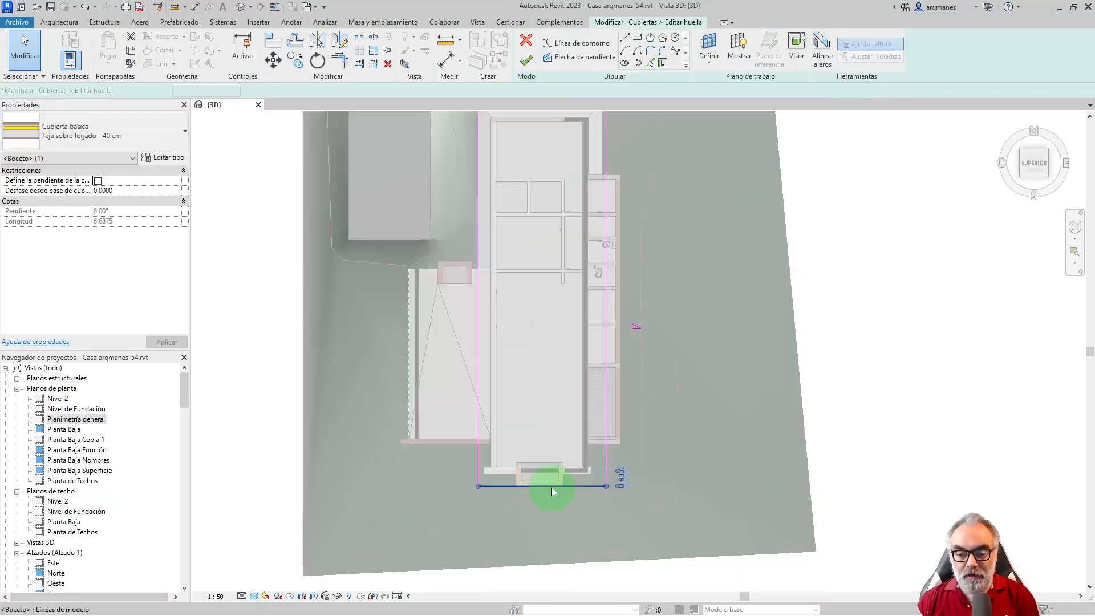
pyautogui.press('Delete')
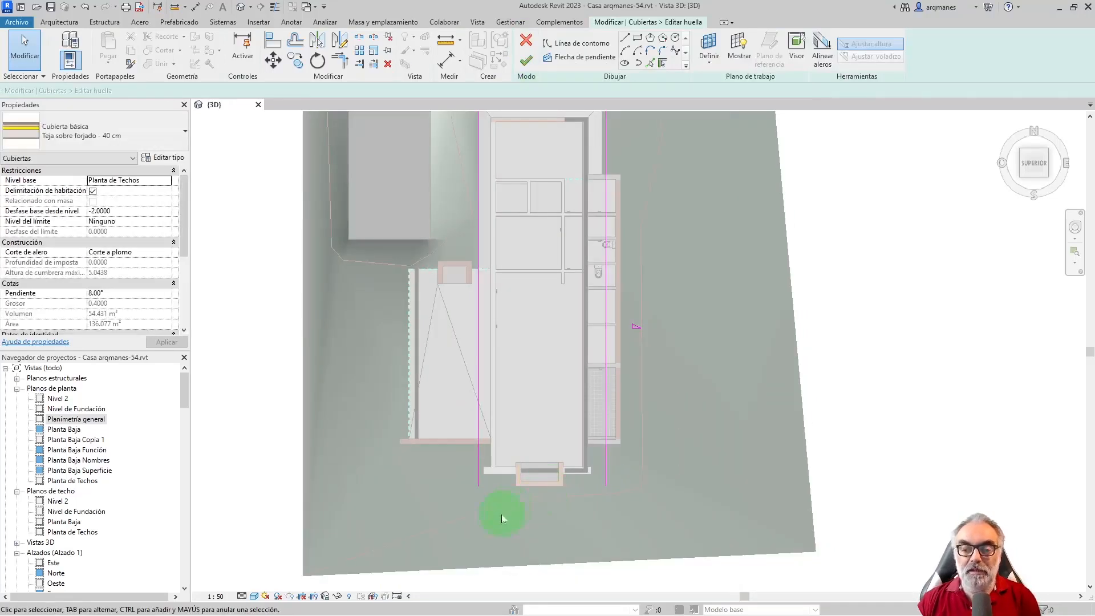
# Step: Close the footprint's north and south ends with outward slope-defining arcs, the north one about 10.7 m in radius, and finish the edit
pyautogui.scroll(-2, 502, 514)
pyautogui.click(626, 52)
pyautogui.scroll(3, 527, 171)
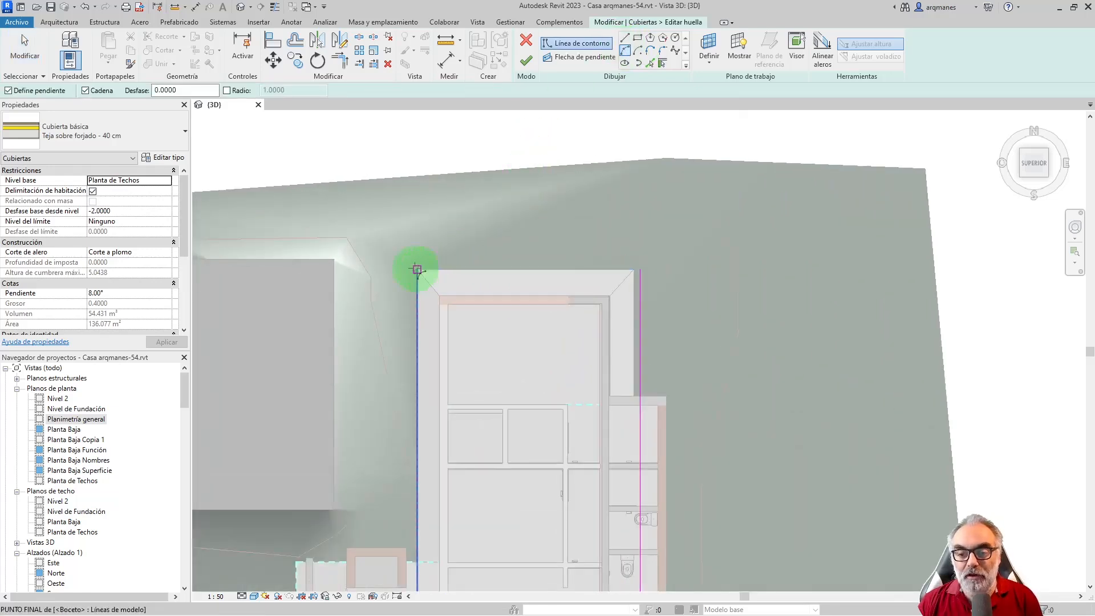
pyautogui.click(417, 270)
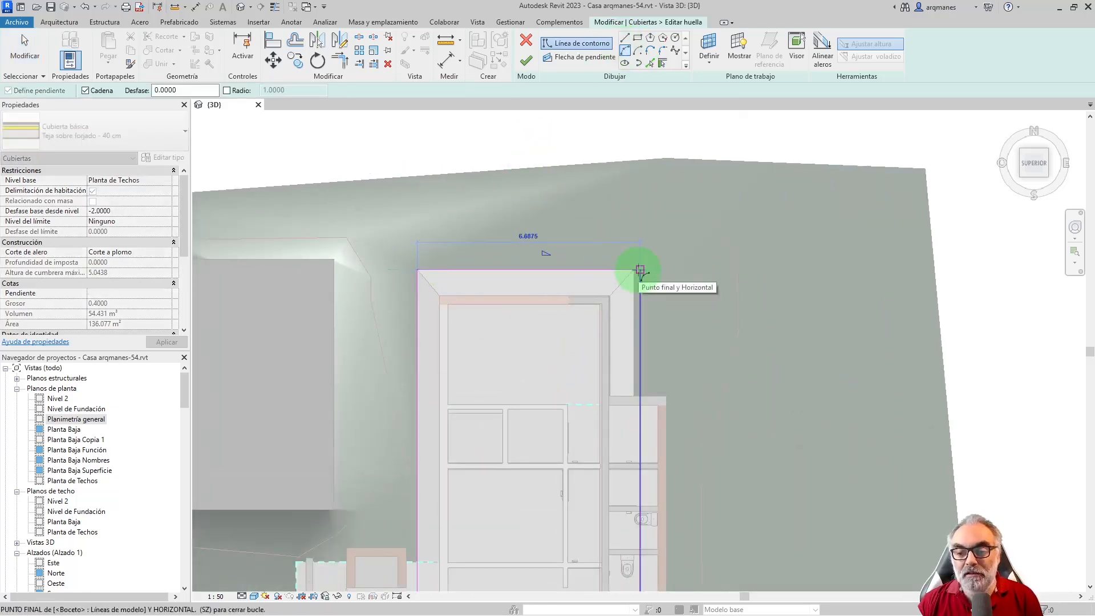
pyautogui.click(640, 269)
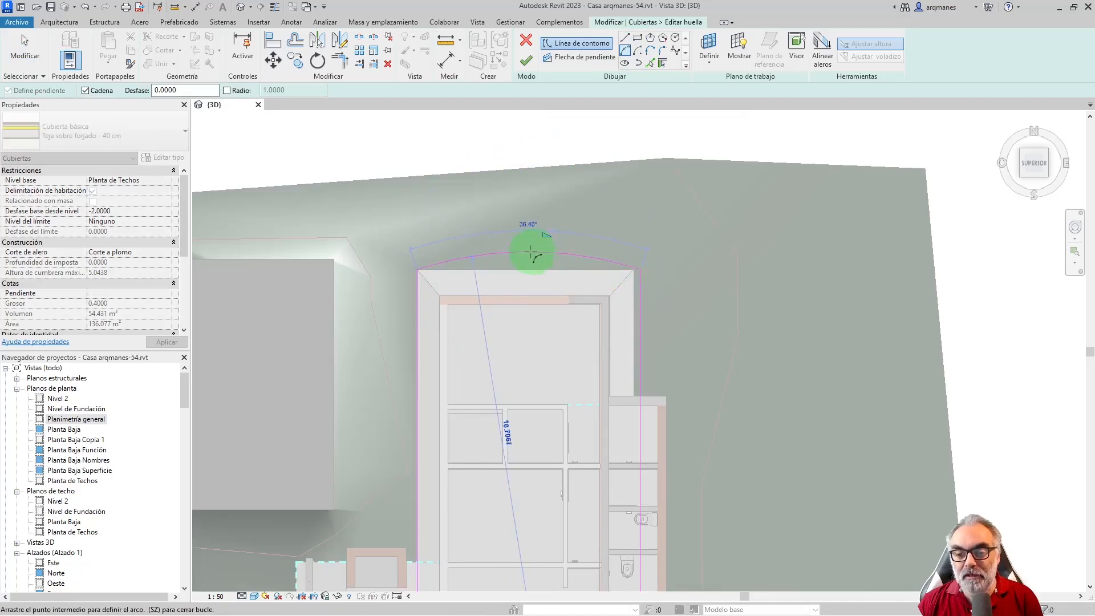
pyautogui.click(530, 253)
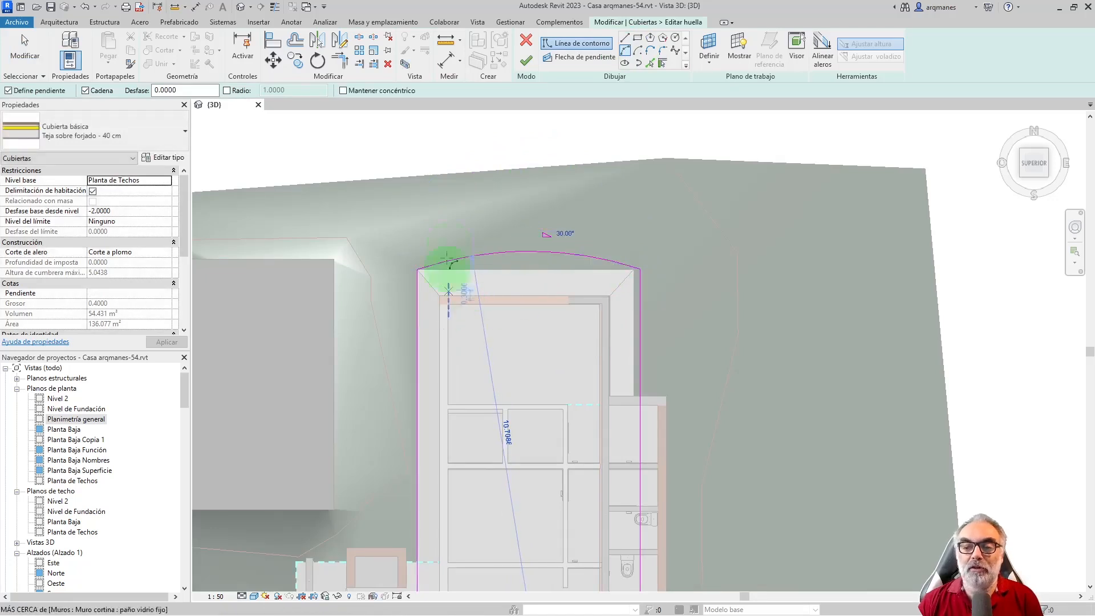
pyautogui.scroll(-3, 451, 228)
pyautogui.scroll(-2, 461, 286)
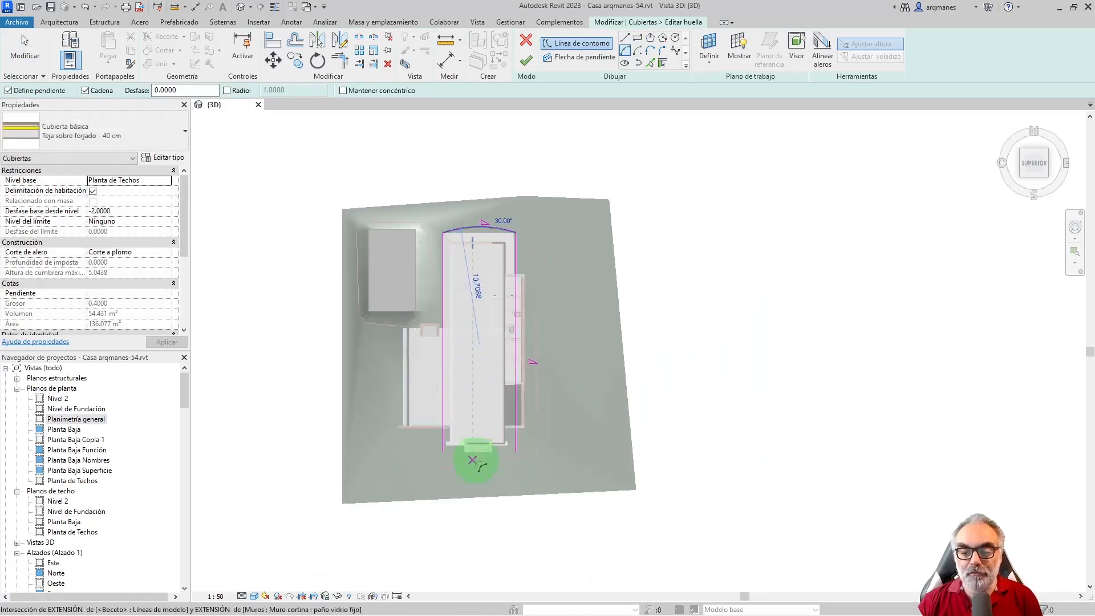
pyautogui.scroll(2, 457, 464)
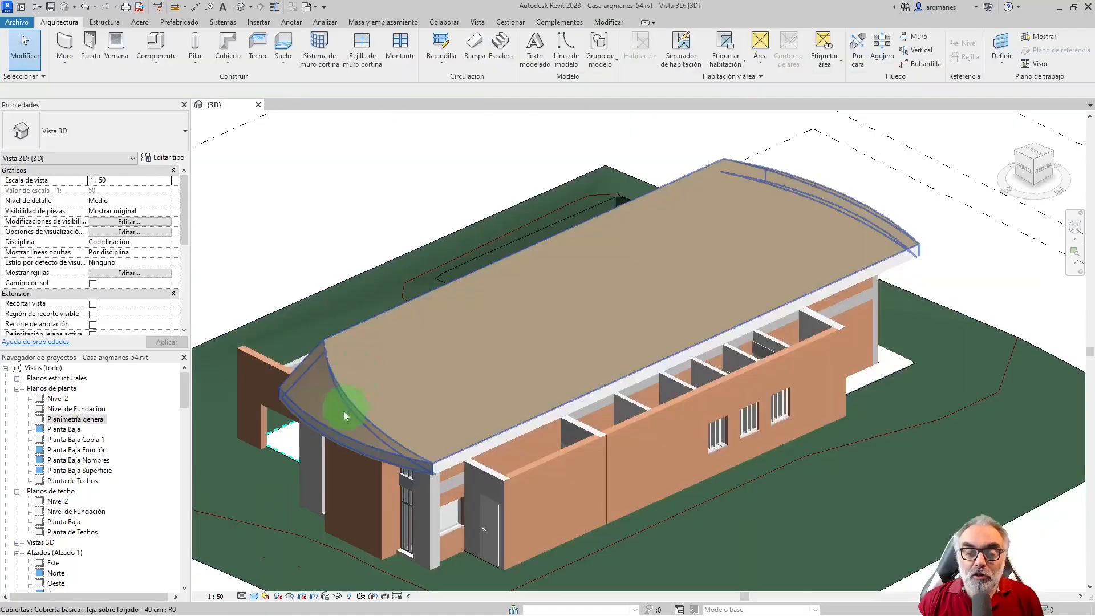
# Step: Examine the roof with curved ends in 3D and from the building's right side
pyautogui.scroll(2, 370, 399)
pyautogui.click(402, 180)
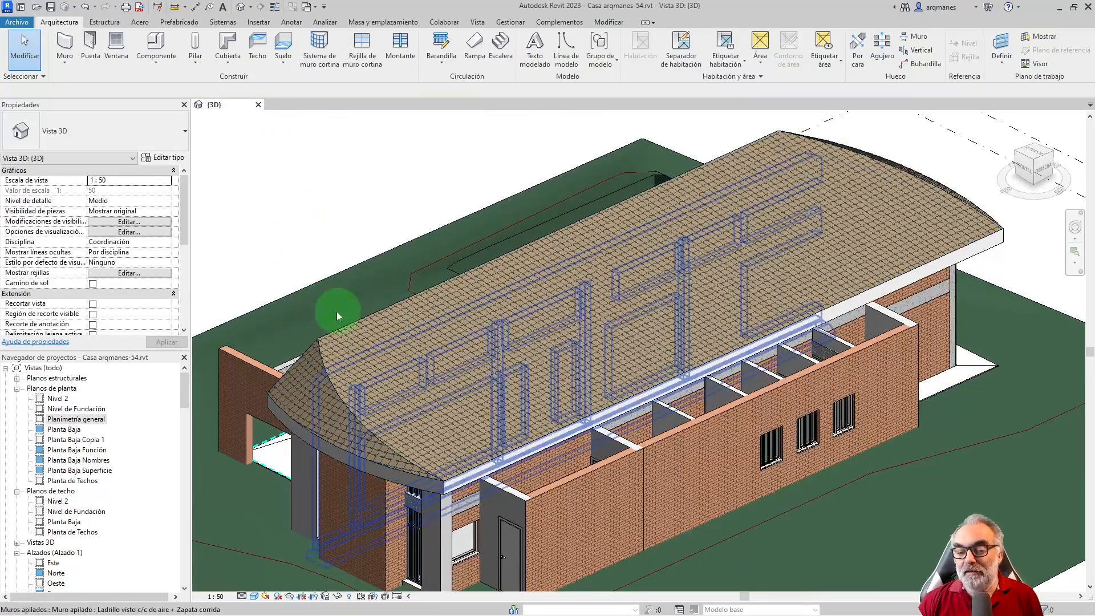
pyautogui.scroll(-2, 442, 483)
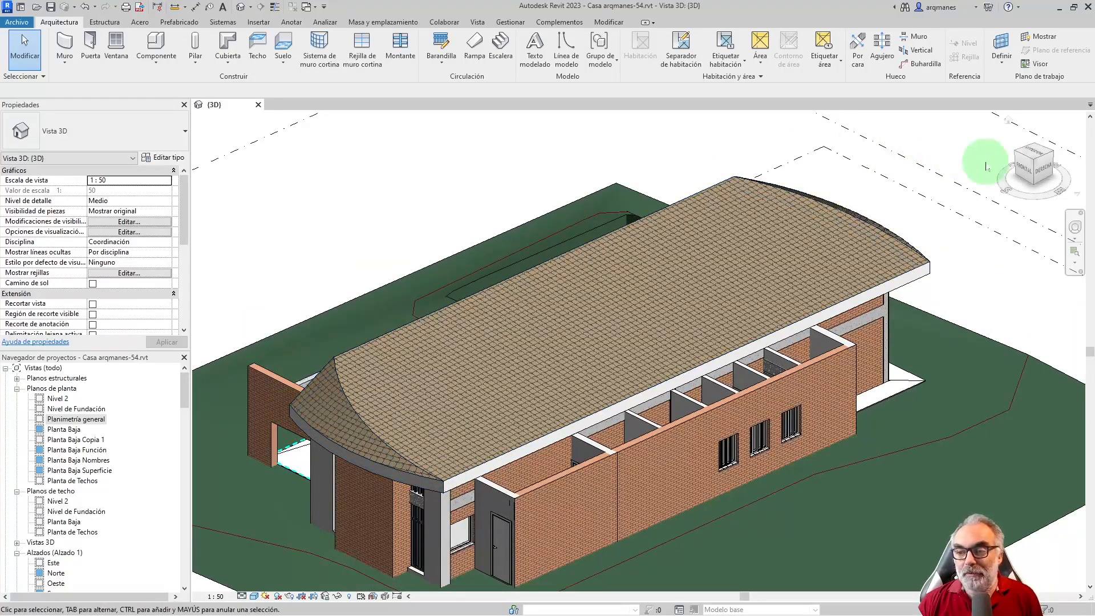
pyautogui.click(1025, 171)
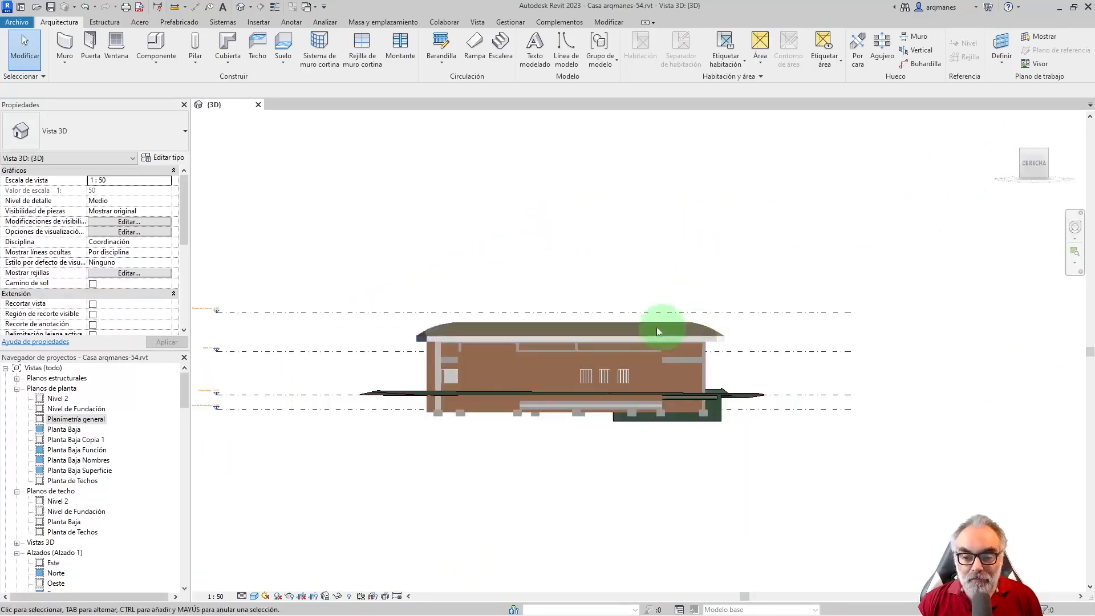
pyautogui.scroll(3, 611, 296)
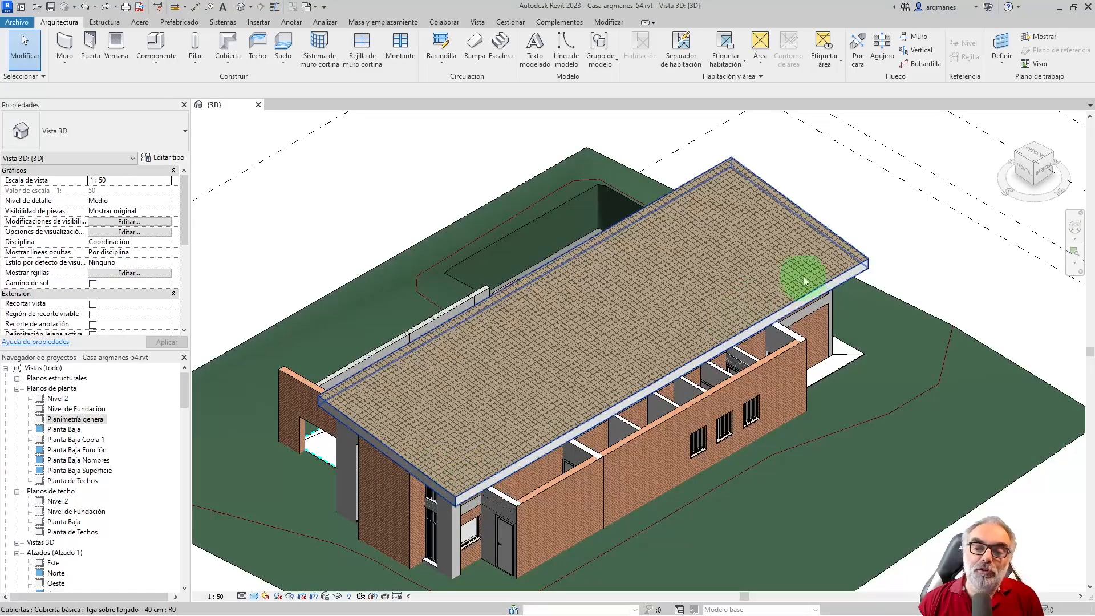
# Step: Edit the roof footprint and delete its long east edge
pyautogui.click(824, 284)
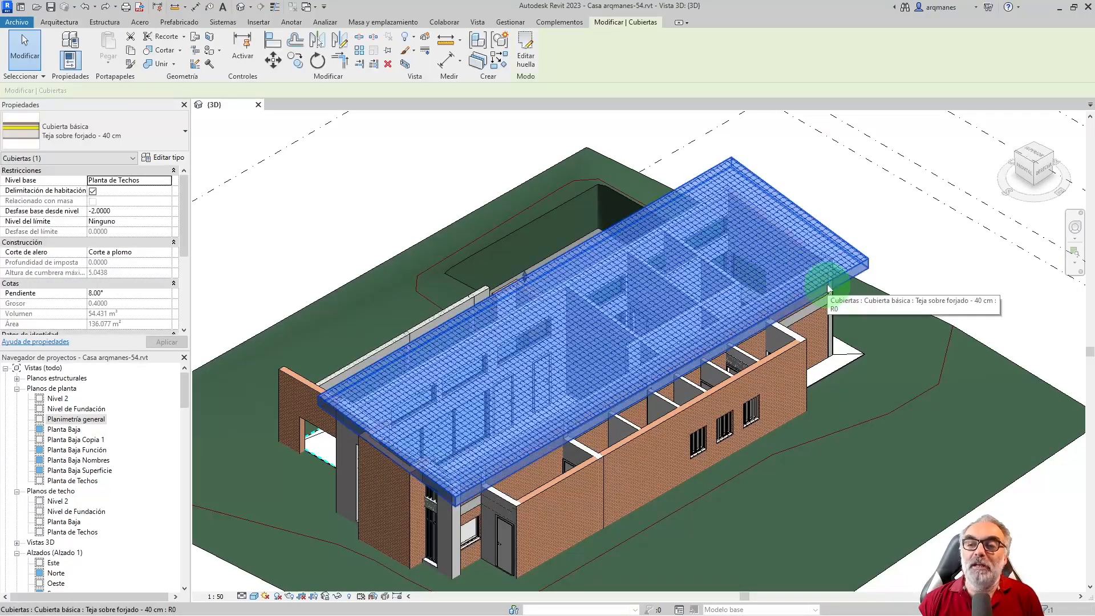
pyautogui.click(525, 55)
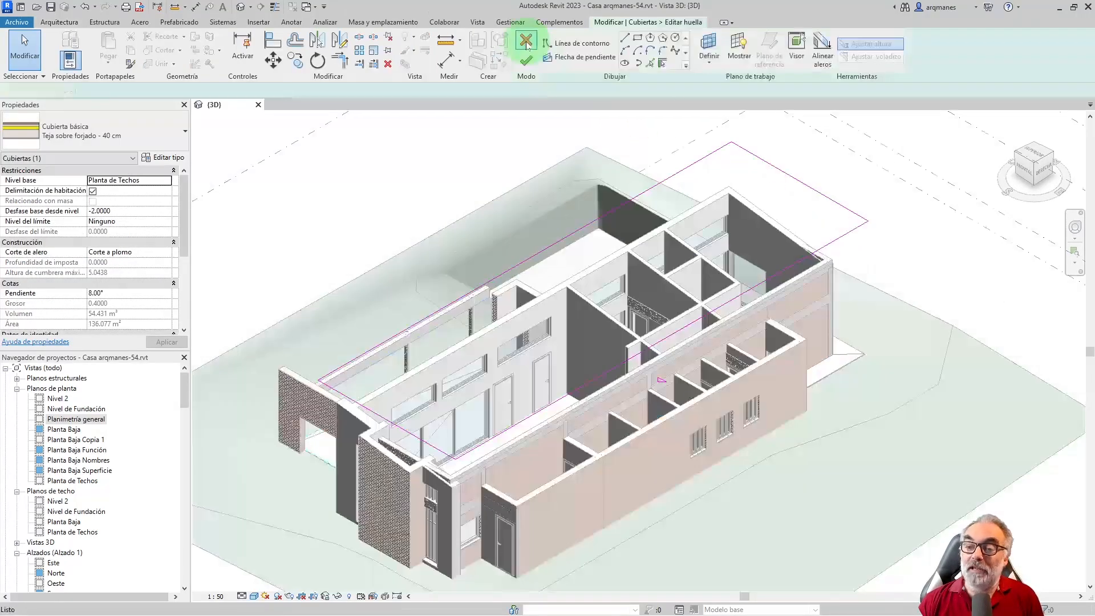
pyautogui.click(702, 321)
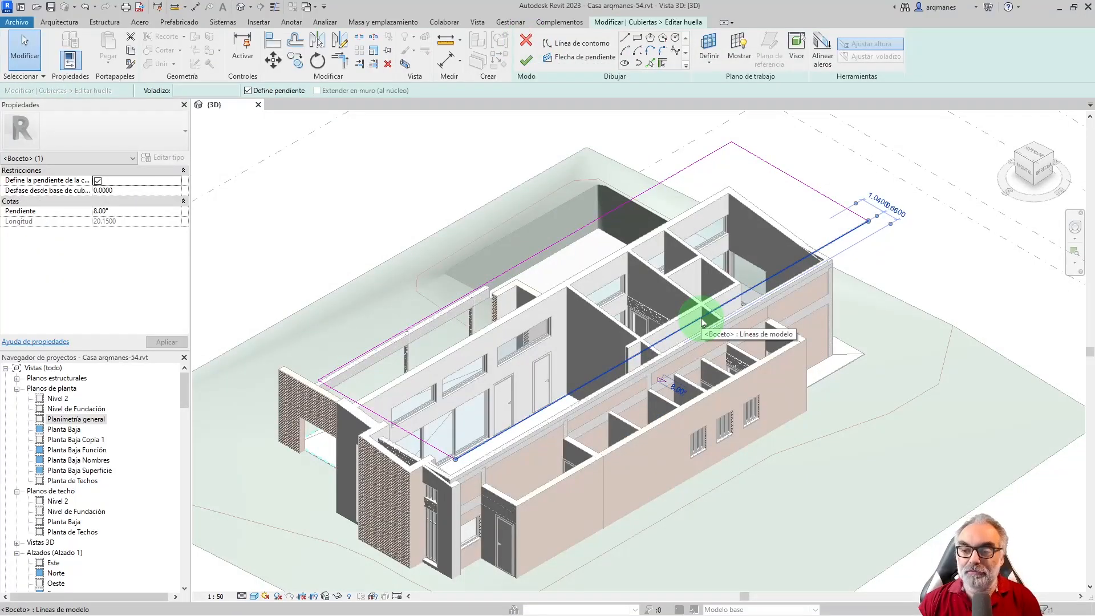
pyautogui.press('Delete')
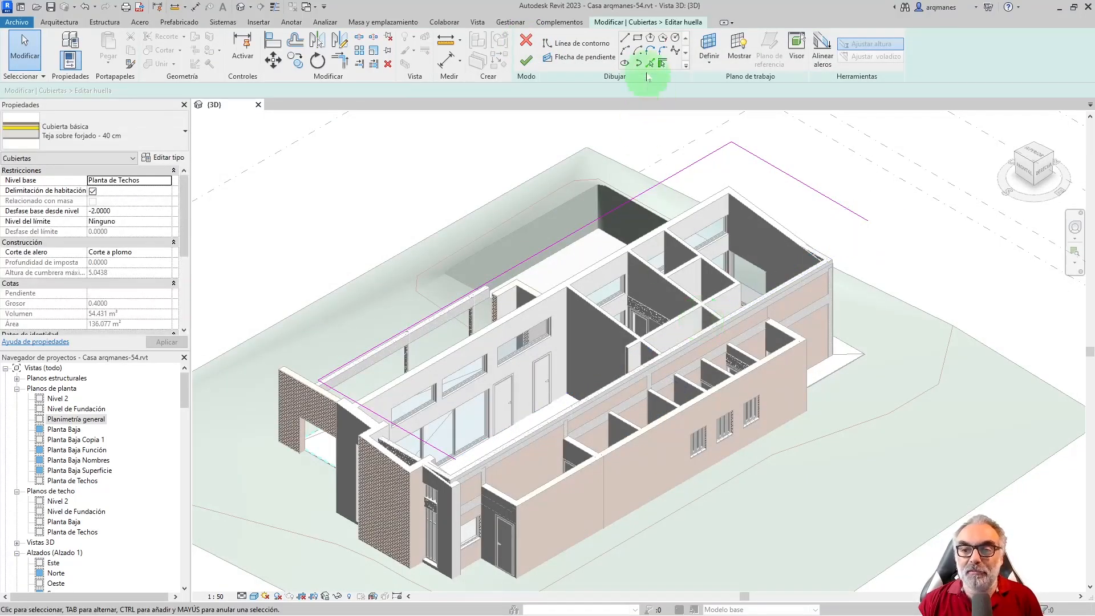
# Step: Draw an outward slope-defining 30° arc joining the two open ends along the footprint's east side
pyautogui.click(626, 51)
pyautogui.scroll(5, 453, 450)
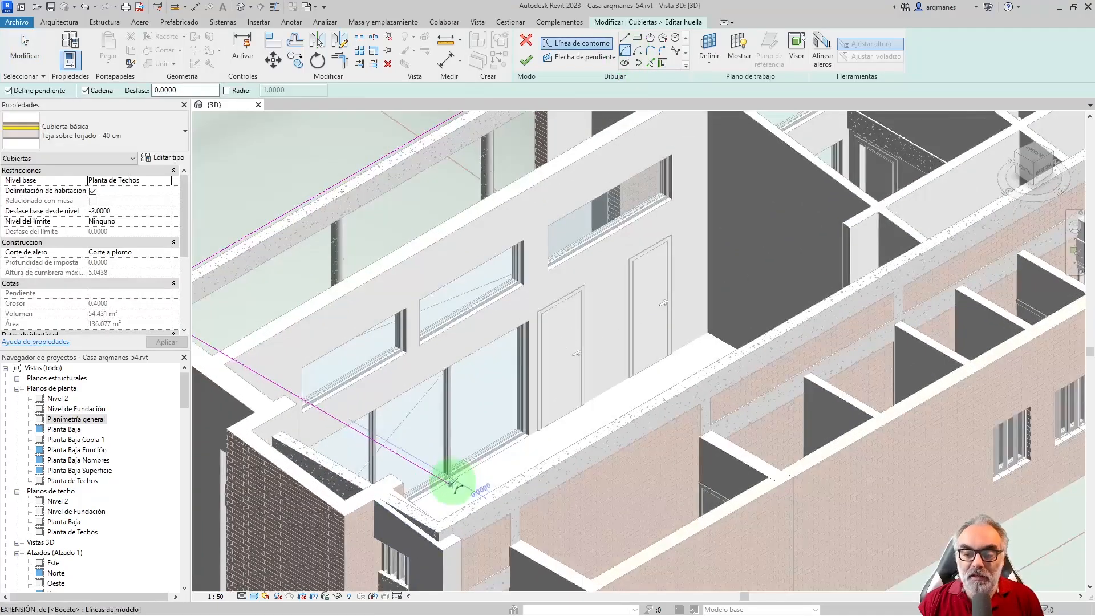
pyautogui.scroll(-5, 442, 490)
pyautogui.scroll(8, 721, 301)
pyautogui.click(721, 301)
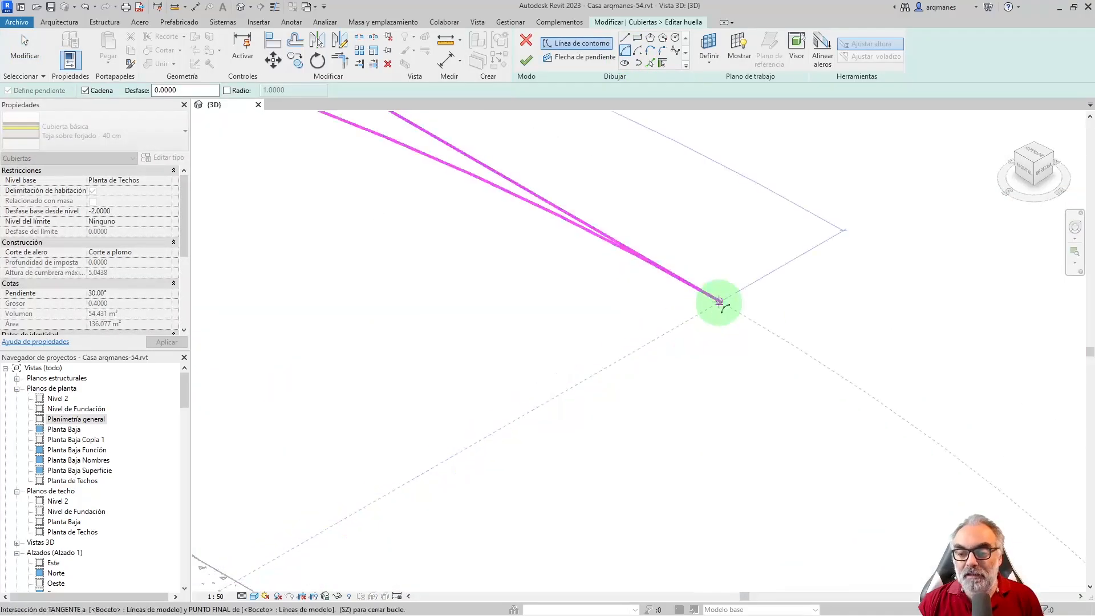
pyautogui.scroll(-7, 793, 260)
pyautogui.scroll(2, 542, 450)
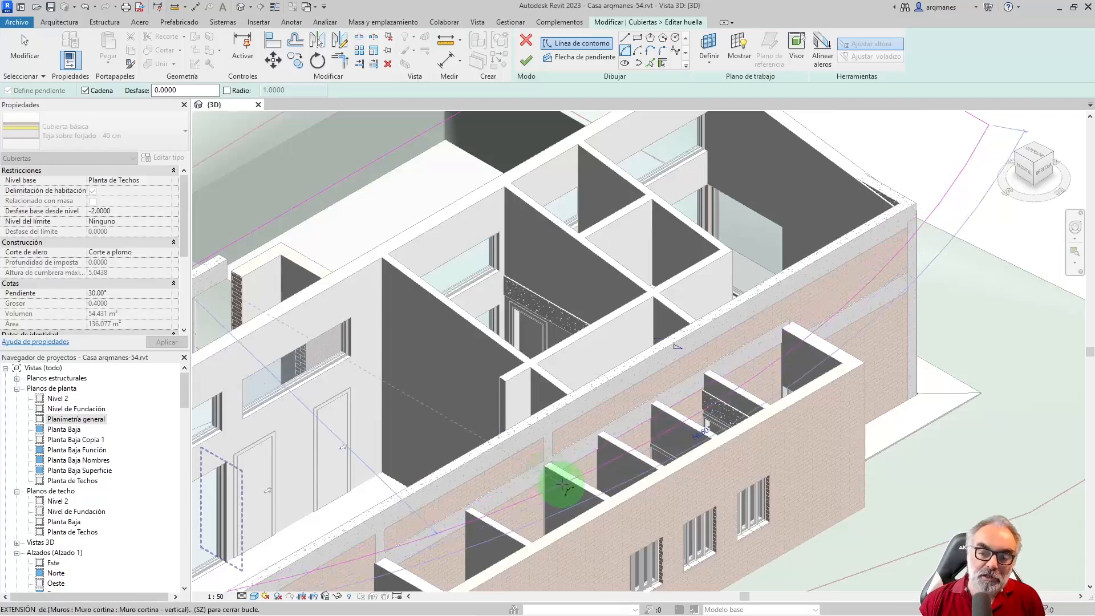
pyautogui.click(608, 502)
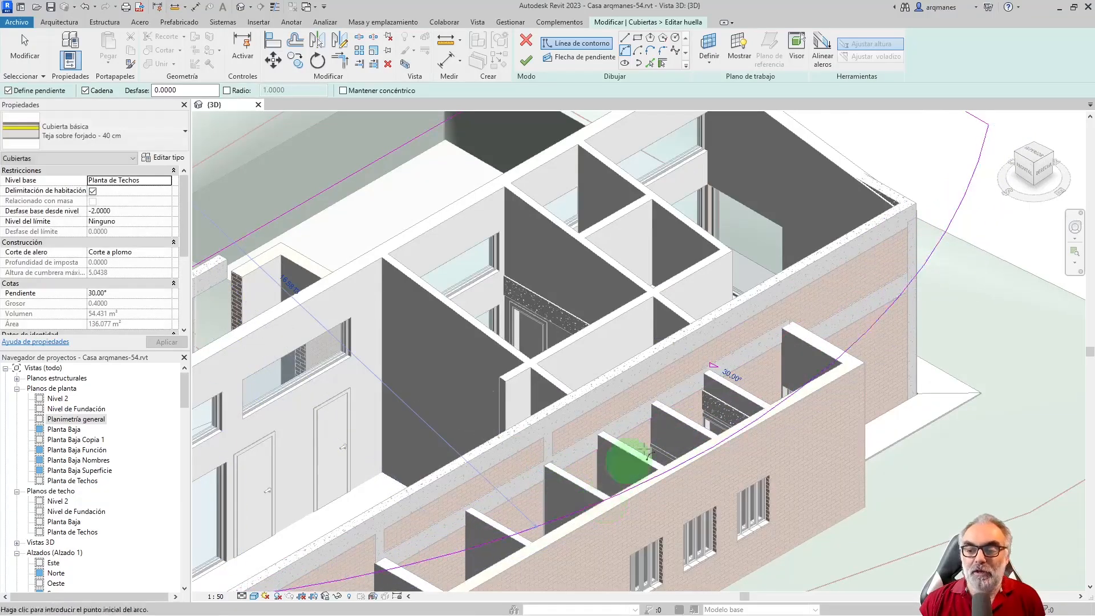
pyautogui.scroll(-6, 608, 490)
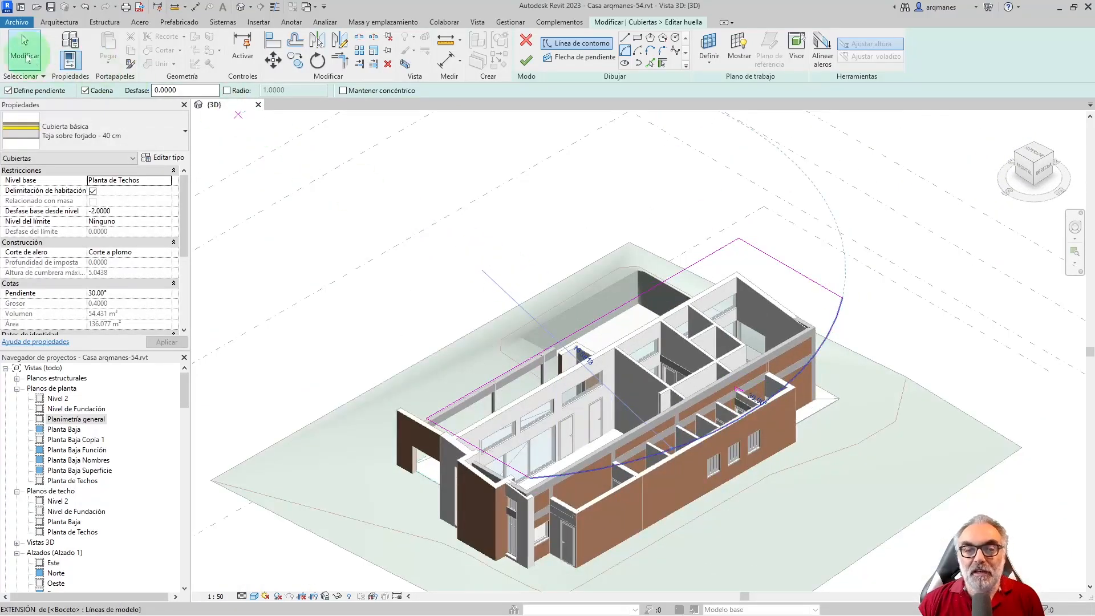
pyautogui.press('Escape')
pyautogui.press('Escape')
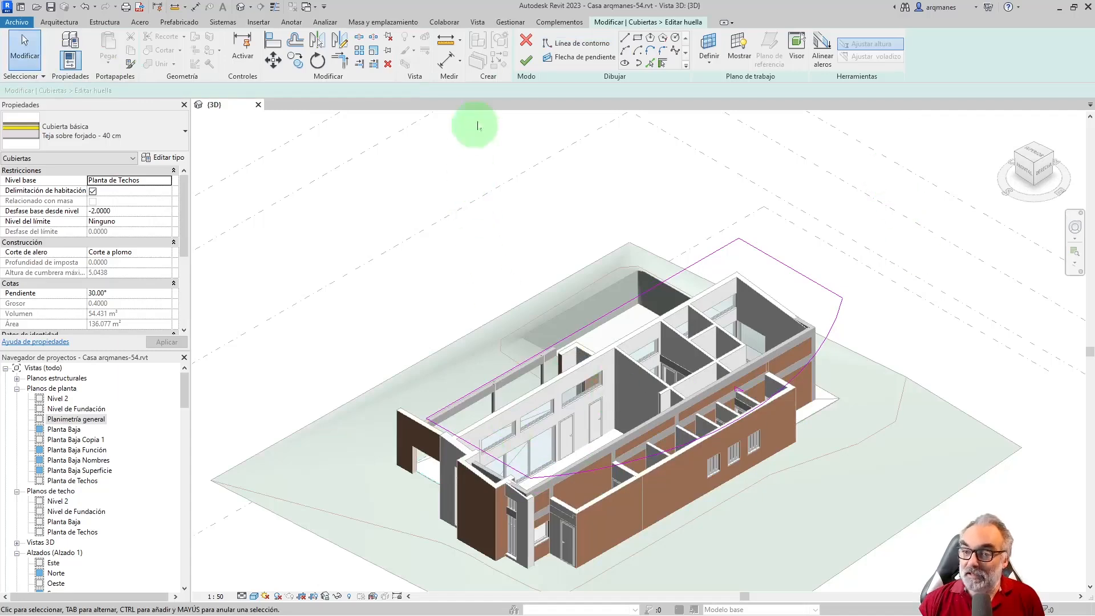
# Step: Finish the footprint edit and inspect the curved roof from several sides
pyautogui.click(527, 62)
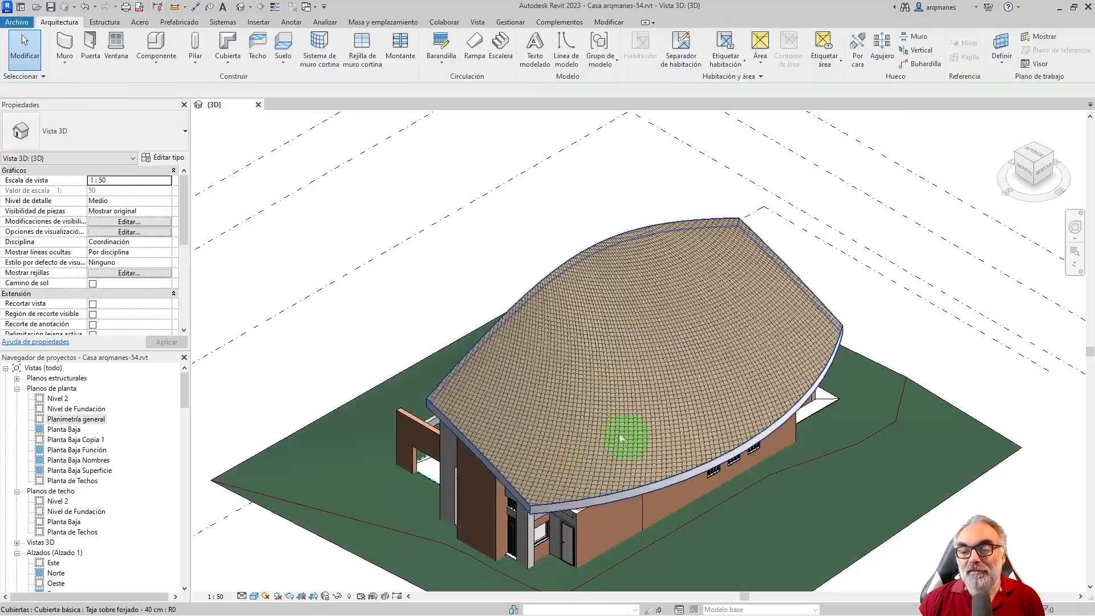
pyautogui.keyDown('shift'); pyautogui.moveTo(508, 487); pyautogui.dragTo(885, 327, button='middle'); pyautogui.keyUp('shift')
pyautogui.keyDown('shift'); pyautogui.moveTo(308, 272); pyautogui.dragTo(510, 568, button='middle'); pyautogui.keyUp('shift')
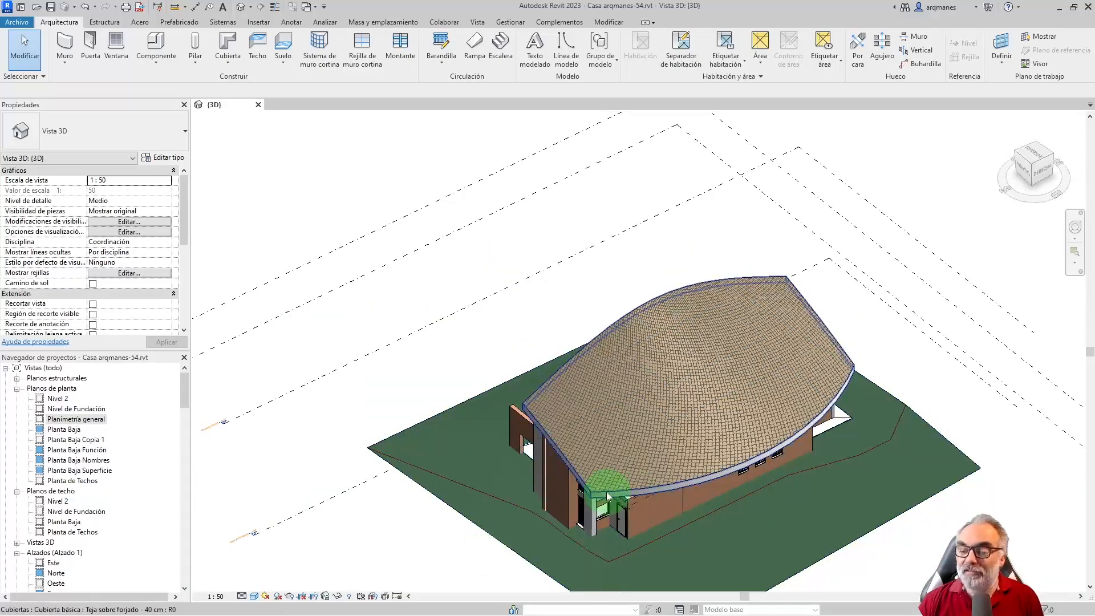
# Step: Examine the curved roof up close and from the building's right side
pyautogui.scroll(5, 593, 491)
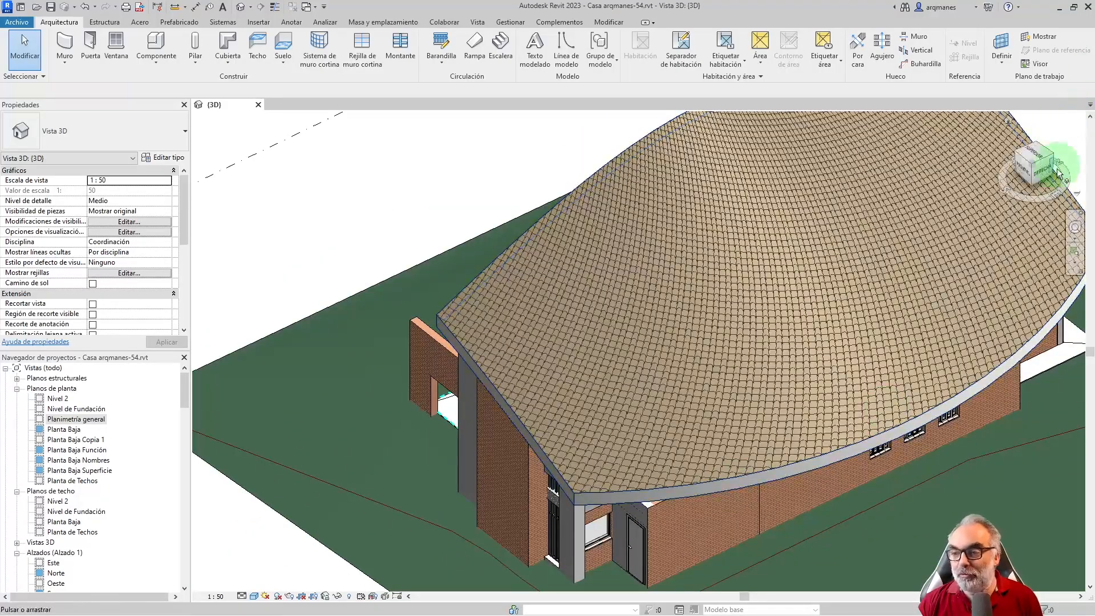
pyautogui.click(1027, 167)
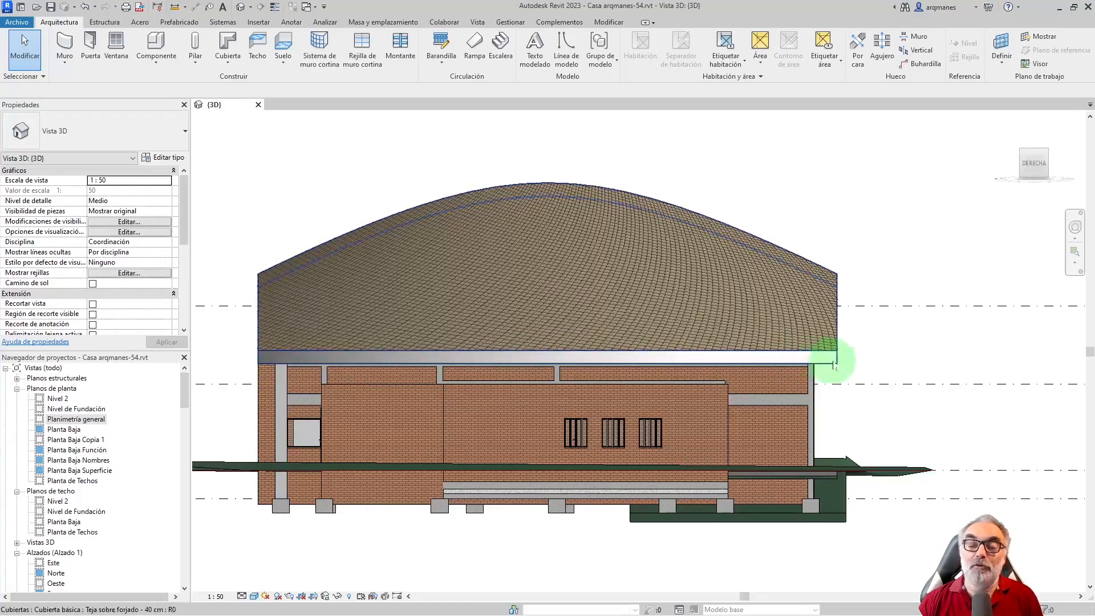
# Step: Edit the straight roof's footprint and delete its long east edge
pyautogui.click(836, 361)
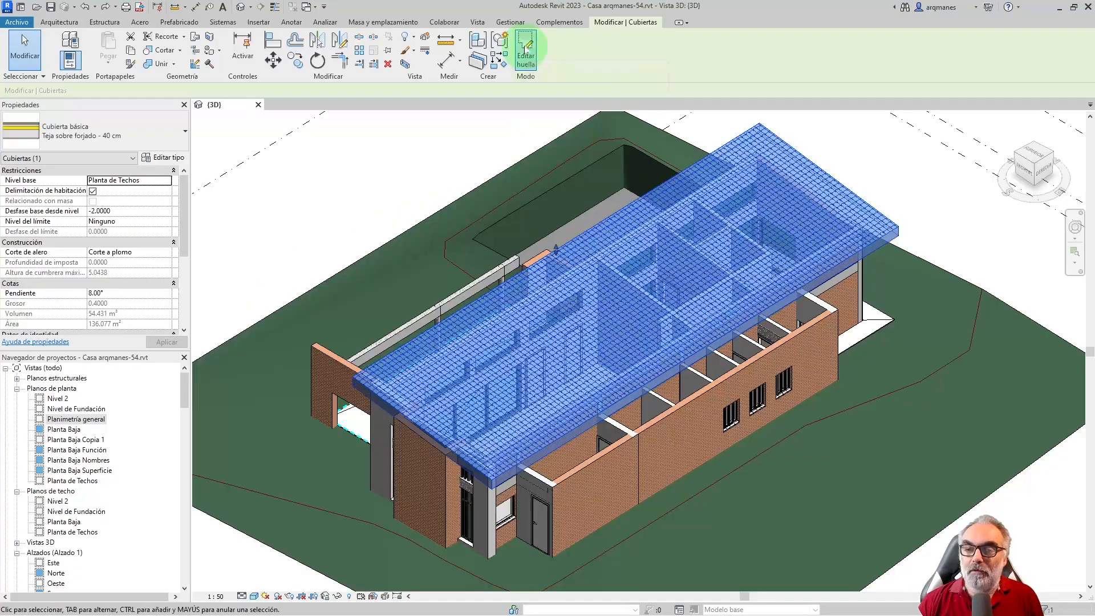
pyautogui.click(522, 61)
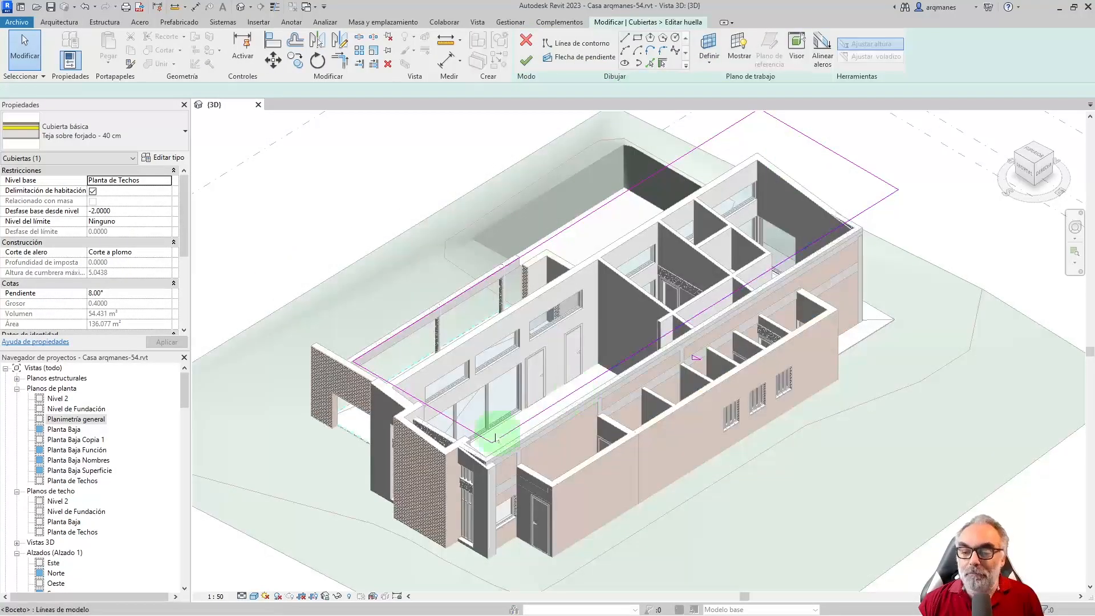
pyautogui.press('Delete')
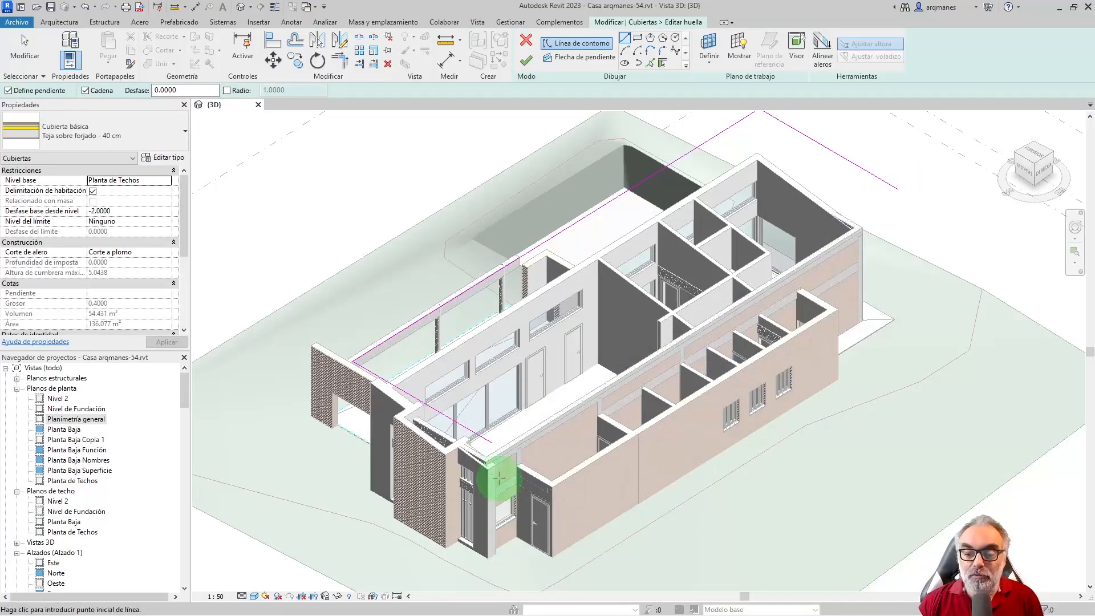
# Step: Draw three connected slope-defining zigzag lines along the open east side, the first two about 6.5 m and 7.25 m long
pyautogui.click(491, 443)
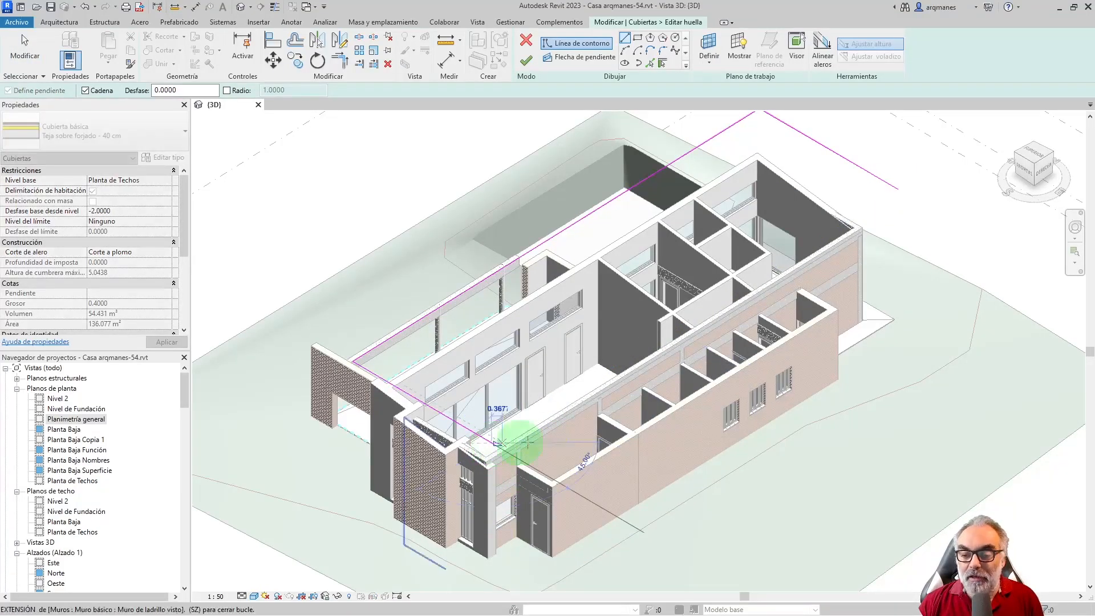
pyautogui.click(662, 401)
pyautogui.click(774, 290)
pyautogui.click(944, 226)
pyautogui.press('Escape')
pyautogui.press('Escape')
# Step: Trim the last zigzag line and the footprint's rear edge to a common corner
pyautogui.click(341, 59)
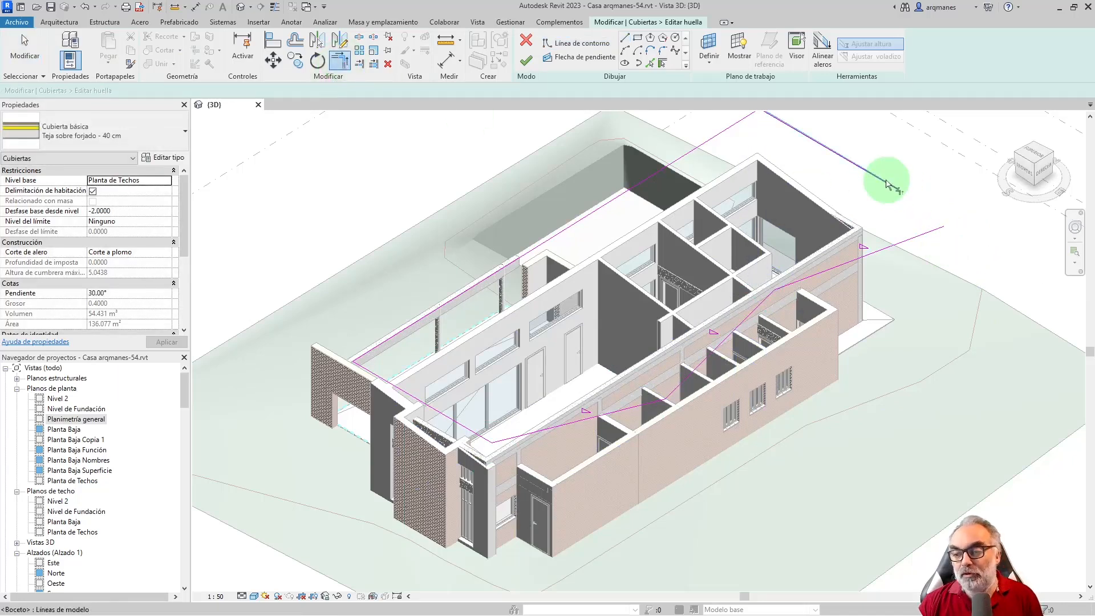
pyautogui.click(889, 182)
pyautogui.click(921, 235)
pyautogui.press('Escape')
# Step: Set the slope of the zigzag's rear segment to 8°
pyautogui.scroll(2, 803, 284)
pyautogui.moveTo(802, 283); pyautogui.dragTo(827, 301, button='middle')
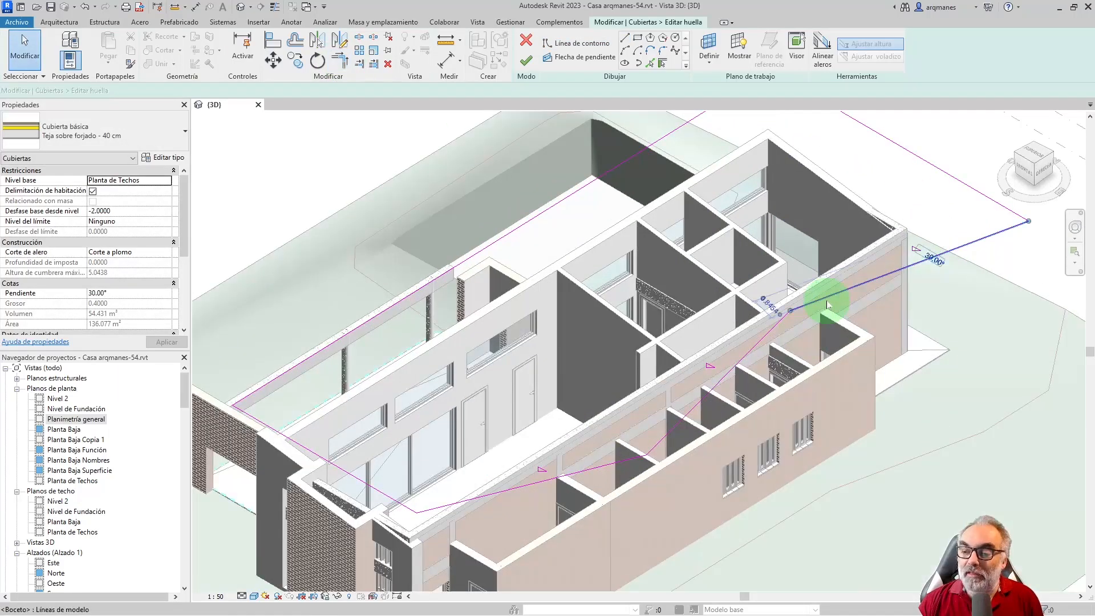
pyautogui.click(734, 368)
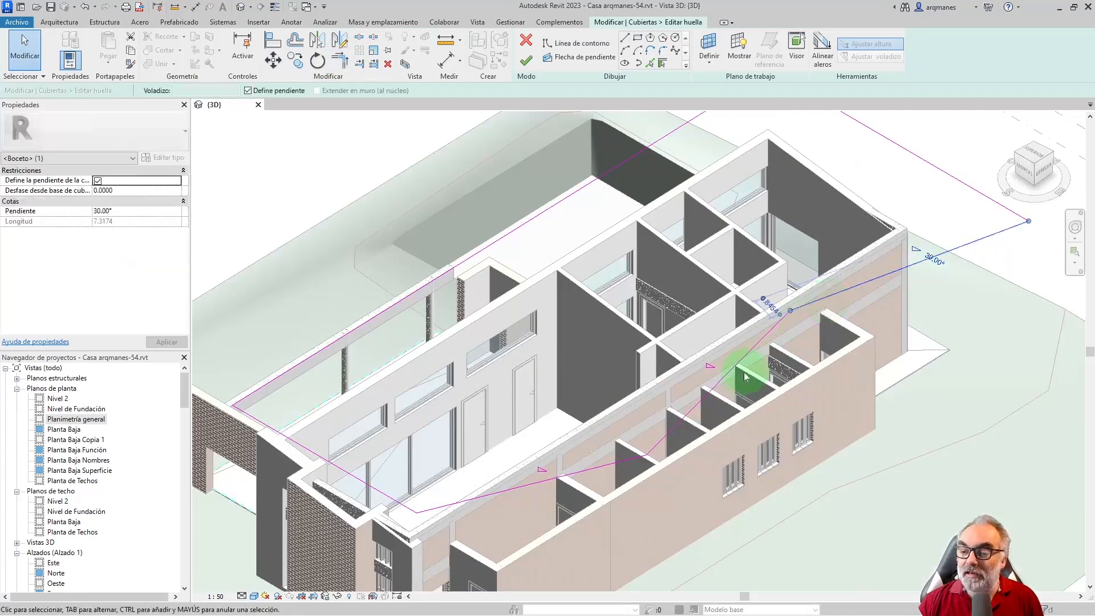
pyautogui.click(492, 494)
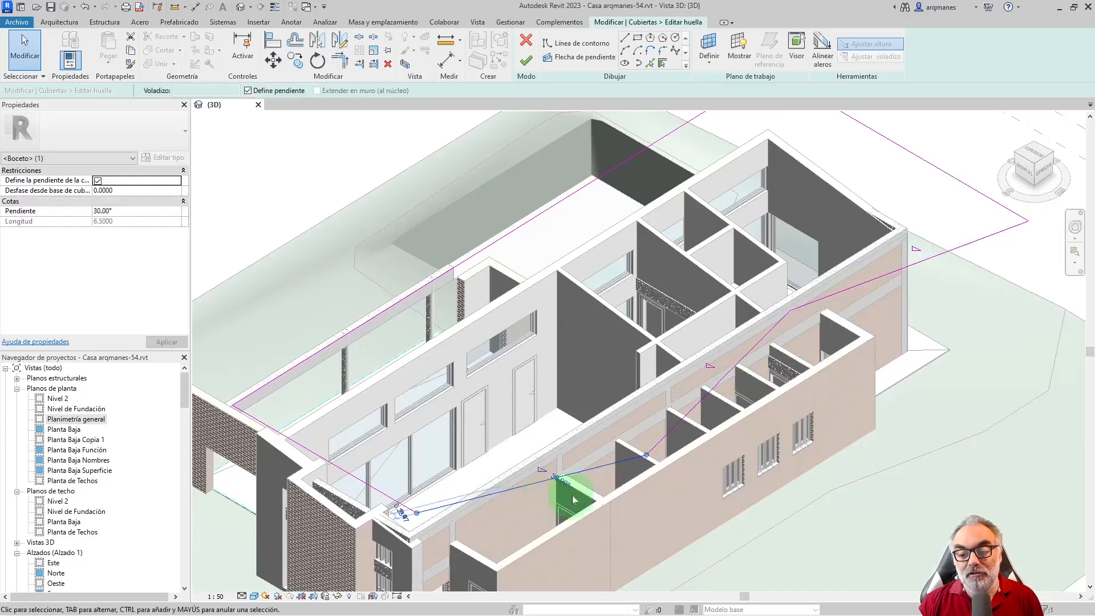
pyautogui.scroll(4, 570, 496)
pyautogui.scroll(-5, 398, 447)
pyautogui.scroll(2, 614, 342)
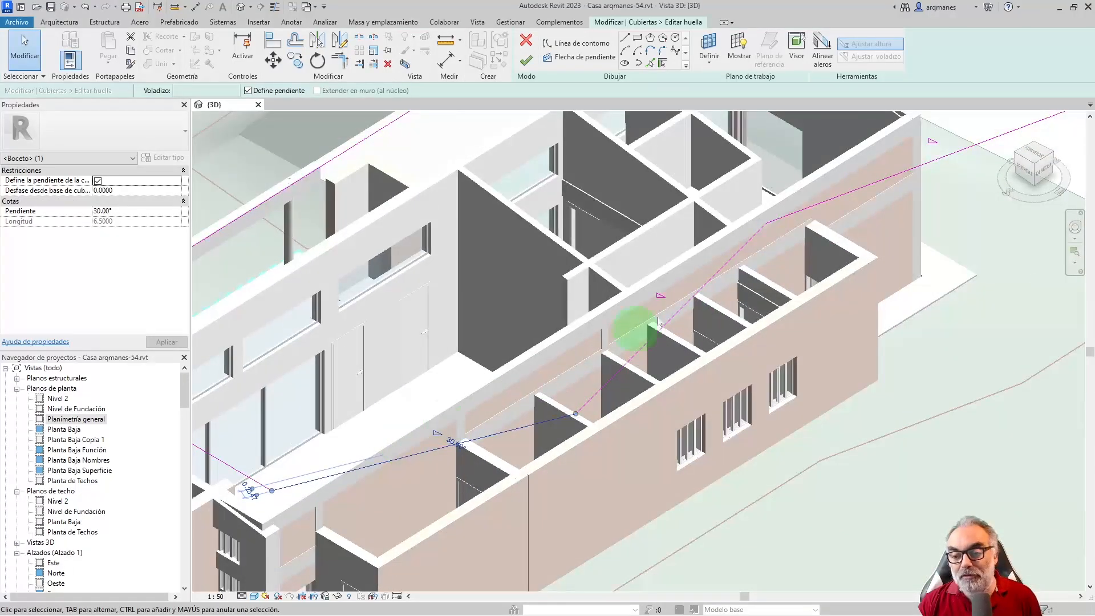
pyautogui.click(640, 348)
pyautogui.scroll(2, 635, 343)
pyautogui.scroll(-2, 479, 398)
pyautogui.scroll(4, 839, 143)
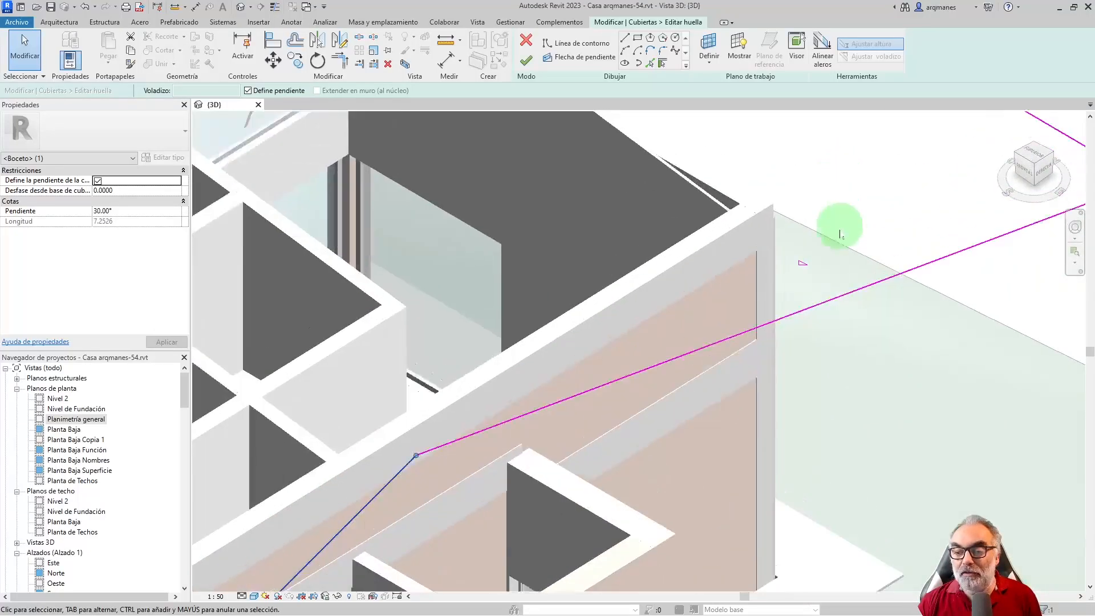
pyautogui.scroll(-1, 839, 205)
pyautogui.click(796, 300)
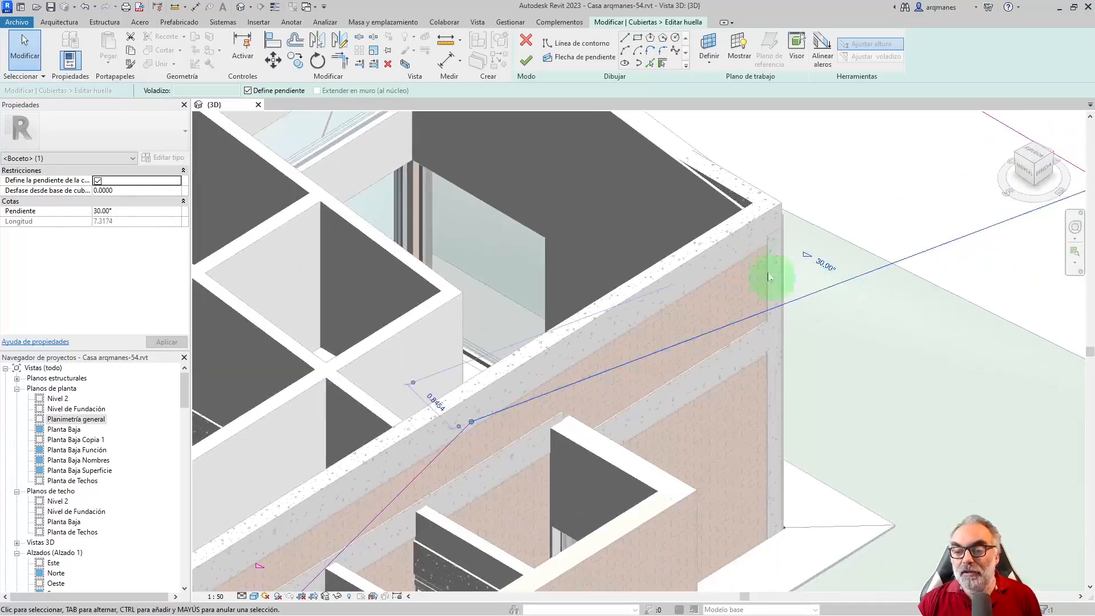
pyautogui.click(827, 268)
pyautogui.write('8')
pyautogui.scroll(-3, 516, 501)
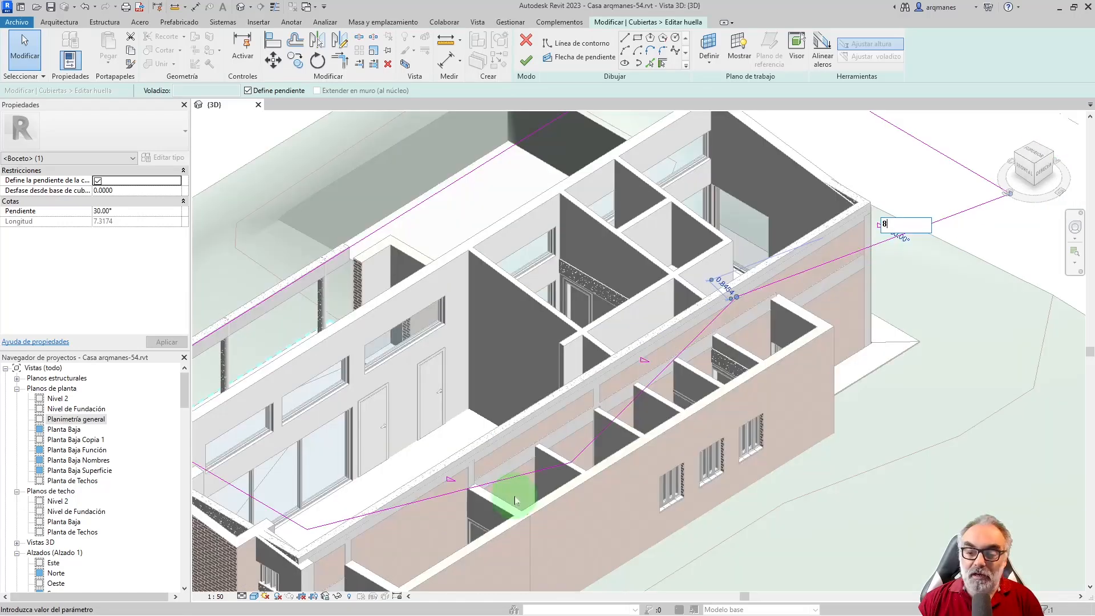
# Step: Set the slope of the zigzag's front segment to 8° and finish the footprint edit
pyautogui.click(443, 505)
pyautogui.click(466, 487)
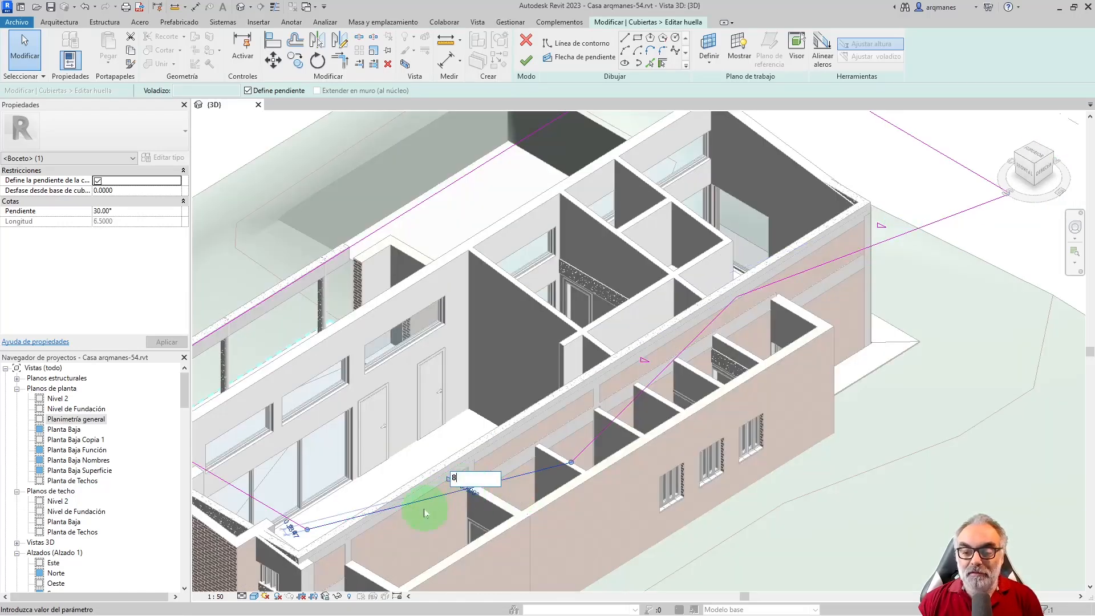
pyautogui.write('8')
pyautogui.press('Return')
pyautogui.click(526, 59)
# Step: Inspect the faceted roof from the front and from the building's right side
pyautogui.keyDown('shift'); pyautogui.moveTo(591, 296); pyautogui.dragTo(662, 198, button='middle'); pyautogui.keyUp('shift')
pyautogui.click(693, 230)
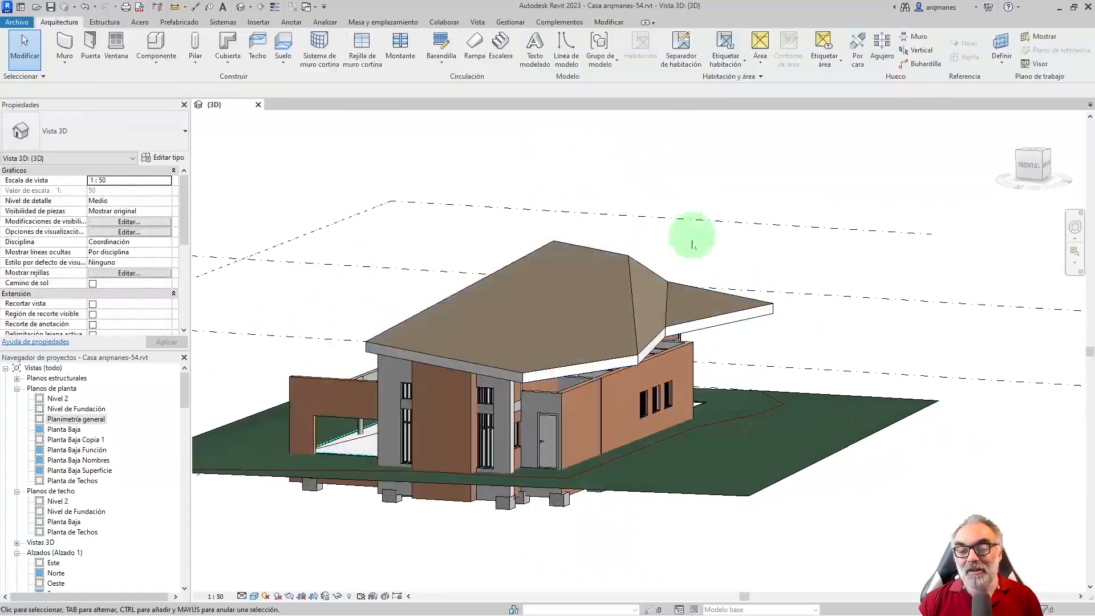
pyautogui.scroll(5, 692, 251)
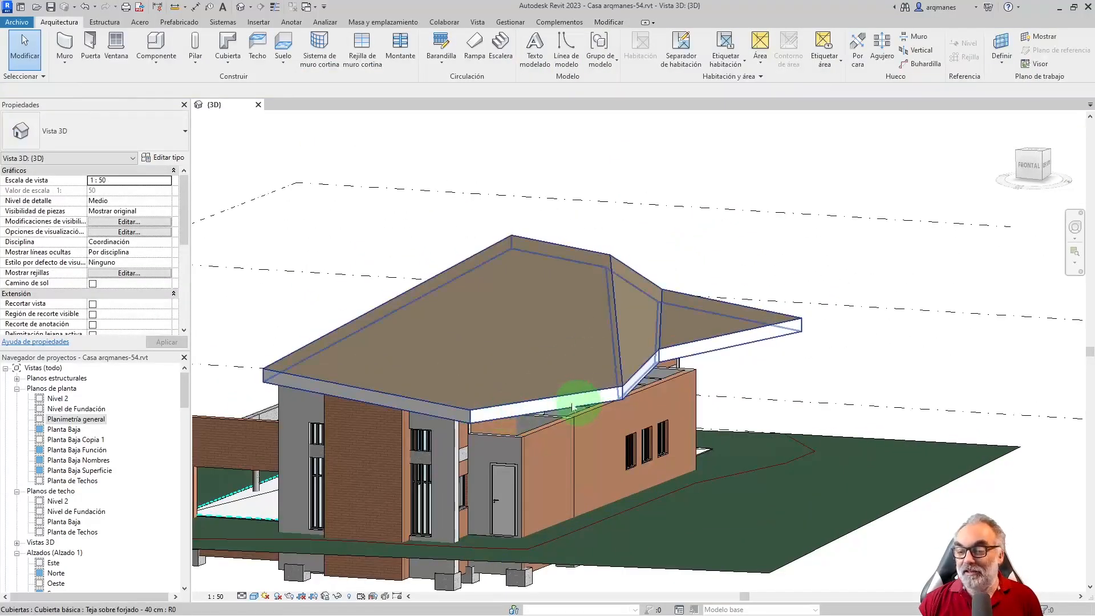
pyautogui.keyDown('shift'); pyautogui.moveTo(771, 330); pyautogui.dragTo(624, 431, button='middle'); pyautogui.keyUp('shift')
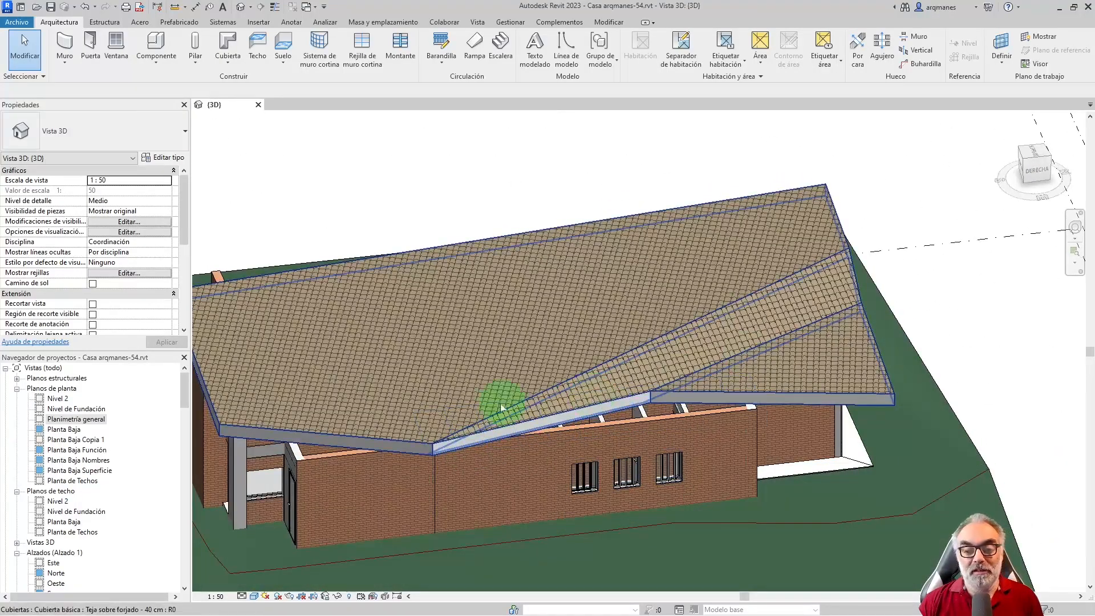
# Step: Edit the roof footprint again, set the middle zigzag segment's slope to 8°, and finish the edit
pyautogui.click(582, 409)
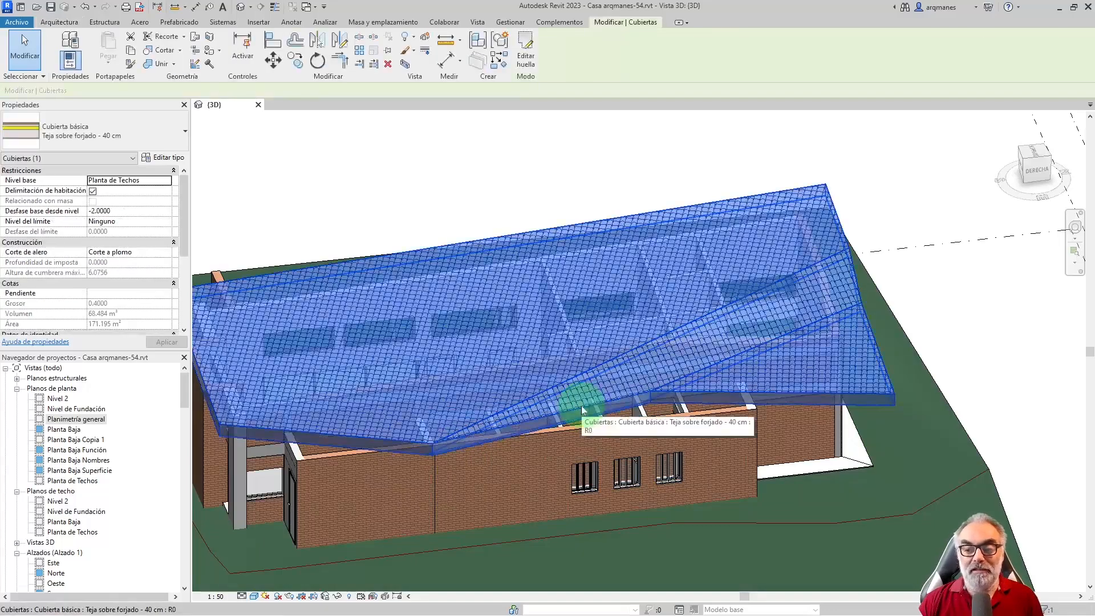
pyautogui.click(533, 50)
pyautogui.scroll(5, 548, 367)
pyautogui.click(549, 370)
pyautogui.click(526, 64)
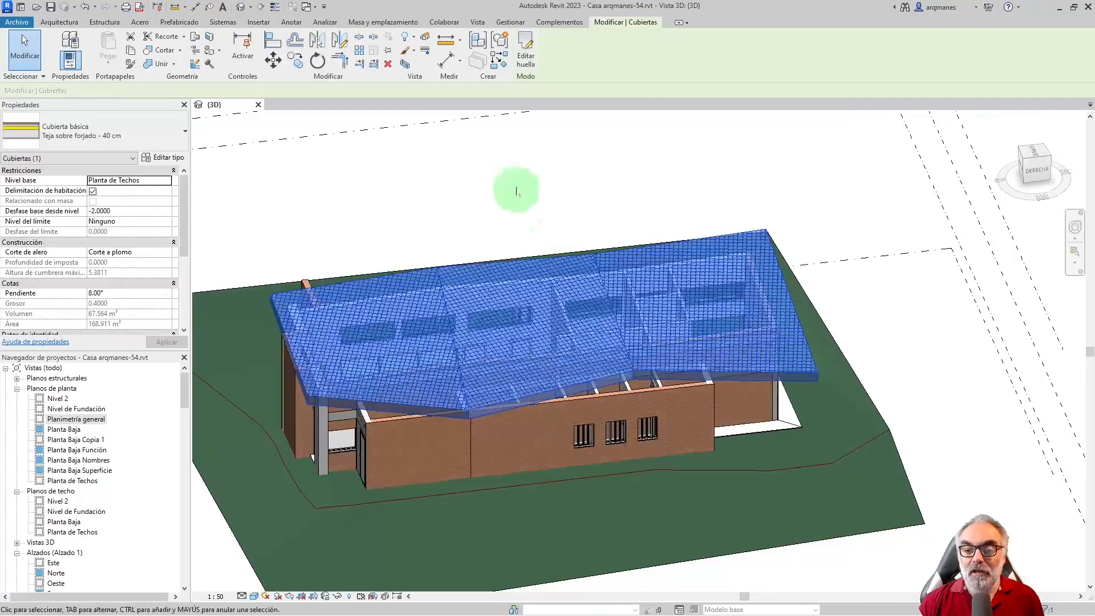
# Step: Inspect the three-facet roof with uniform slopes from several sides in 3D
pyautogui.click(513, 194)
pyautogui.moveTo(402, 326)
pyautogui.keyDown('shift'); pyautogui.mouseDown(button='middle')
pyautogui.moveTo(521, 222)
pyautogui.moveTo(544, 238)
pyautogui.moveTo(508, 306)
pyautogui.moveTo(514, 343)
pyautogui.moveTo(599, 257)
pyautogui.mouseUp(button='middle'); pyautogui.keyUp('shift')
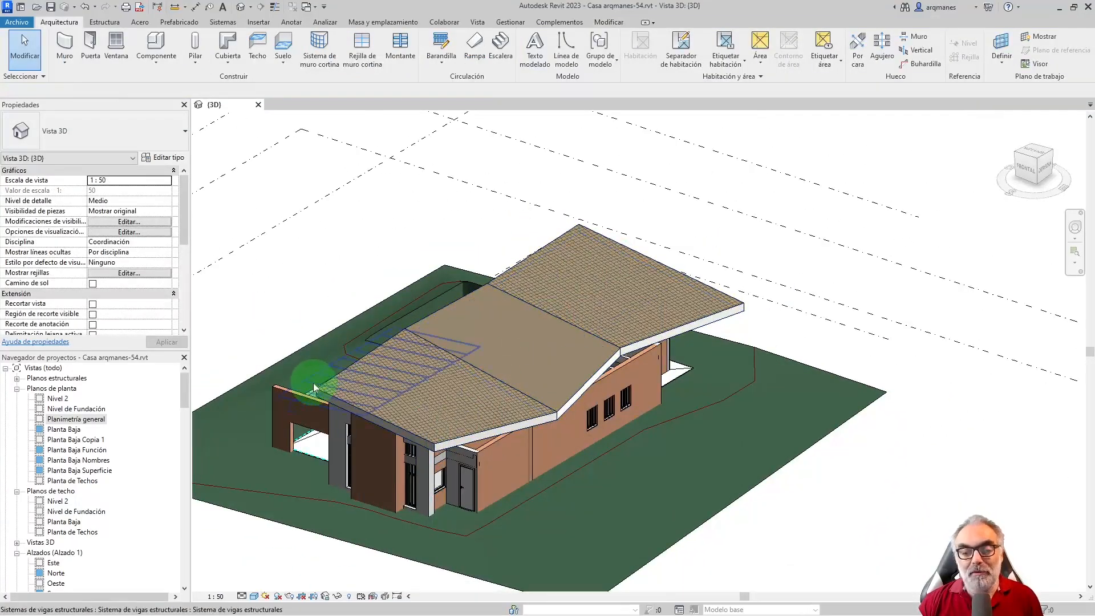
pyautogui.keyDown('shift'); pyautogui.moveTo(374, 371); pyautogui.dragTo(567, 342, button='middle'); pyautogui.keyUp('shift')
pyautogui.moveTo(1056, 166)
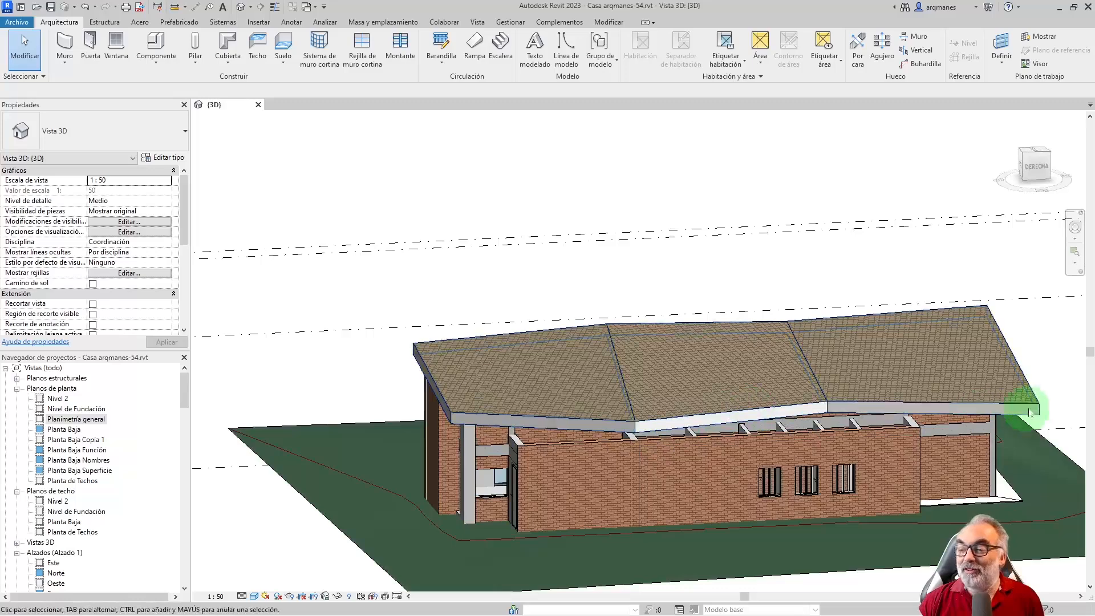
pyautogui.click(1037, 168)
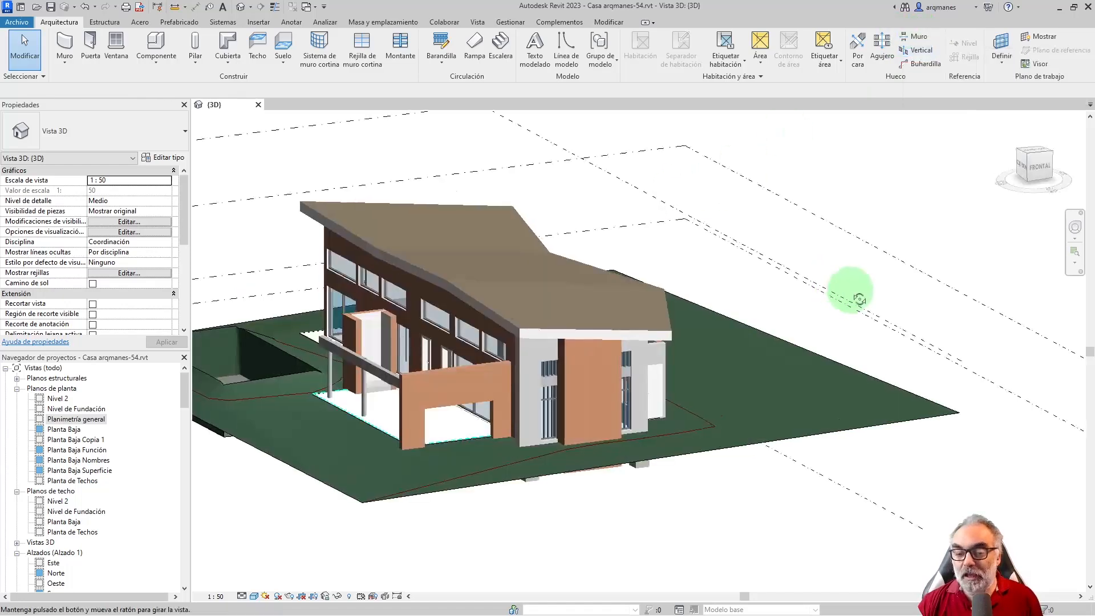
# Step: Try to raise the brick wall opening's top edge to a -0.88 top offset and move its bottom edge up
pyautogui.scroll(10, 393, 479)
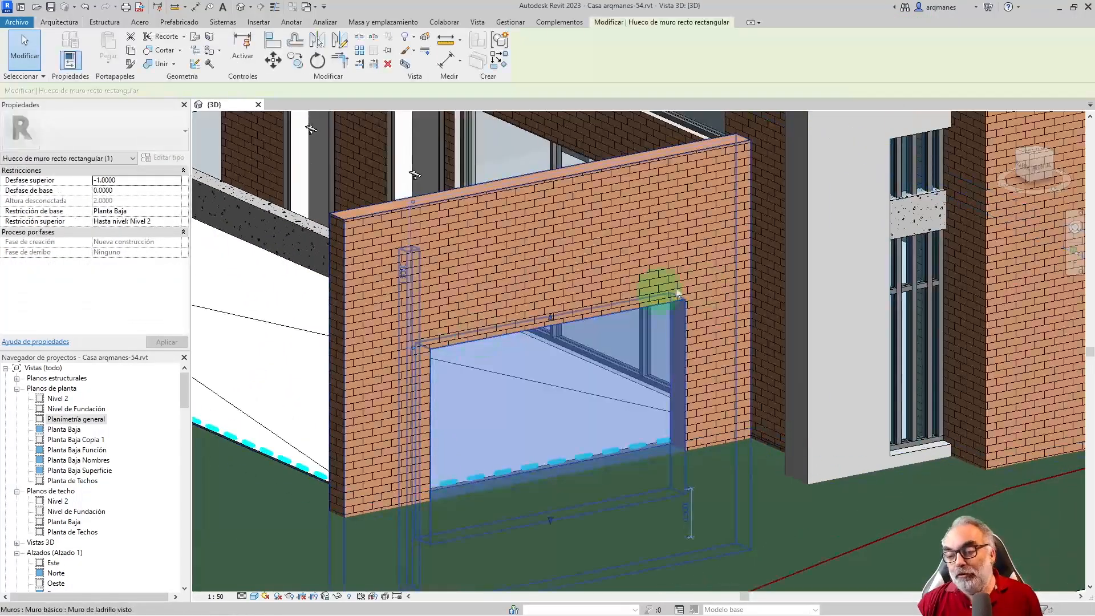
pyautogui.moveTo(552, 321); pyautogui.dragTo(550, 256)
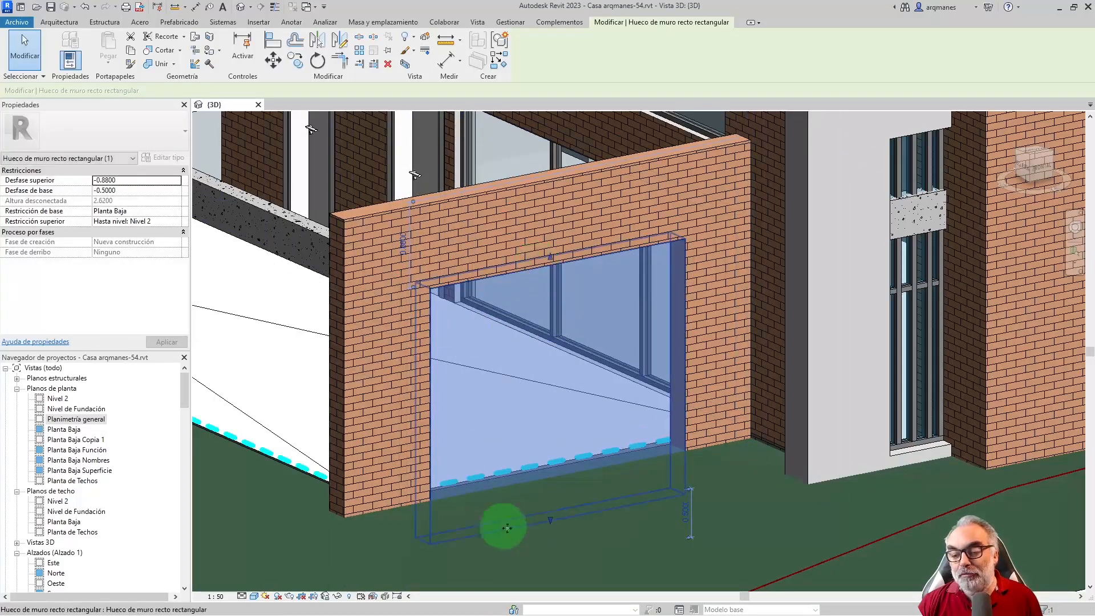
pyautogui.moveTo(550, 518); pyautogui.dragTo(545, 400)
pyautogui.click(688, 326)
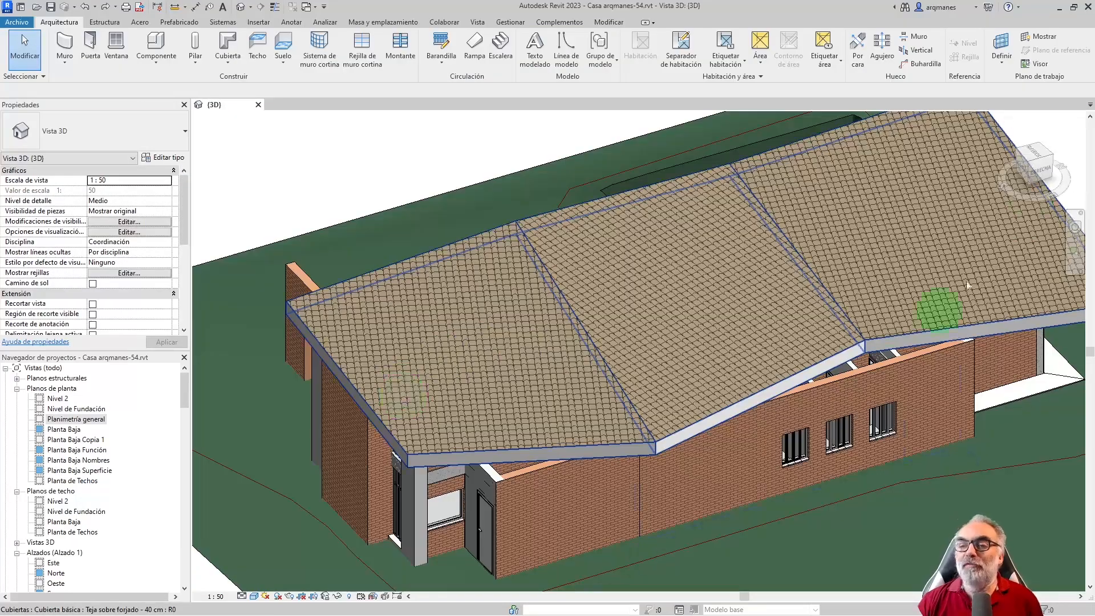
# Step: Edit the roof footprint and replace the three zigzag east segments with one straight slope-defining line
pyautogui.click(509, 447)
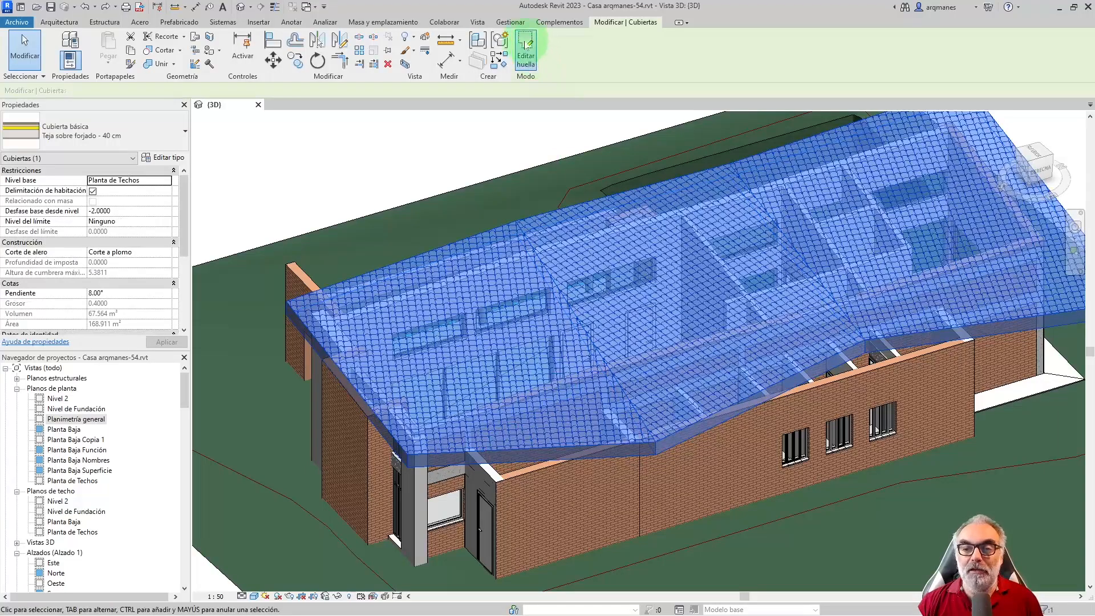
pyautogui.click(526, 45)
pyautogui.click(581, 397)
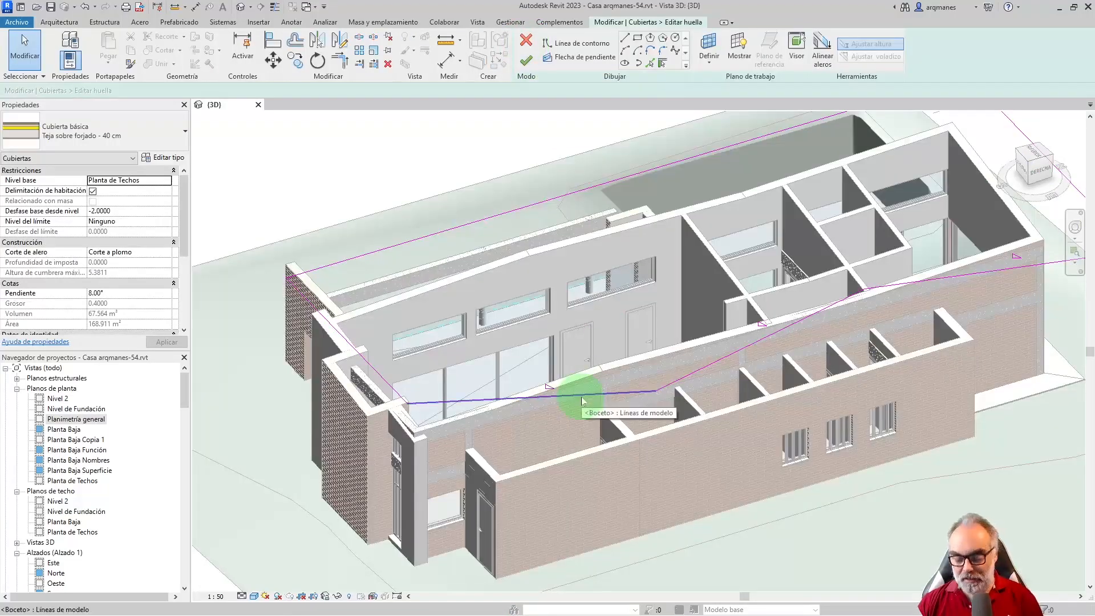
pyautogui.click(694, 376)
pyautogui.click(933, 279)
pyautogui.press('Delete')
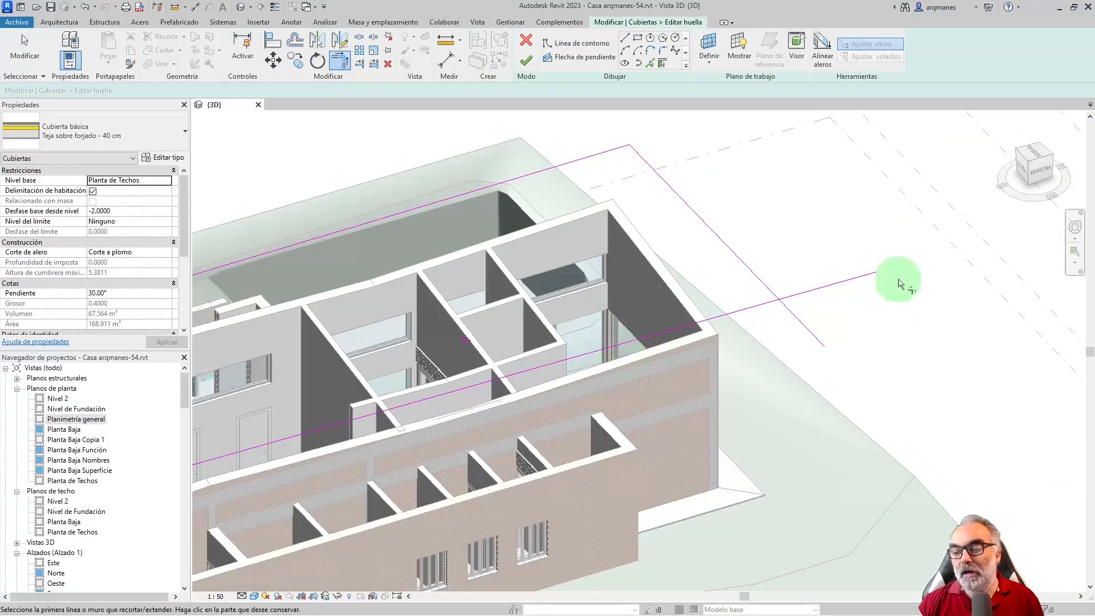
# Step: Trim the straight east line to the footprint's rear edge, give it an 8° slope, and finish the edit
pyautogui.click(764, 284)
pyautogui.click(751, 306)
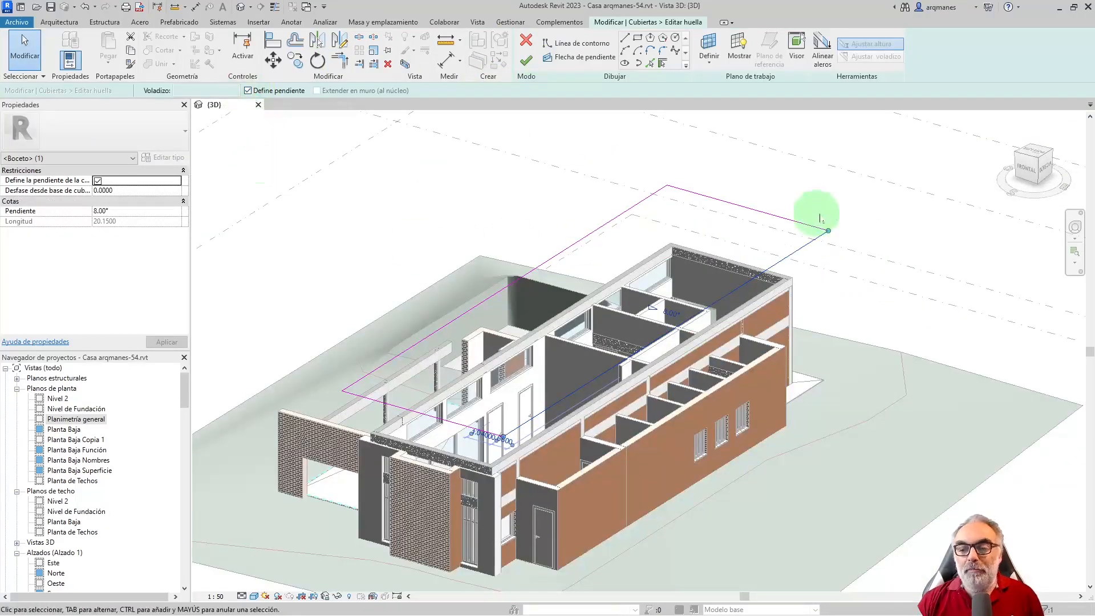
pyautogui.scroll(5, 685, 311)
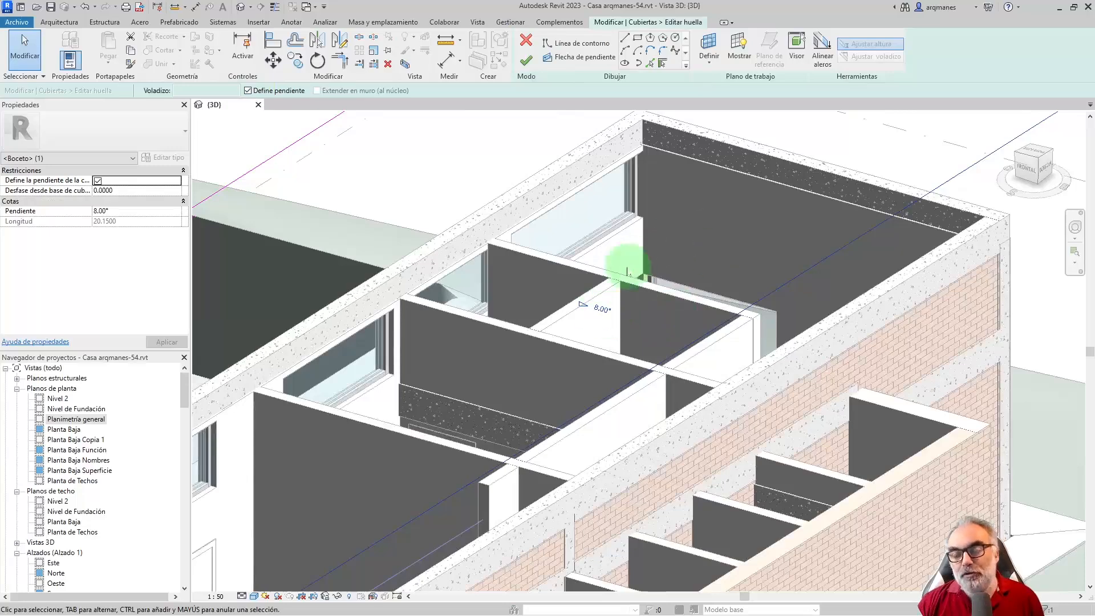
pyautogui.scroll(-8, 619, 245)
pyautogui.click(525, 66)
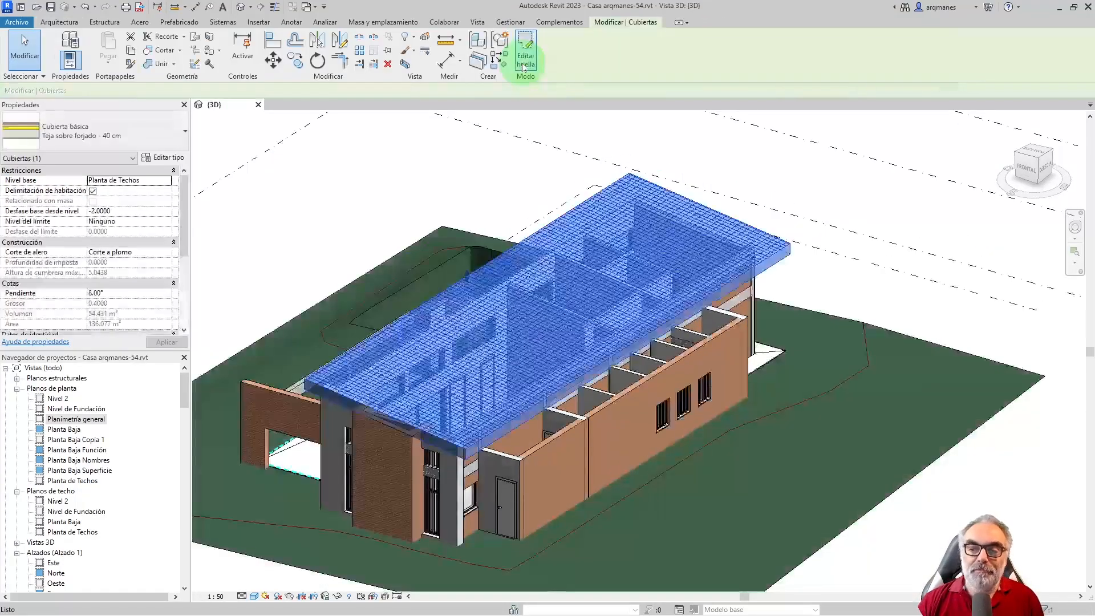
pyautogui.click(362, 220)
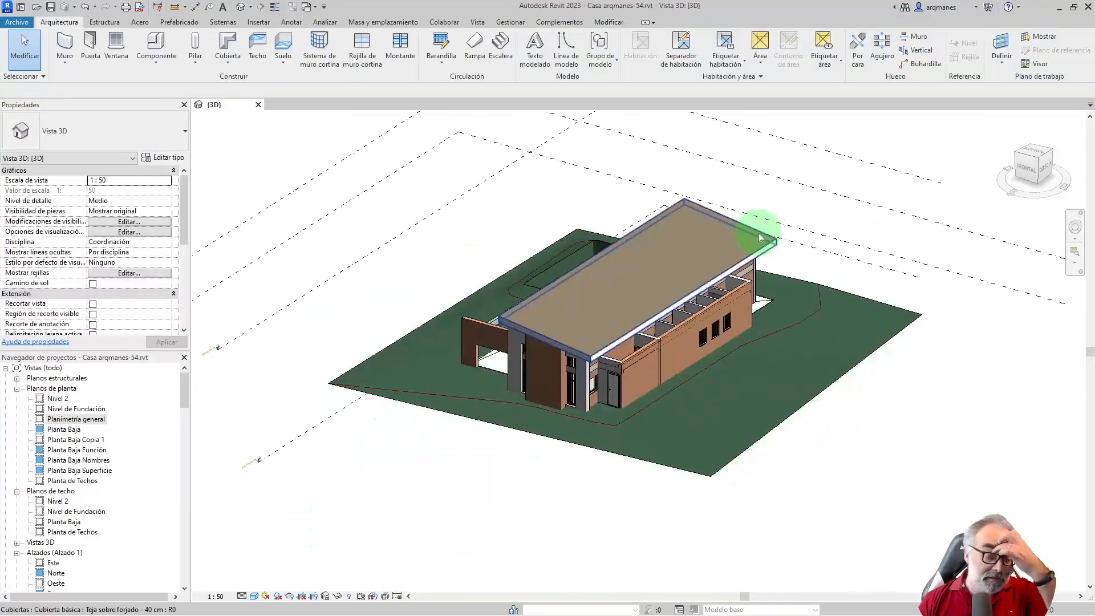
# Step: Create an opening by face in the tiled roof with a rectangular sketch near the middle of the slope, and finish the sketch
pyautogui.scroll(4, 674, 276)
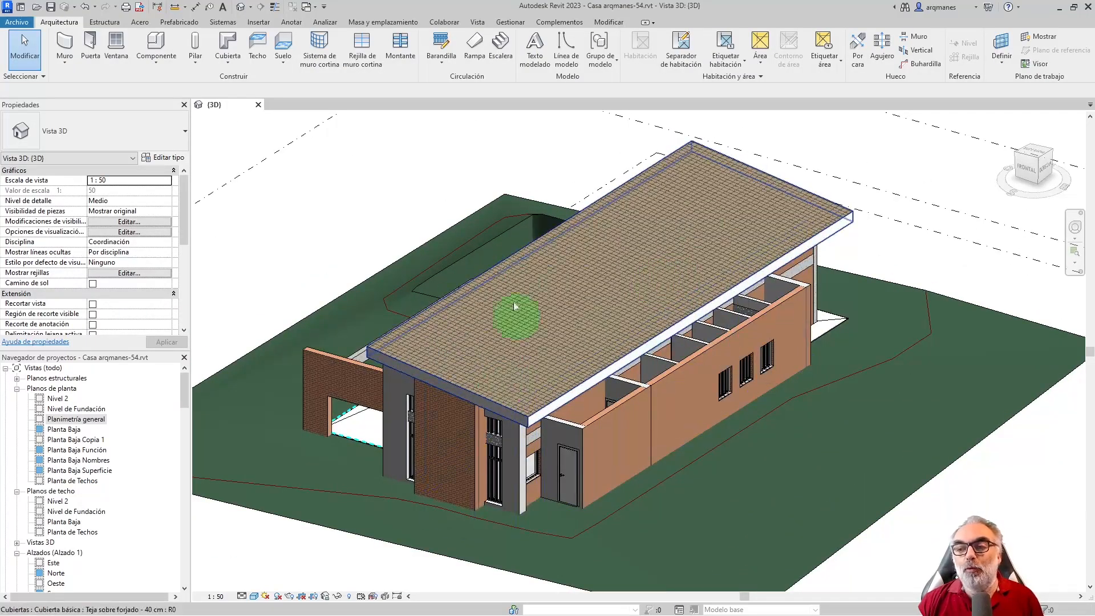
pyautogui.click(858, 47)
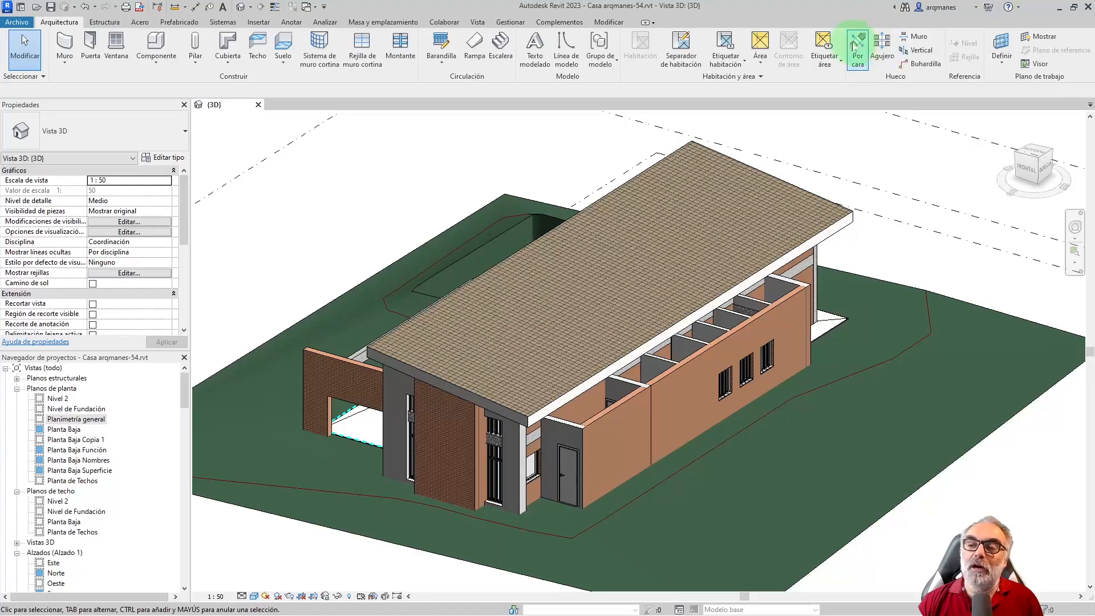
pyautogui.click(860, 46)
pyautogui.scroll(4, 607, 263)
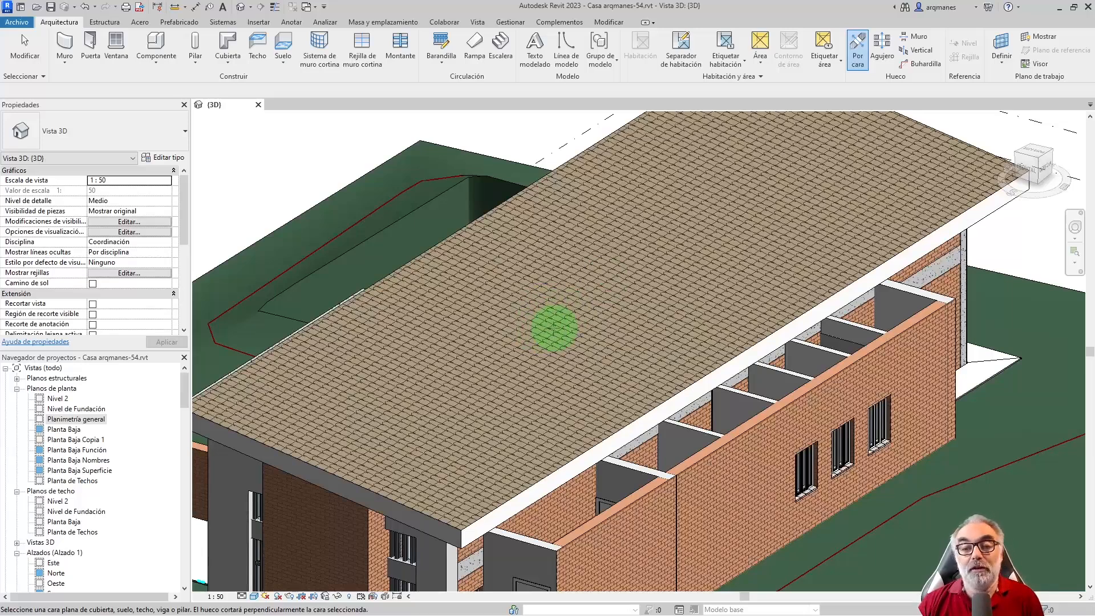
pyautogui.click(643, 292)
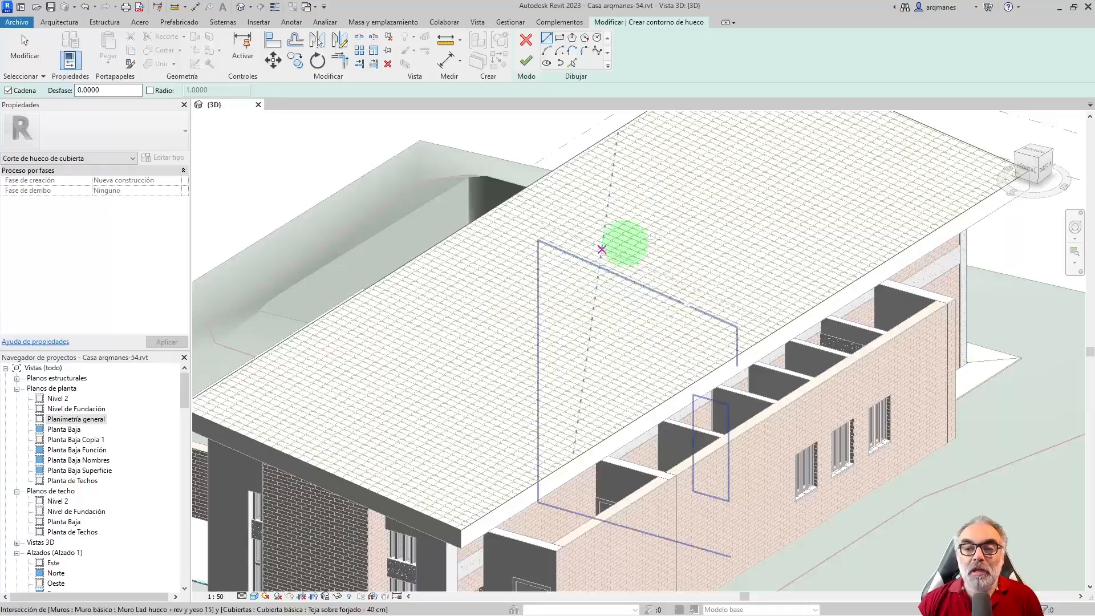
pyautogui.click(585, 51)
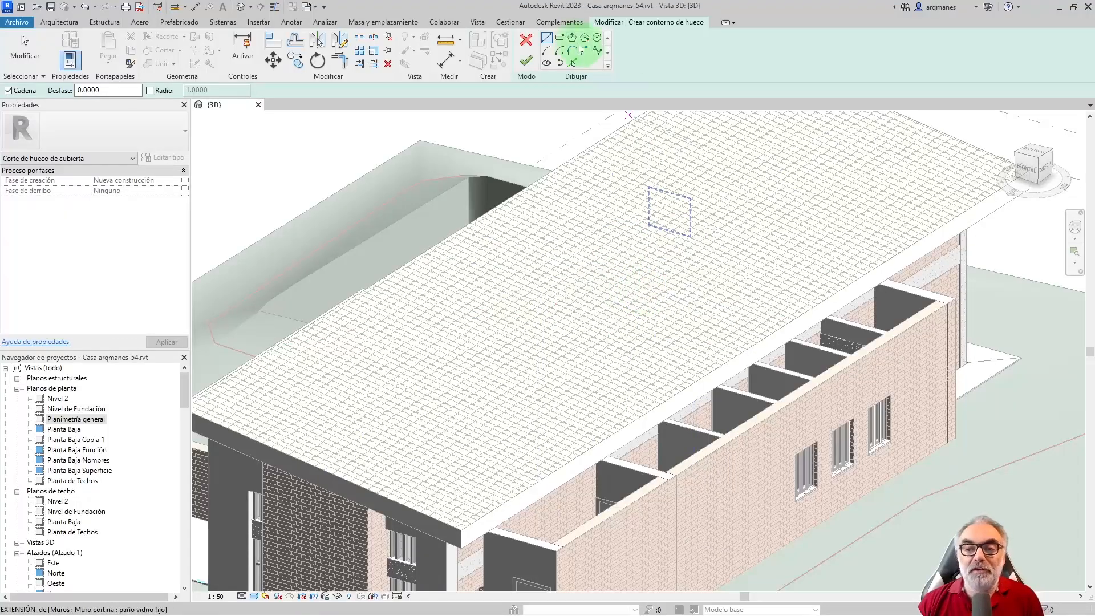
pyautogui.click(559, 38)
pyautogui.click(546, 271)
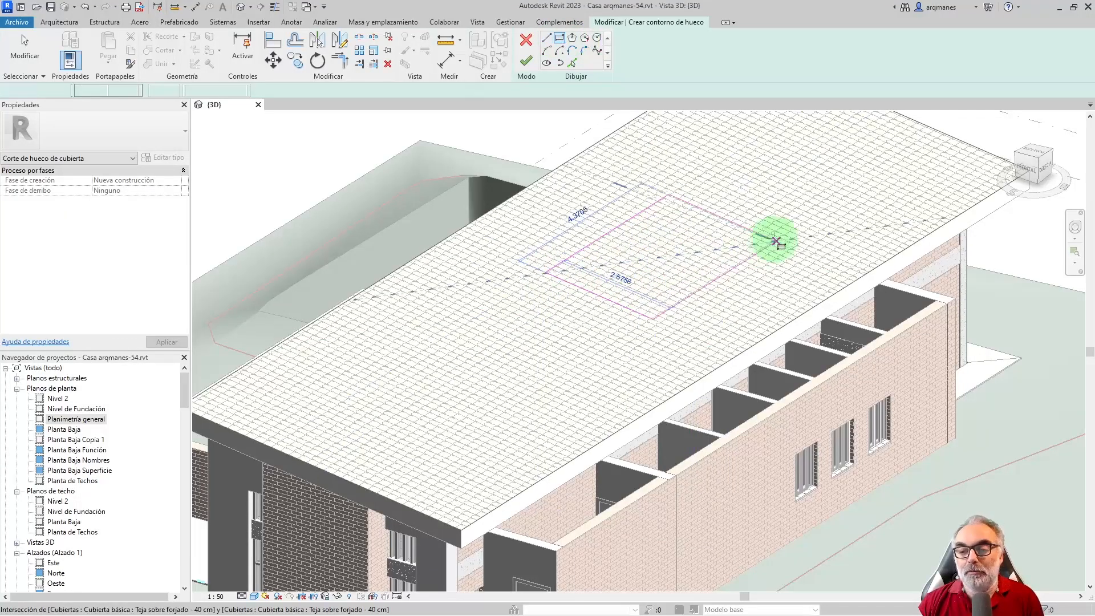
pyautogui.click(807, 220)
pyautogui.click(526, 61)
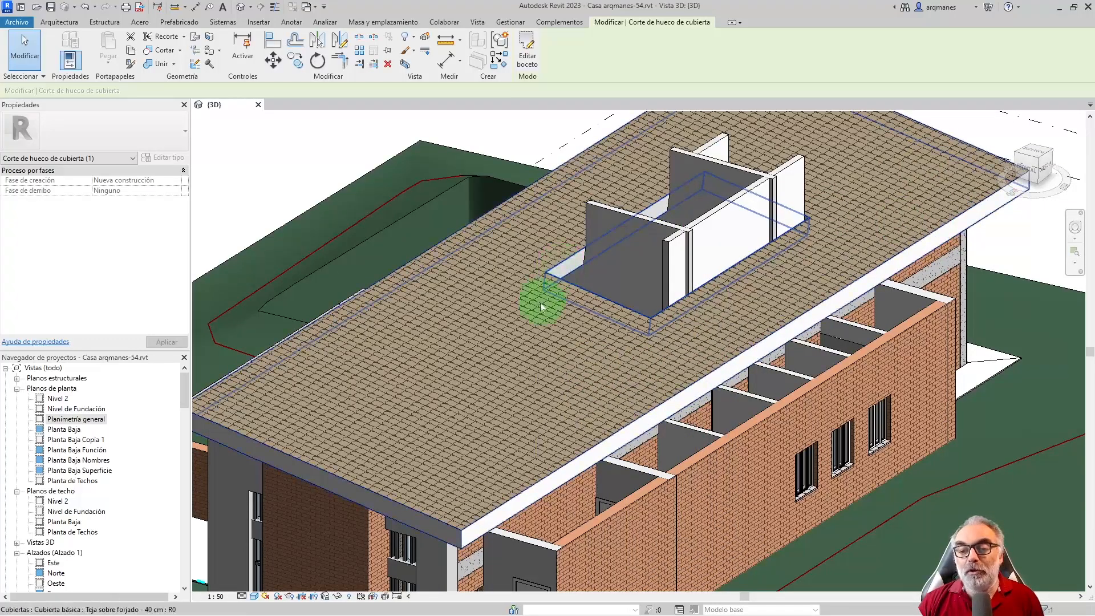
# Step: Select the rectangular roof opening as an object separate from the roof and move it along the slope toward the front of the house
pyautogui.click(331, 163)
pyautogui.click(965, 212)
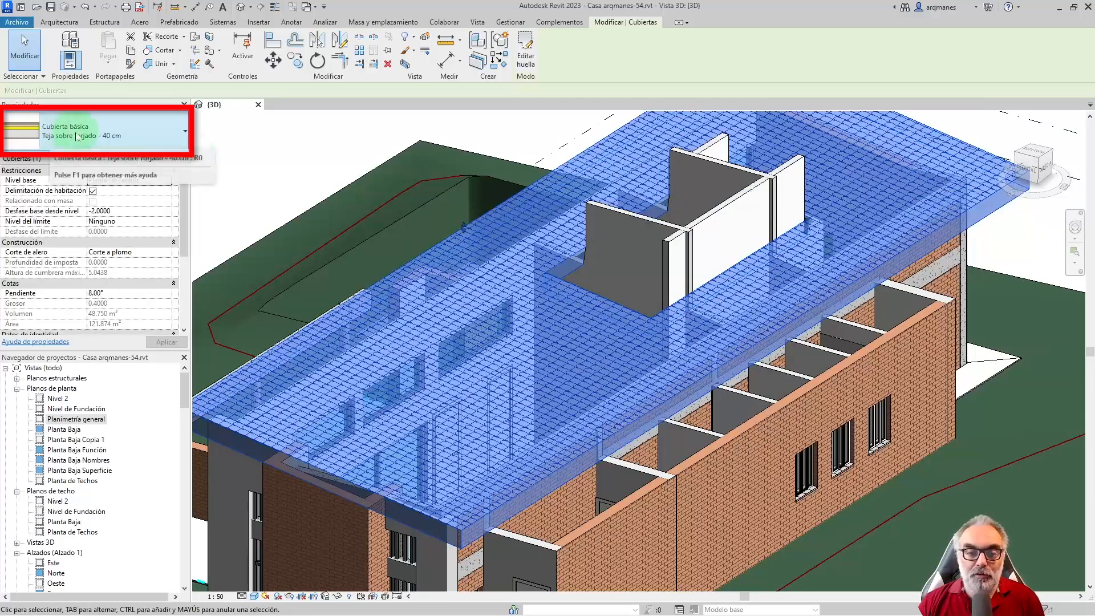
pyautogui.click(476, 128)
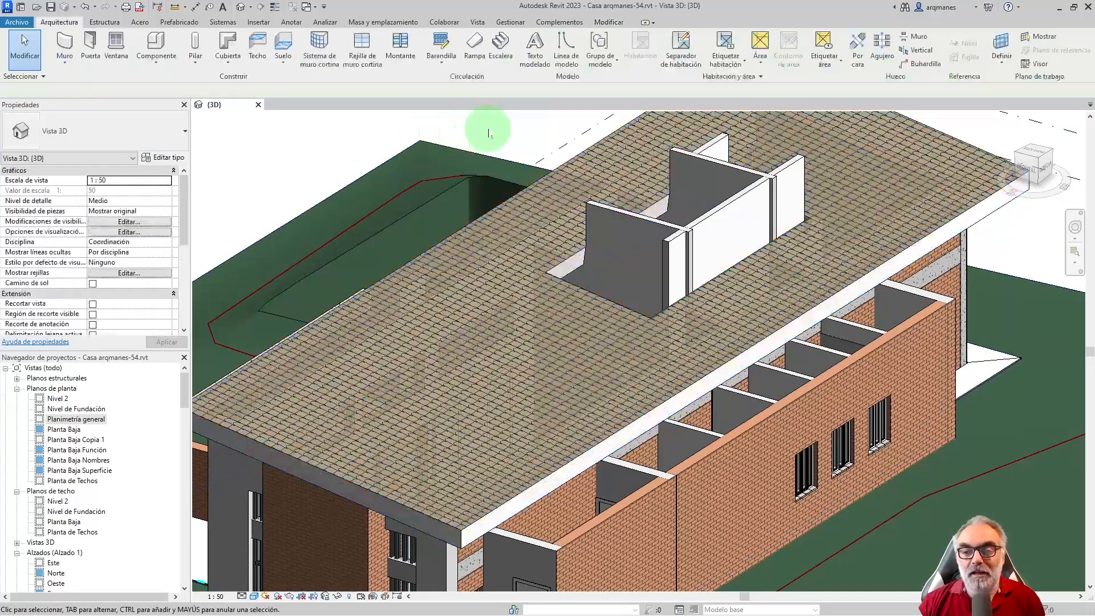
pyautogui.click(552, 271)
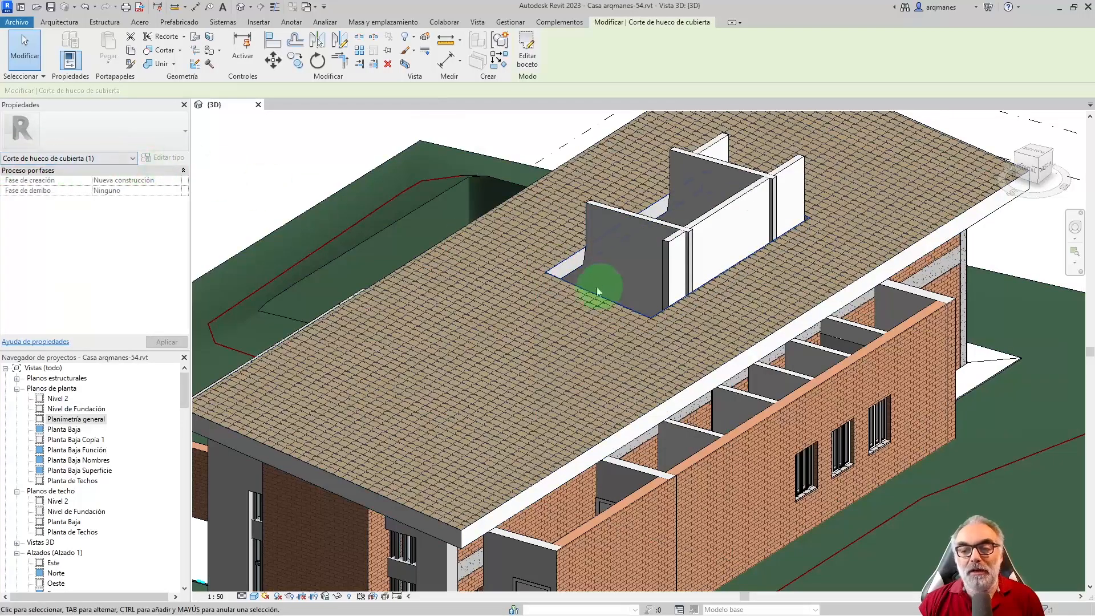
pyautogui.moveTo(575, 287); pyautogui.dragTo(476, 341)
pyautogui.moveTo(409, 371); pyautogui.dragTo(407, 367)
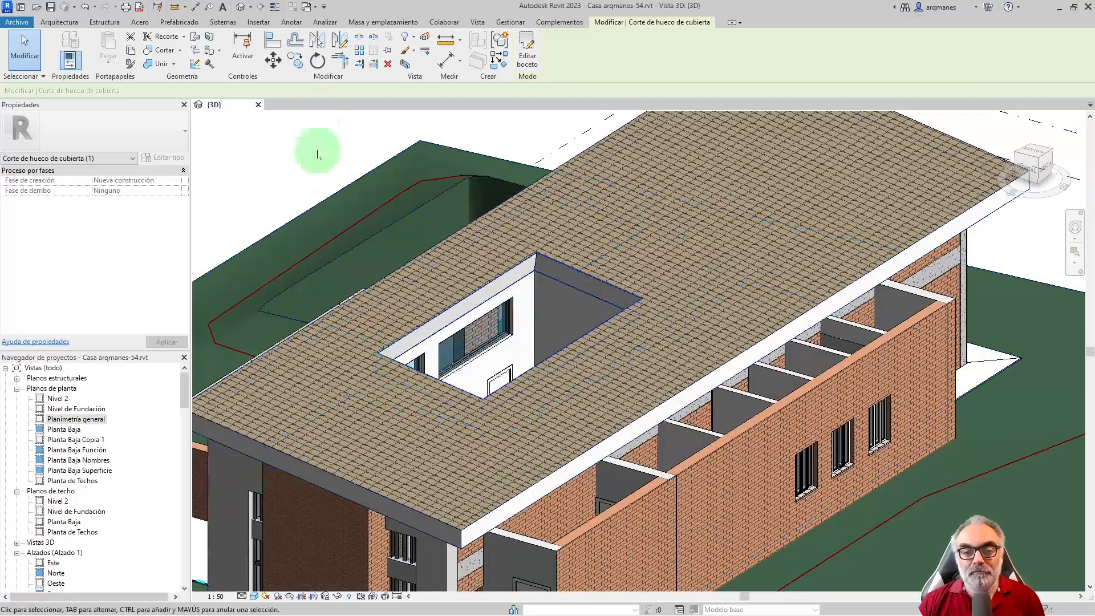
# Step: Rotate the rectangular roof opening about its centre so that it sits diagonally to the roof edges
pyautogui.click(320, 65)
pyautogui.click(477, 272)
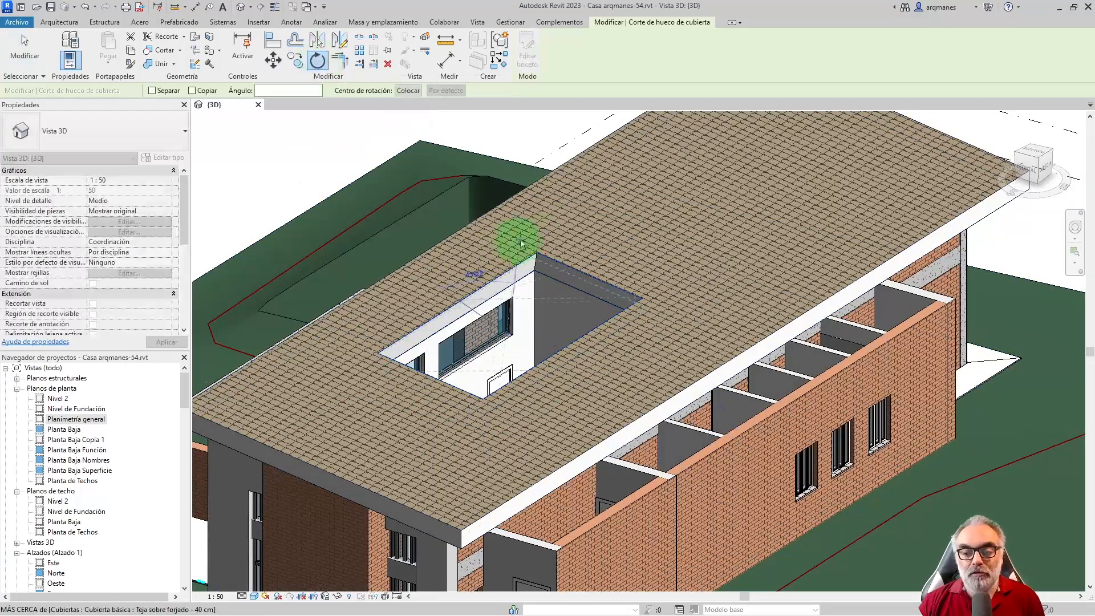
pyautogui.click(551, 234)
pyautogui.click(275, 174)
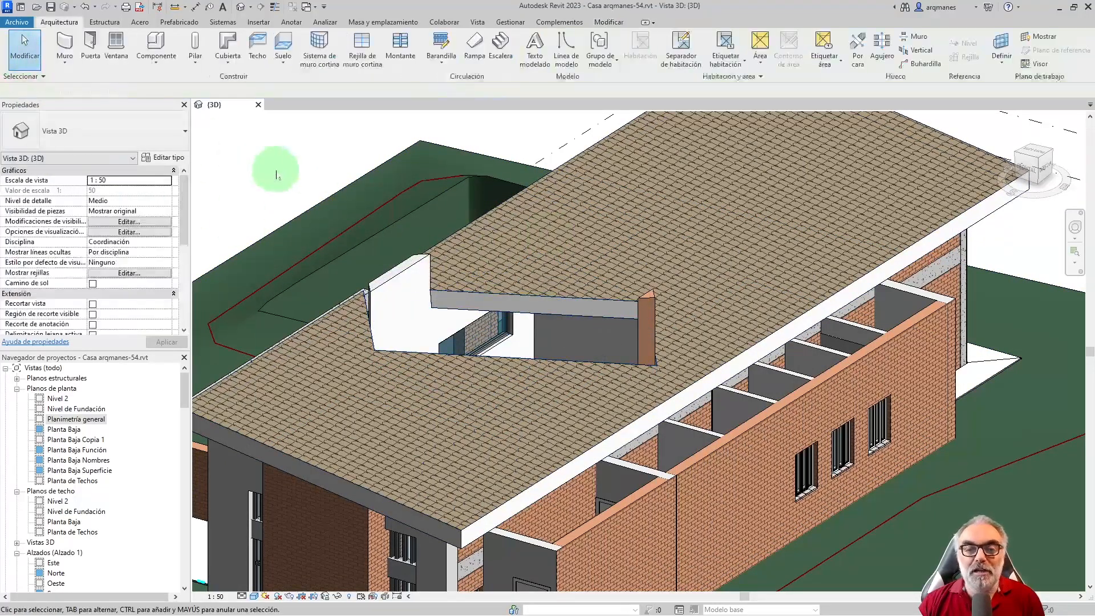
# Step: Move the rotated opening across the roof so it cuts through the long eaves, and delete it
pyautogui.keyDown('shift'); pyautogui.moveTo(362, 337); pyautogui.dragTo(570, 282, button='middle'); pyautogui.keyUp('shift')
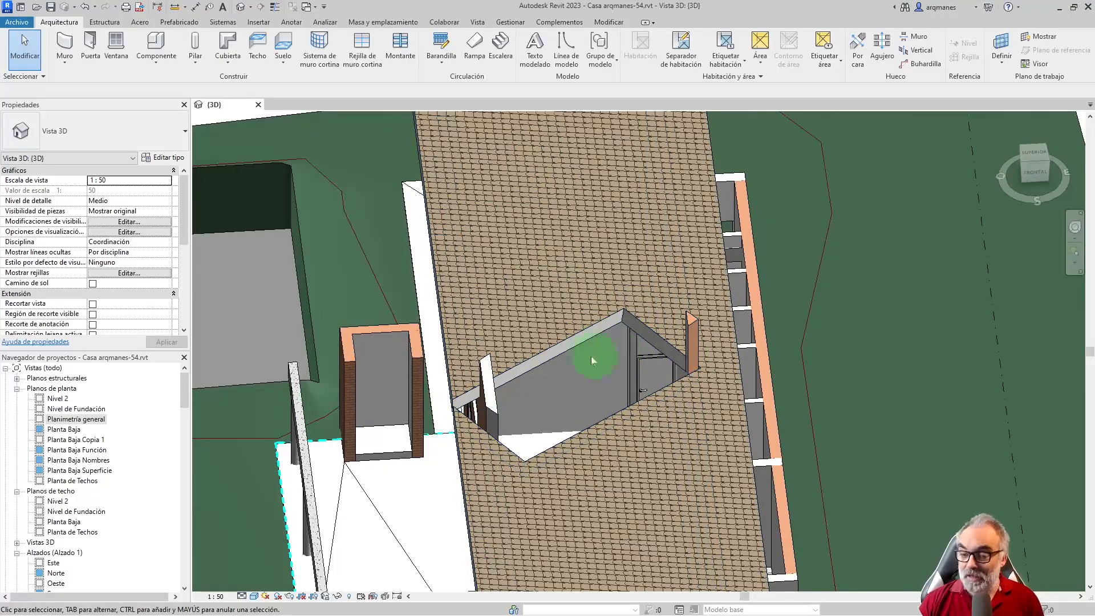
pyautogui.keyDown('shift'); pyautogui.moveTo(435, 342); pyautogui.dragTo(558, 433, button='middle'); pyautogui.keyUp('shift')
pyautogui.scroll(5, 559, 434)
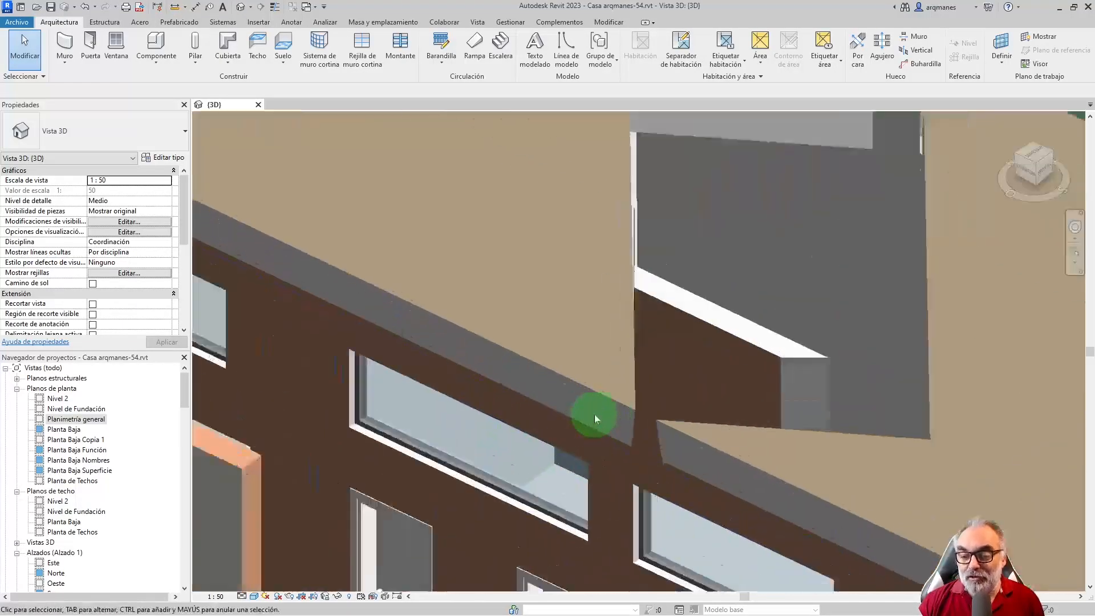
pyautogui.scroll(-5, 634, 429)
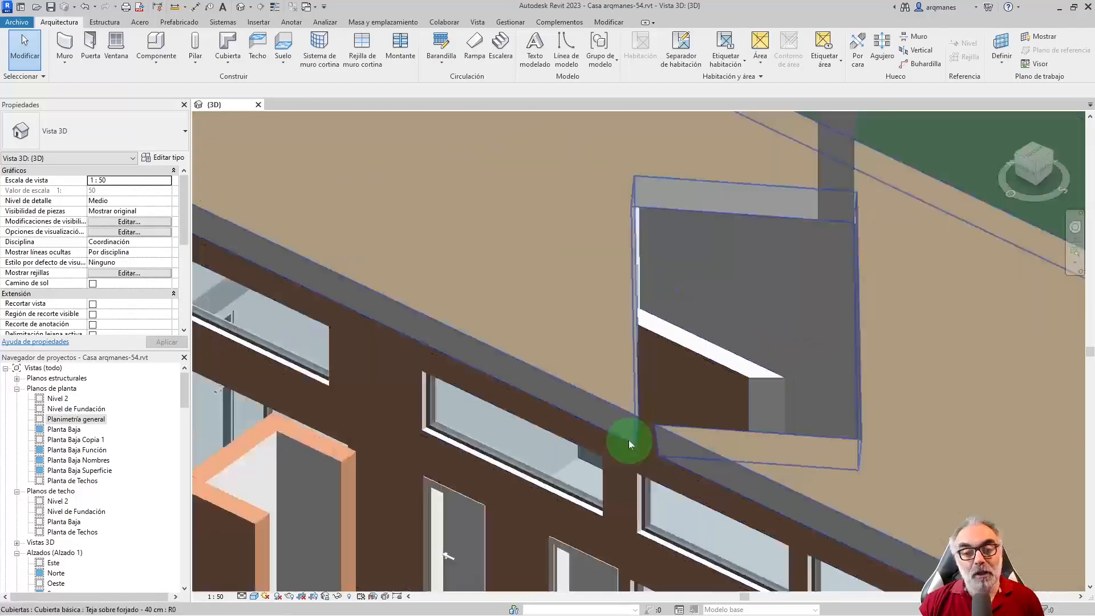
pyautogui.click(672, 268)
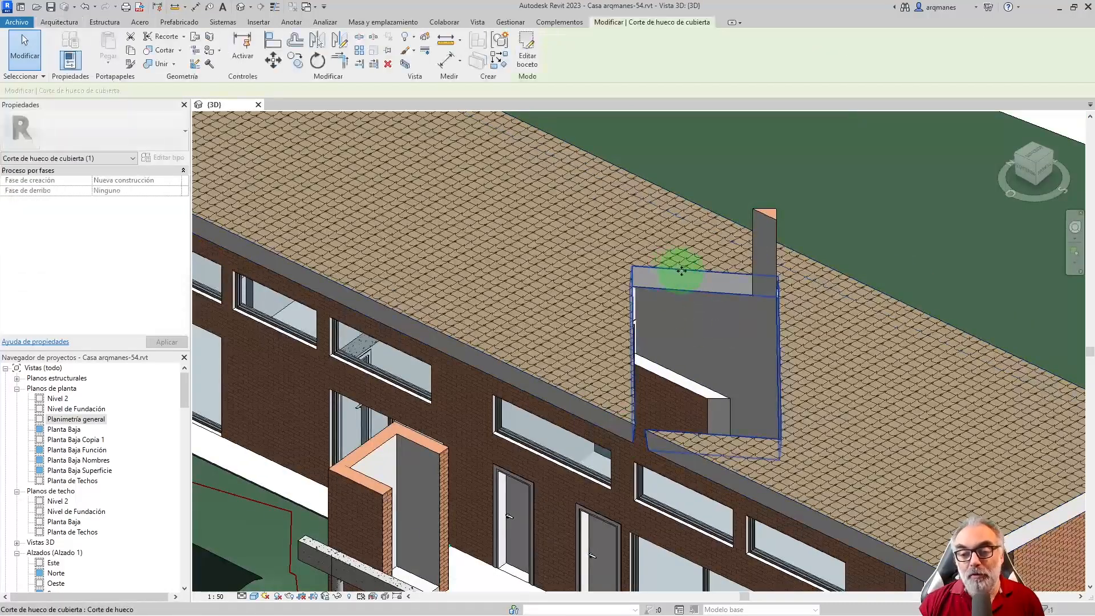
pyautogui.moveTo(678, 270); pyautogui.dragTo(605, 320)
pyautogui.scroll(-5, 559, 385)
pyautogui.keyDown('shift'); pyautogui.moveTo(527, 376); pyautogui.dragTo(348, 381, button='middle'); pyautogui.keyUp('shift')
pyautogui.moveTo(648, 425); pyautogui.dragTo(685, 470)
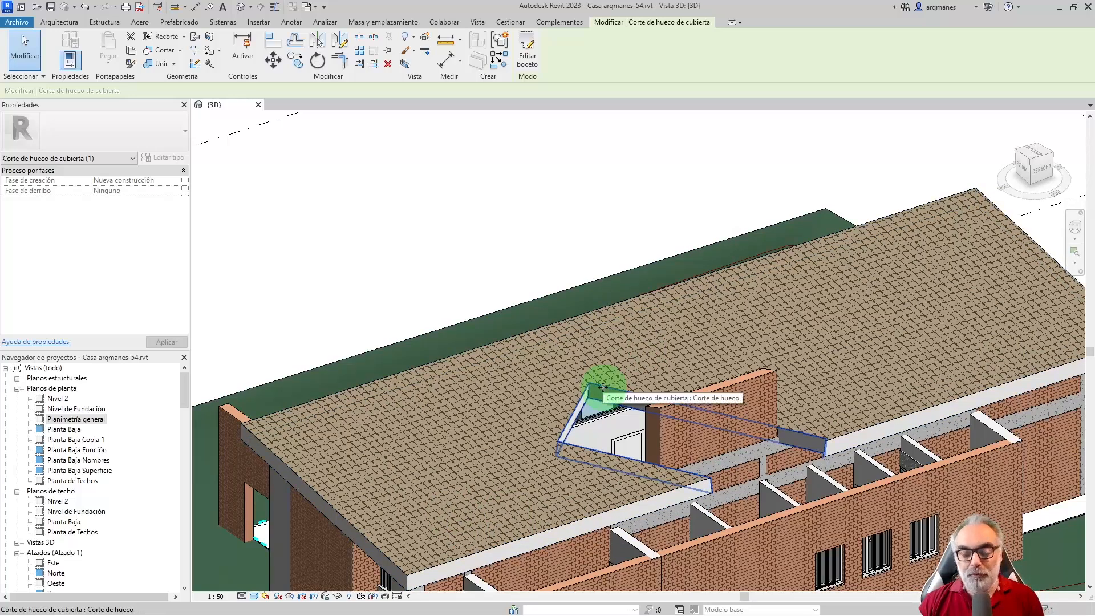
pyautogui.press('Delete')
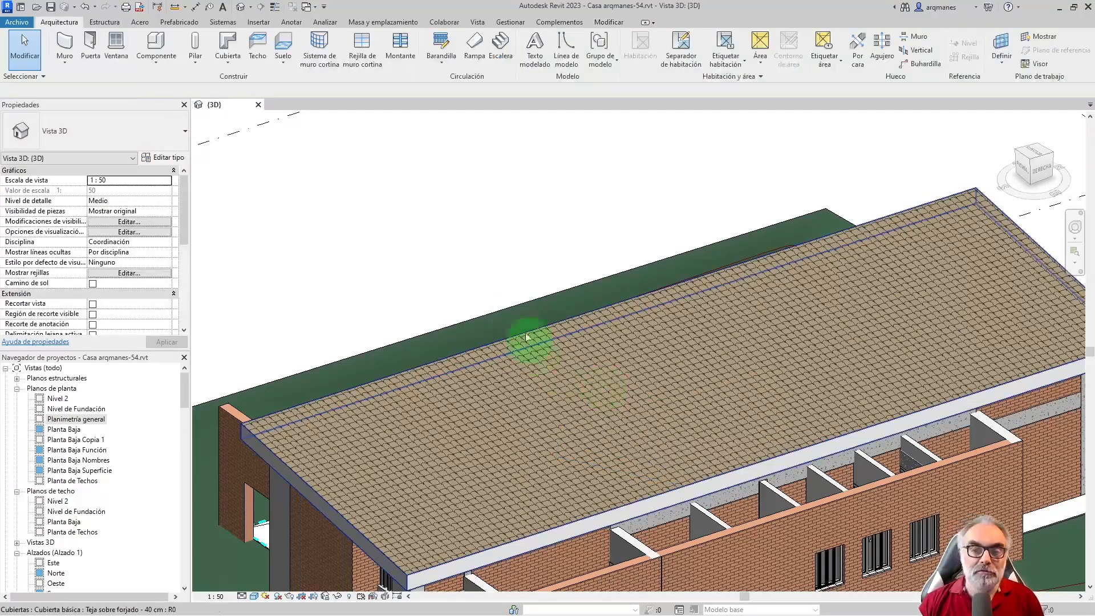
# Step: Edit the roof footprint, move the slope-defining east line outward beyond the low brick side wall, and finish the edit
pyautogui.scroll(-2, 509, 313)
pyautogui.scroll(-3, 334, 342)
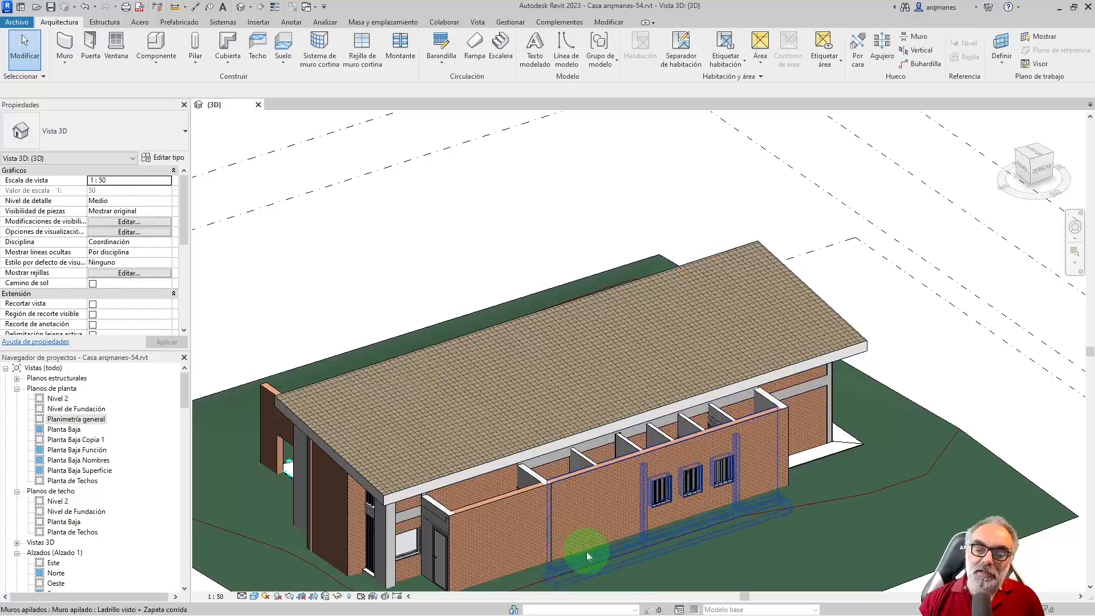
pyautogui.click(462, 470)
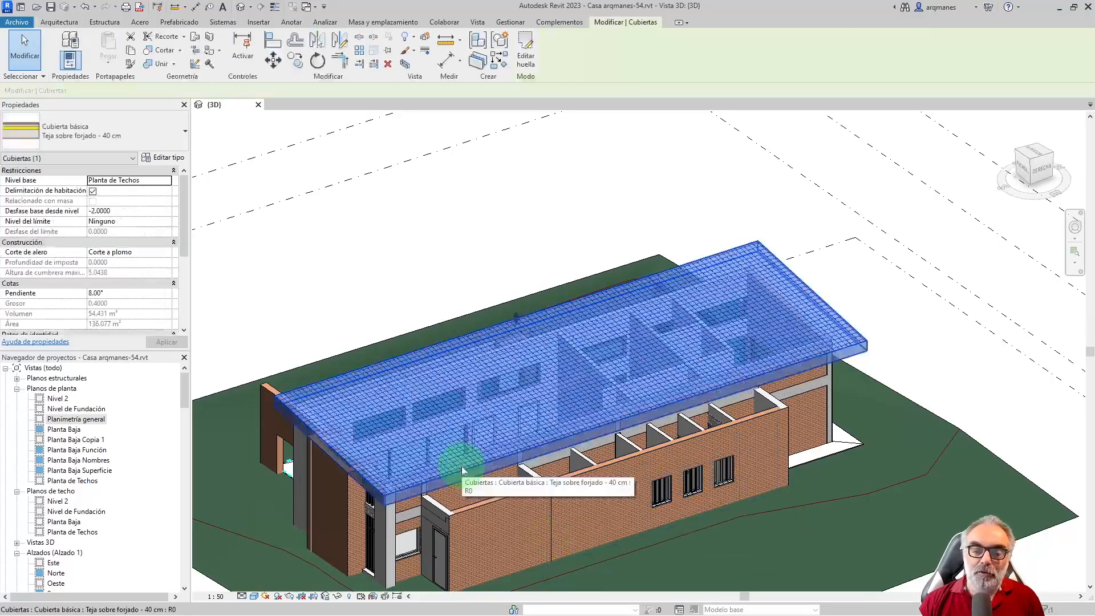
pyautogui.click(525, 60)
pyautogui.click(572, 392)
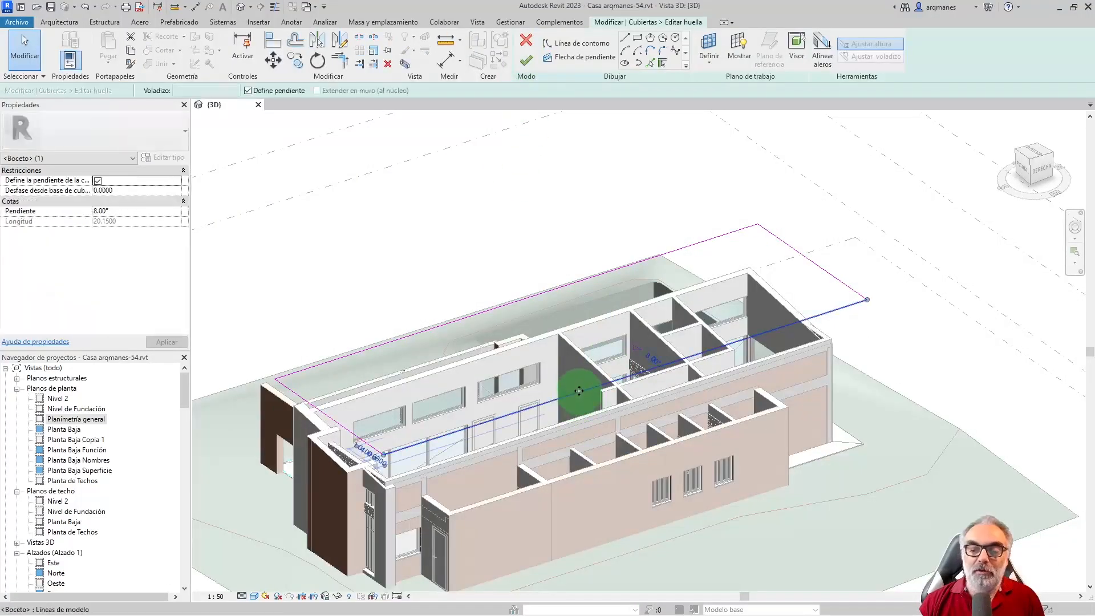
pyautogui.moveTo(581, 391); pyautogui.dragTo(625, 421)
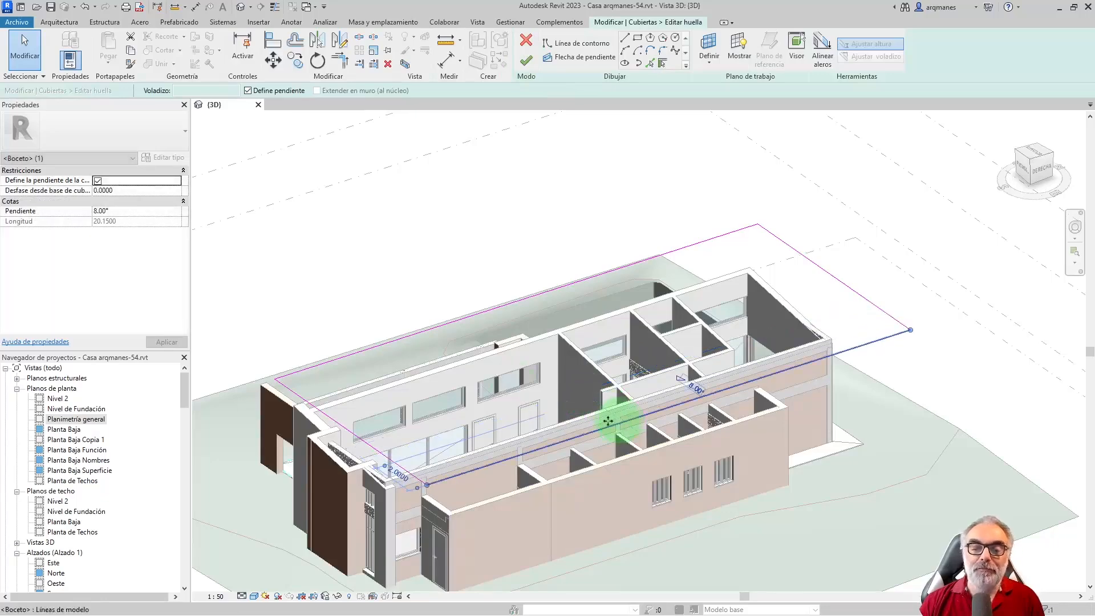
pyautogui.click(527, 61)
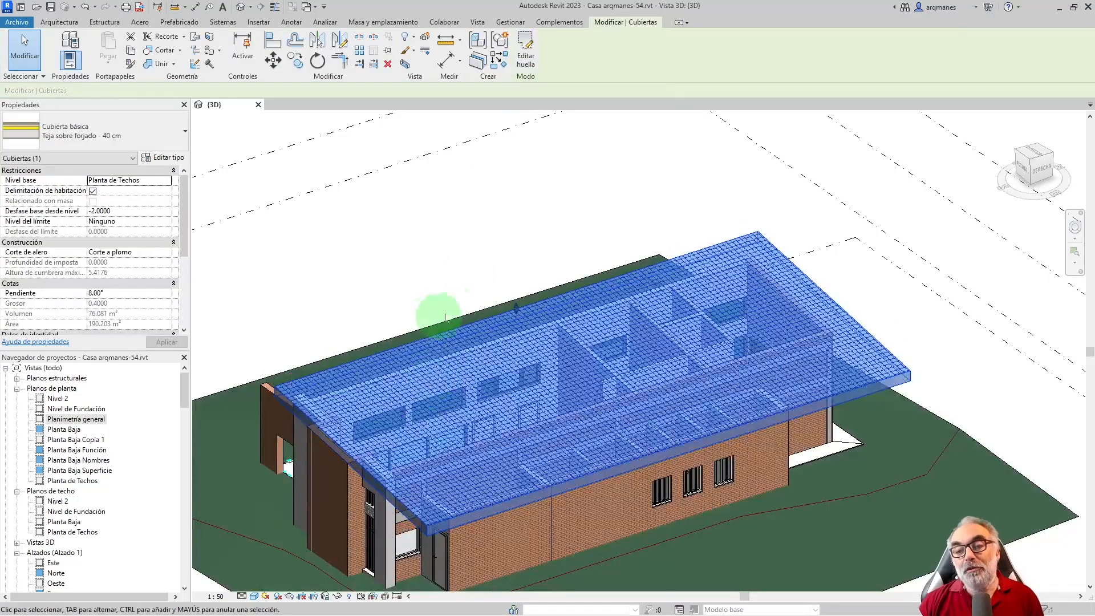
pyautogui.click(574, 208)
# Step: Start an opening by face on the widened roof and sketch a three-segment zigzag line from the front edge to the rear east corner
pyautogui.click(858, 46)
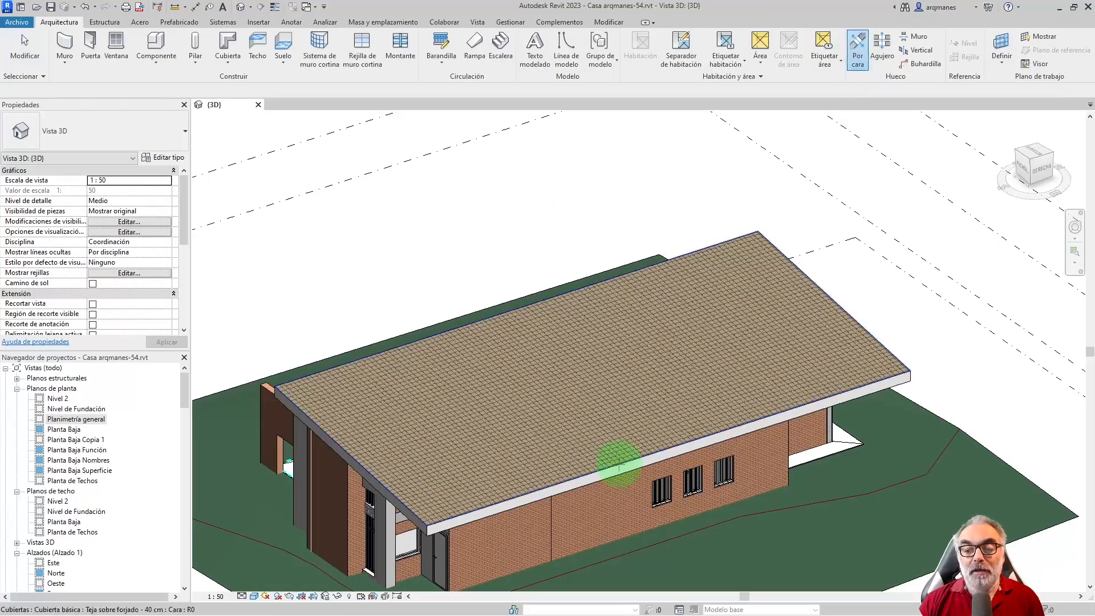
pyautogui.click(620, 461)
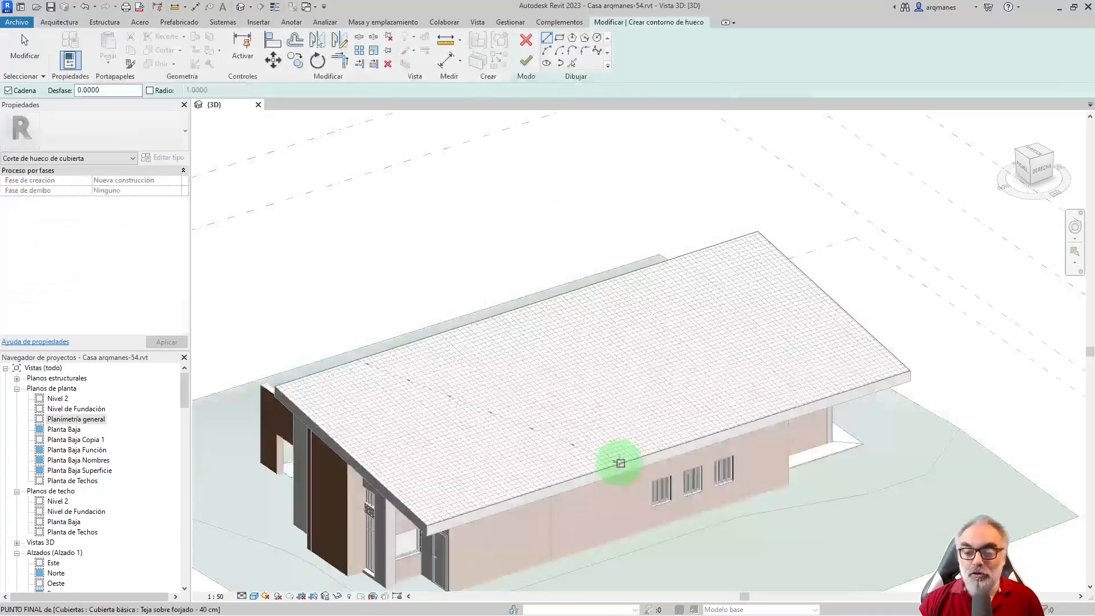
pyautogui.scroll(4, 416, 506)
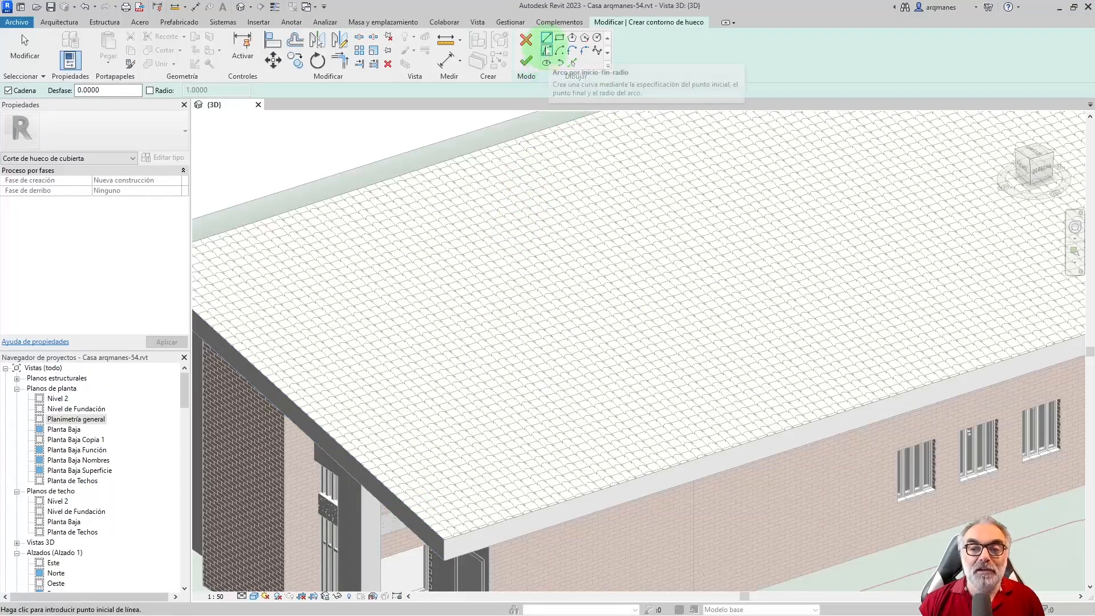
pyautogui.click(378, 476)
pyautogui.scroll(-3, 381, 477)
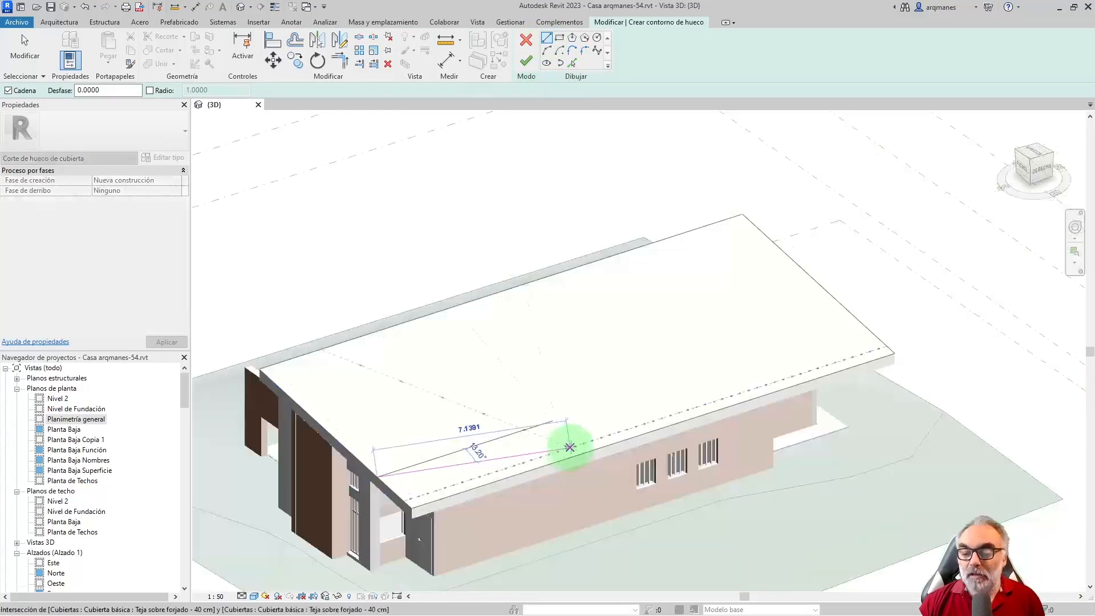
pyautogui.click(576, 451)
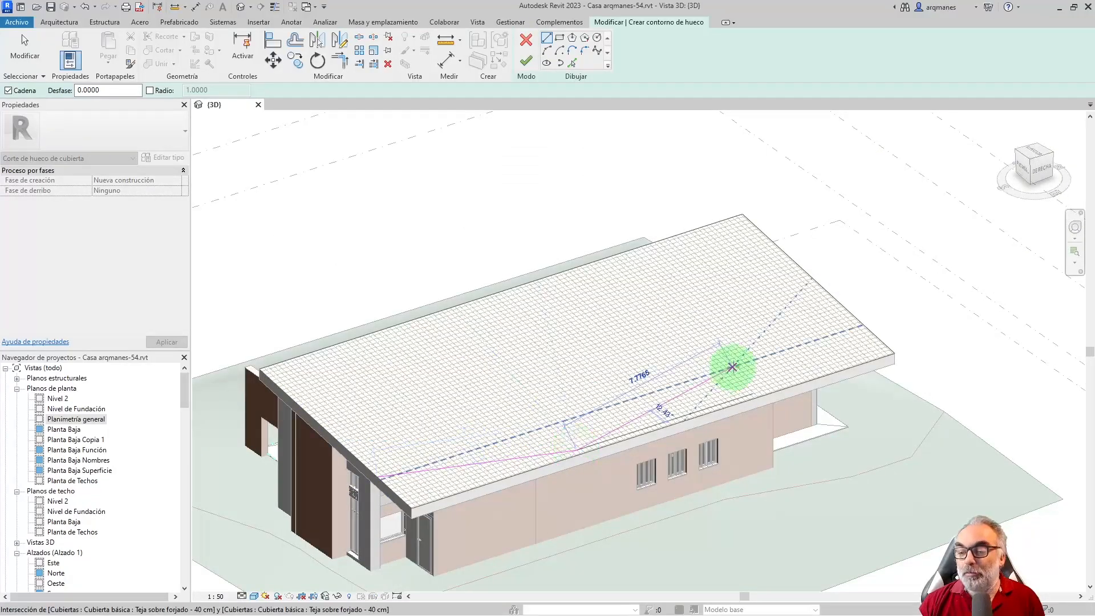
pyautogui.scroll(3, 885, 342)
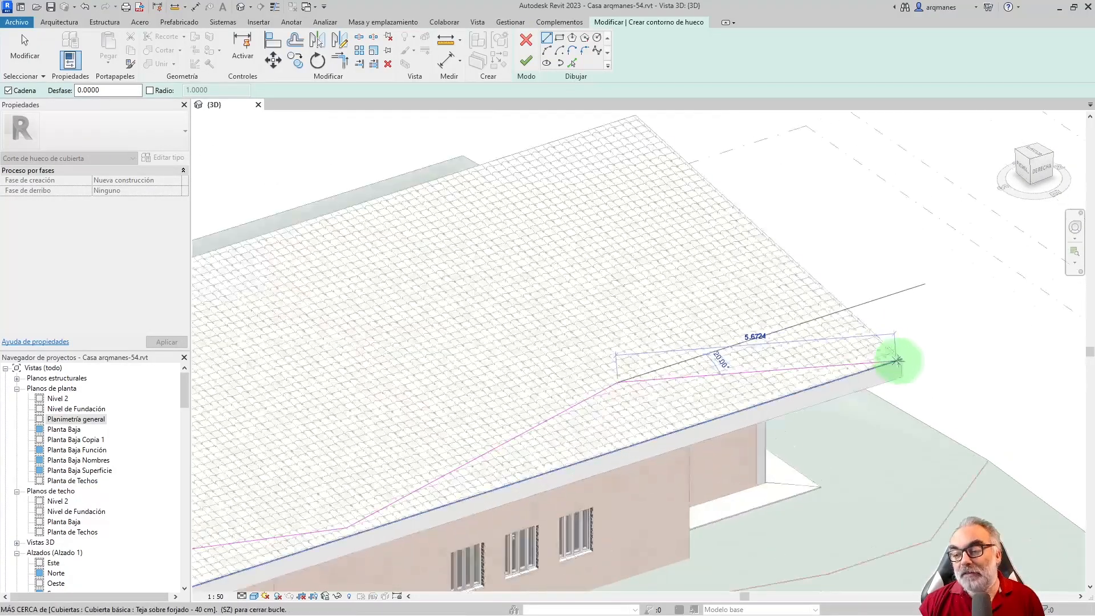
pyautogui.click(902, 359)
# Step: Close the zigzag opening outline with straight lines running outside the roof's east edge back to the start point, and finish the sketch
pyautogui.scroll(-1, 958, 386)
pyautogui.scroll(-3, 961, 388)
pyautogui.scroll(-2, 497, 557)
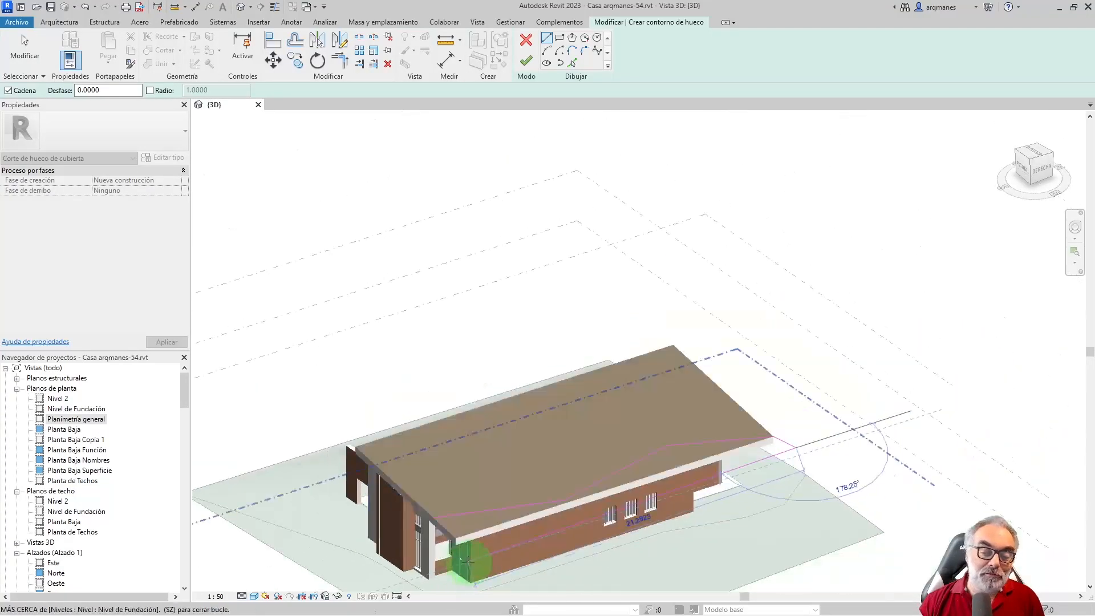
pyautogui.click(435, 571)
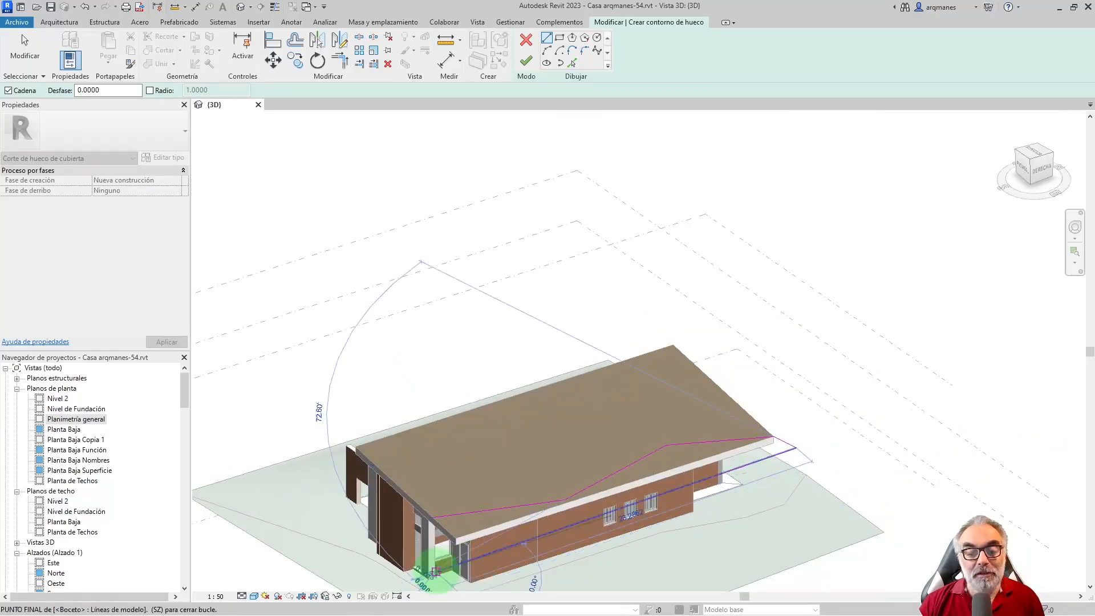
pyautogui.scroll(5, 435, 556)
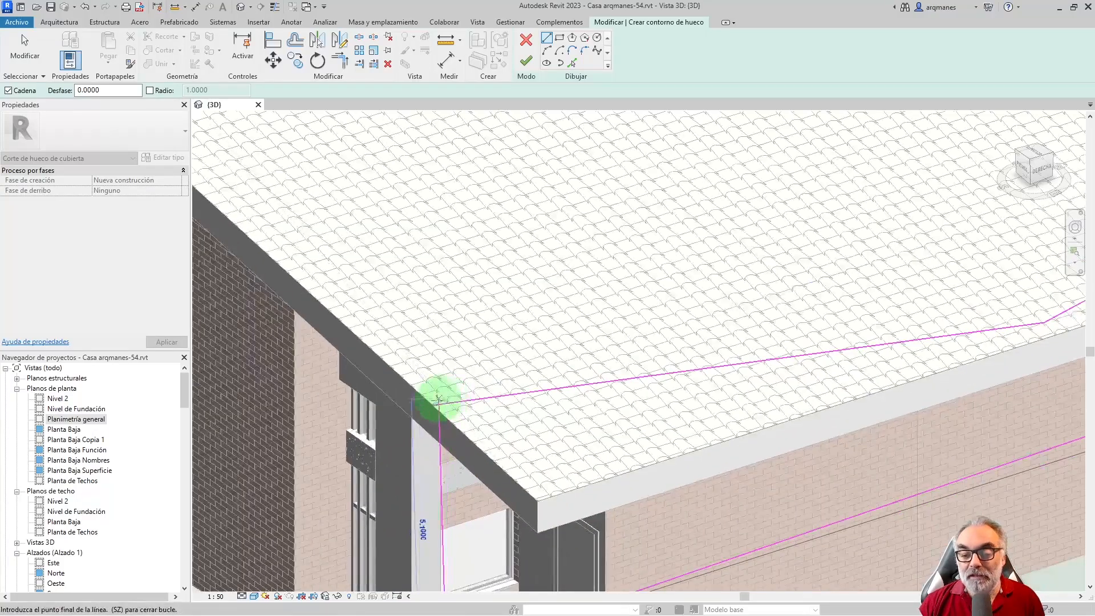
pyautogui.click(434, 404)
pyautogui.click(23, 49)
pyautogui.scroll(-5, 409, 335)
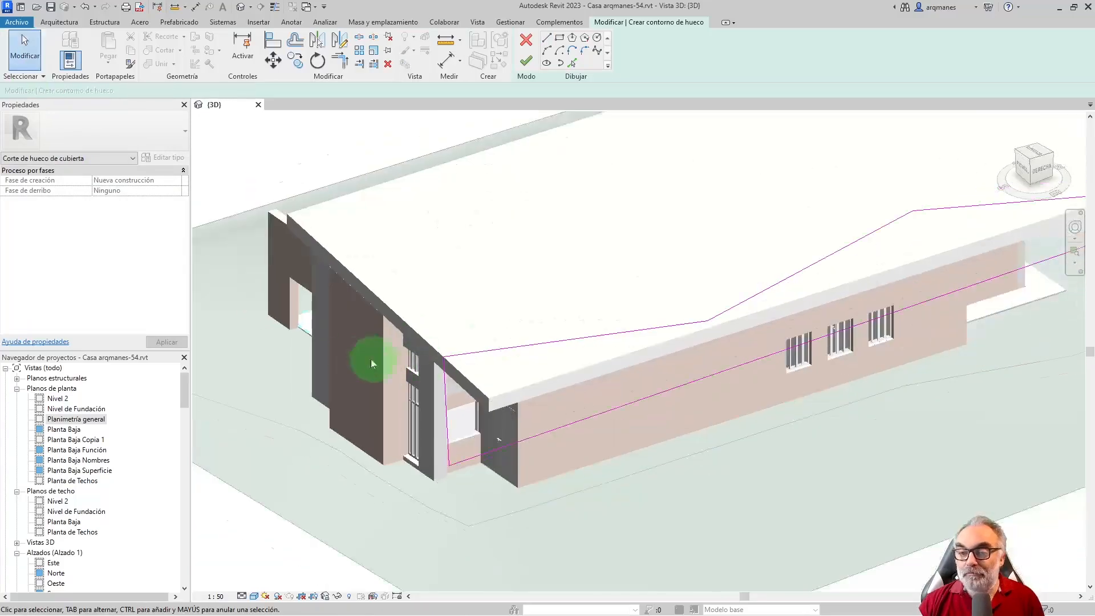
pyautogui.click(526, 61)
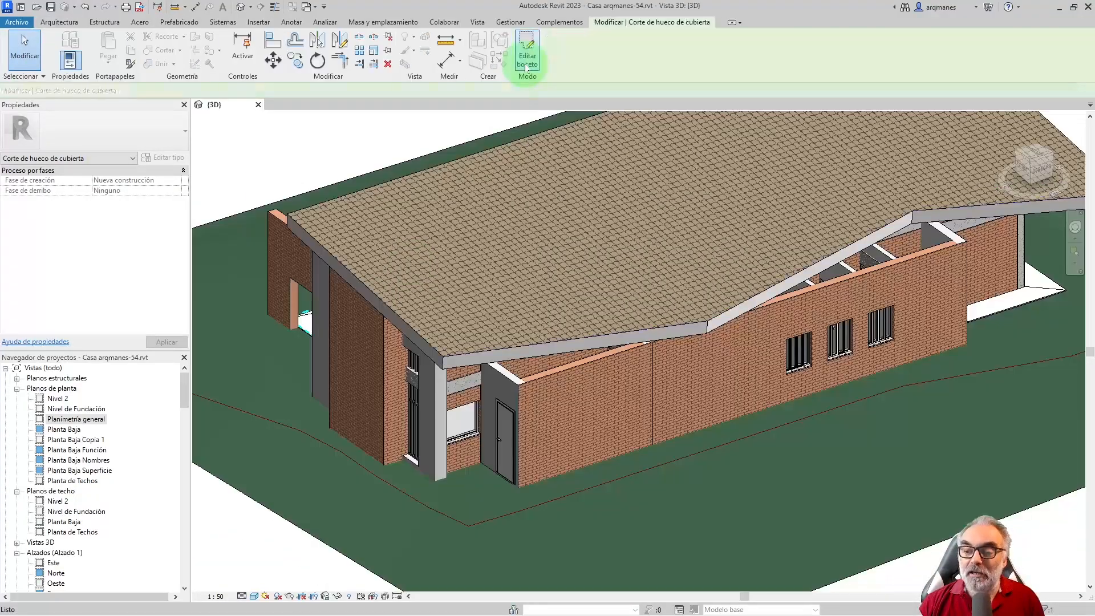
# Step: Examine the zigzag-cut eave from above the front and in the right-side elevation
pyautogui.keyDown('shift'); pyautogui.moveTo(694, 382); pyautogui.dragTo(765, 235, button='middle'); pyautogui.keyUp('shift')
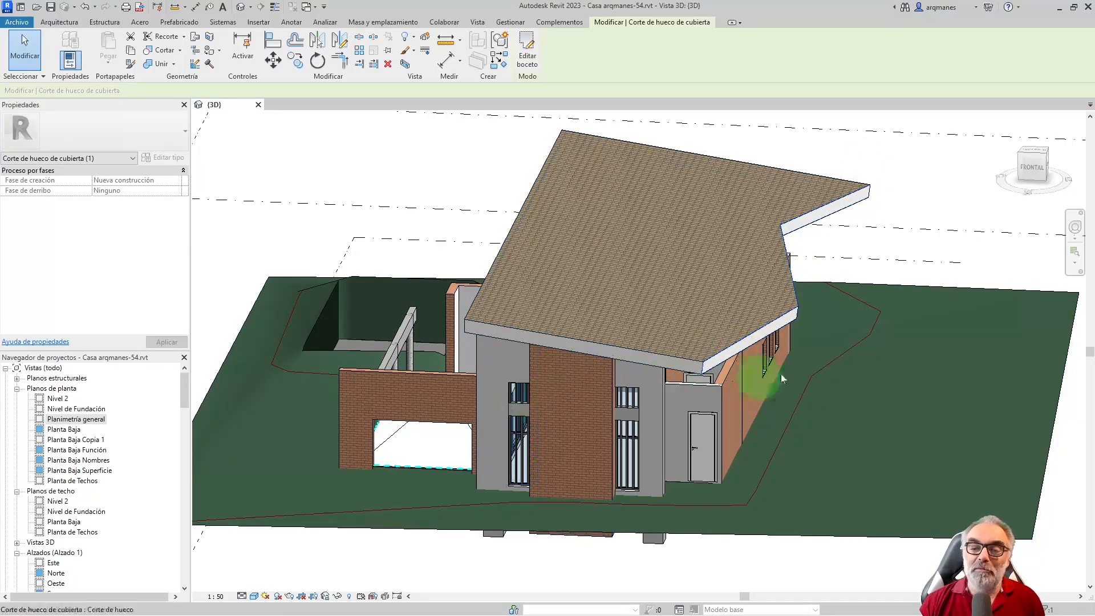
pyautogui.click(1076, 188)
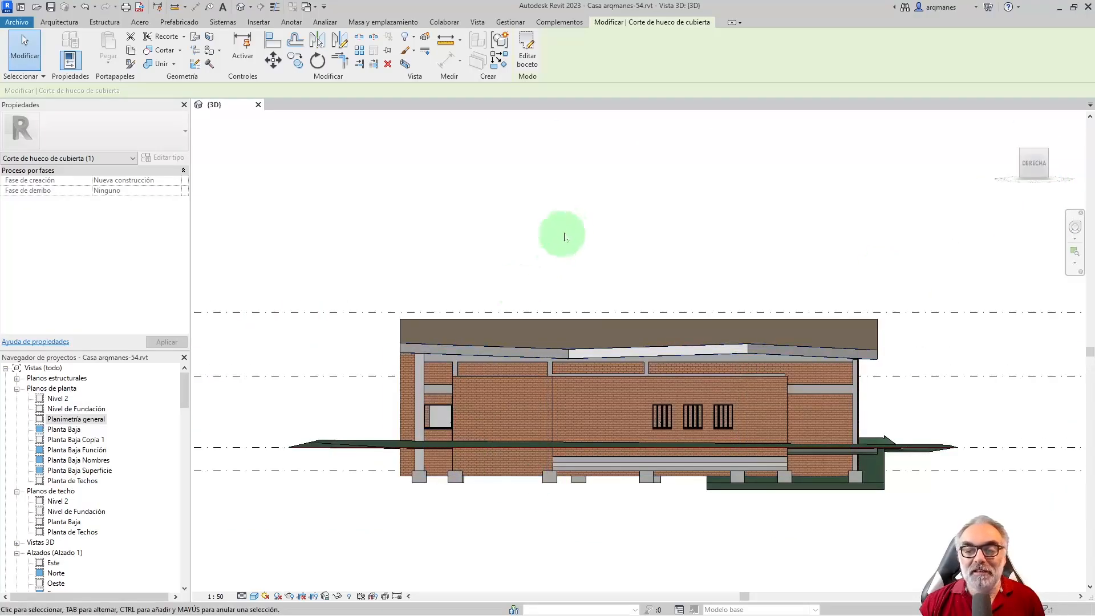
pyautogui.click(557, 245)
pyautogui.scroll(3, 570, 269)
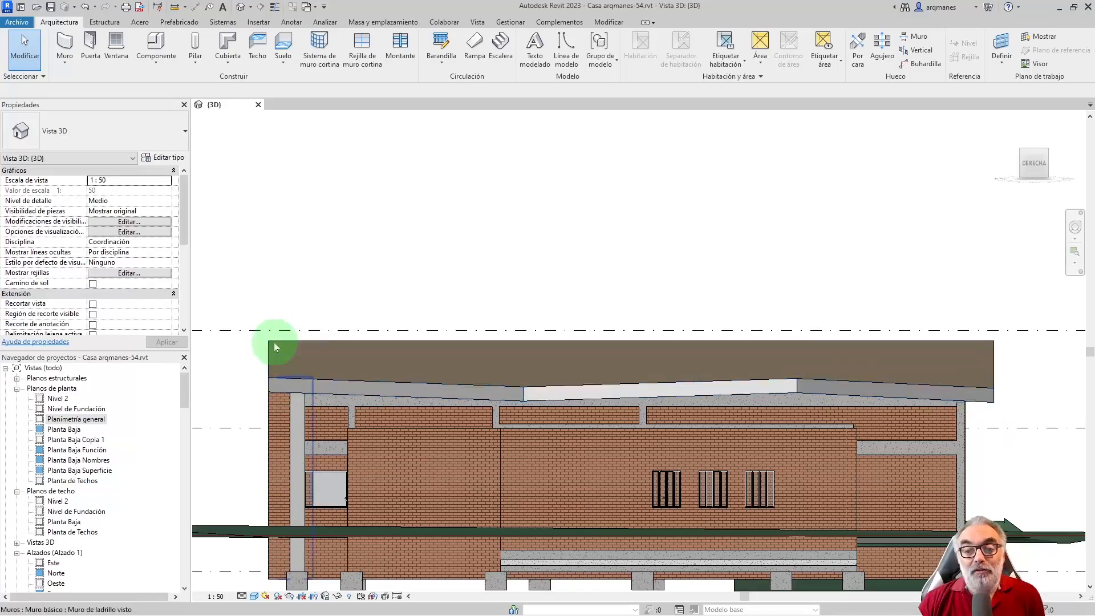
pyautogui.click(1018, 317)
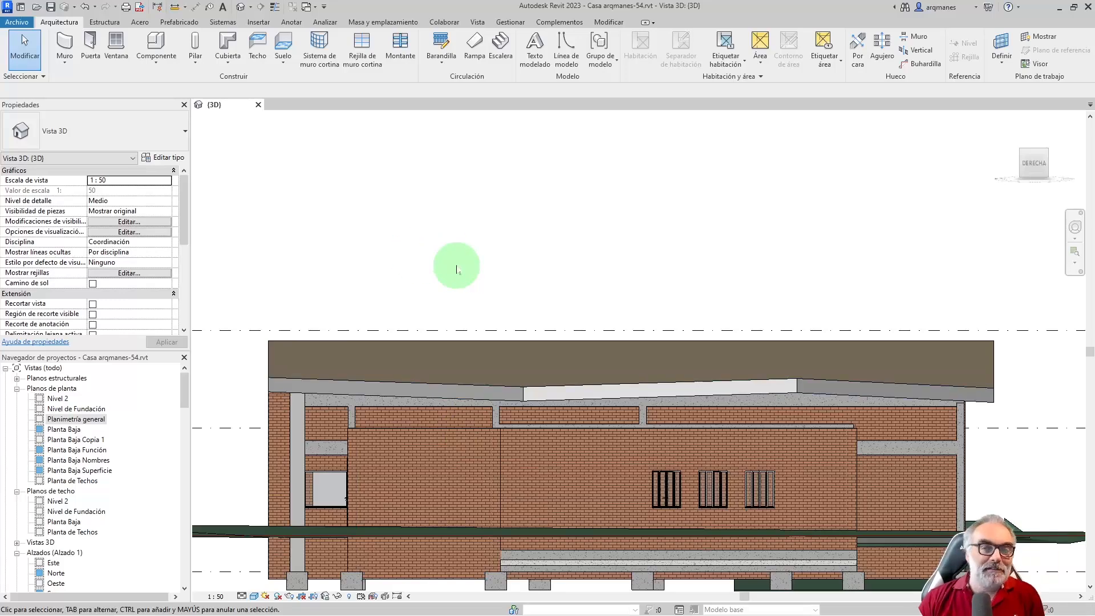
# Step: Move the zigzag opening inward so that it cuts through the middle of the roof, and delete it
pyautogui.click(1047, 149)
pyautogui.keyDown('shift'); pyautogui.moveTo(628, 440); pyautogui.dragTo(705, 310, button='middle'); pyautogui.keyUp('shift')
pyautogui.scroll(3, 739, 344)
pyautogui.click(753, 358)
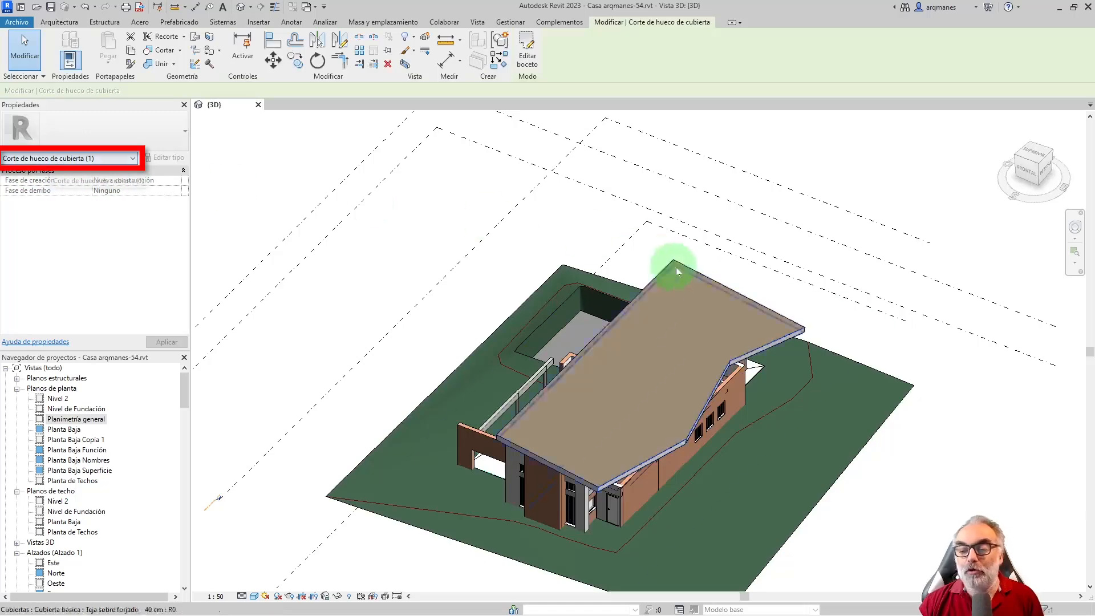
pyautogui.scroll(5, 786, 288)
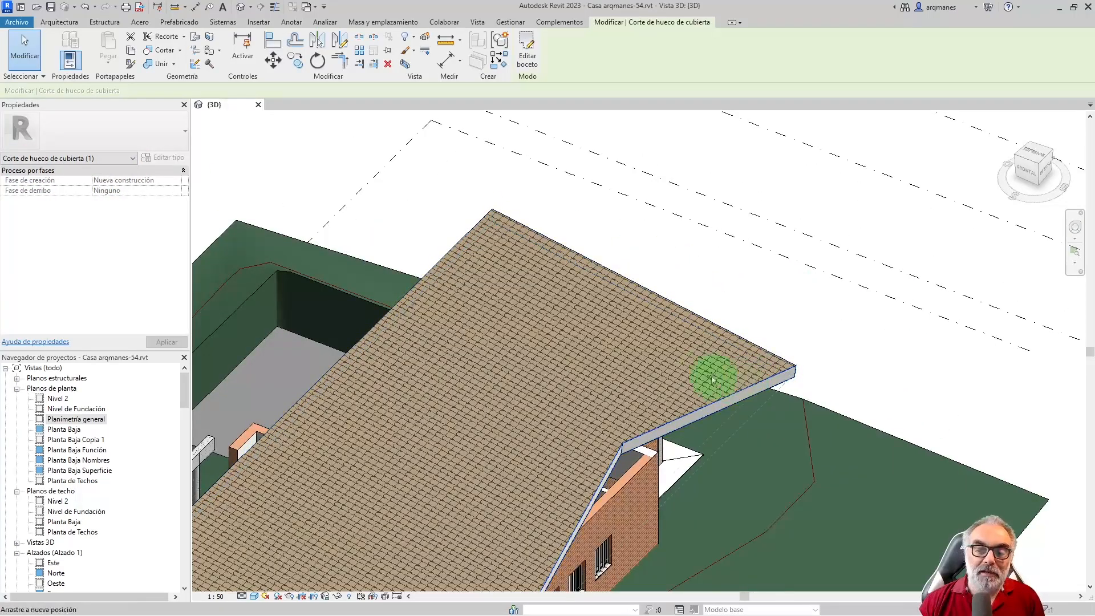
pyautogui.scroll(-5, 662, 360)
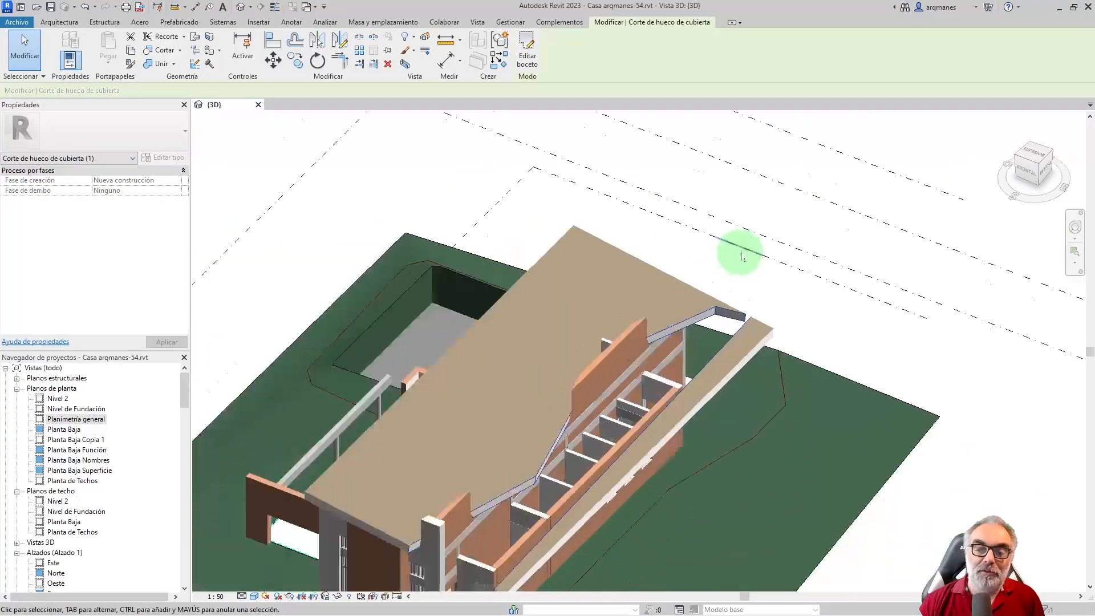
pyautogui.scroll(5, 648, 342)
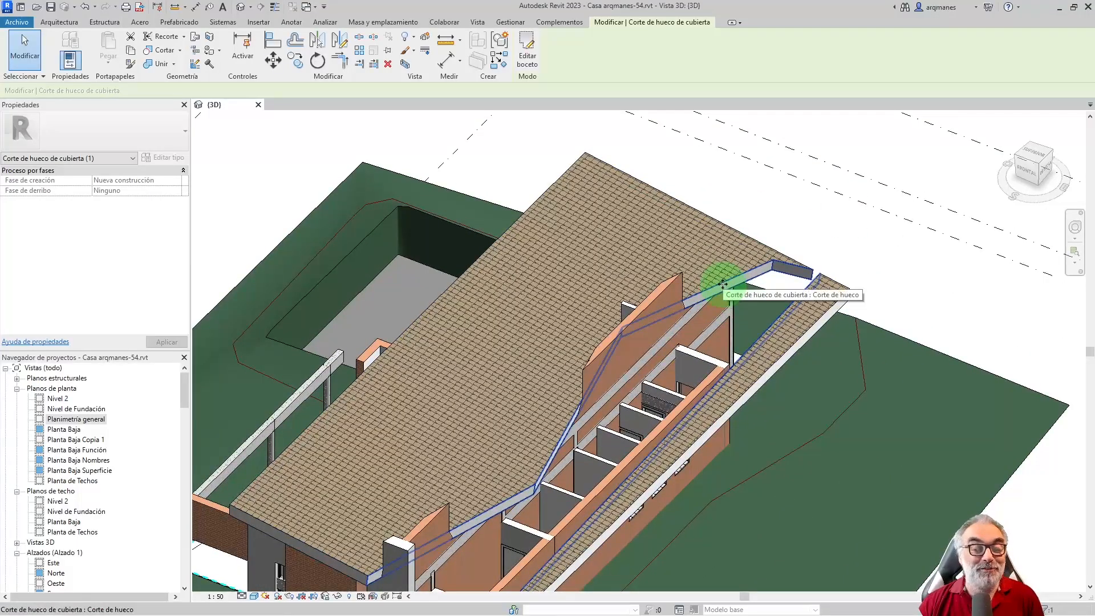
pyautogui.press('Delete')
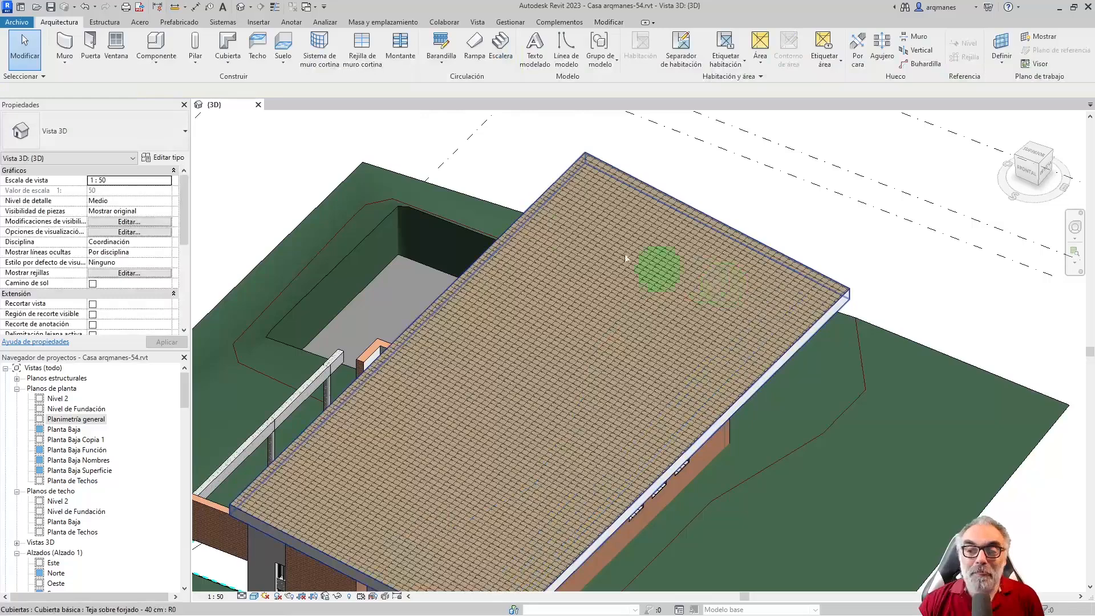
# Step: Start an opening by face on the roof and sketch an arc from the front edge to the rear edge, bulging out to the east eave
pyautogui.click(857, 51)
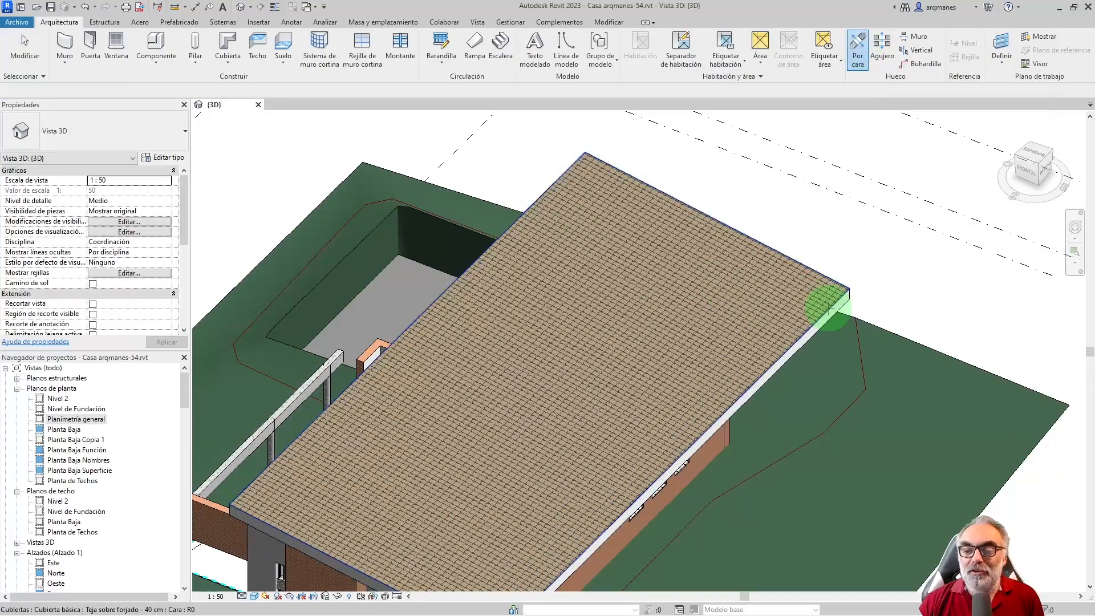
pyautogui.click(829, 308)
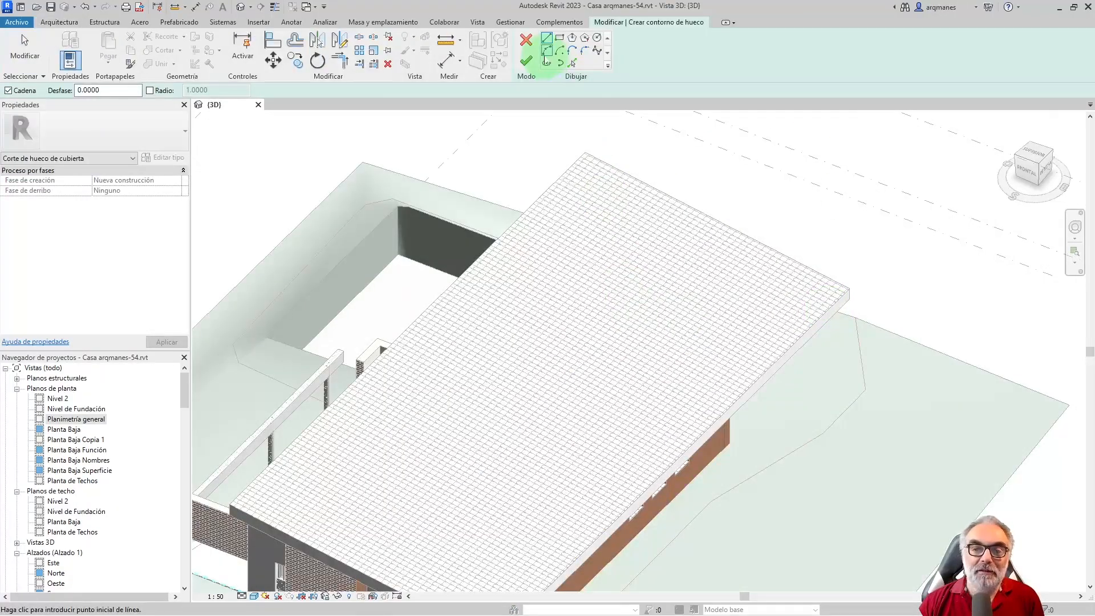
pyautogui.click(547, 50)
pyautogui.scroll(-6, 625, 289)
pyautogui.scroll(8, 550, 507)
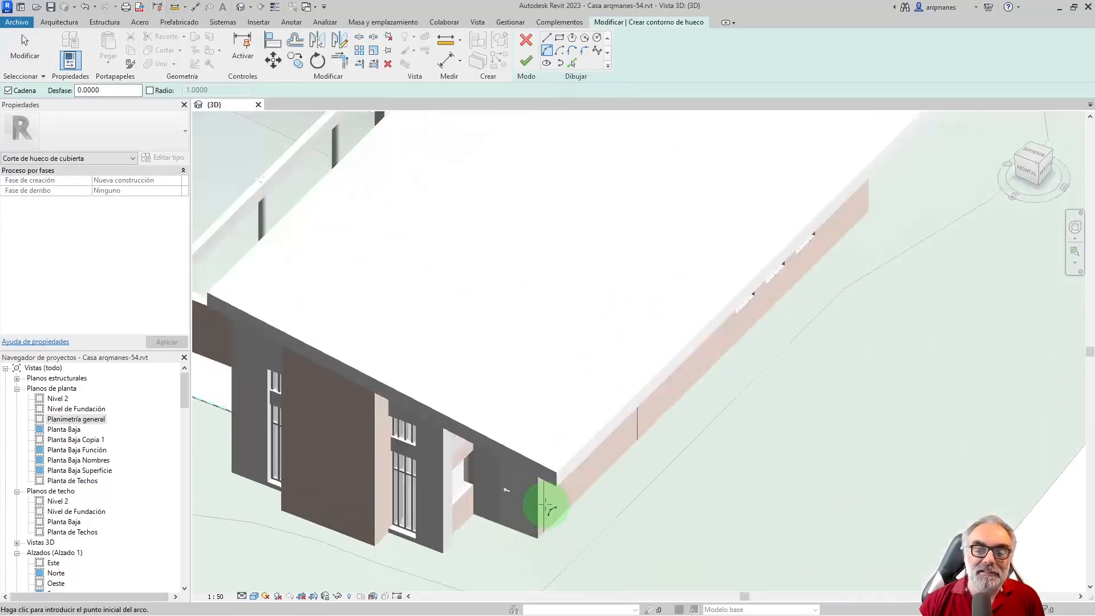
pyautogui.click(447, 415)
pyautogui.scroll(-5, 447, 413)
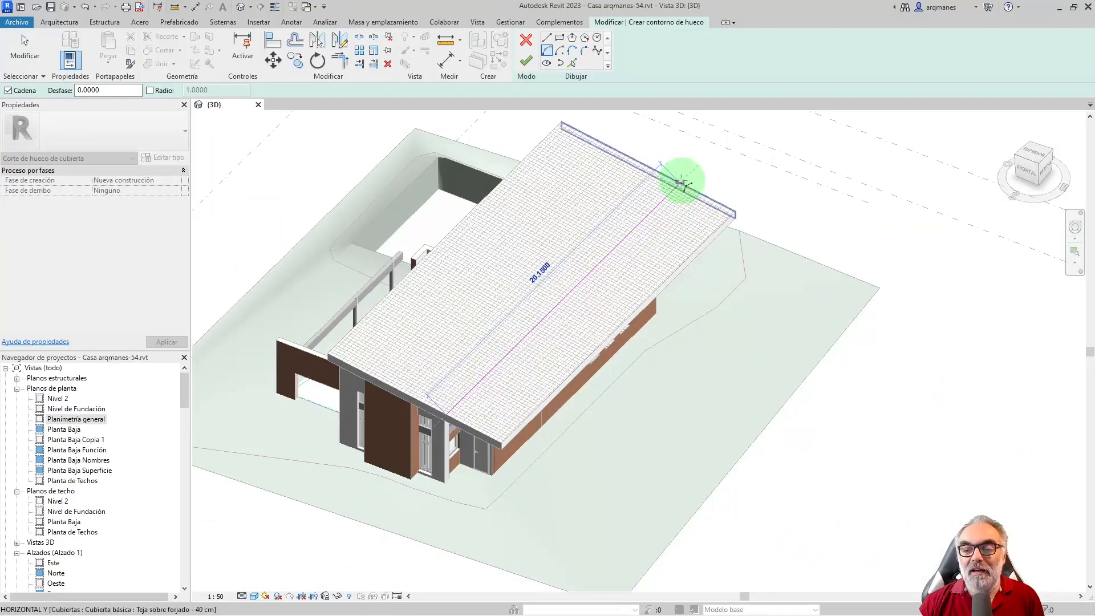
pyautogui.click(680, 183)
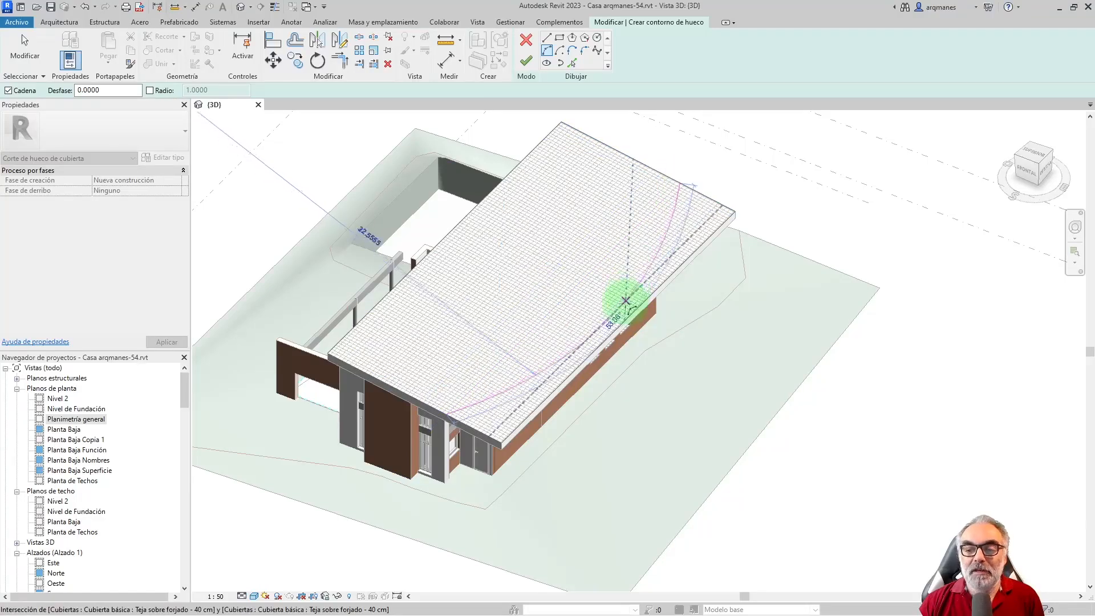
pyautogui.scroll(4, 616, 320)
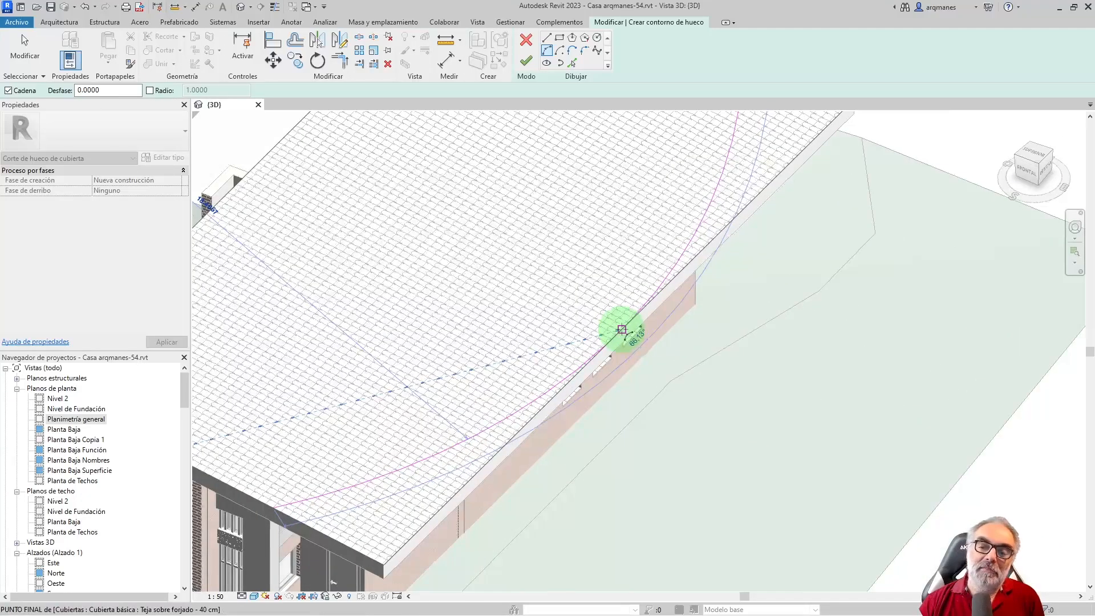
pyautogui.click(622, 329)
# Step: Close the arc outline with straight lines running outside the roof's east edge back to the arc's start, and finish the opening sketch
pyautogui.scroll(-5, 654, 430)
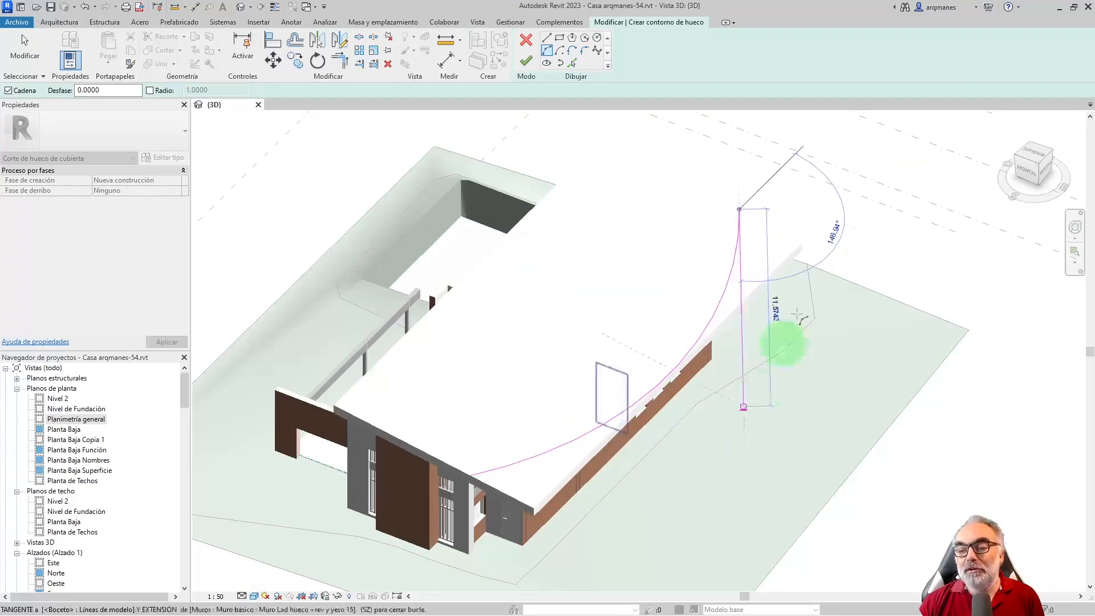
pyautogui.click(547, 38)
pyautogui.click(765, 182)
pyautogui.click(872, 238)
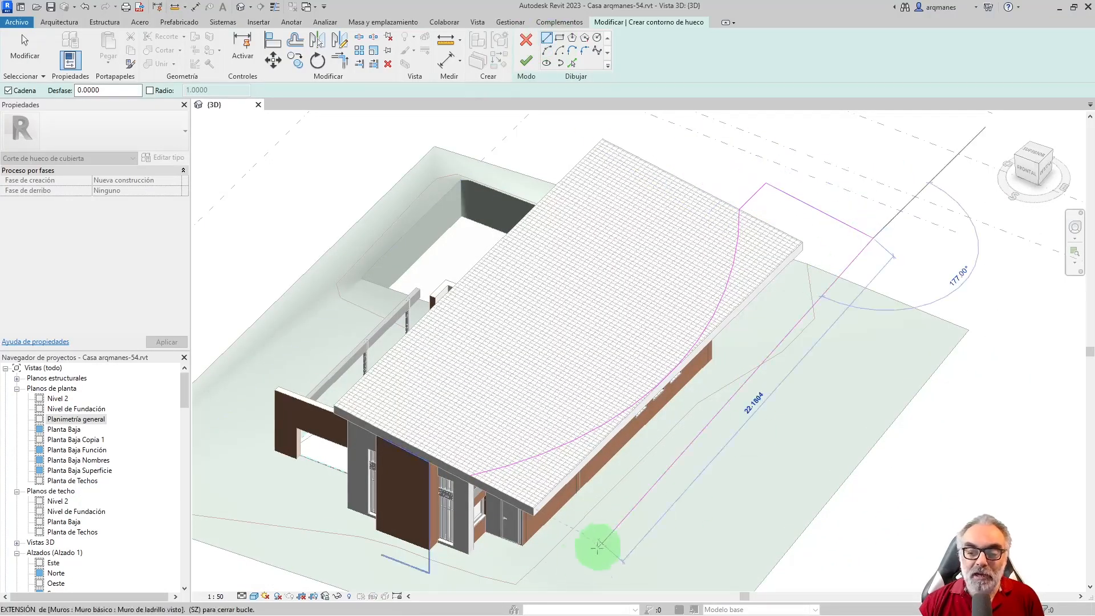
pyautogui.click(562, 572)
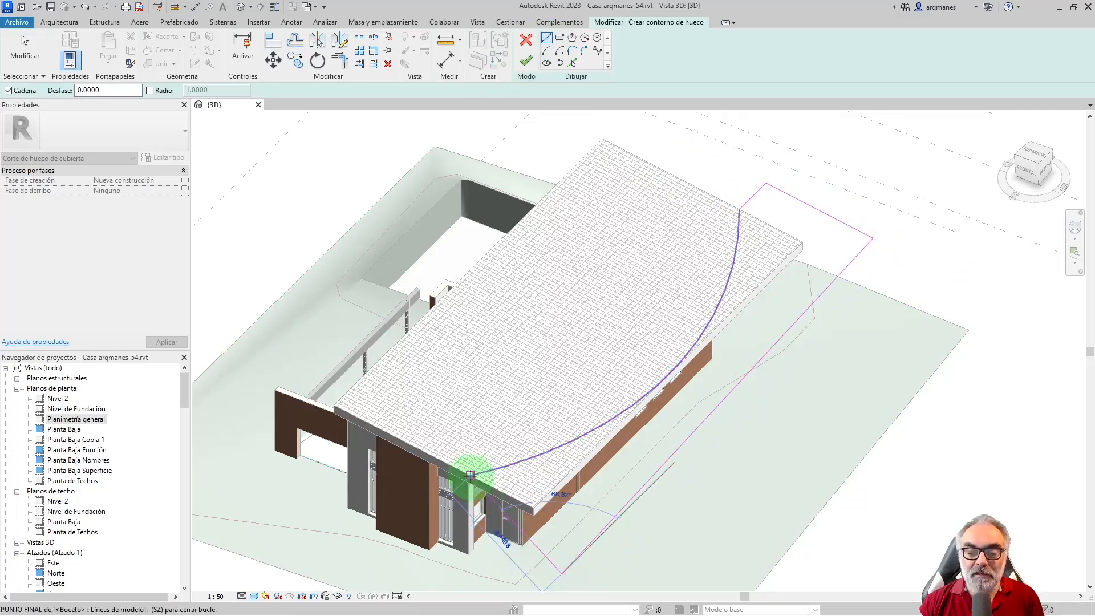
pyautogui.click(470, 474)
pyautogui.click(528, 64)
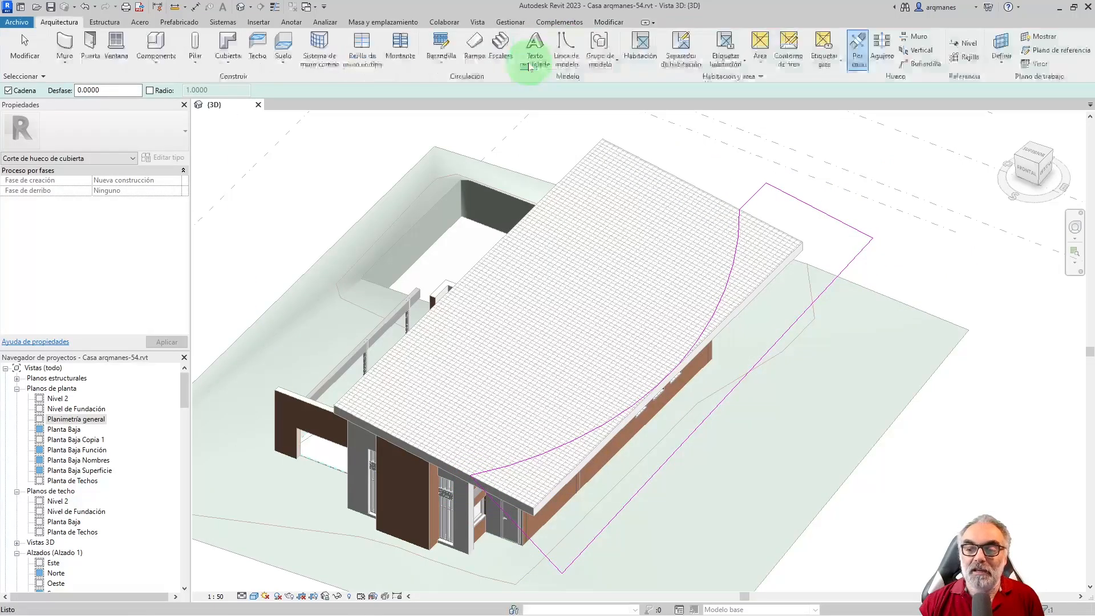
pyautogui.click(25, 44)
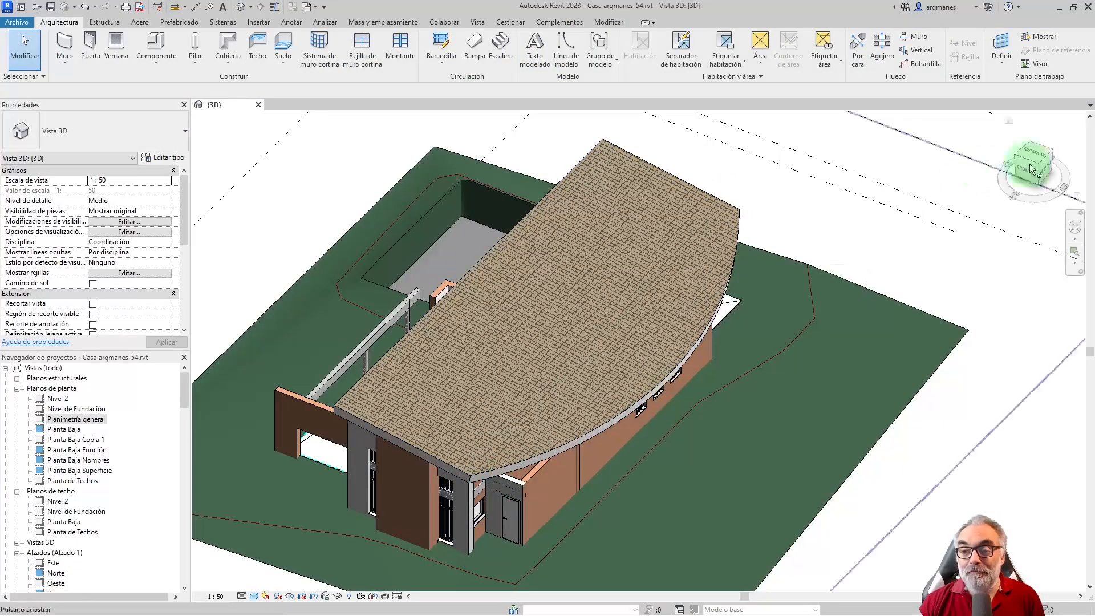
# Step: Check the curved eave in the right-side elevation and delete the curved opening
pyautogui.click(1047, 166)
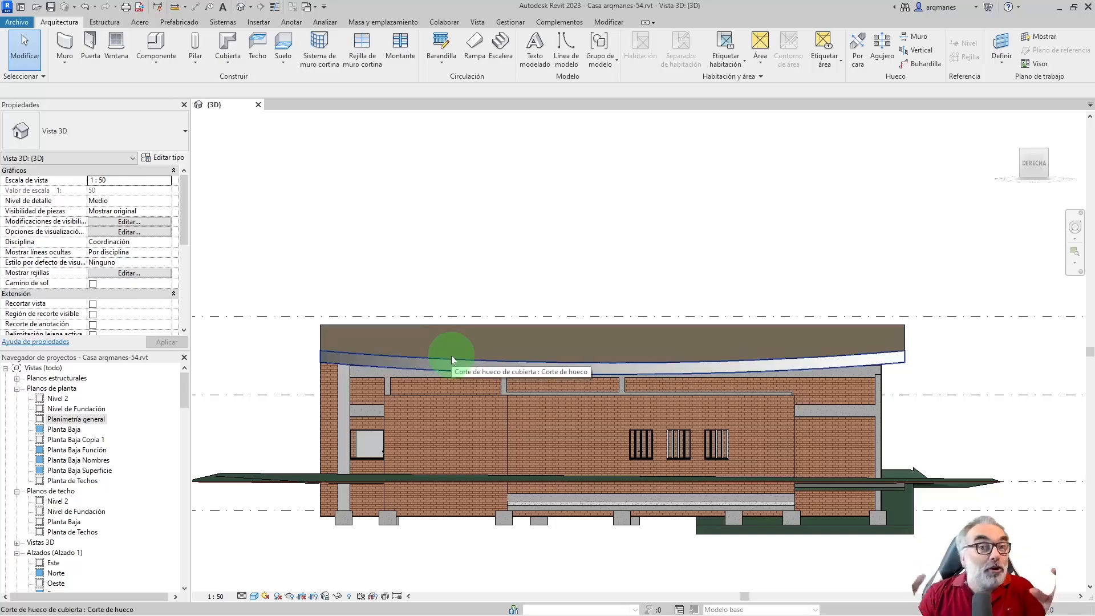
pyautogui.keyDown('shift'); pyautogui.moveTo(451, 354); pyautogui.dragTo(559, 392, button='middle'); pyautogui.keyUp('shift')
pyautogui.click(865, 337)
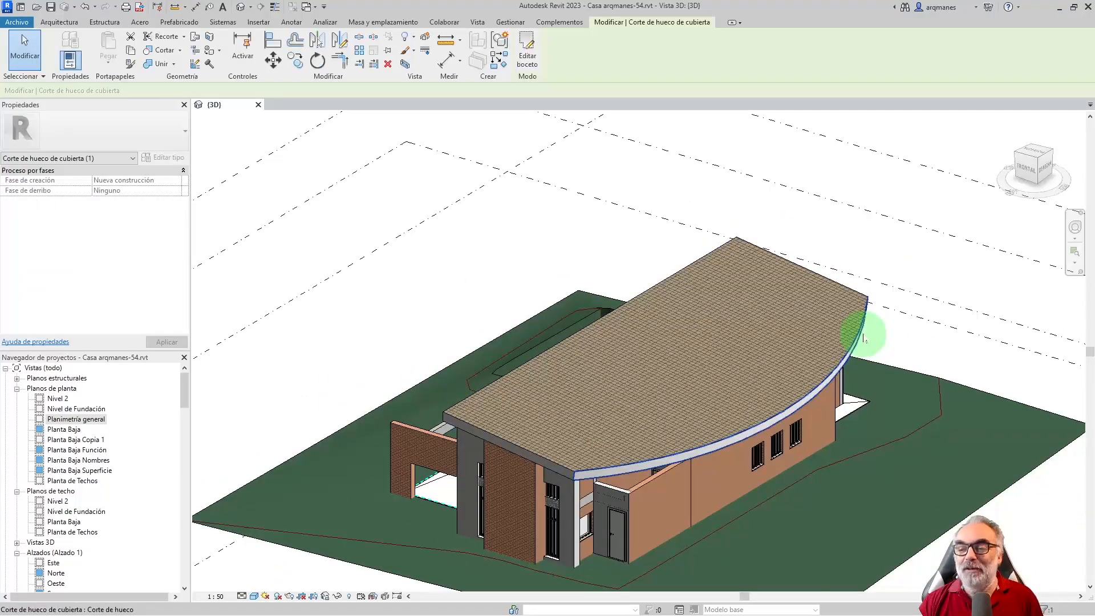
pyautogui.press('Delete')
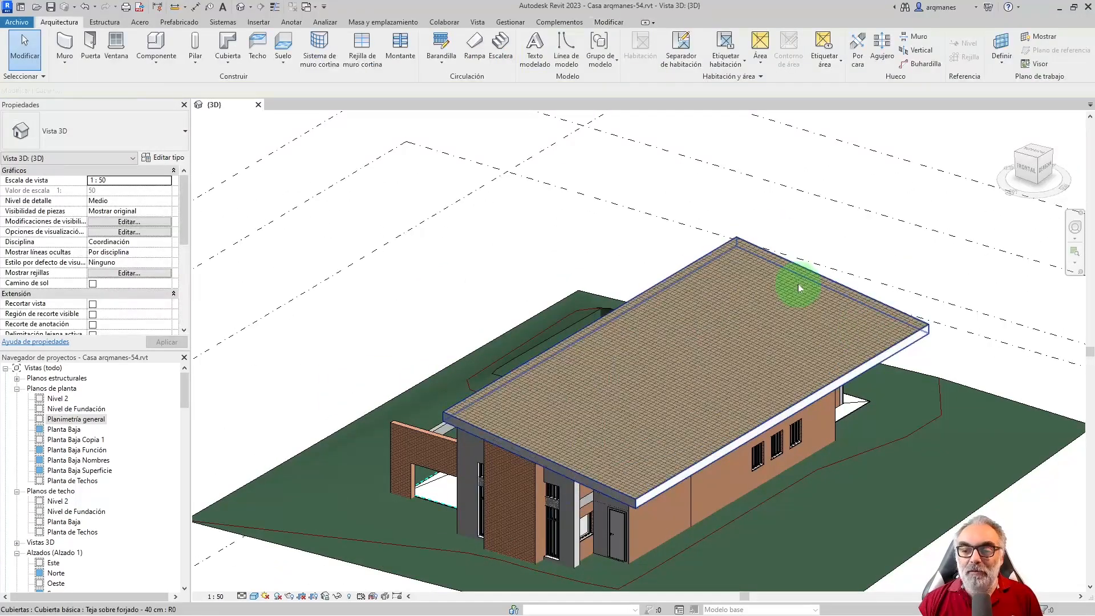
# Step: Edit the roof footprint and move its west, rear and front lines outward to enlarge the roof on those sides
pyautogui.click(709, 331)
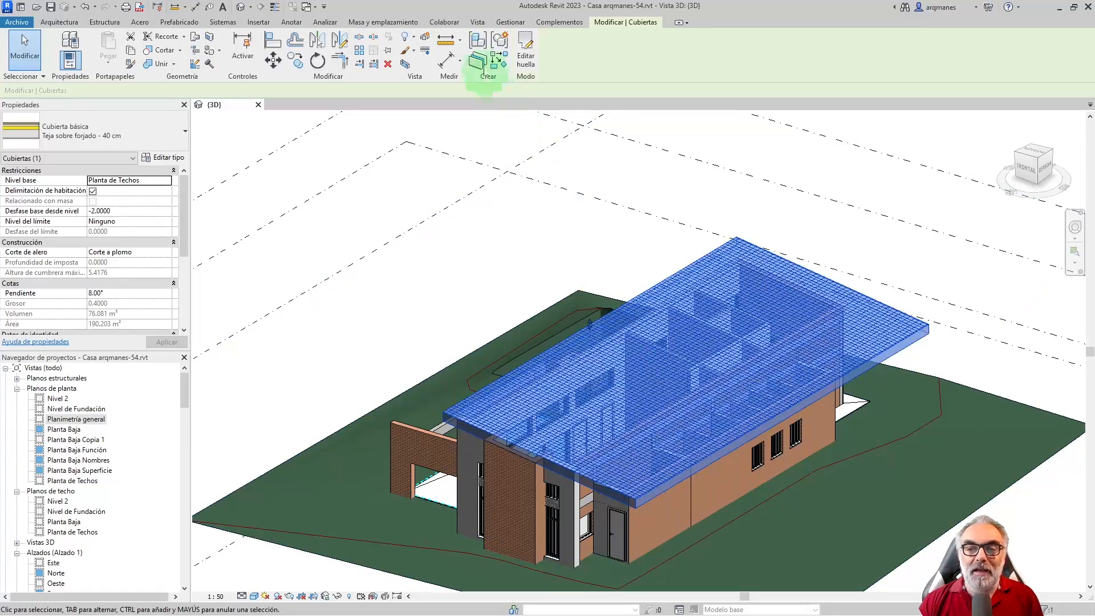
pyautogui.click(527, 50)
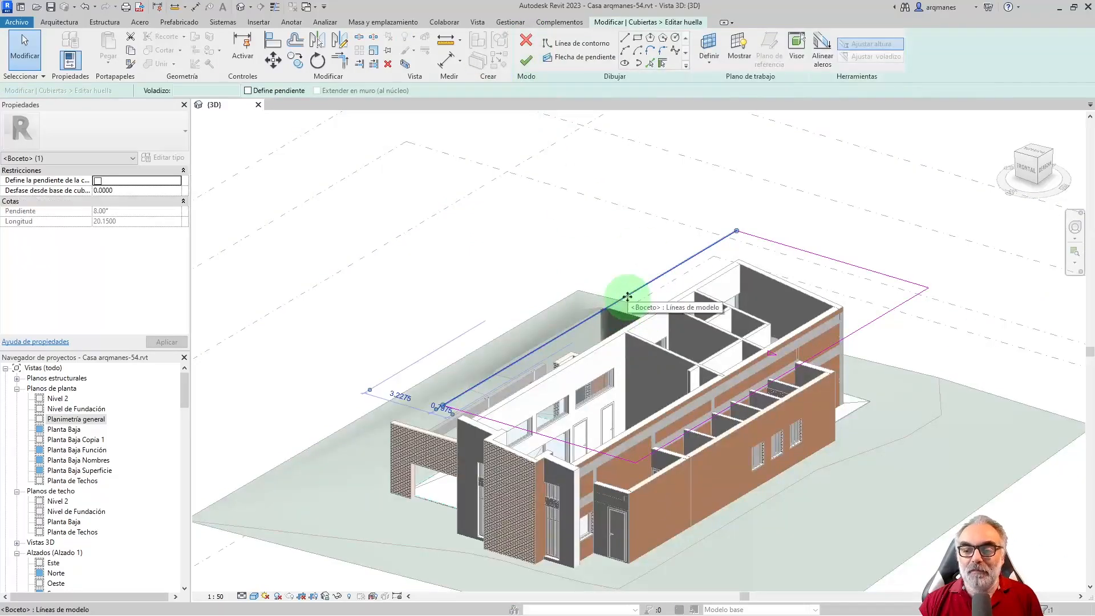
pyautogui.moveTo(819, 253); pyautogui.dragTo(839, 237)
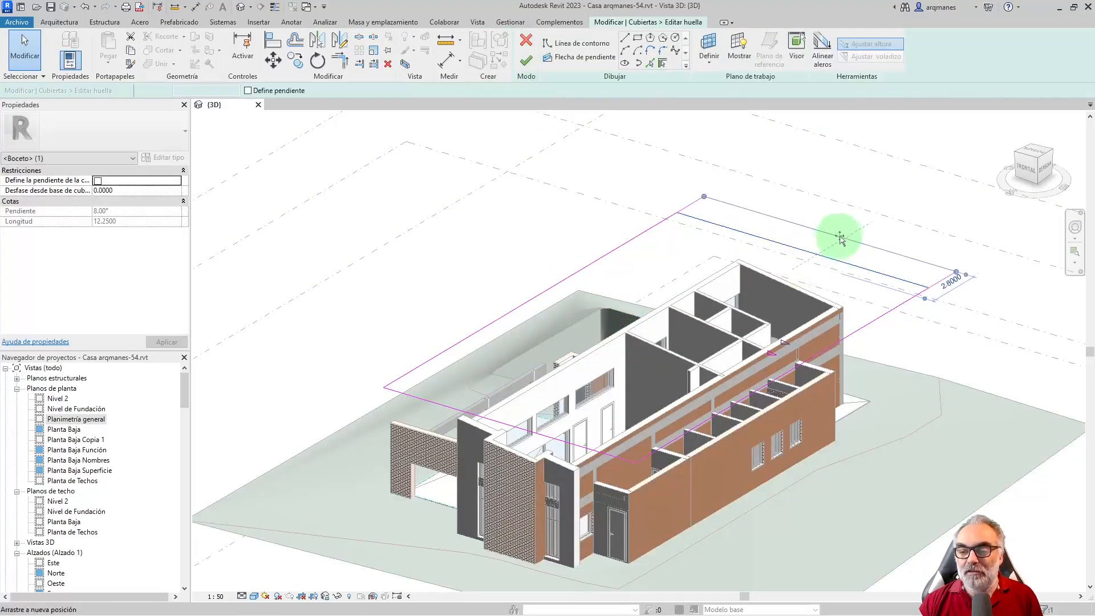
pyautogui.moveTo(472, 419); pyautogui.dragTo(434, 448)
pyautogui.click(661, 147)
# Step: Make all four lines of the roof footprint slope-defining and finish the edit
pyautogui.scroll(1, 557, 281)
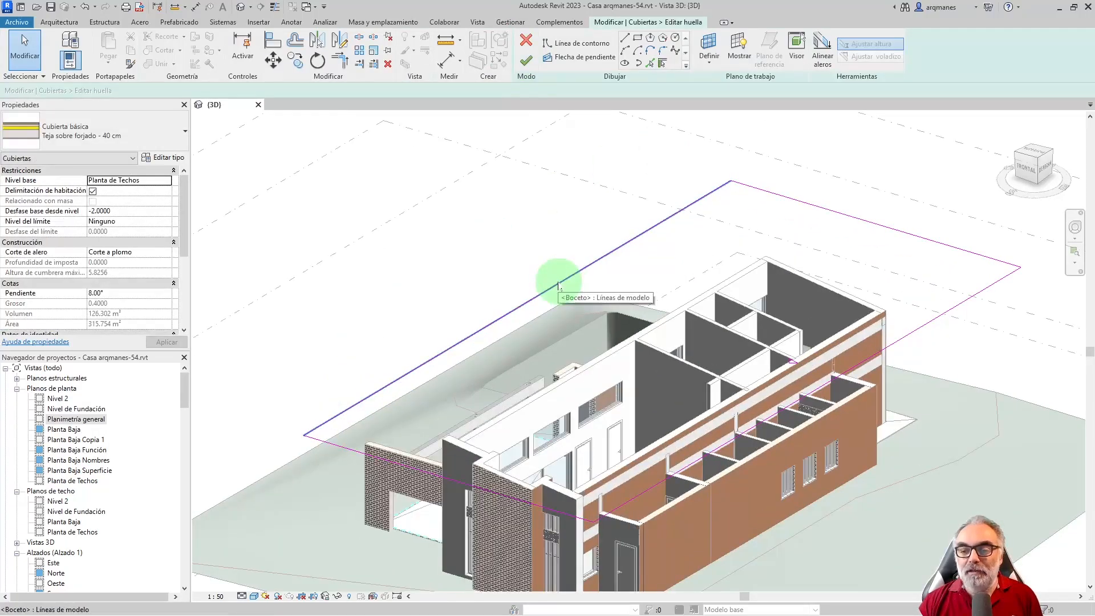
pyautogui.click(559, 284)
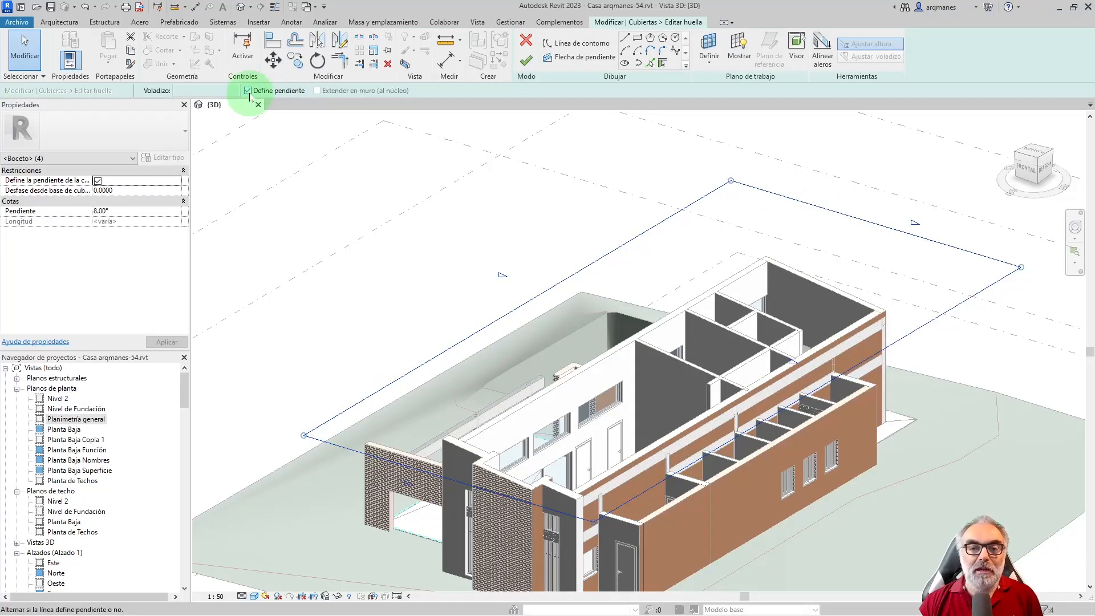
pyautogui.click(303, 211)
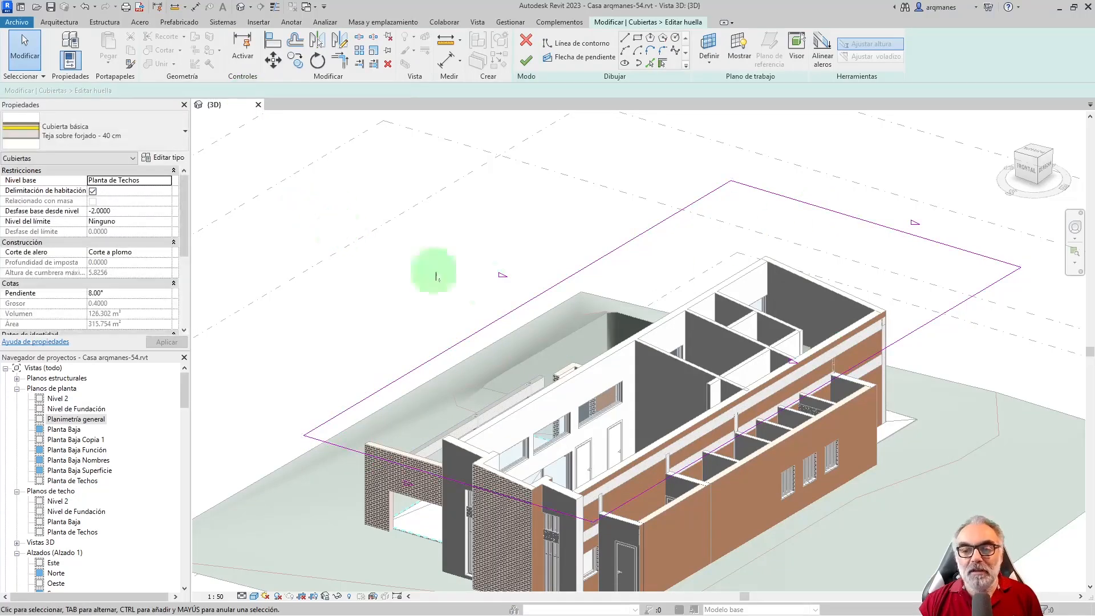
pyautogui.click(525, 304)
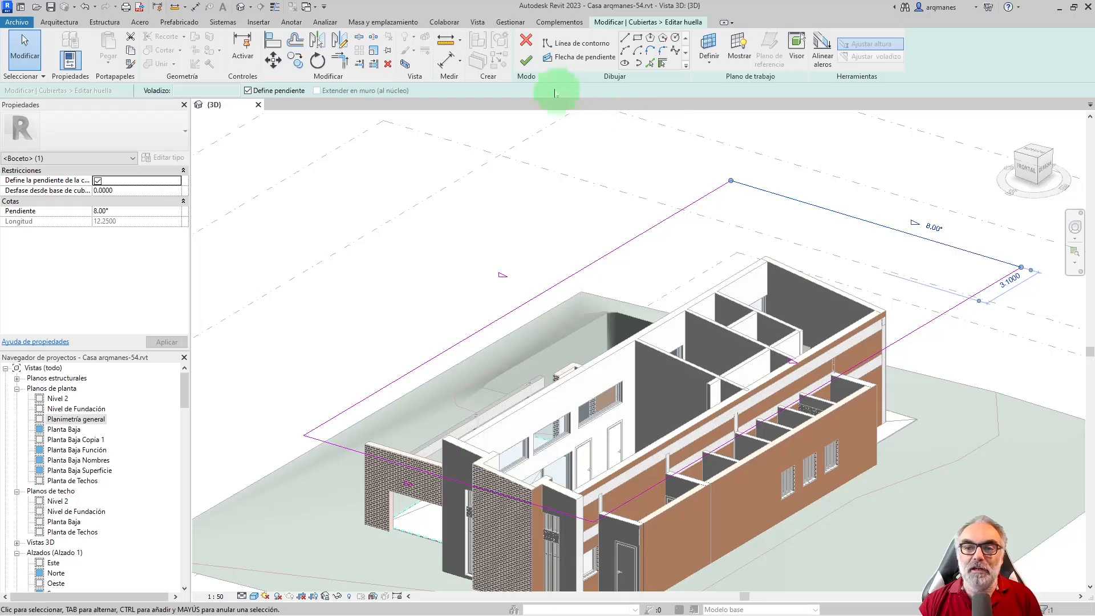
pyautogui.click(526, 63)
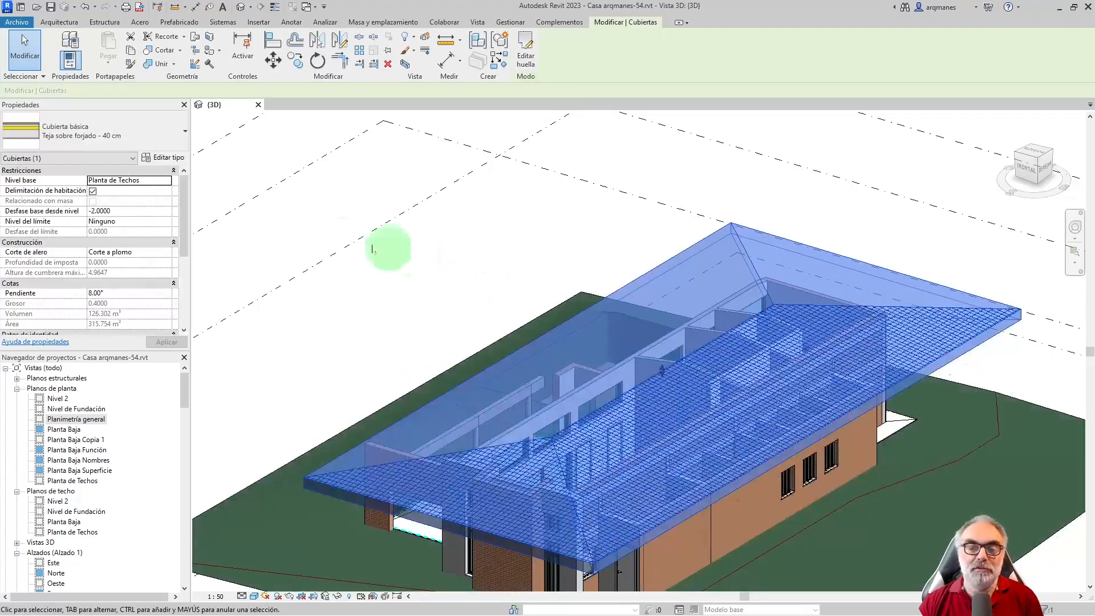
# Step: Start an opening by face perpendicular to the east slope of the hip roof
pyautogui.keyDown('shift'); pyautogui.moveTo(524, 382); pyautogui.dragTo(620, 267, button='middle'); pyautogui.keyUp('shift')
pyautogui.click(576, 228)
pyautogui.keyDown('shift'); pyautogui.moveTo(577, 227); pyautogui.dragTo(737, 345, button='middle'); pyautogui.keyUp('shift')
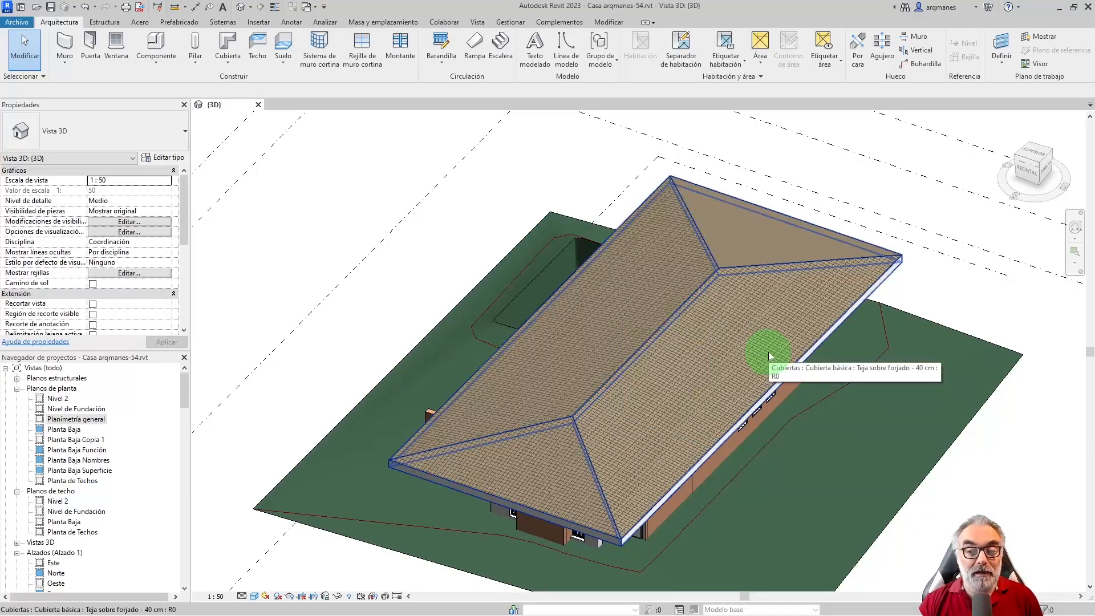
pyautogui.click(855, 45)
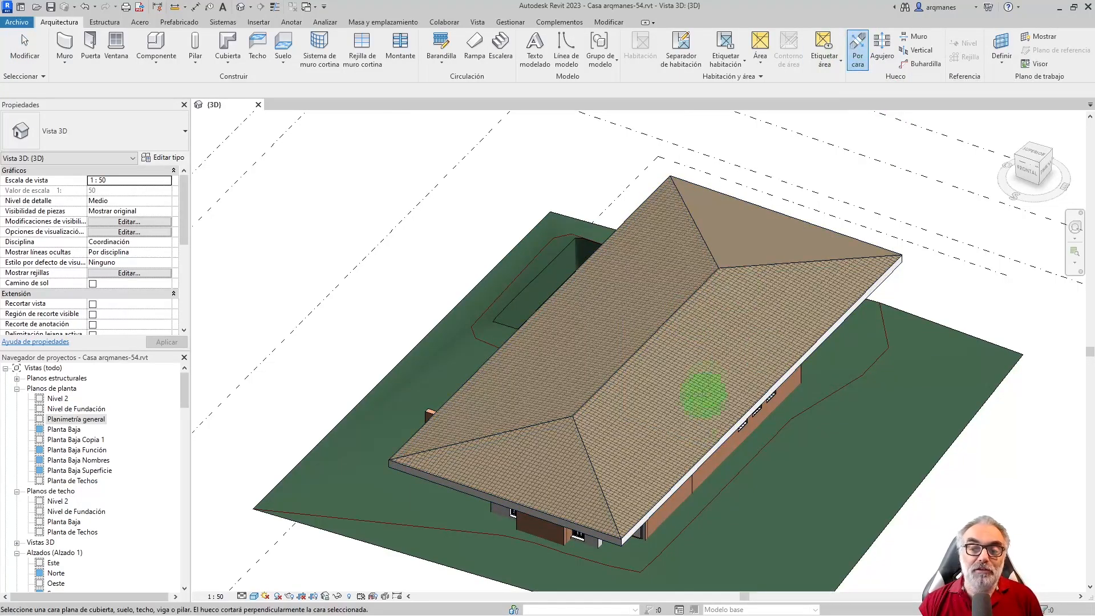
pyautogui.click(678, 477)
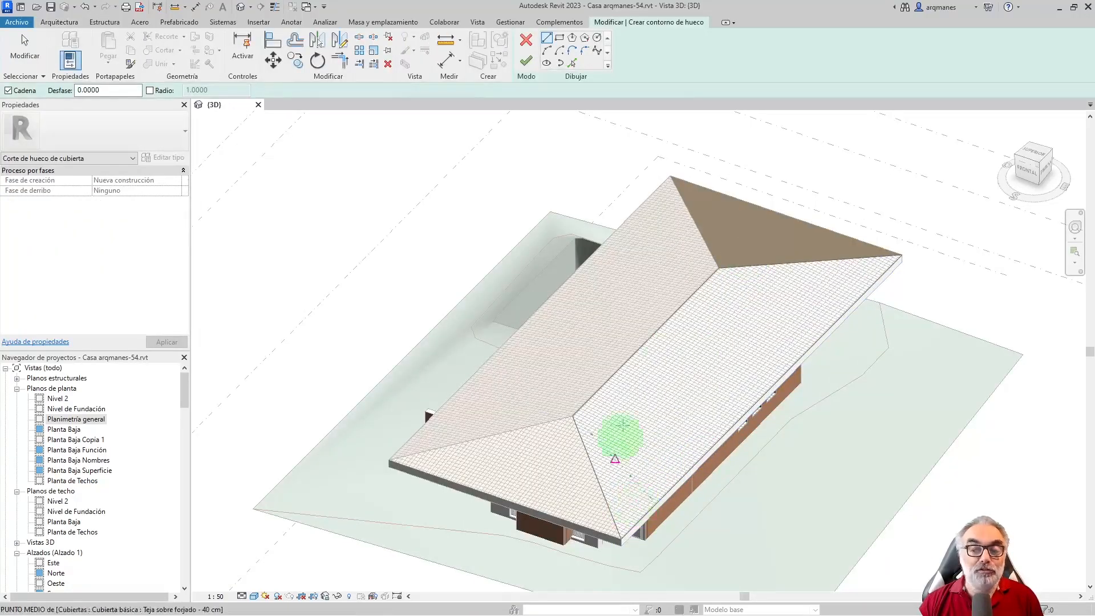
pyautogui.press('Escape')
pyautogui.press('Escape')
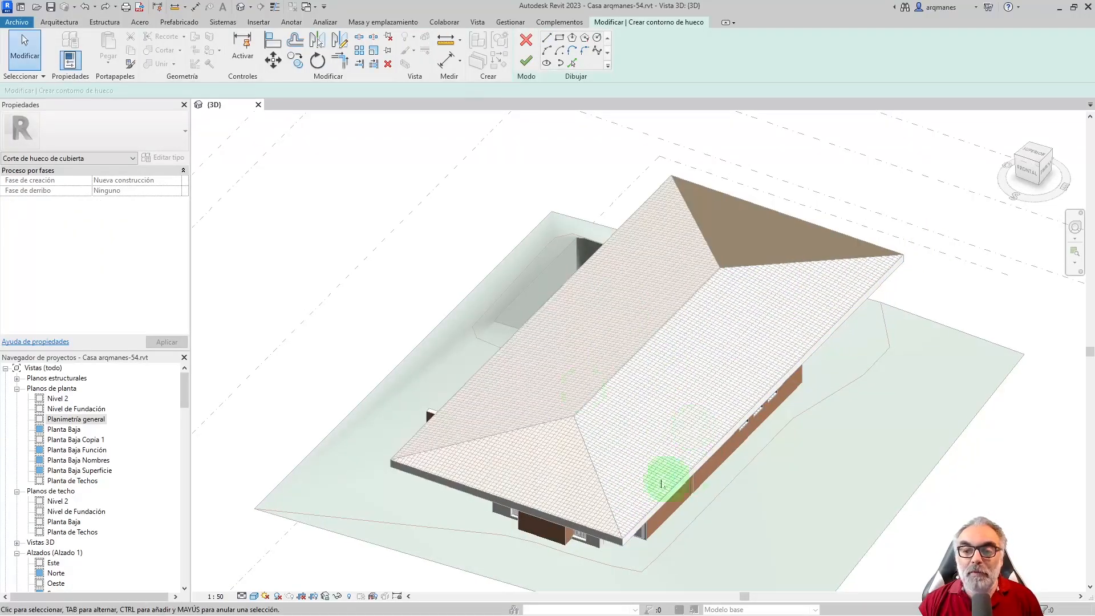
# Step: Sketch an arc between the front and rear corners of the east eave, curving inward across the slope
pyautogui.scroll(4, 648, 567)
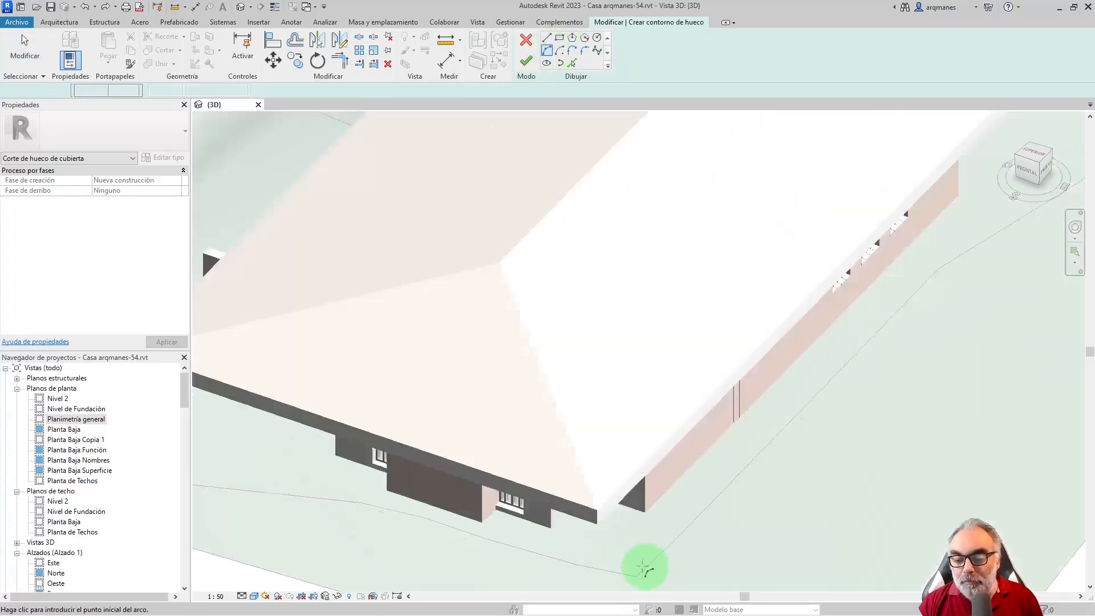
pyautogui.scroll(-5, 576, 497)
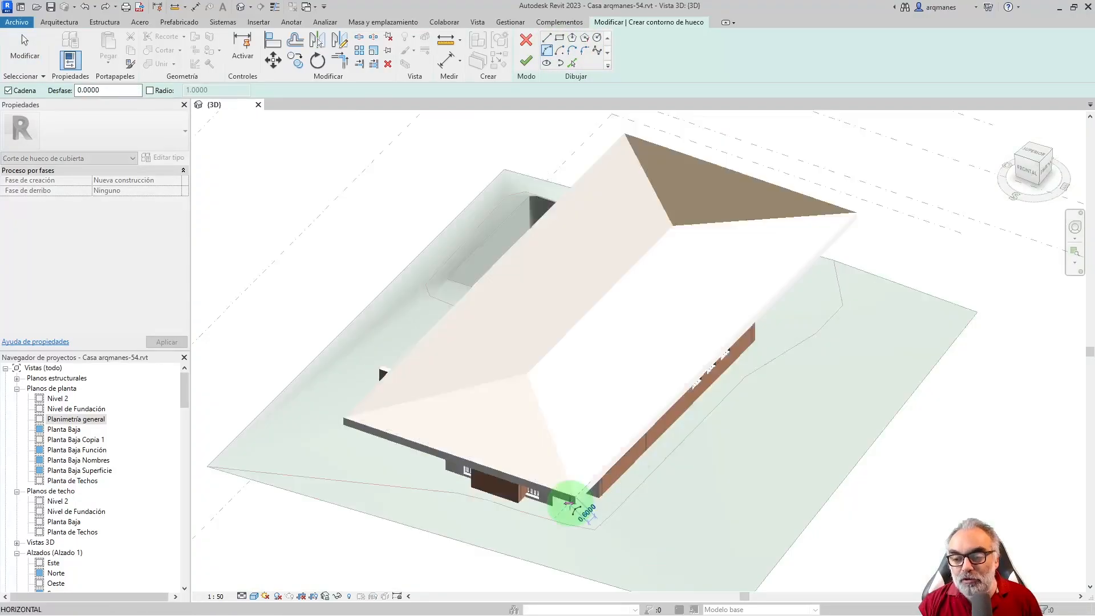
pyautogui.scroll(6, 696, 378)
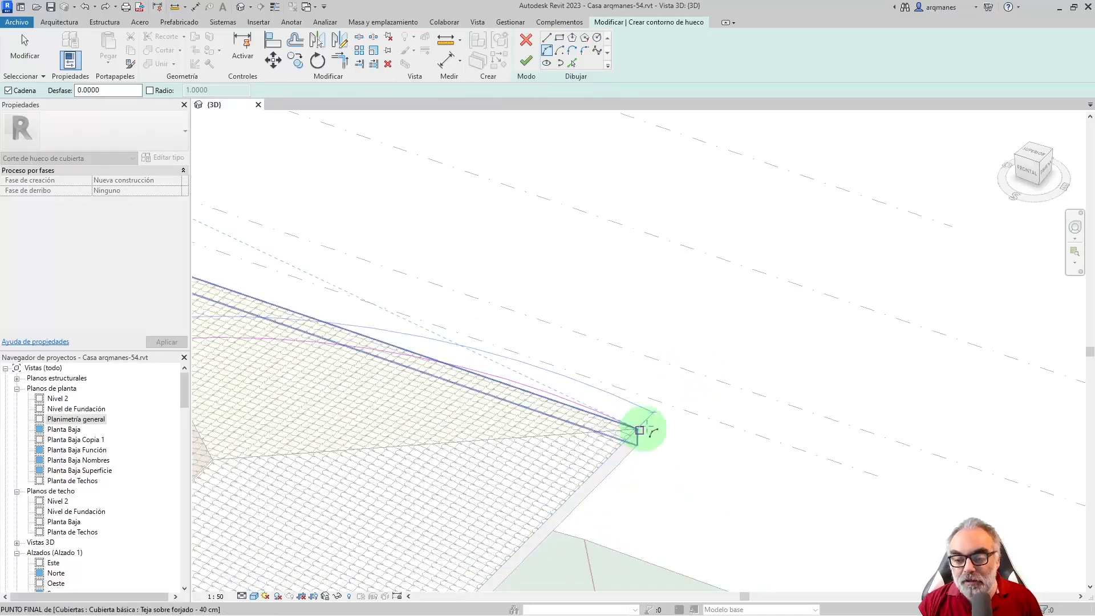
pyautogui.click(641, 433)
pyautogui.scroll(-4, 707, 400)
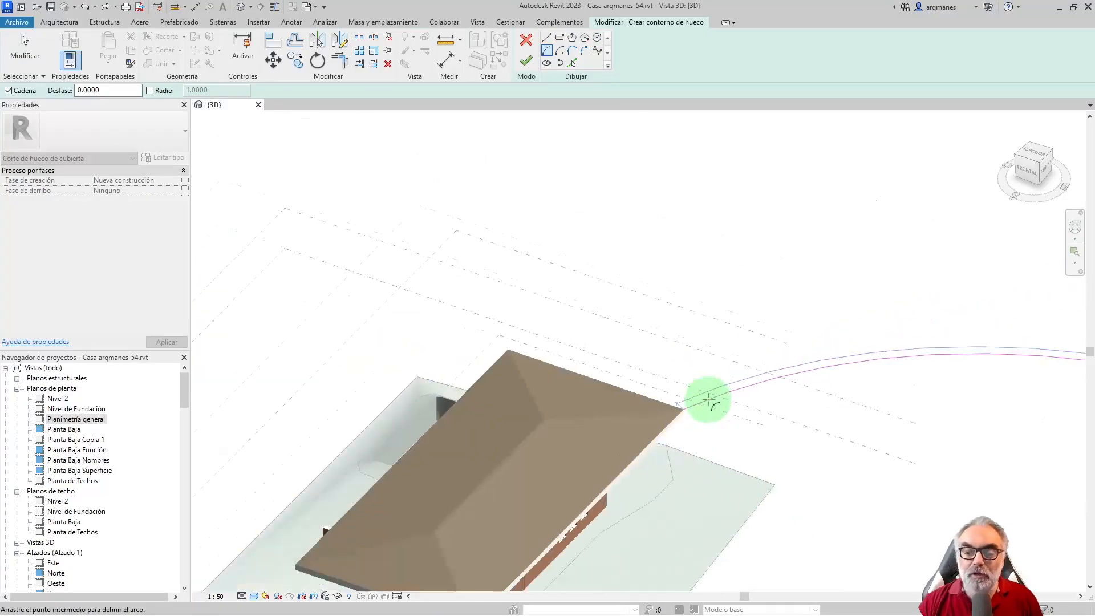
pyautogui.click(546, 499)
pyautogui.scroll(-4, 536, 353)
pyautogui.press('Escape')
pyautogui.press('Escape')
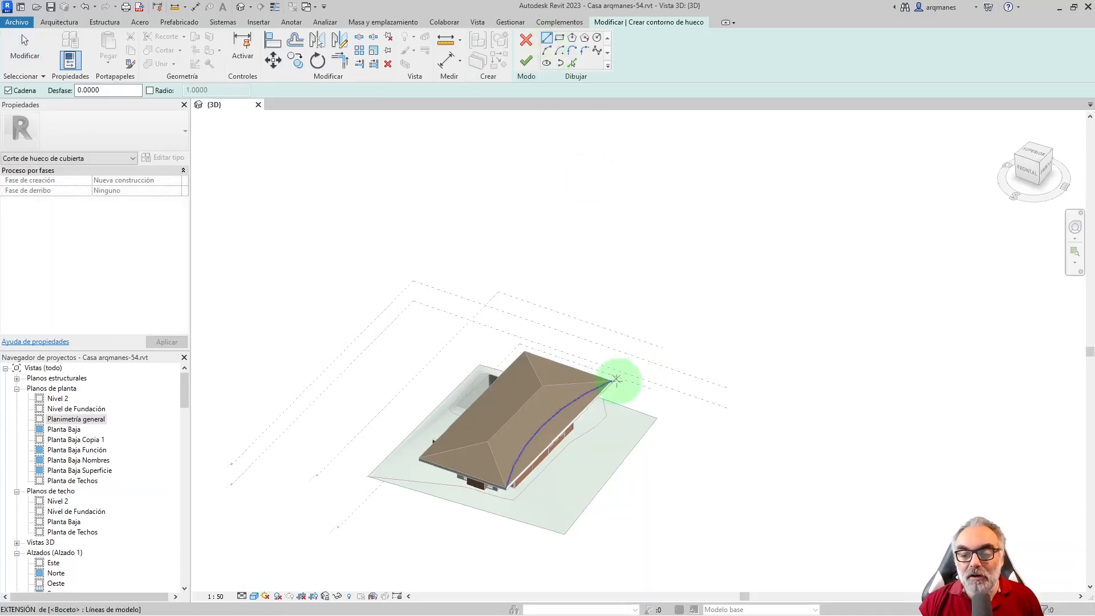
# Step: Close the arc with straight lines outside the east eave, finish the opening, and check the curved eave in the right-side elevation
pyautogui.scroll(5, 612, 380)
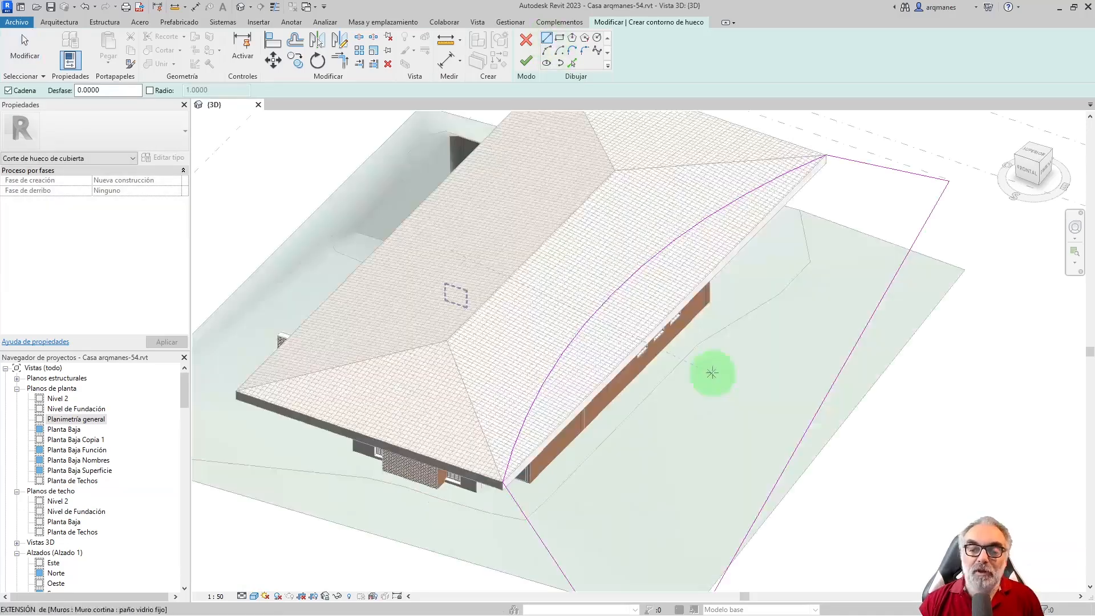
pyautogui.click(526, 60)
pyautogui.moveTo(548, 319)
pyautogui.keyDown('shift'); pyautogui.mouseDown(button='middle')
pyautogui.moveTo(557, 345)
pyautogui.moveTo(472, 445)
pyautogui.moveTo(699, 445)
pyautogui.moveTo(643, 464)
pyautogui.moveTo(521, 300)
pyautogui.moveTo(453, 237)
pyautogui.mouseUp(button='middle'); pyautogui.keyUp('shift')
pyautogui.click(1037, 164)
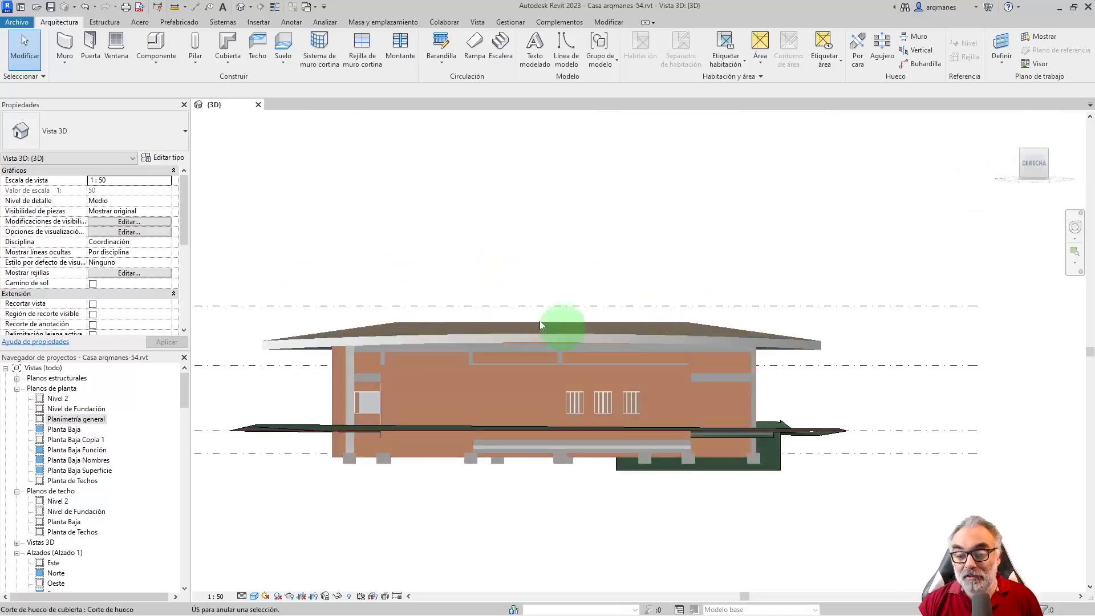
pyautogui.scroll(2, 445, 305)
pyautogui.keyDown('shift'); pyautogui.moveTo(538, 282); pyautogui.dragTo(896, 315, button='middle'); pyautogui.keyUp('shift')
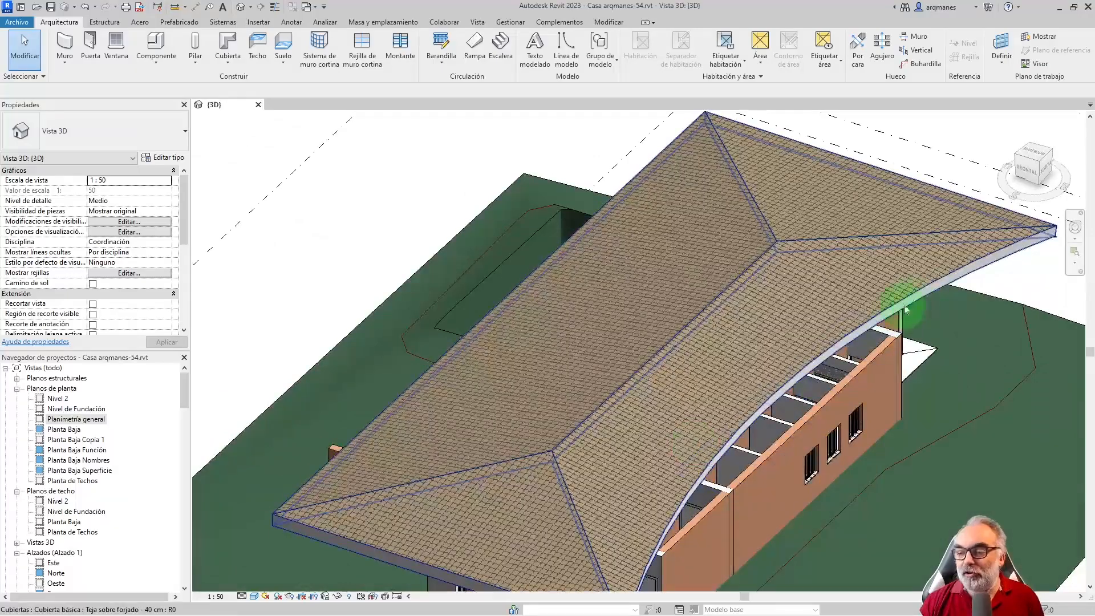
# Step: Try to move the curved opening across the east slope, and examine the roof's corners from several angles
pyautogui.click(933, 288)
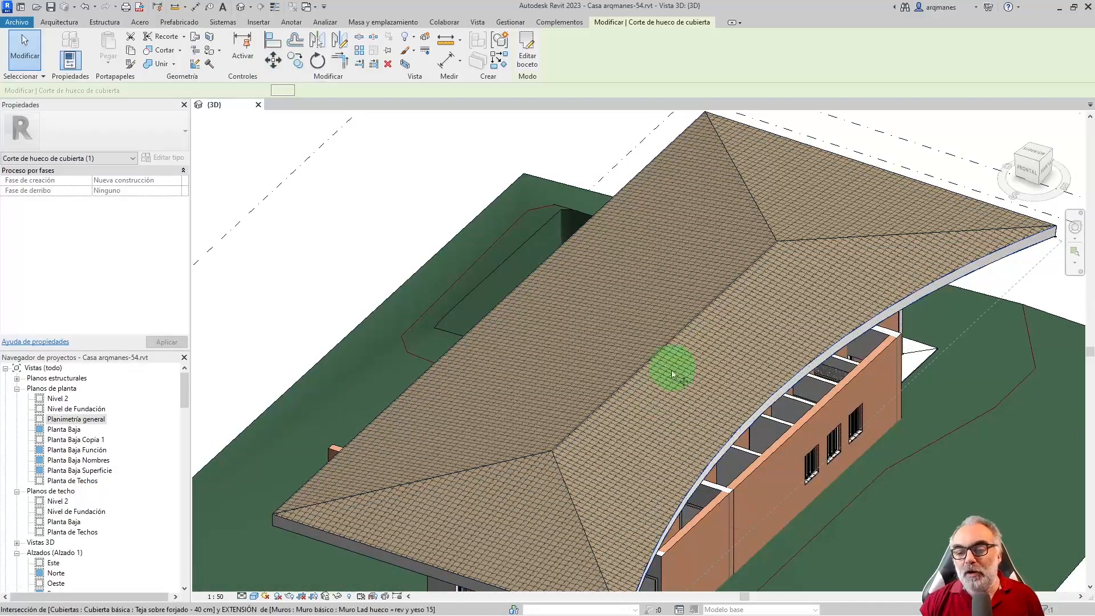
pyautogui.click(650, 431)
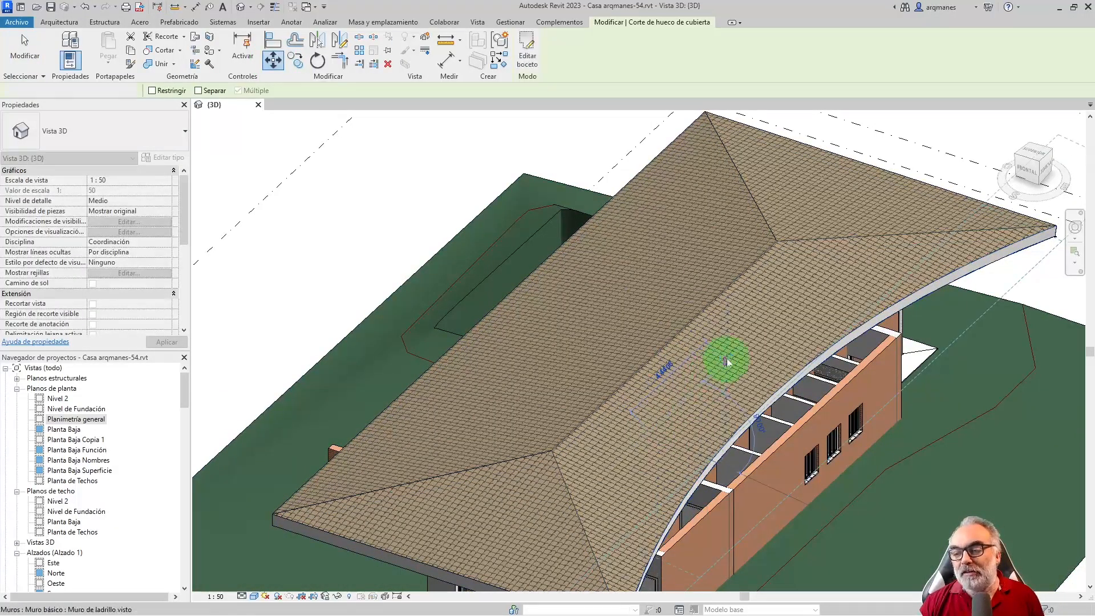
pyautogui.scroll(2, 684, 542)
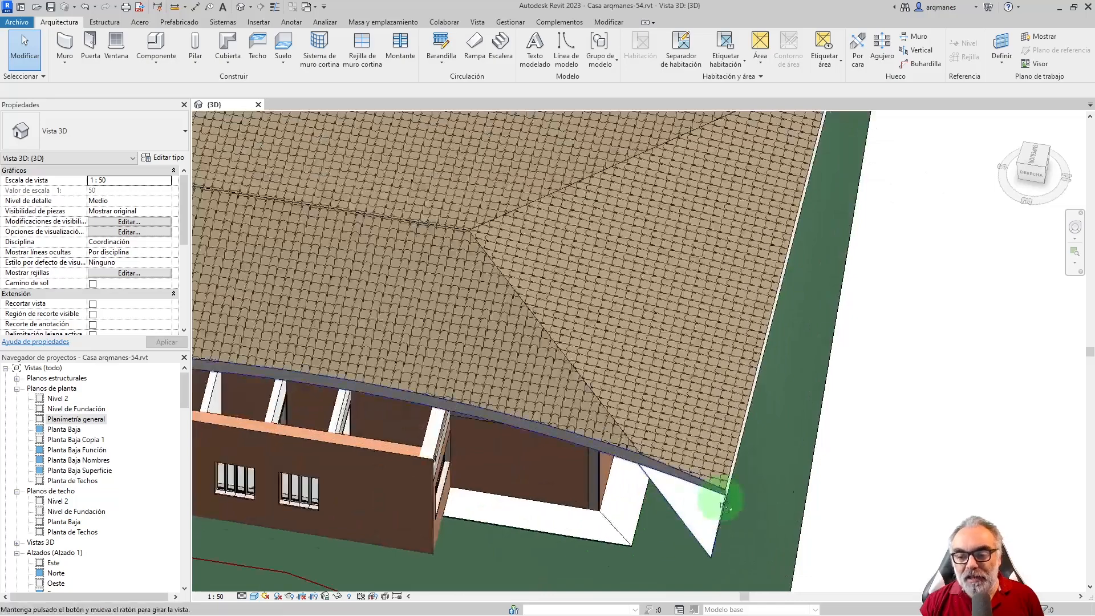
pyautogui.keyDown('shift'); pyautogui.moveTo(728, 500); pyautogui.dragTo(662, 410, button='middle'); pyautogui.keyUp('shift')
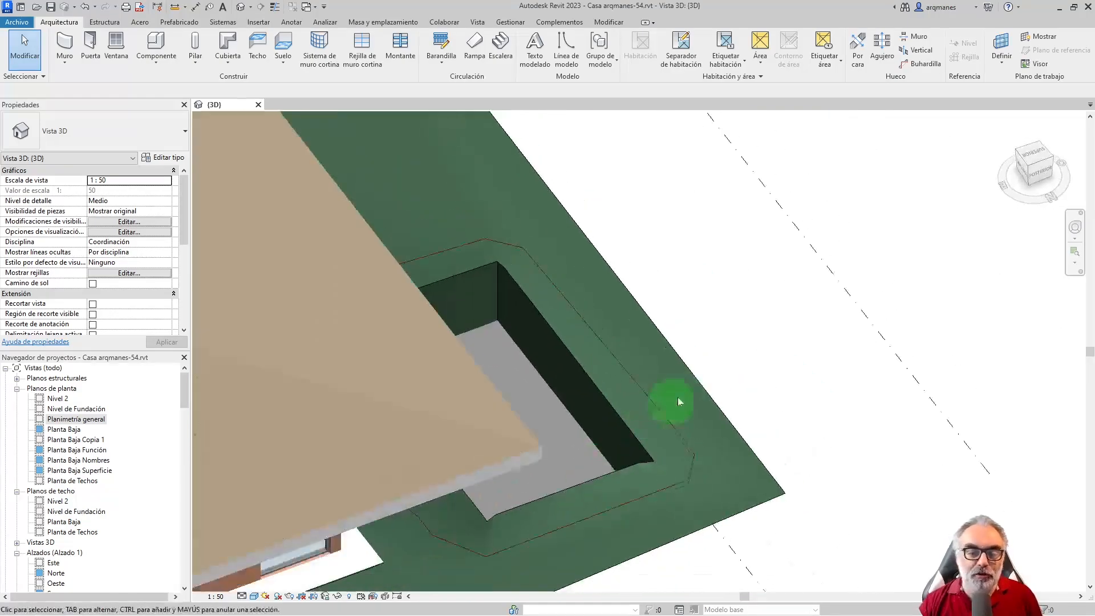
pyautogui.scroll(-4, 663, 411)
pyautogui.scroll(3, 479, 464)
pyautogui.keyDown('shift'); pyautogui.moveTo(535, 354); pyautogui.dragTo(709, 361, button='middle'); pyautogui.keyUp('shift')
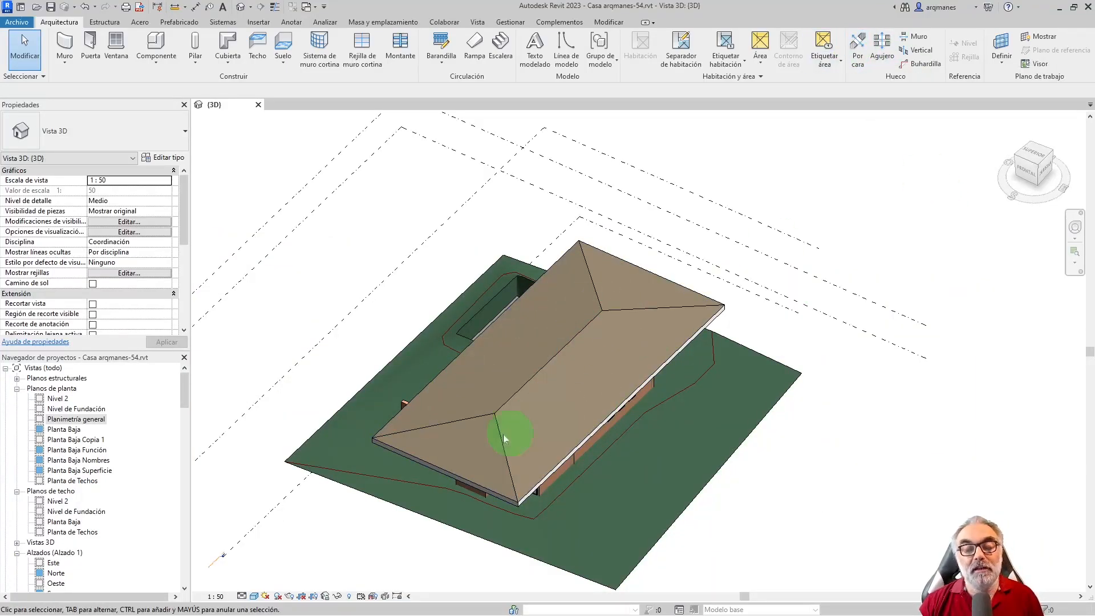
# Step: Cut a vertical opening through the hip roof from a rectangle drawn in top view, spanning the ridge lengthwise
pyautogui.click(924, 51)
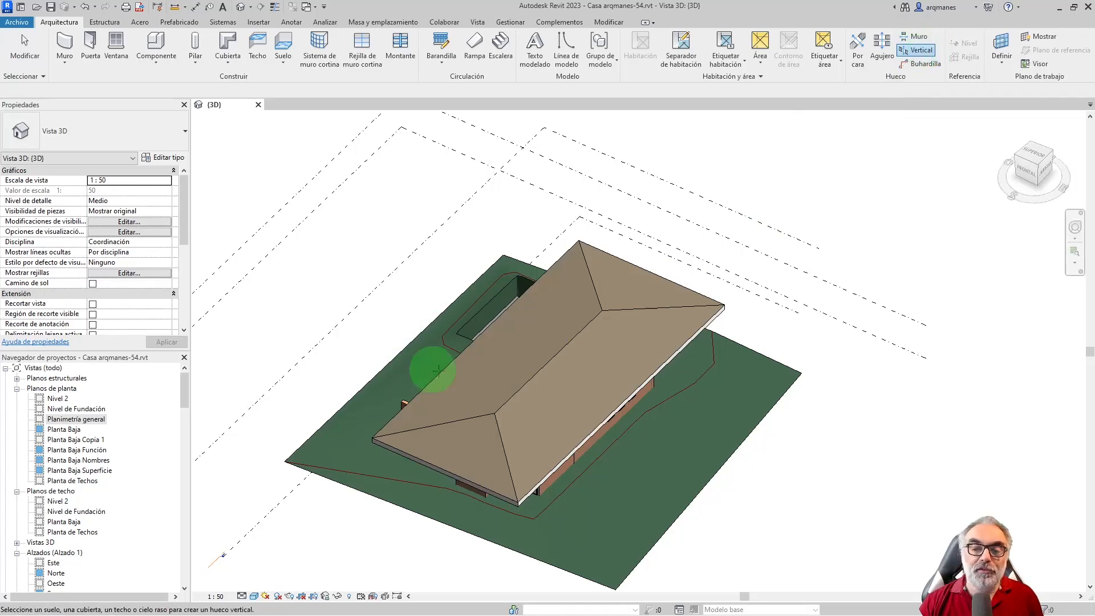
pyautogui.click(527, 380)
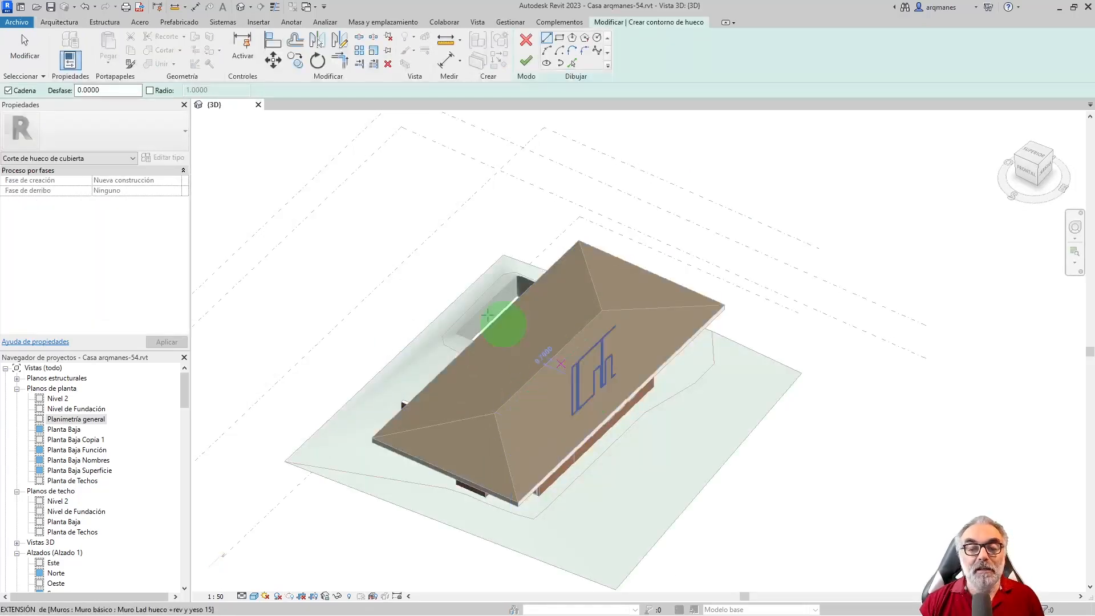
pyautogui.click(1032, 157)
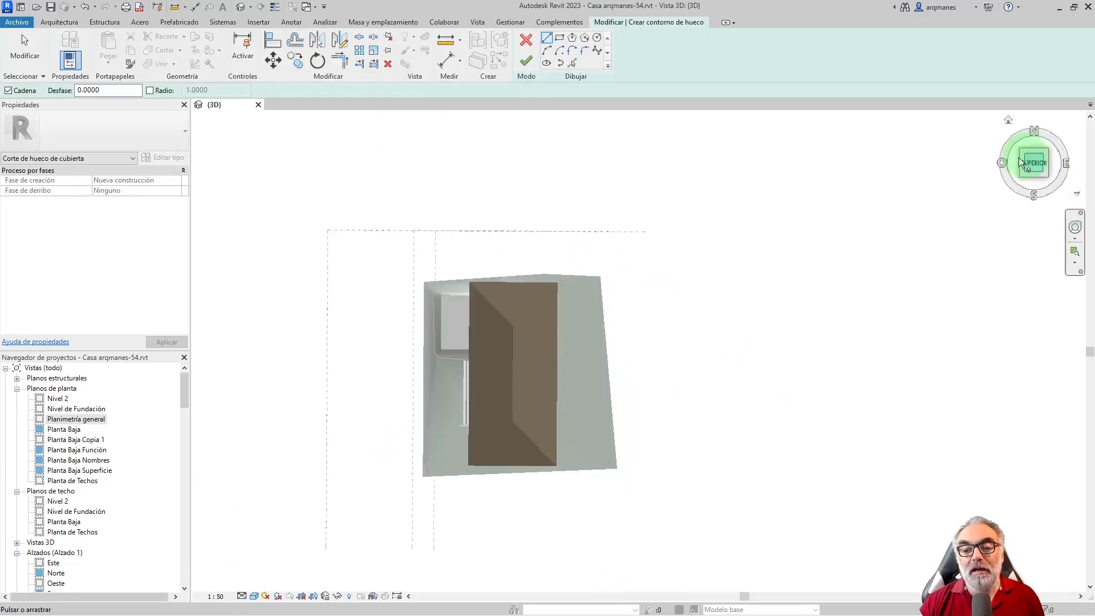
pyautogui.moveTo(321, 314); pyautogui.dragTo(475, 277, button='middle')
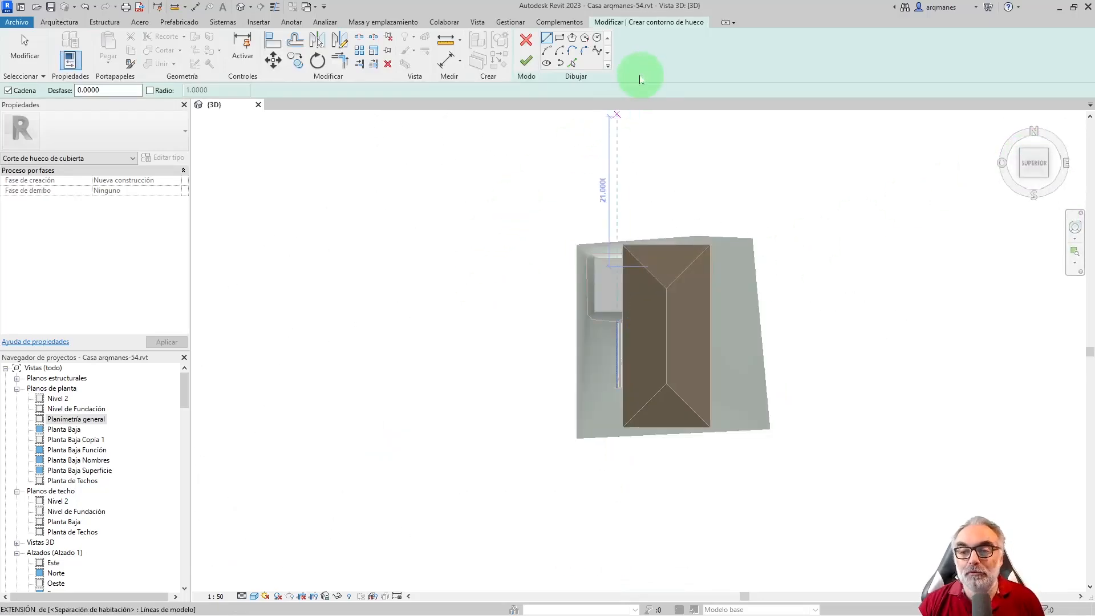
pyautogui.click(559, 38)
pyautogui.scroll(2, 647, 219)
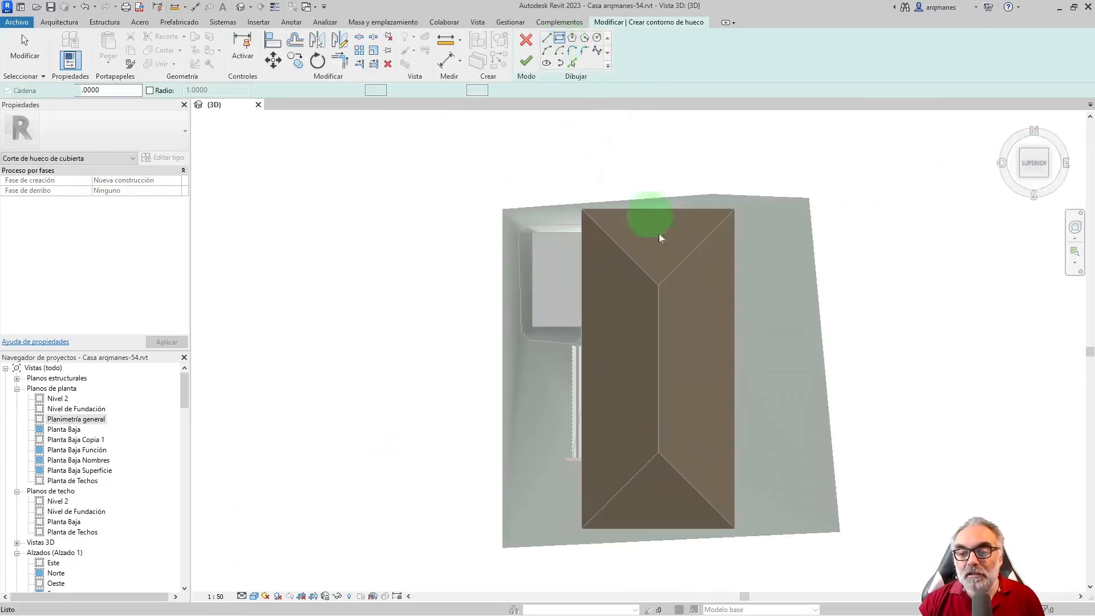
pyautogui.click(624, 246)
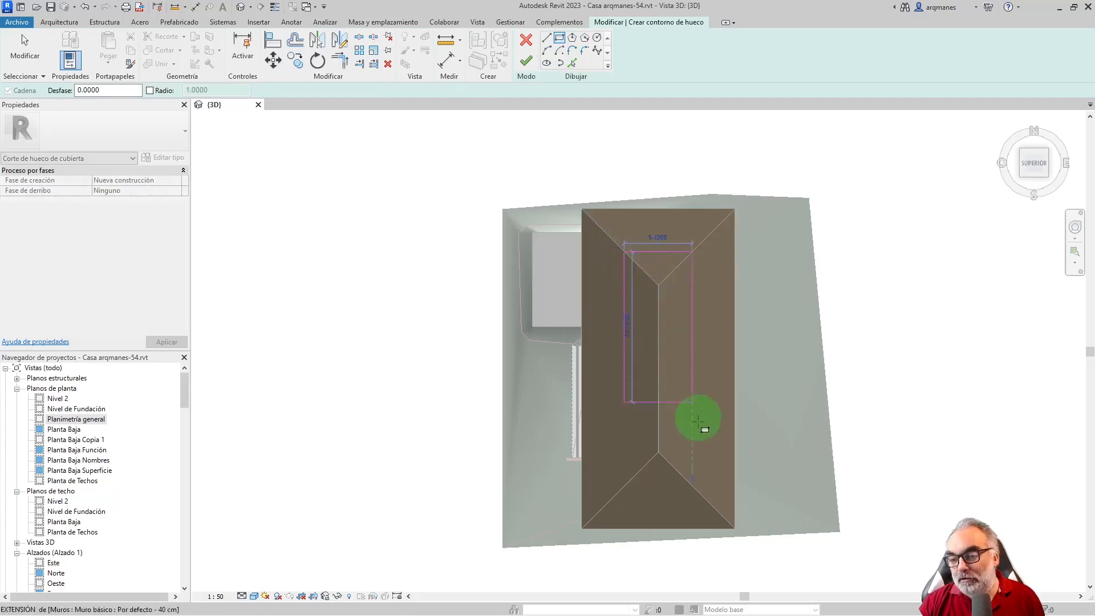
pyautogui.click(696, 490)
pyautogui.click(524, 64)
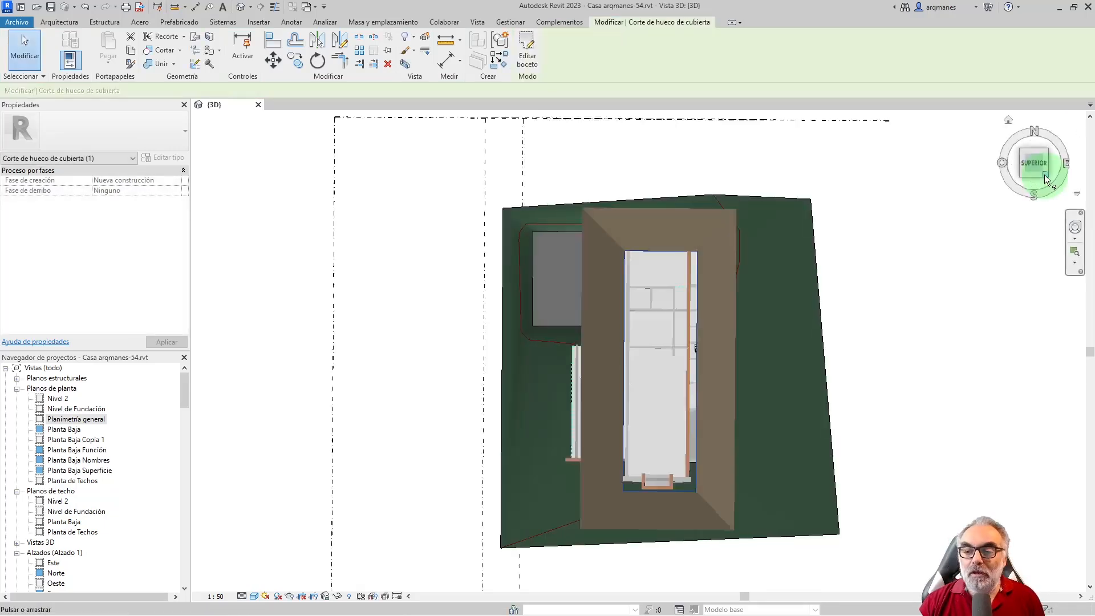
# Step: Move the rectangular vertical opening toward the rear of the roof so that it runs past the north eave
pyautogui.click(1046, 176)
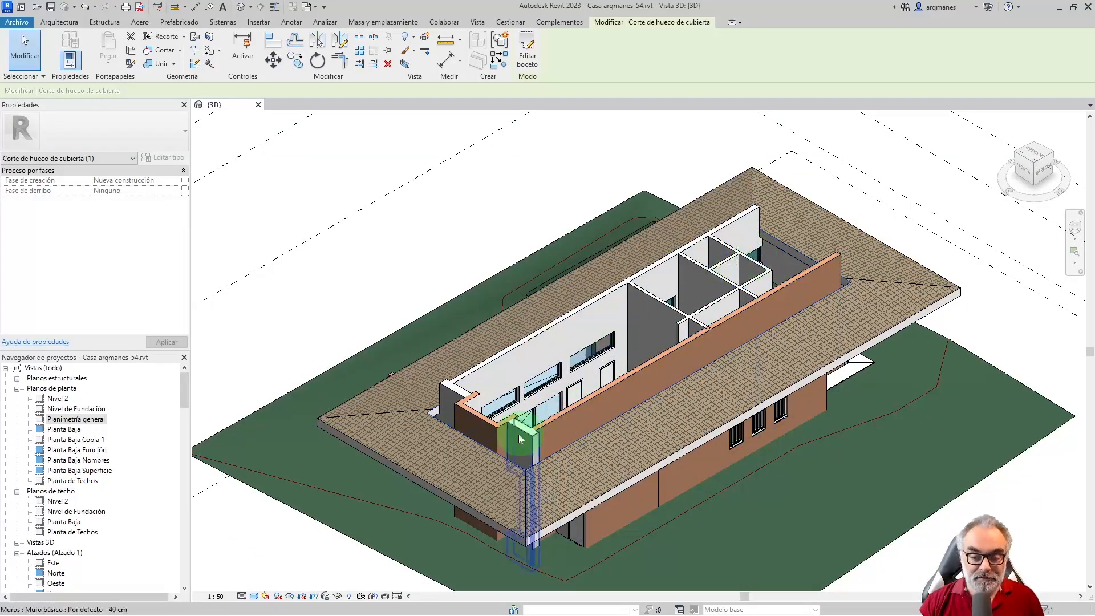
pyautogui.click(476, 456)
pyautogui.press('Escape')
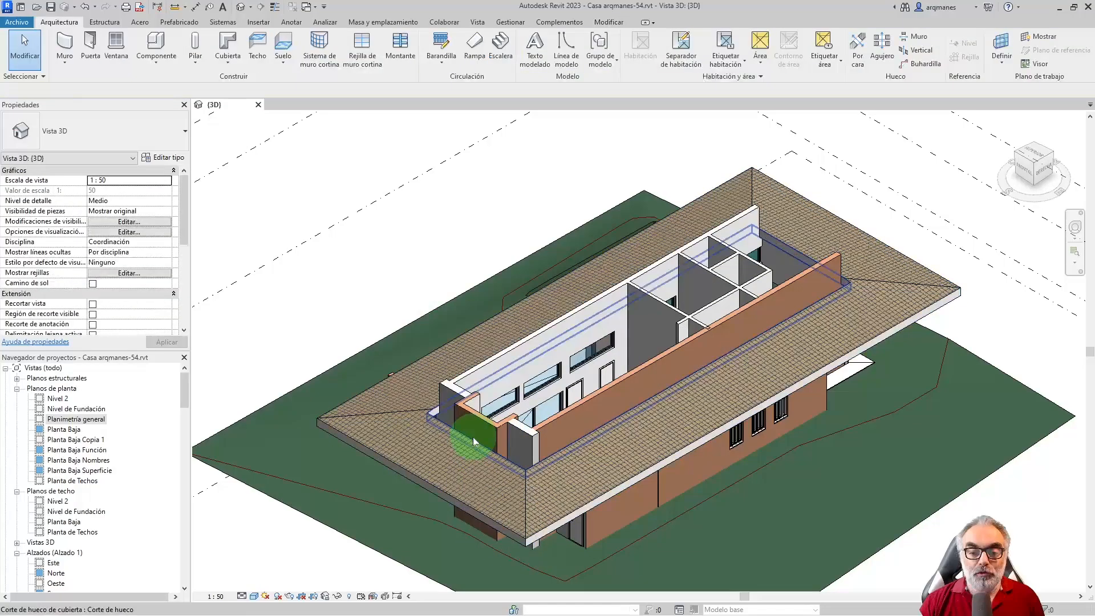
pyautogui.click(473, 439)
pyautogui.moveTo(456, 425); pyautogui.dragTo(970, 239)
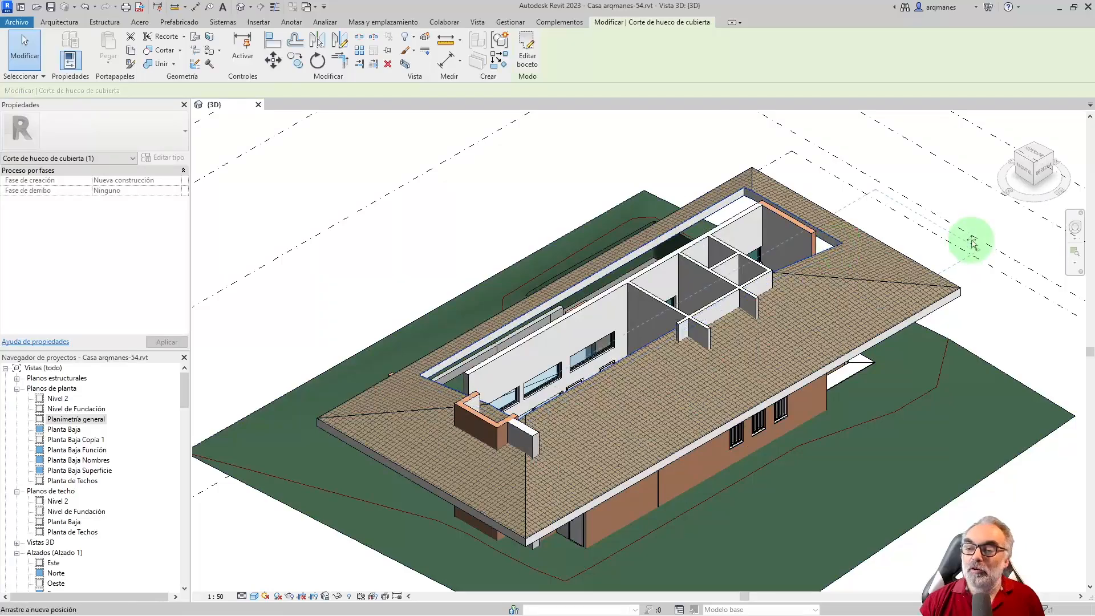
pyautogui.click(905, 381)
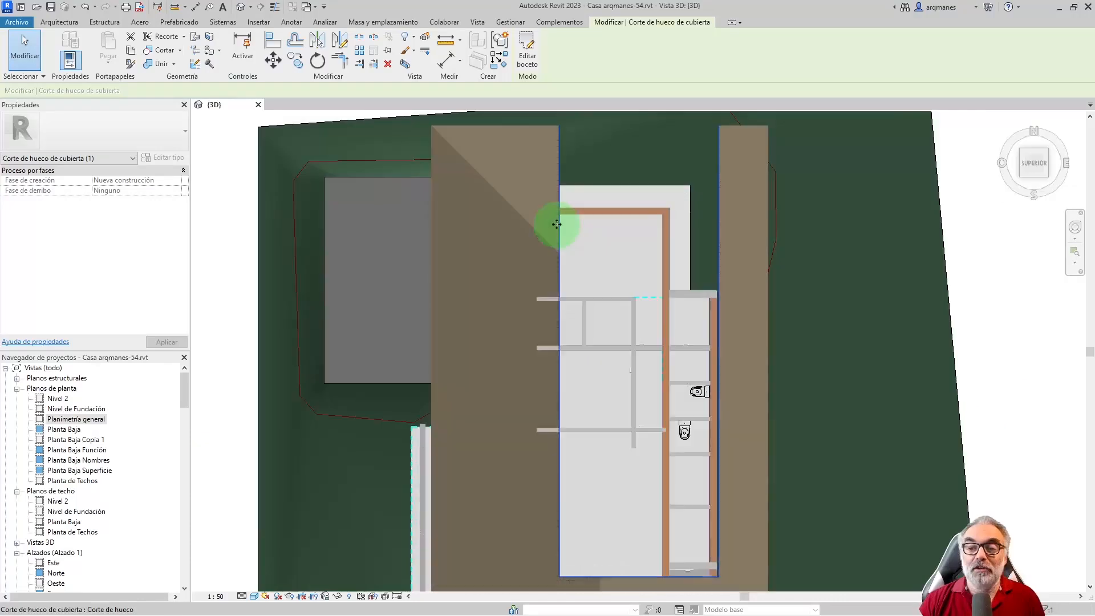
# Step: Edit the vertical opening's sketch in top view and delete its rectangular outline
pyautogui.scroll(-3, 557, 166)
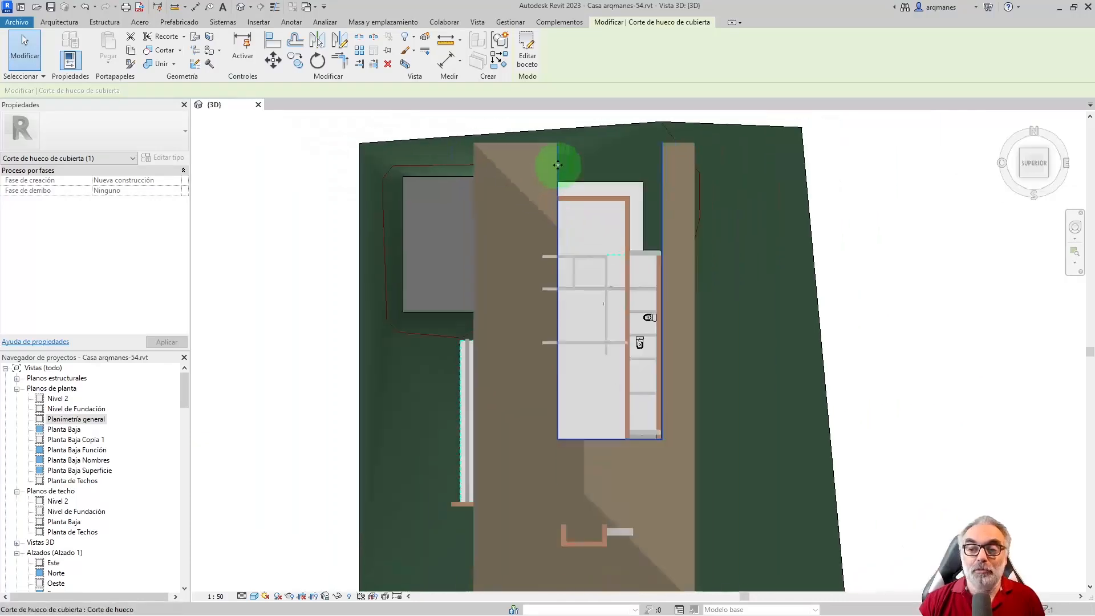
pyautogui.click(526, 49)
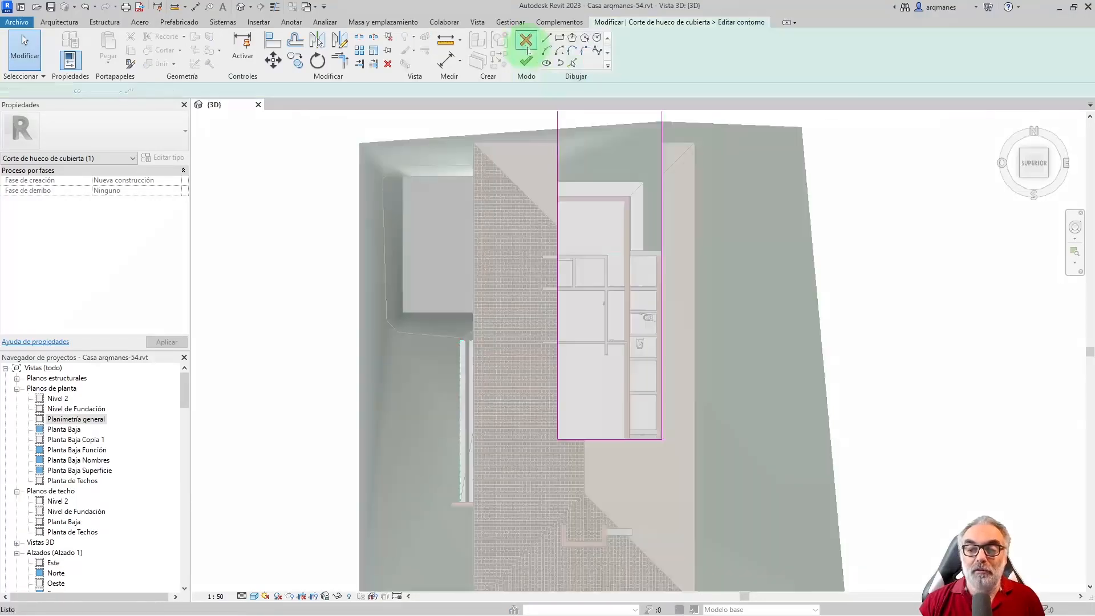
pyautogui.scroll(-3, 594, 285)
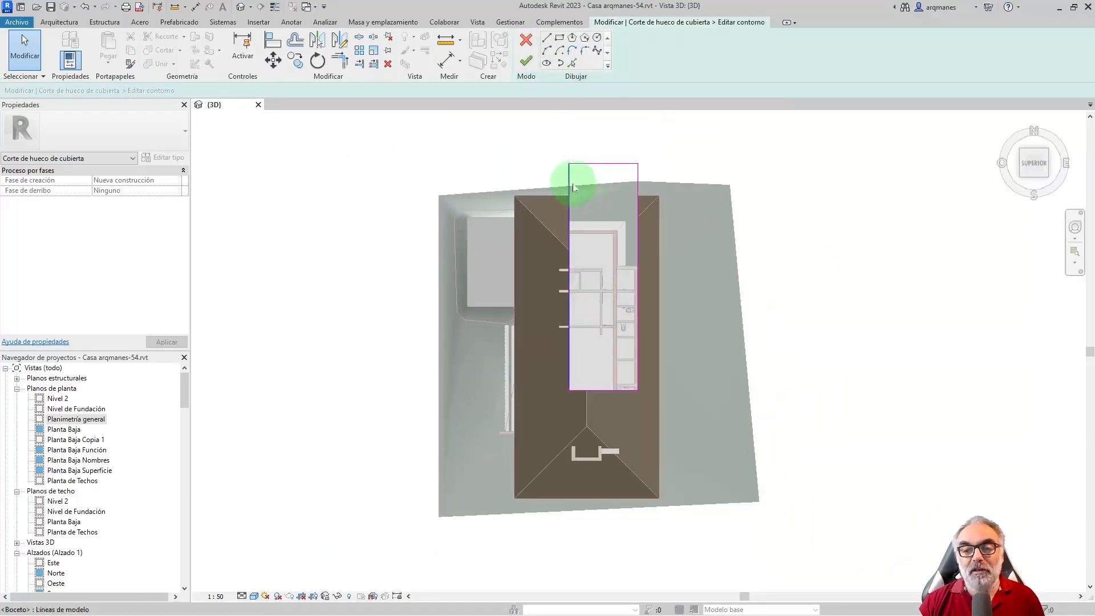
pyautogui.moveTo(552, 147); pyautogui.dragTo(622, 293)
pyautogui.moveTo(656, 408); pyautogui.dragTo(656, 407)
pyautogui.press('Delete')
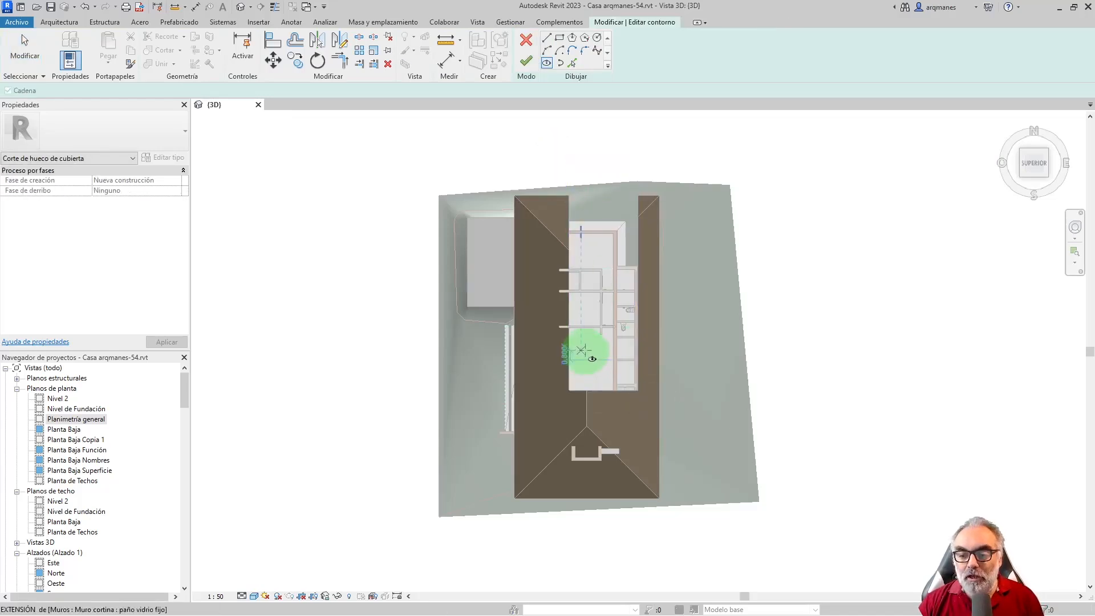
# Step: Sketch an elongated ellipse along the ridge with a minor radius of about 2.6 m, and finish the opening
pyautogui.click(582, 349)
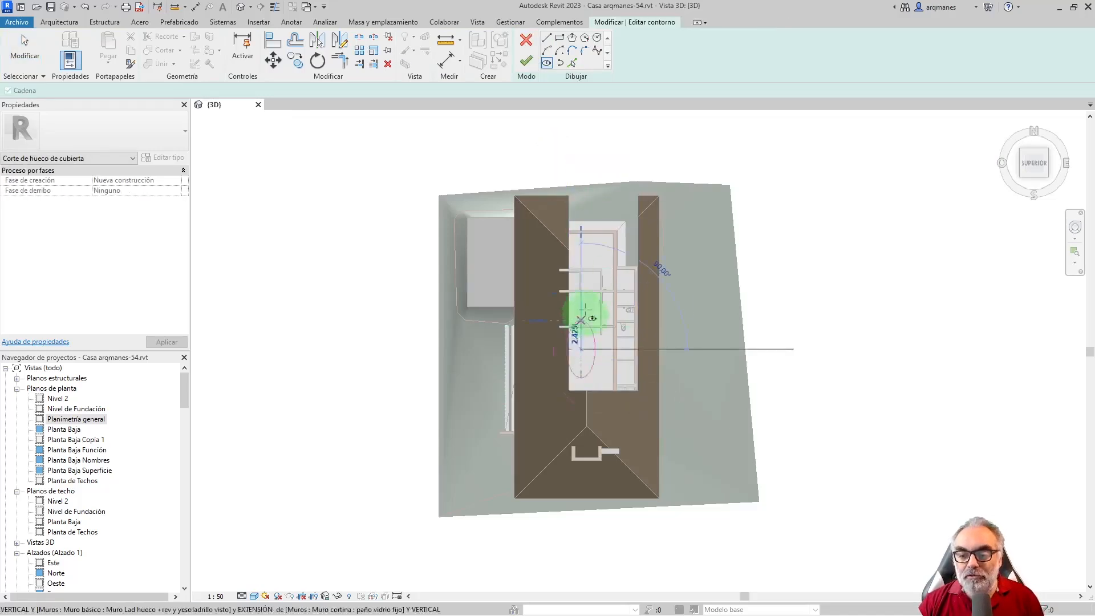
pyautogui.click(575, 260)
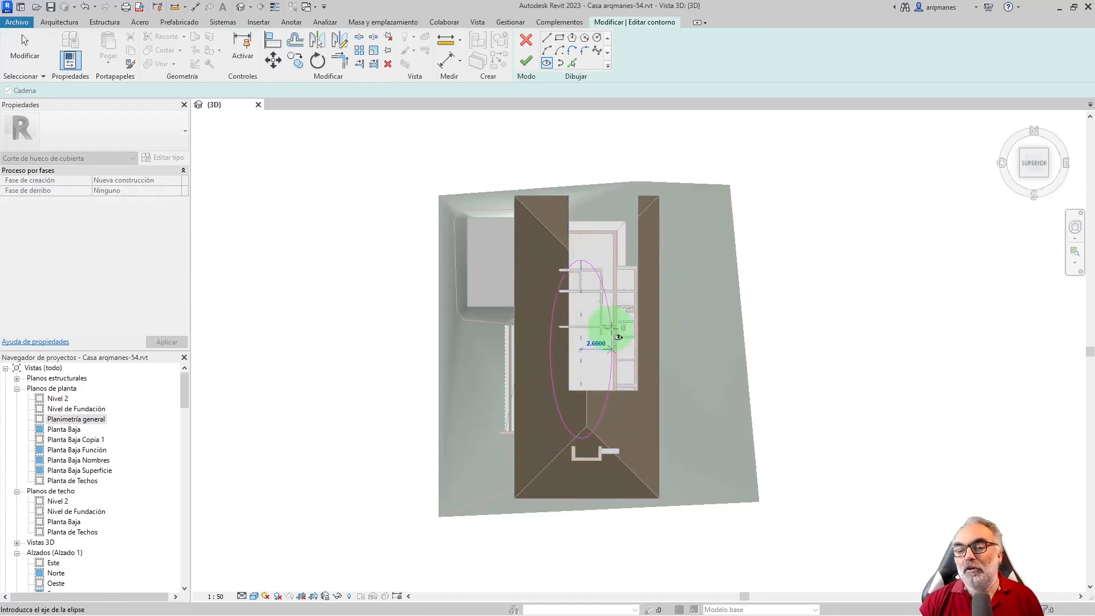
pyautogui.click(610, 328)
pyautogui.click(553, 68)
pyautogui.click(525, 60)
pyautogui.moveTo(631, 495)
pyautogui.keyDown('shift'); pyautogui.mouseDown(button='middle')
pyautogui.moveTo(567, 391)
pyautogui.moveTo(508, 240)
pyautogui.moveTo(651, 293)
pyautogui.mouseUp(button='middle'); pyautogui.keyUp('shift')
pyautogui.scroll(4, 651, 294)
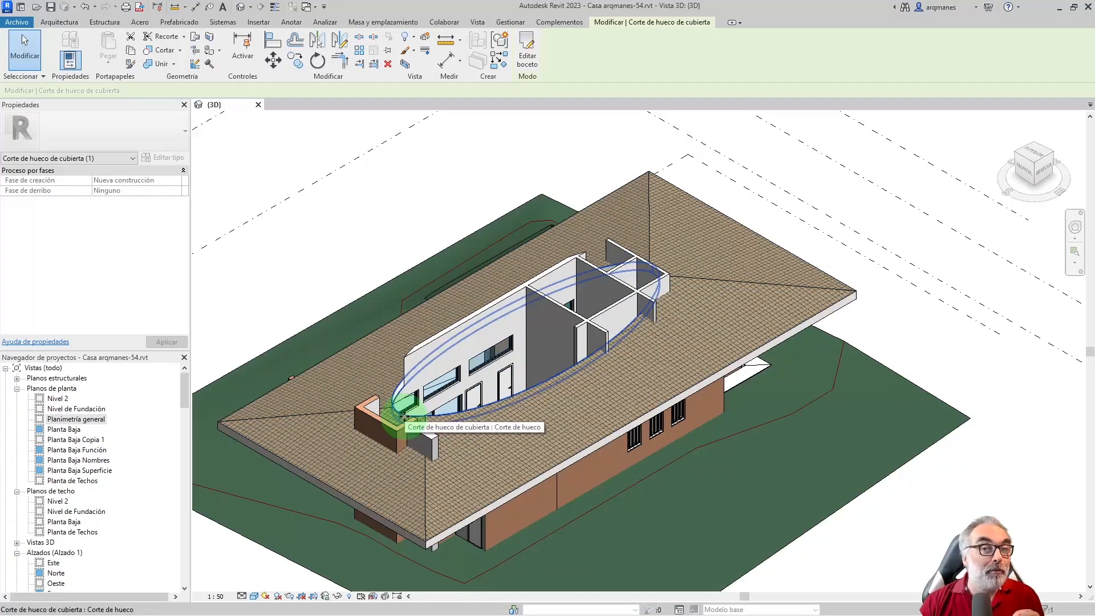
# Step: Move the elliptical opening over the east eave and open its sketch for editing in top view
pyautogui.moveTo(521, 391); pyautogui.dragTo(532, 435)
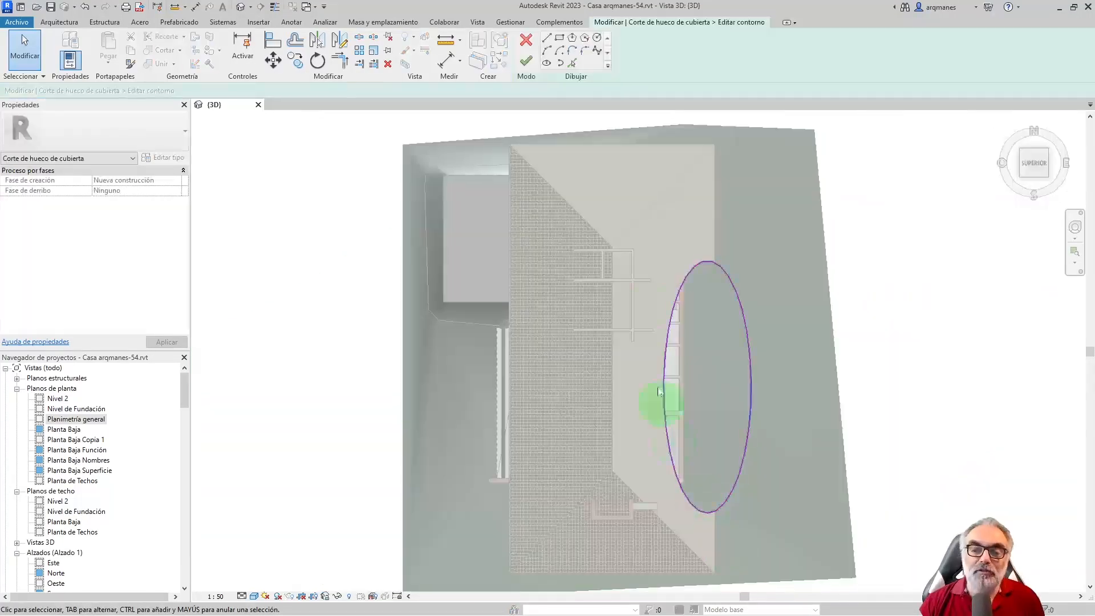
pyautogui.scroll(-2, 721, 283)
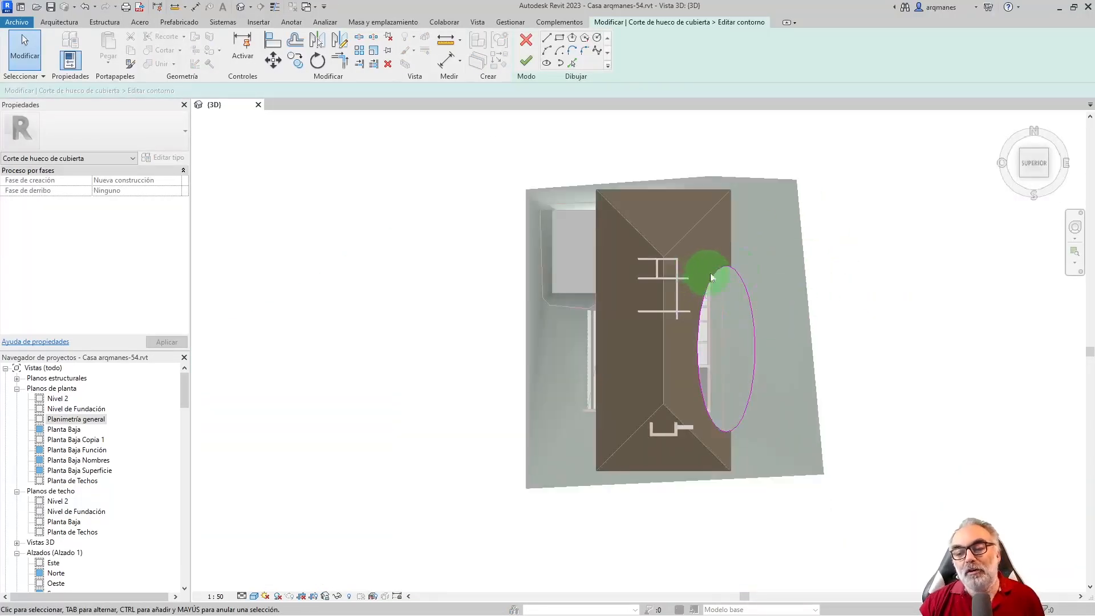
pyautogui.scroll(2, 736, 270)
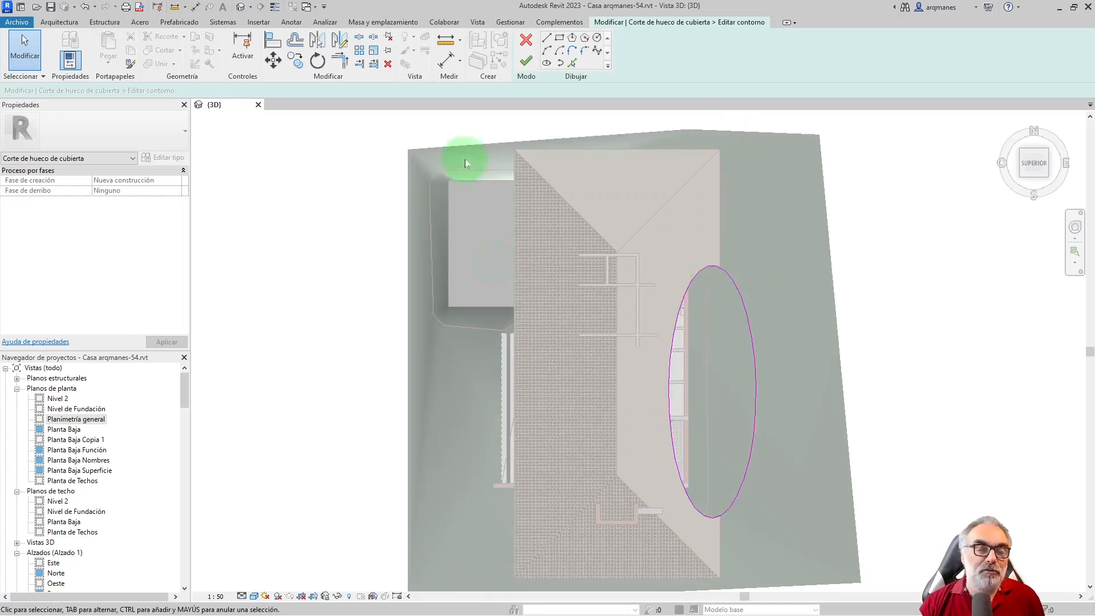
# Step: Try an ellipse centred on the ridge that extends past both end eaves, with radii of about 15.4 m and 6.9 m
pyautogui.moveTo(737, 459)
pyautogui.mouseDown()
pyautogui.moveTo(616, 232)
pyautogui.moveTo(611, 183)
pyautogui.moveTo(611, 252)
pyautogui.moveTo(619, 126)
pyautogui.mouseUp()
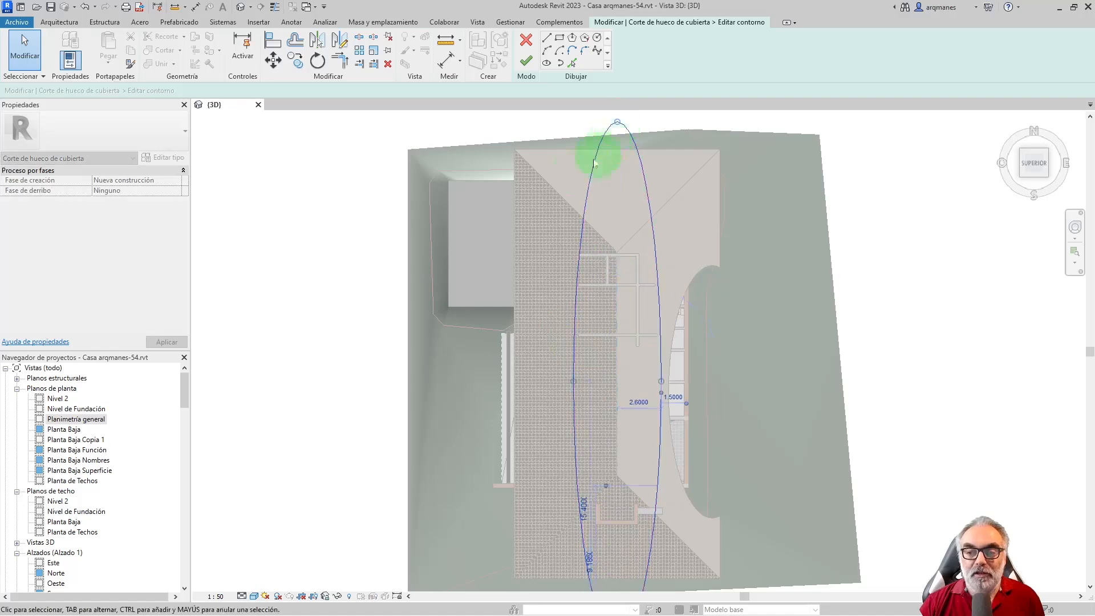
pyautogui.scroll(-2, 574, 184)
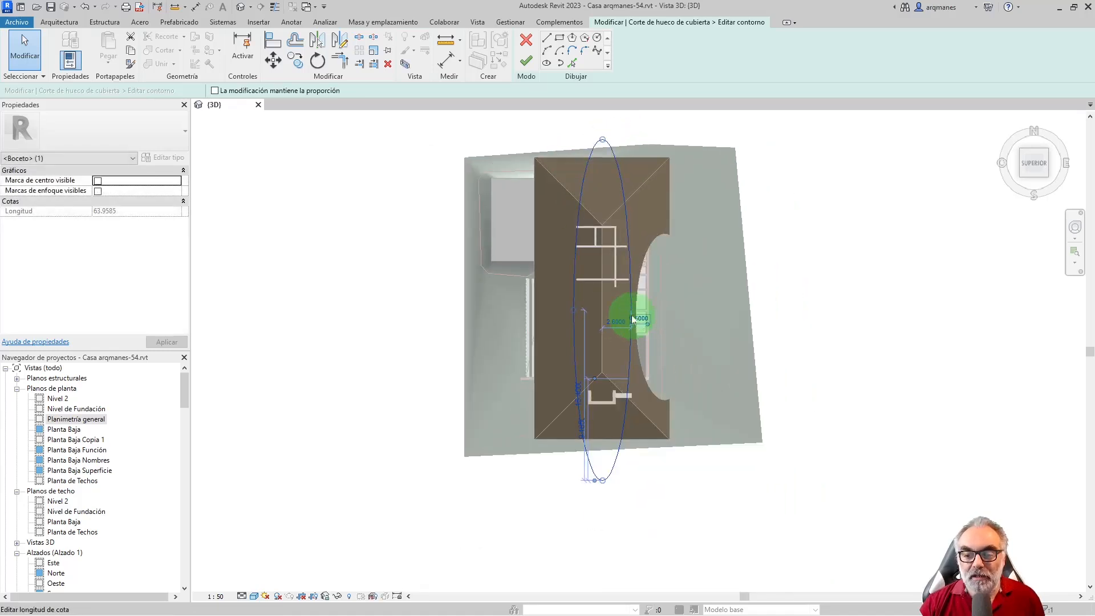
pyautogui.click(534, 314)
pyautogui.moveTo(574, 310); pyautogui.dragTo(526, 310)
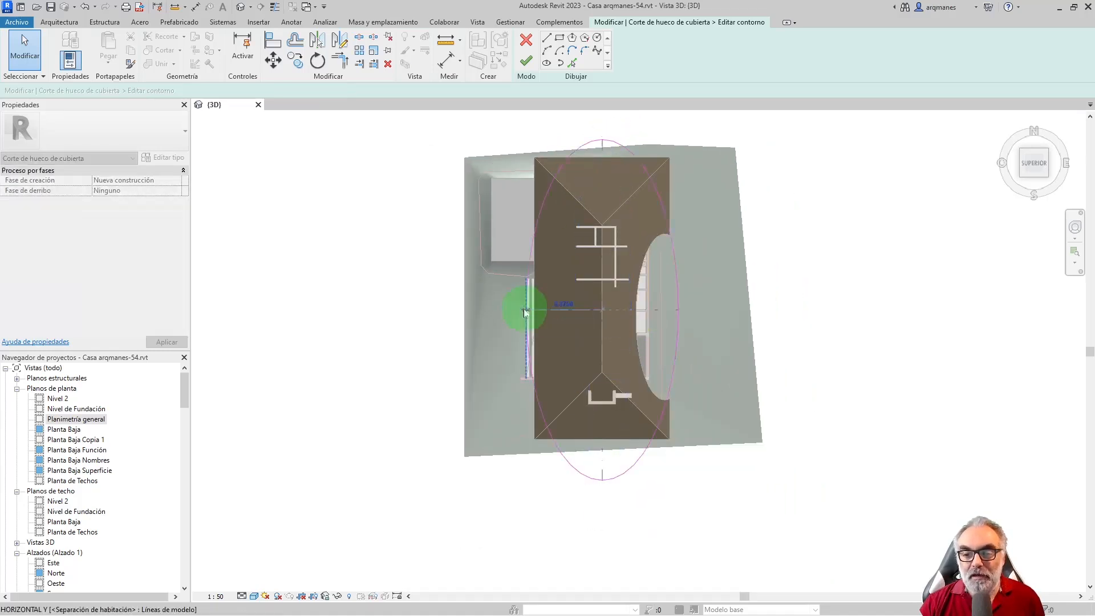
pyautogui.scroll(1, 640, 233)
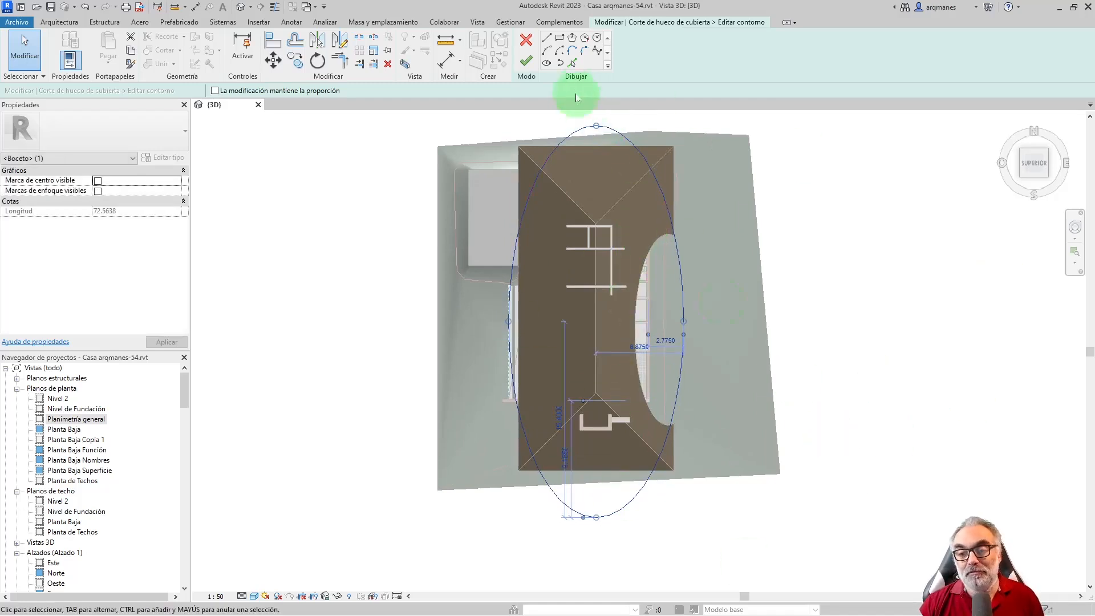
pyautogui.click(478, 281)
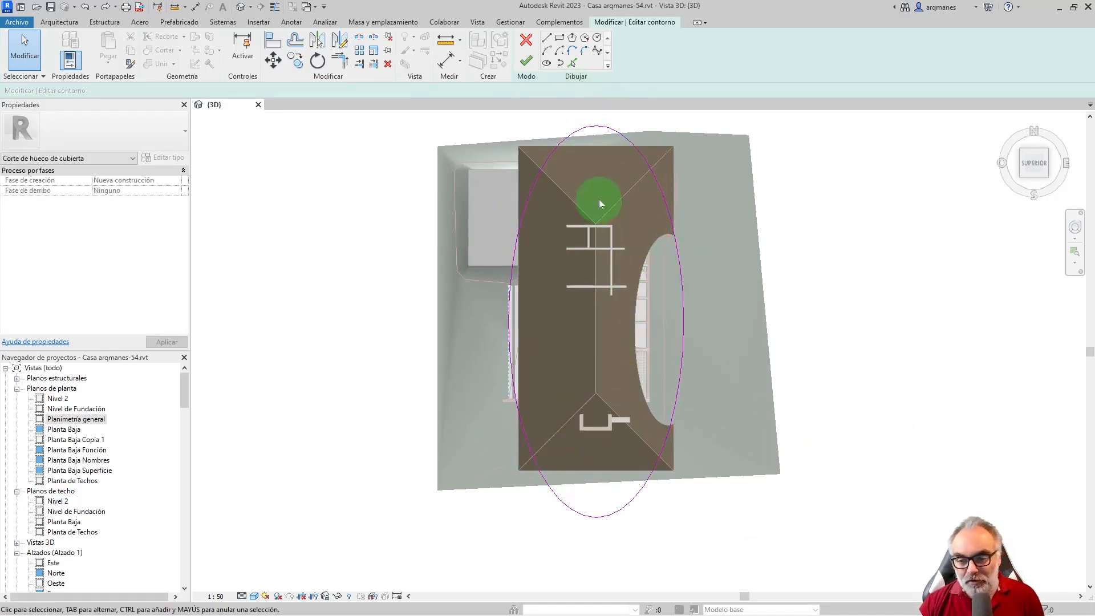
# Step: Shorten and narrow the ellipse into a slanted one that cuts across the east eave, and finish the opening
pyautogui.scroll(1, 624, 131)
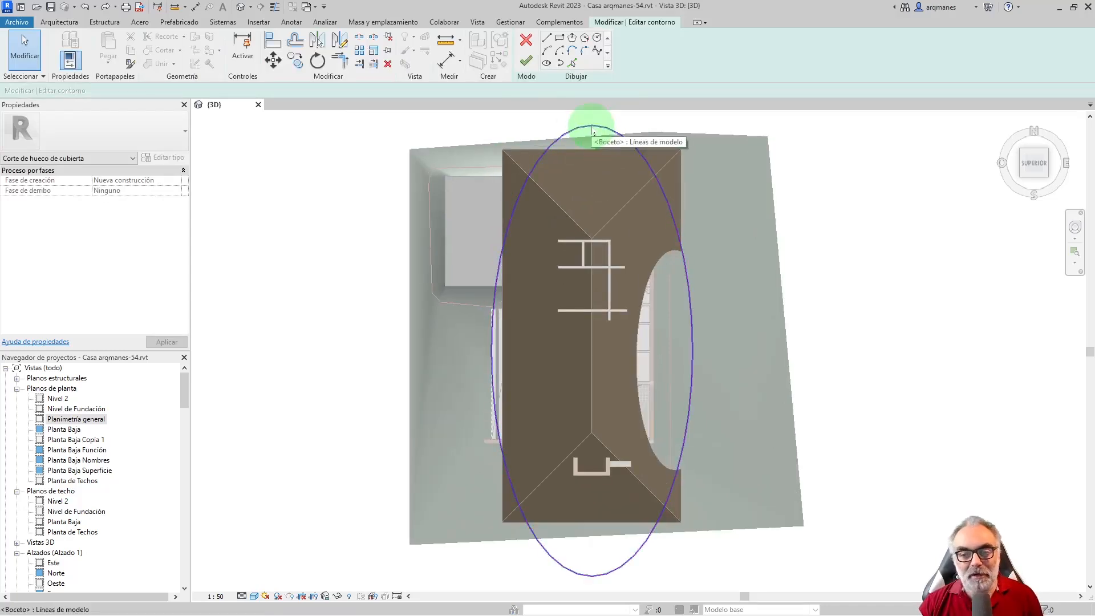
pyautogui.click(591, 131)
pyautogui.moveTo(593, 130); pyautogui.dragTo(594, 239)
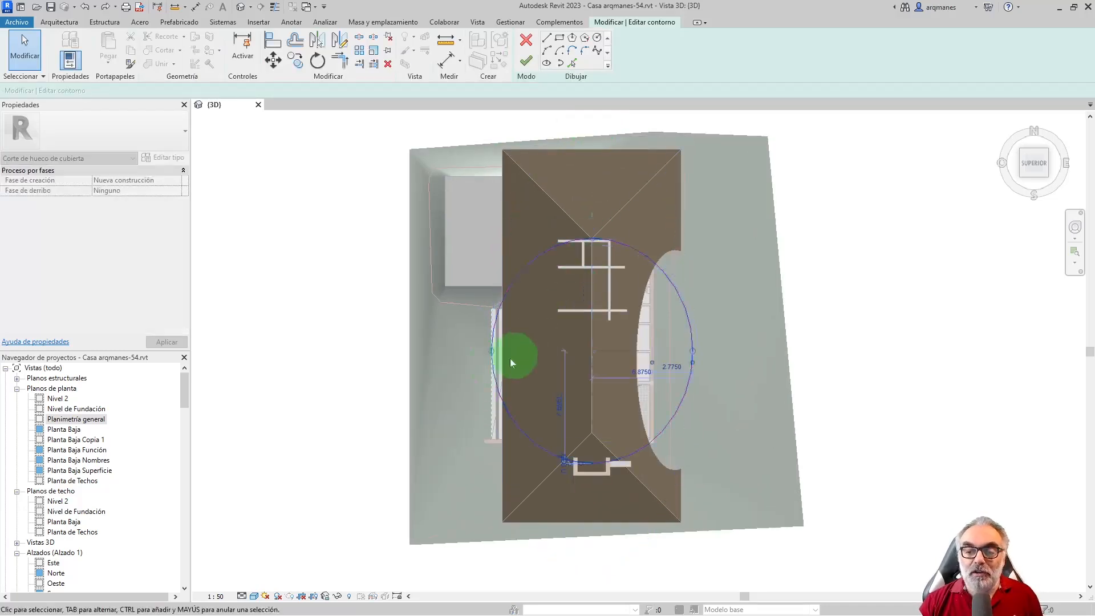
pyautogui.moveTo(492, 353); pyautogui.dragTo(582, 344)
pyautogui.click(526, 61)
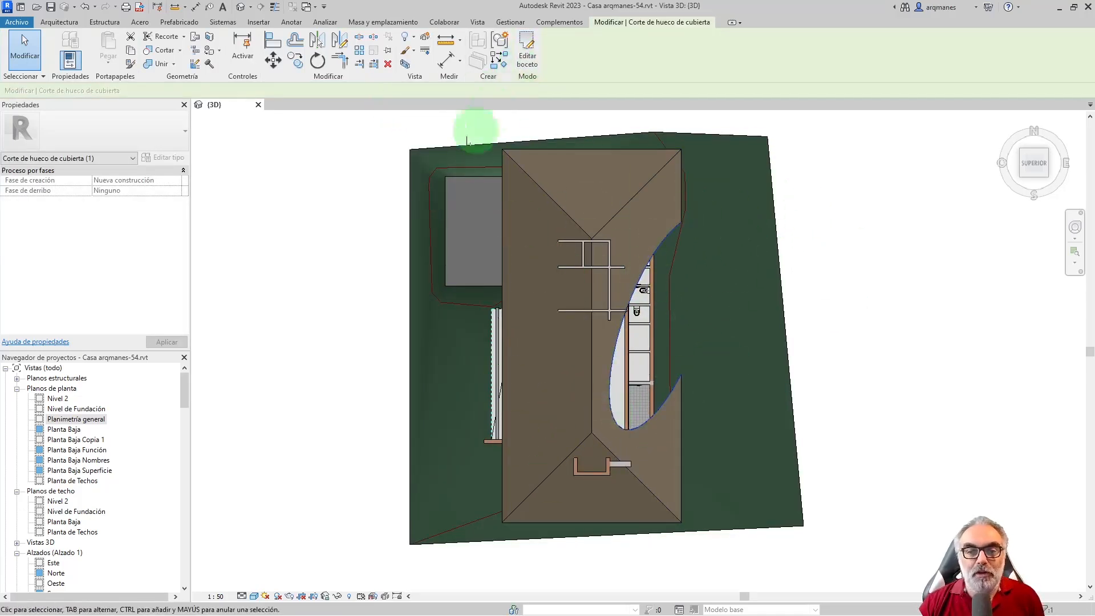
# Step: Cut a vertical opening through the roof's south end with a tilted ellipse of about 5 m minor radius, reaching beyond the eave
pyautogui.press('Escape')
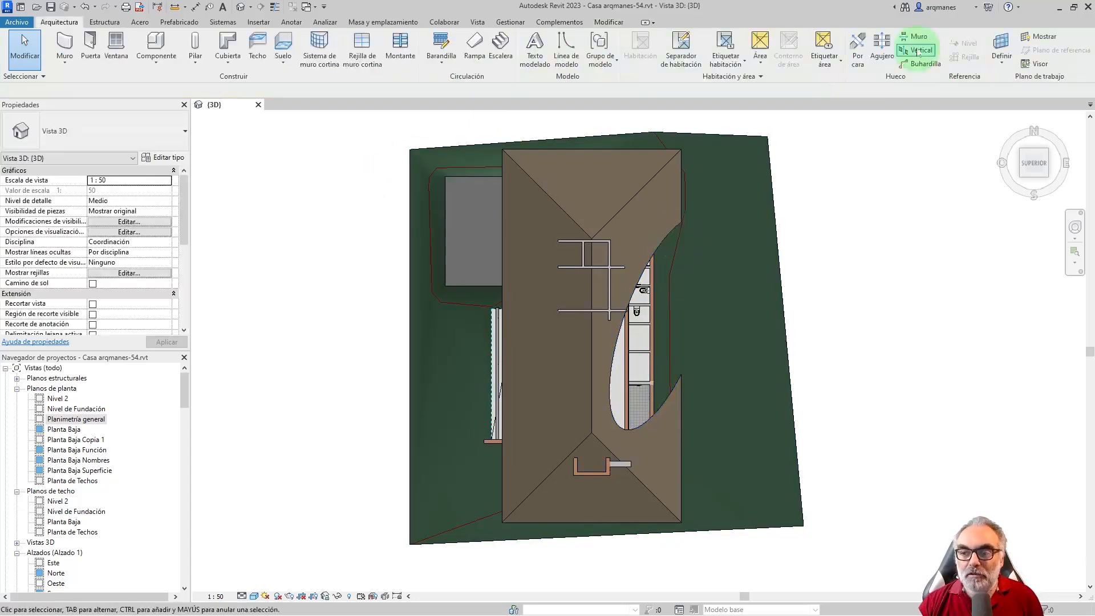
pyautogui.click(916, 51)
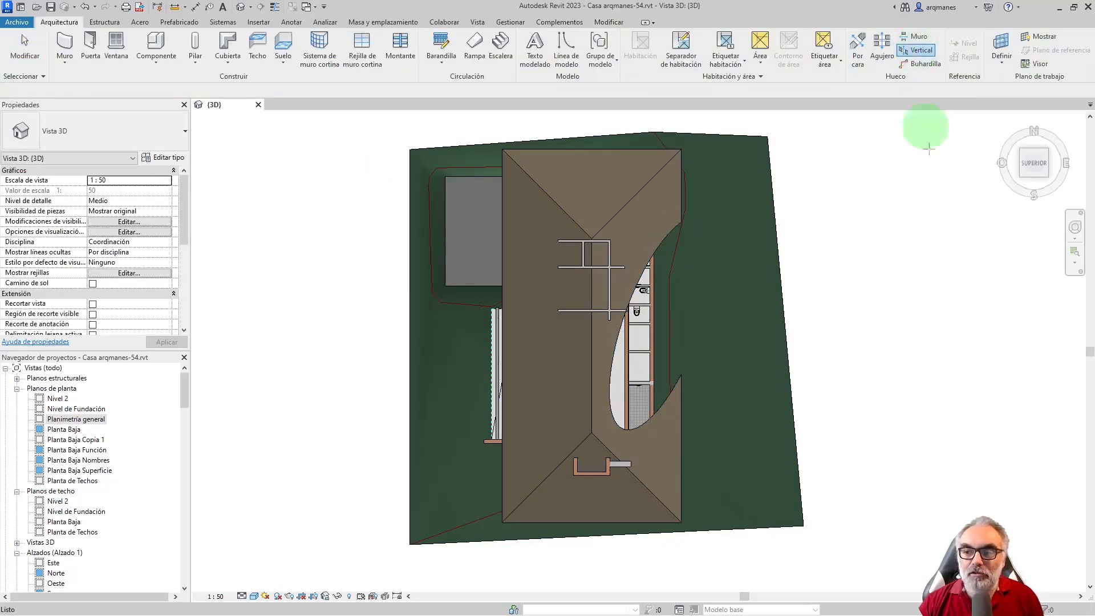
pyautogui.click(626, 526)
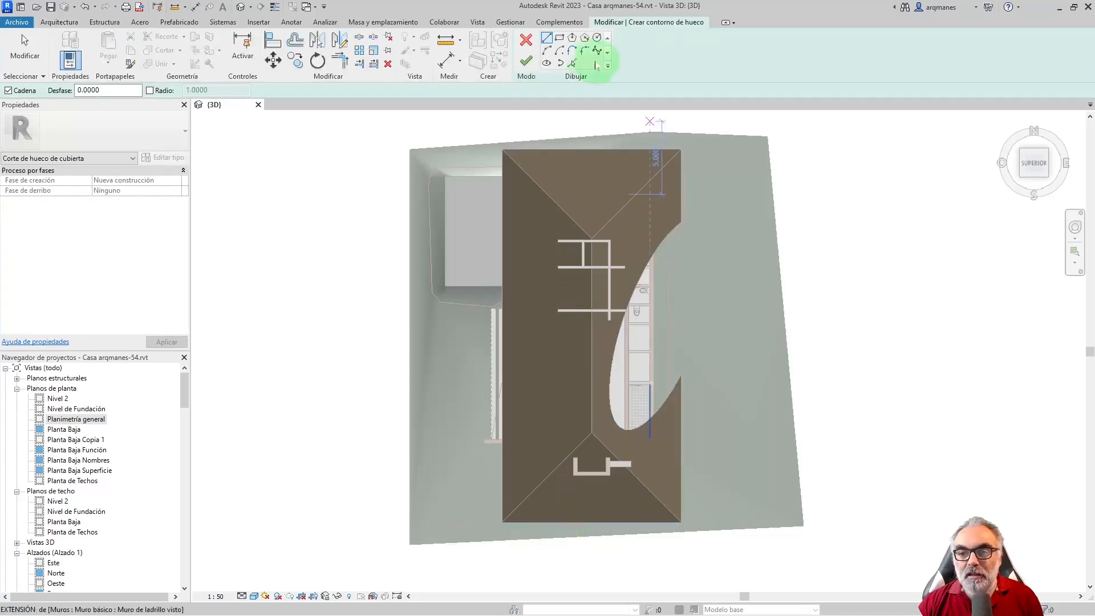
pyautogui.click(546, 63)
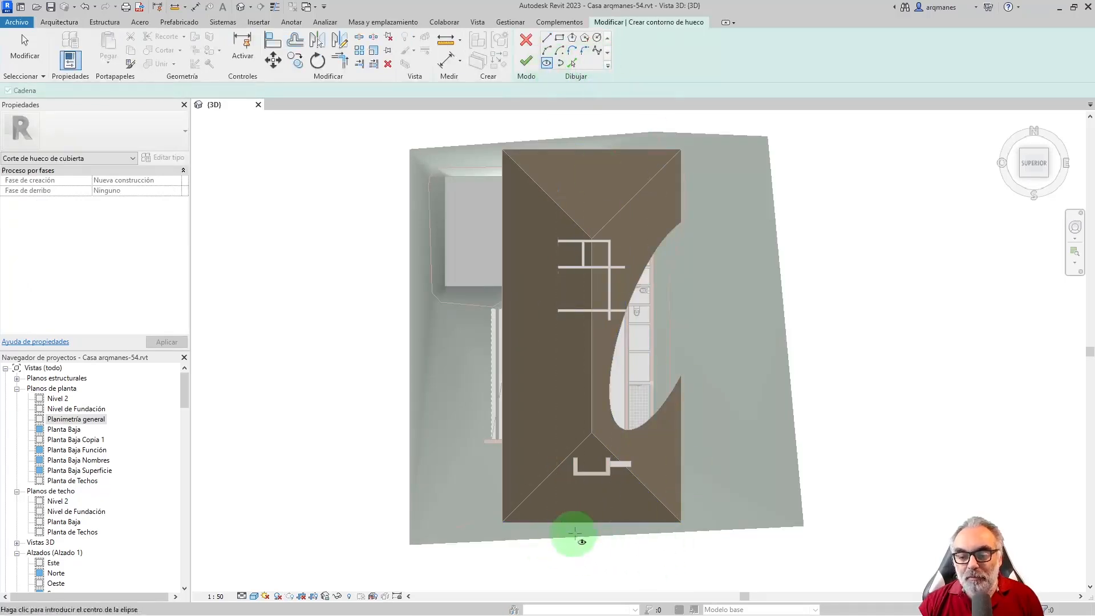
pyautogui.click(685, 468)
pyautogui.click(709, 543)
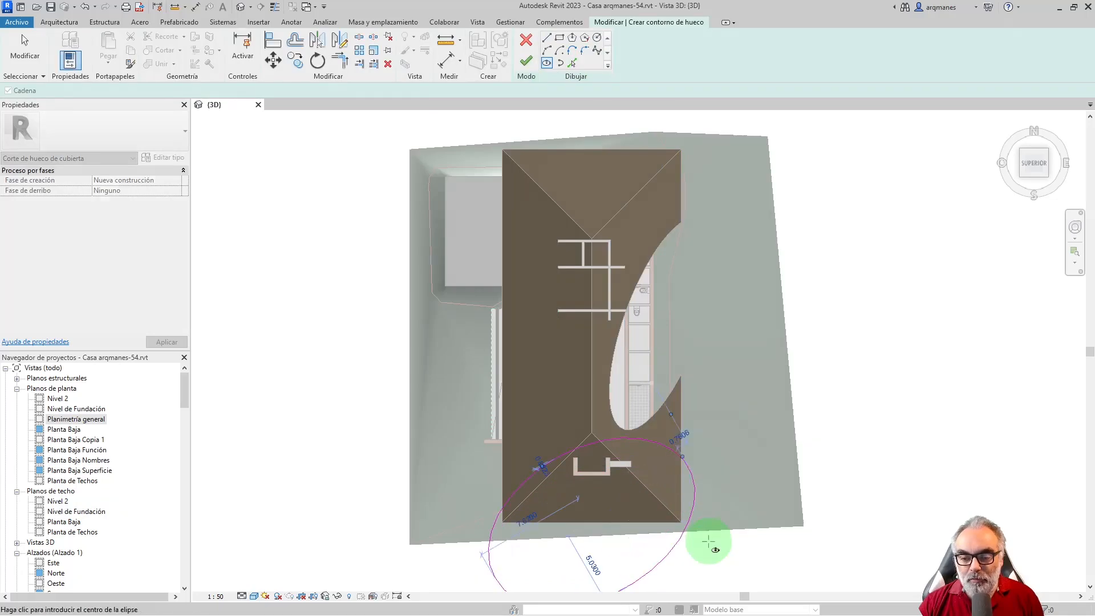
pyautogui.click(527, 62)
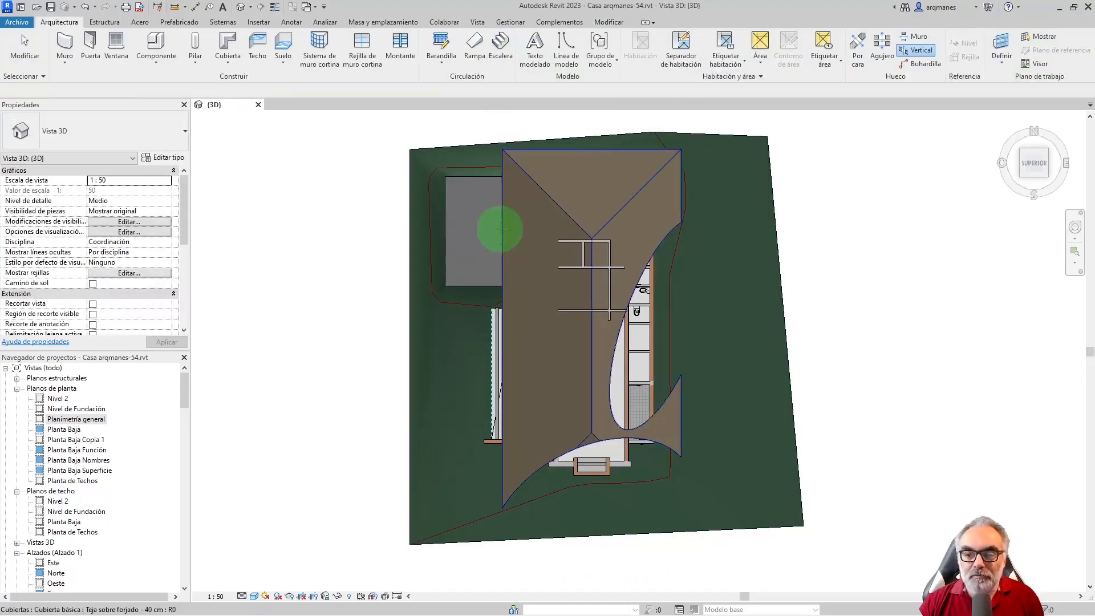
# Step: Cut another vertical opening along the pool-side eave with a long ellipse centred on that eave and reaching past the north corner
pyautogui.click(498, 229)
pyautogui.click(546, 63)
pyautogui.click(503, 328)
pyautogui.click(494, 142)
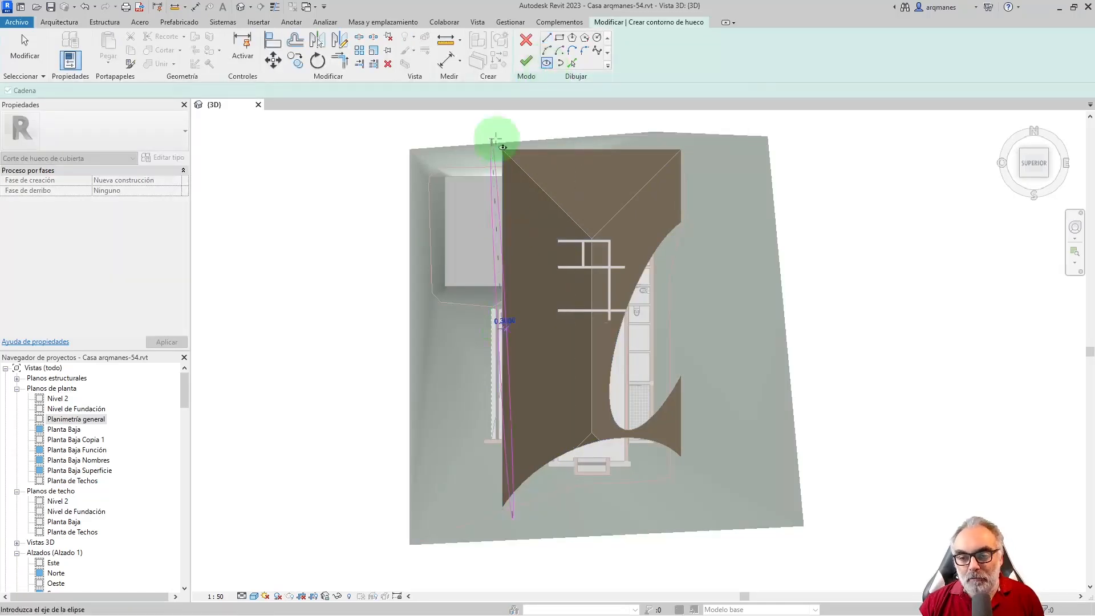
pyautogui.click(539, 285)
pyautogui.click(527, 61)
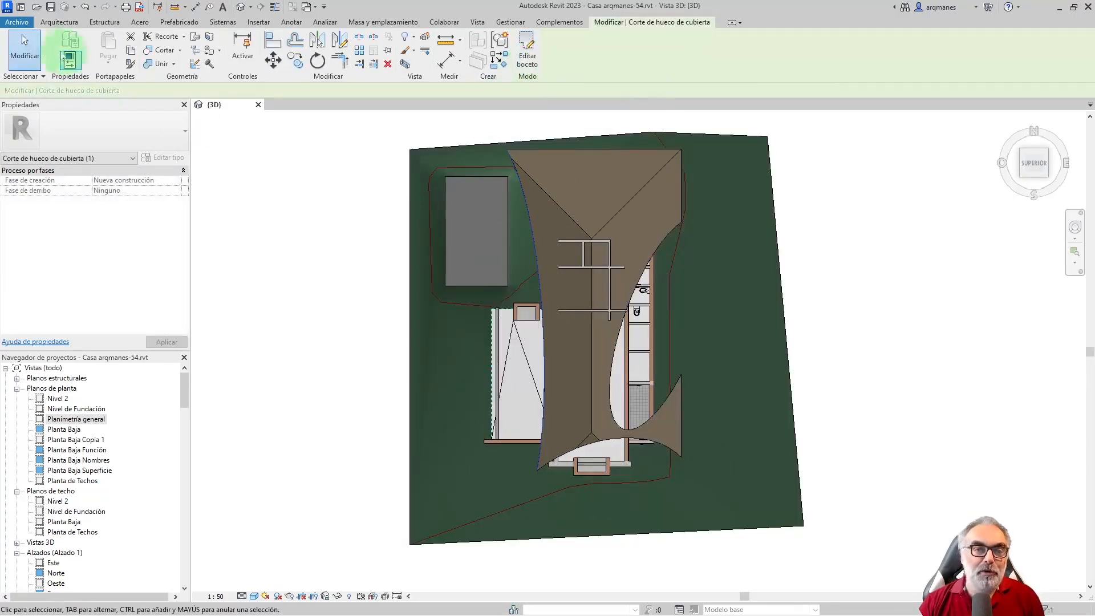
pyautogui.click(23, 55)
# Step: Inspect the curved eaves in 3D from several sides, and delete the whole tiled roof
pyautogui.keyDown('shift'); pyautogui.moveTo(505, 305); pyautogui.dragTo(590, 272, button='middle'); pyautogui.keyUp('shift')
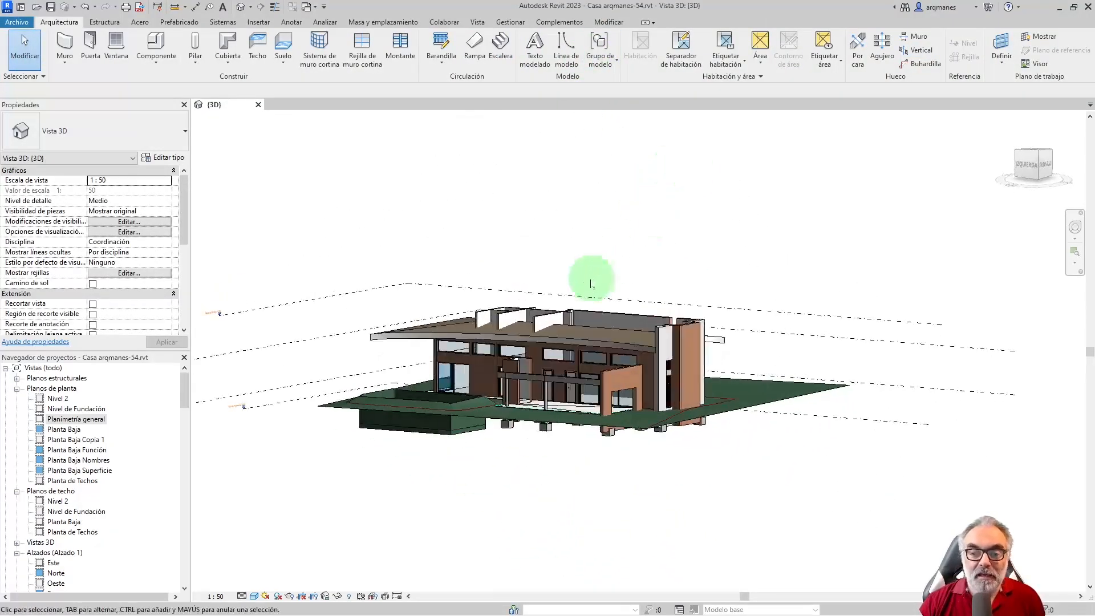
pyautogui.scroll(5, 562, 343)
pyautogui.keyDown('shift'); pyautogui.moveTo(562, 342); pyautogui.dragTo(504, 487, button='middle'); pyautogui.keyUp('shift')
pyautogui.scroll(3, 622, 455)
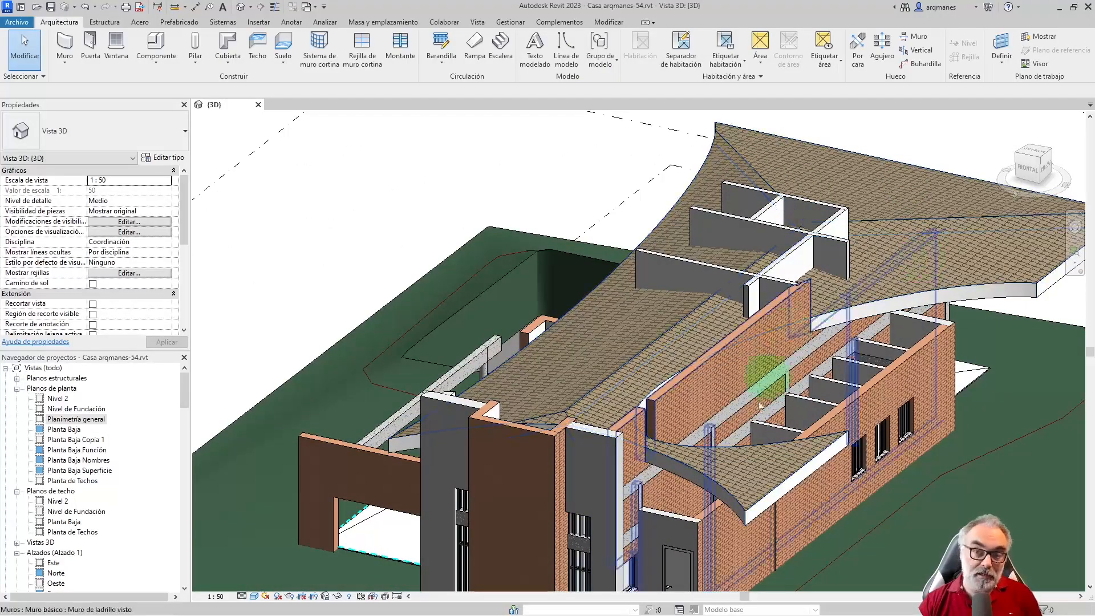
pyautogui.keyDown('shift'); pyautogui.moveTo(592, 400); pyautogui.dragTo(653, 462, button='middle'); pyautogui.keyUp('shift')
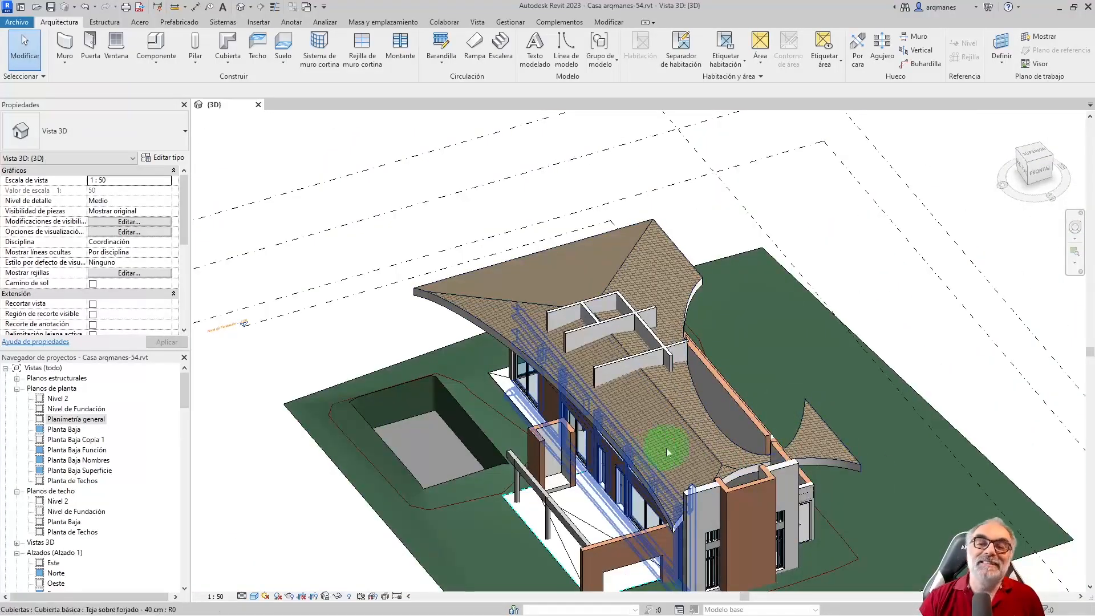
pyautogui.click(486, 305)
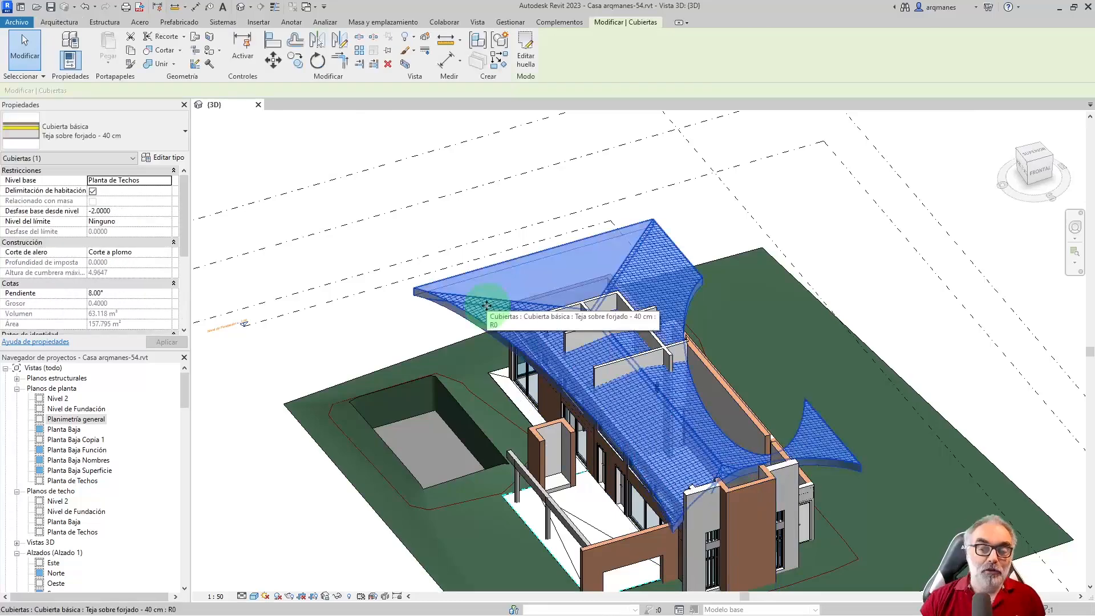
pyautogui.press('Delete')
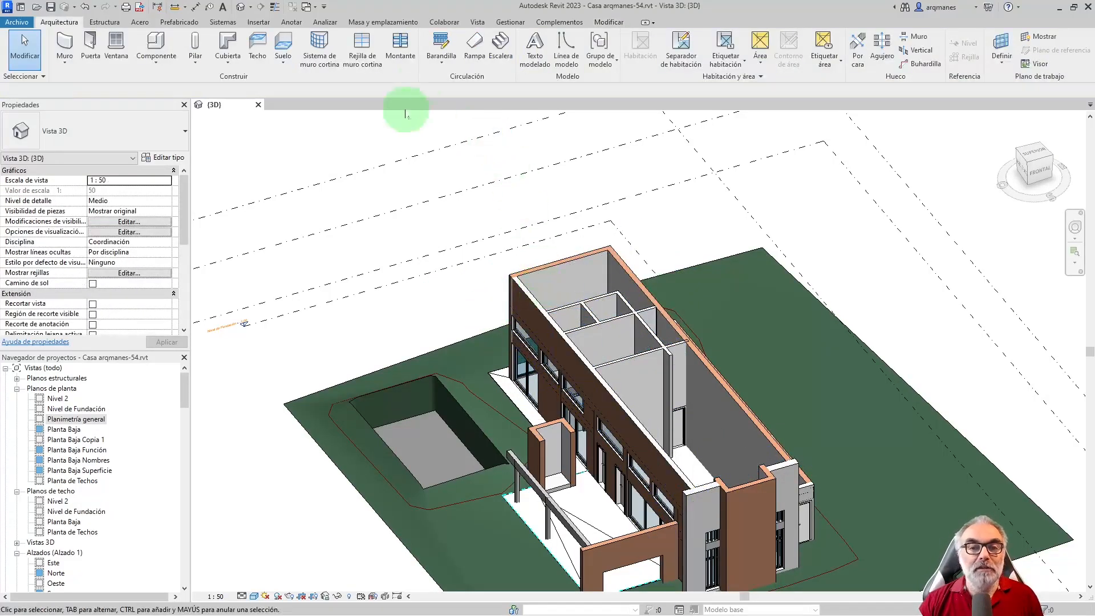
# Step: Start a roof by extrusion on the projecting brick front wall's face, with reference level Planta de Techos and offset 0
pyautogui.click(230, 65)
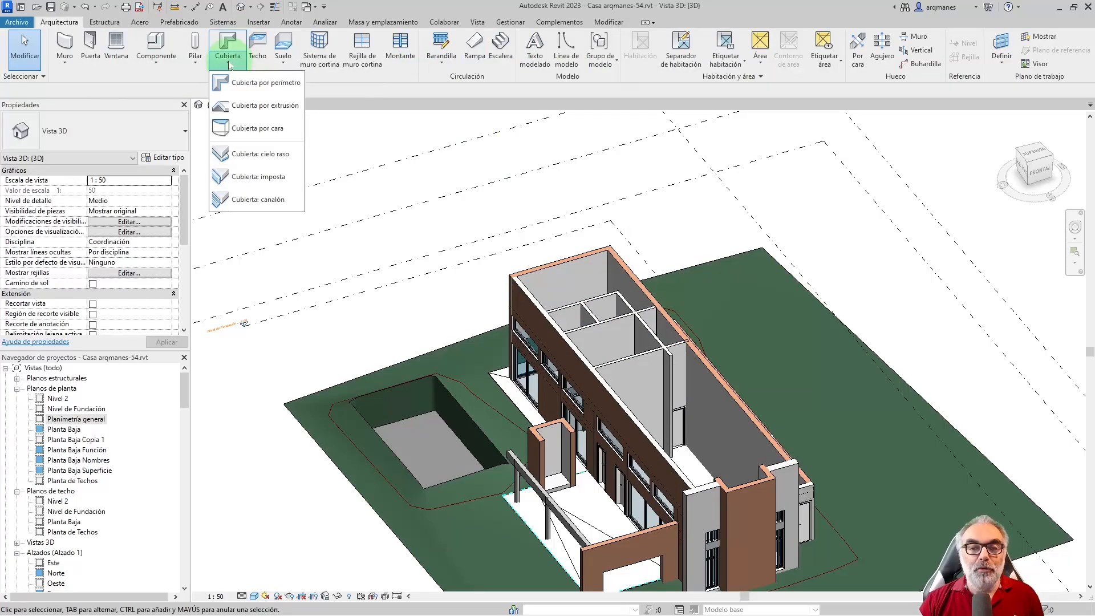
pyautogui.click(253, 109)
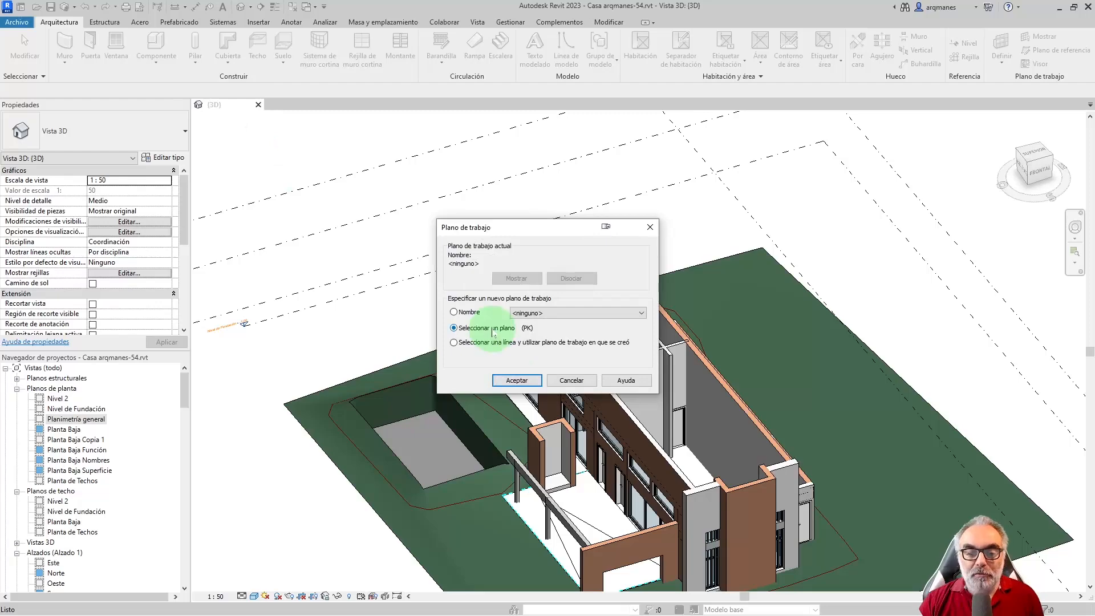
pyautogui.click(516, 380)
pyautogui.scroll(-3, 416, 264)
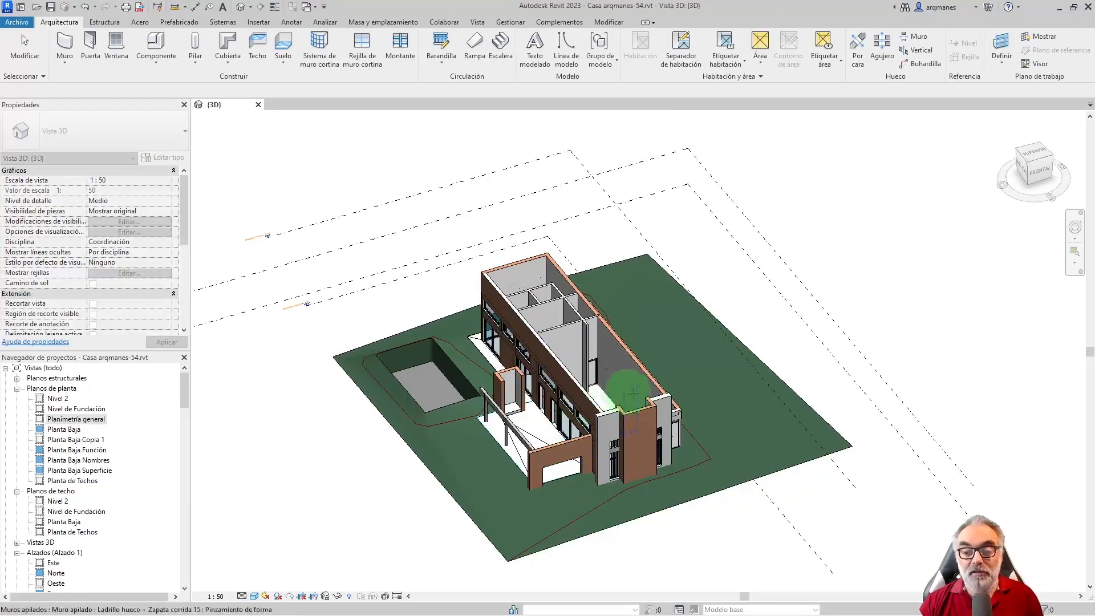
pyautogui.scroll(5, 648, 408)
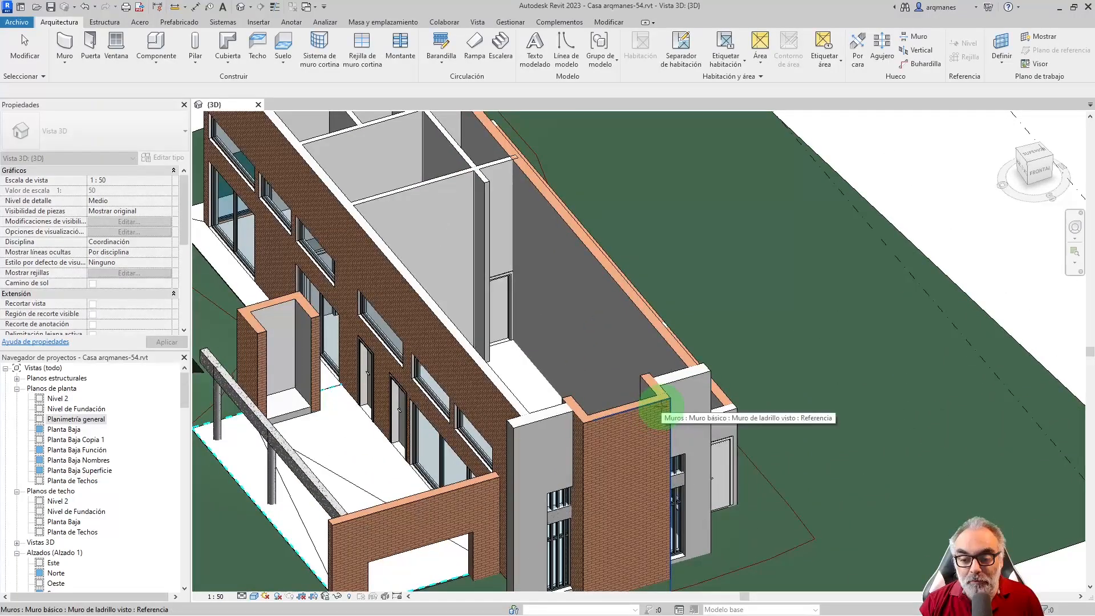
pyautogui.click(662, 408)
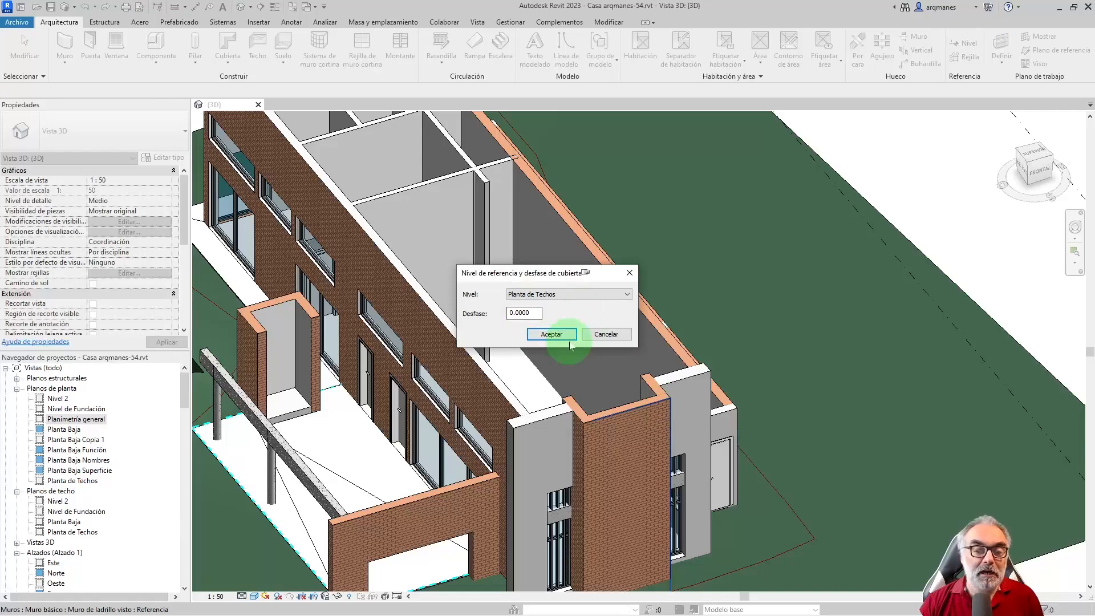
pyautogui.click(545, 334)
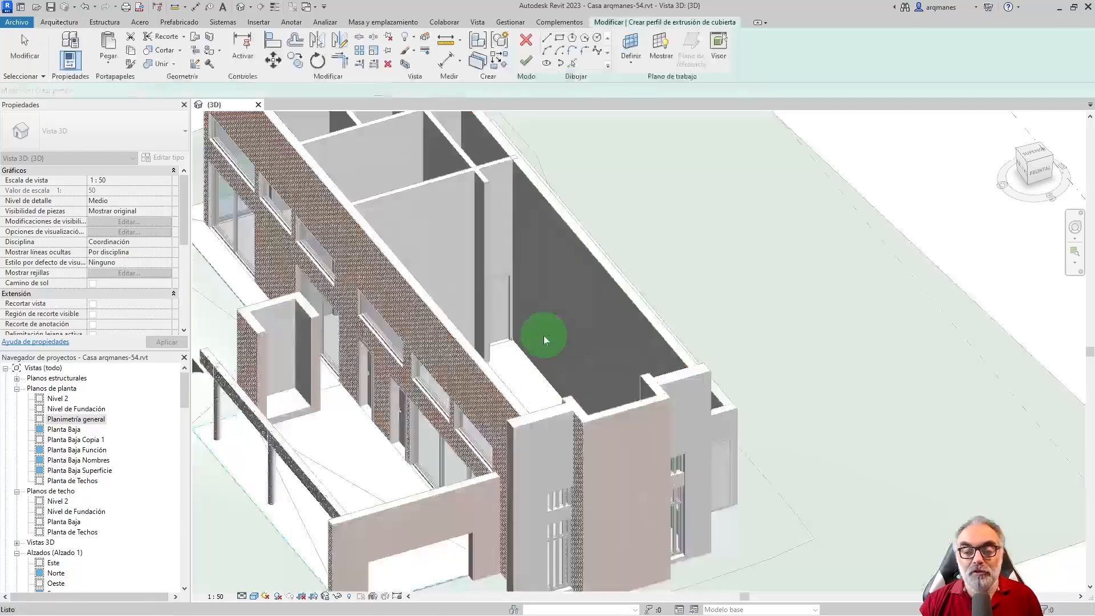
# Step: Sketch a wavy six-point spline across the front facade, overhanging both sides, as the roof profile and finish the extrusion
pyautogui.scroll(-2, 628, 410)
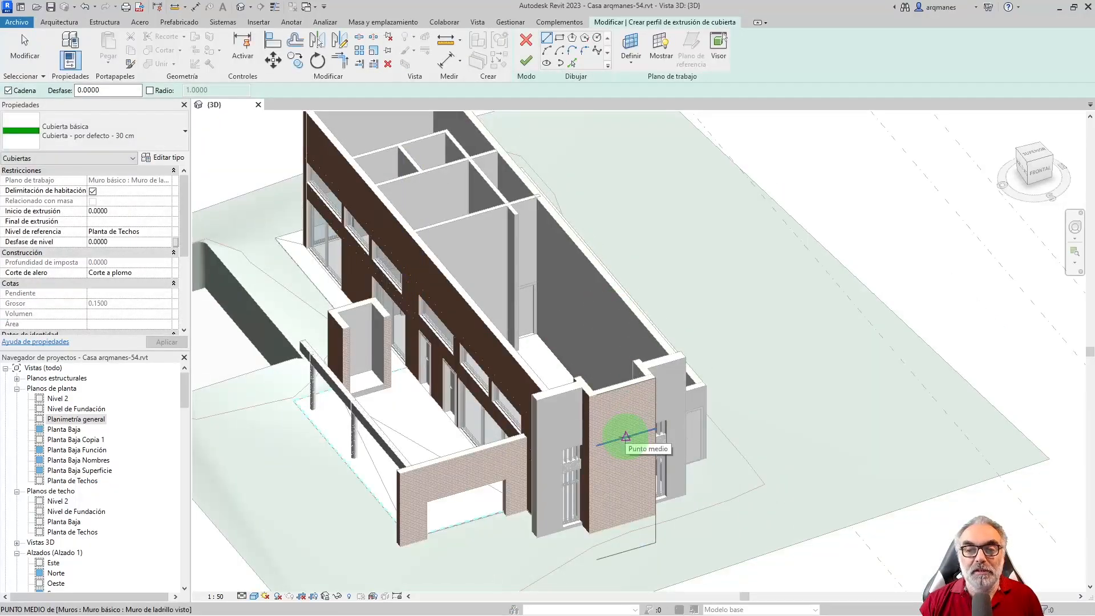
pyautogui.click(597, 51)
pyautogui.scroll(3, 628, 393)
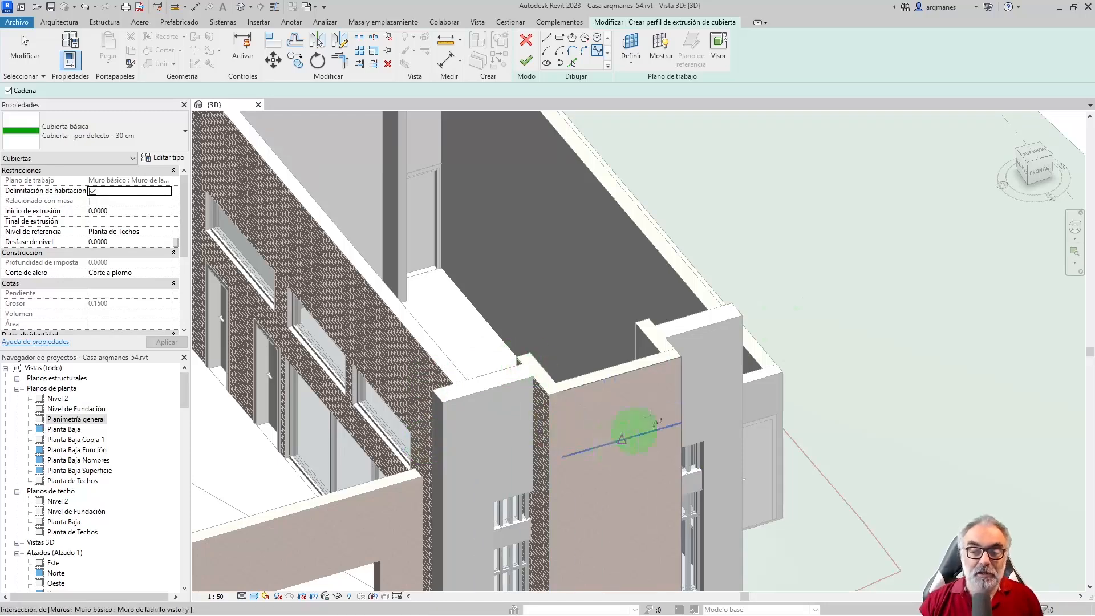
pyautogui.click(1039, 171)
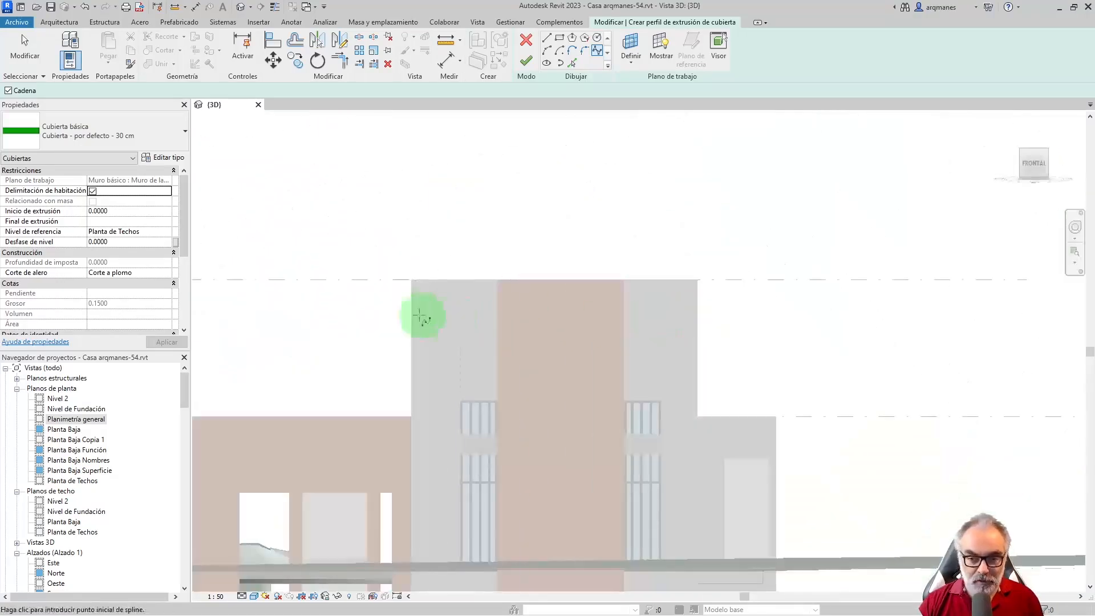
pyautogui.click(377, 317)
pyautogui.click(470, 295)
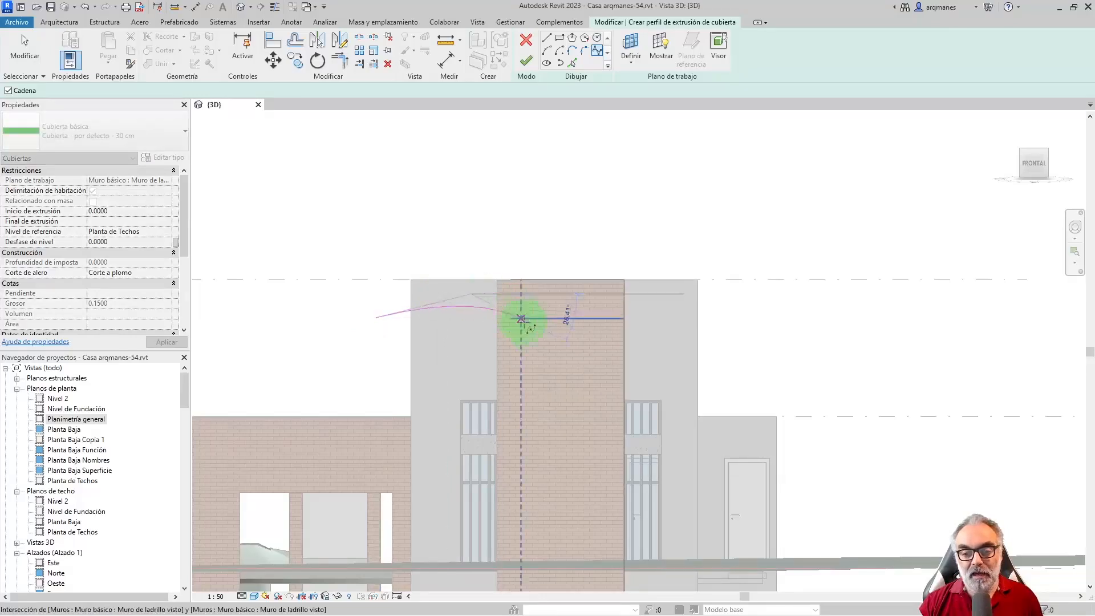
pyautogui.click(535, 351)
pyautogui.click(635, 292)
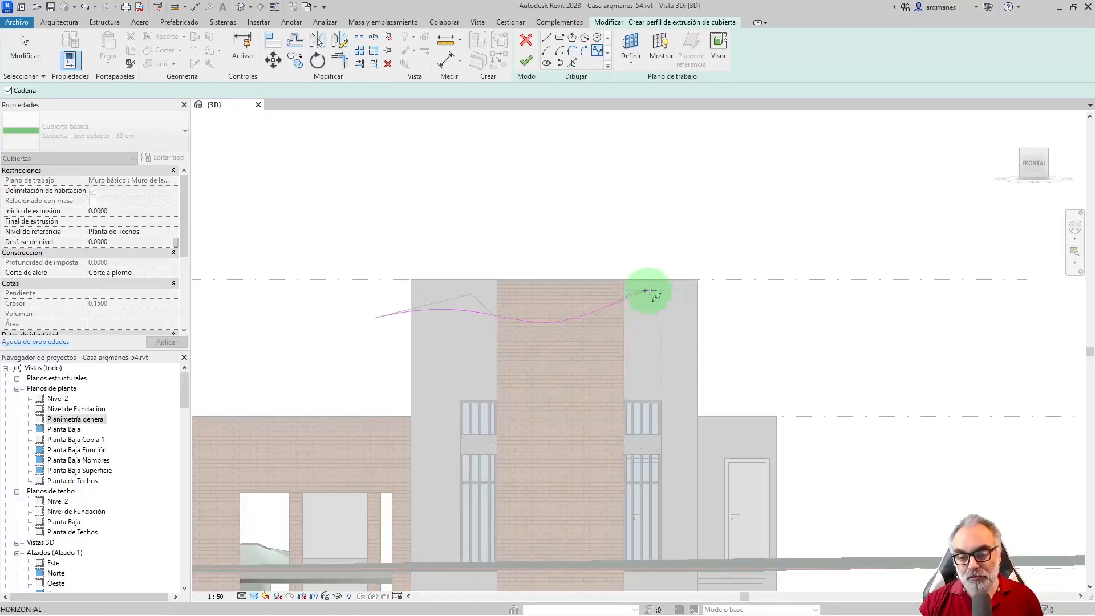
pyautogui.click(735, 372)
pyautogui.click(763, 329)
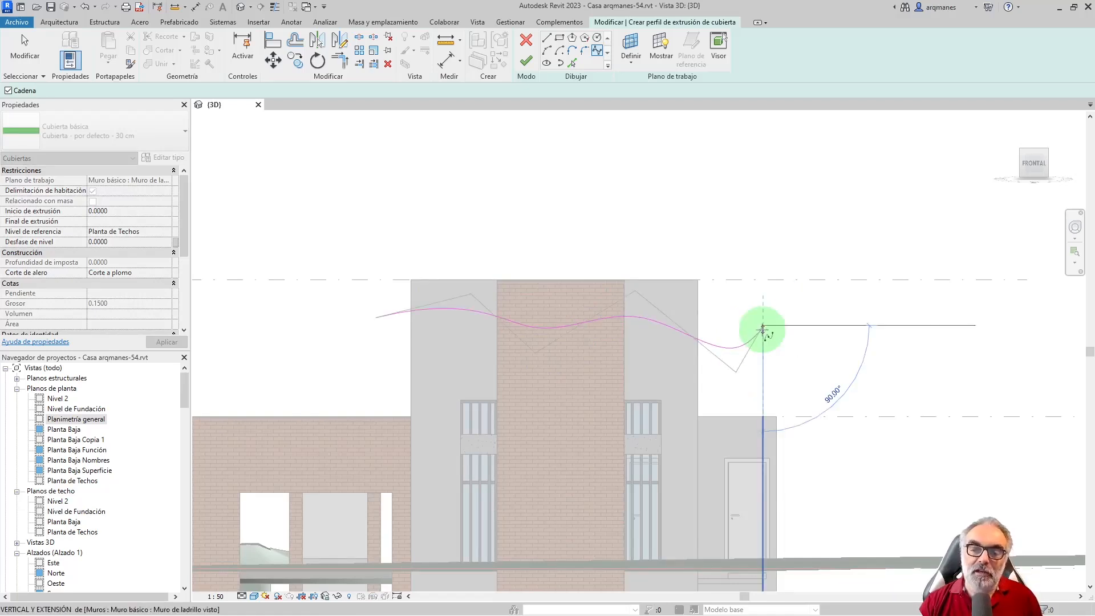
pyautogui.press('Escape')
pyautogui.press('Escape')
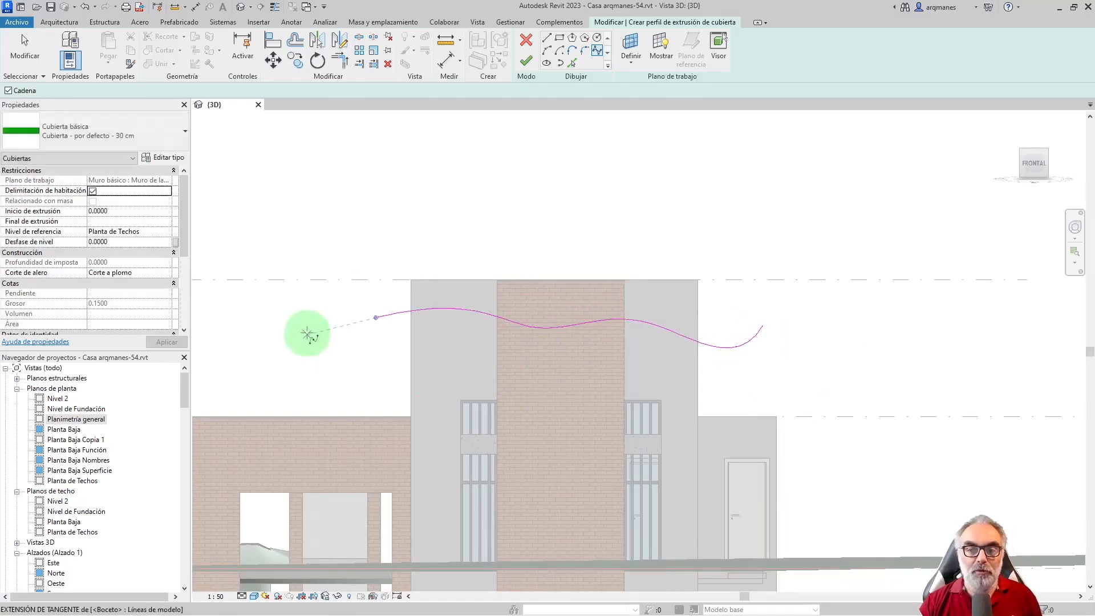
pyautogui.click(525, 62)
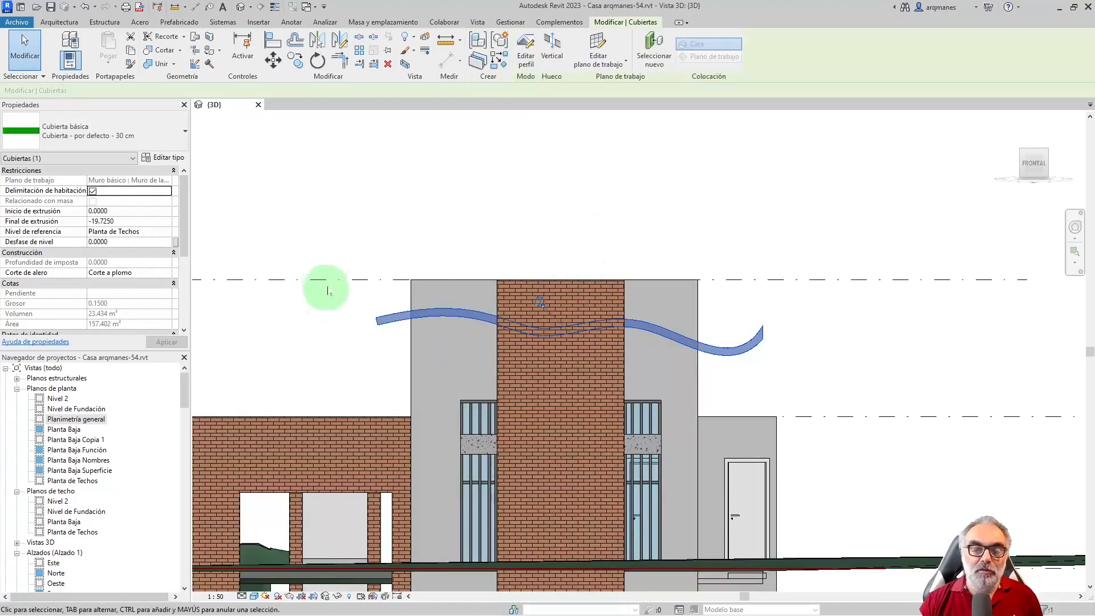
# Step: Attach the tops of all the house's walls to the wavy extruded roof
pyautogui.keyDown('shift'); pyautogui.moveTo(472, 254); pyautogui.dragTo(387, 166, button='middle'); pyautogui.keyUp('shift')
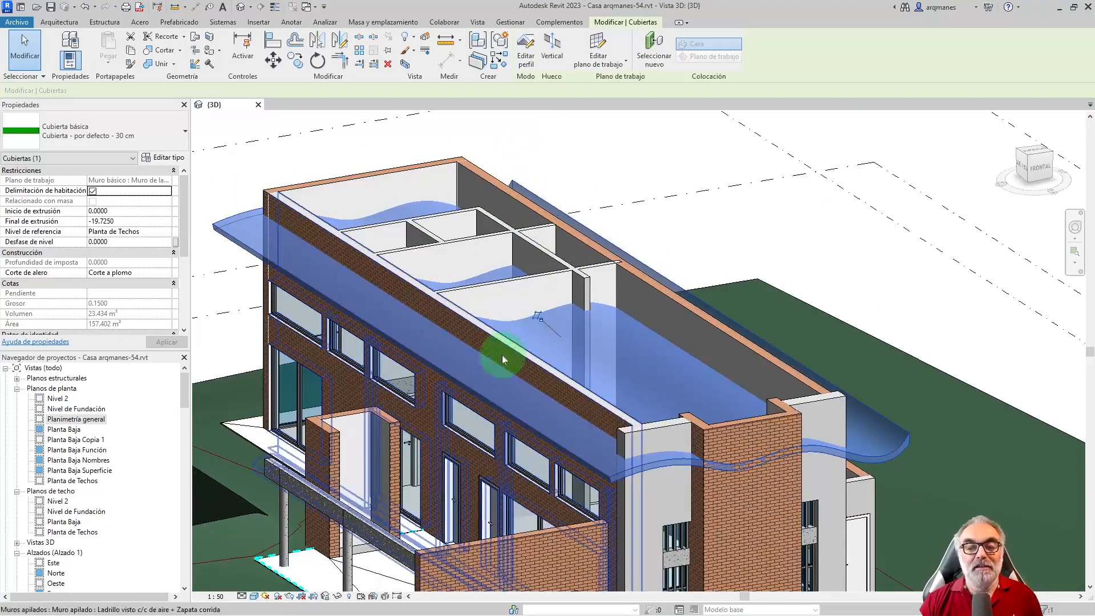
pyautogui.keyDown('shift'); pyautogui.moveTo(463, 371); pyautogui.dragTo(648, 280, button='middle'); pyautogui.keyUp('shift')
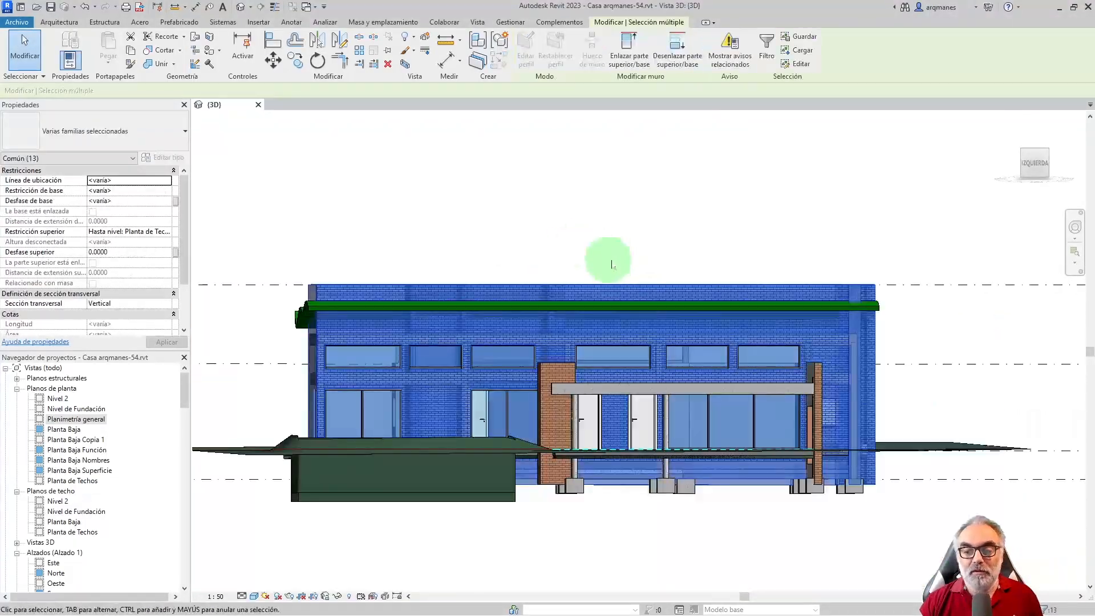
pyautogui.click(629, 51)
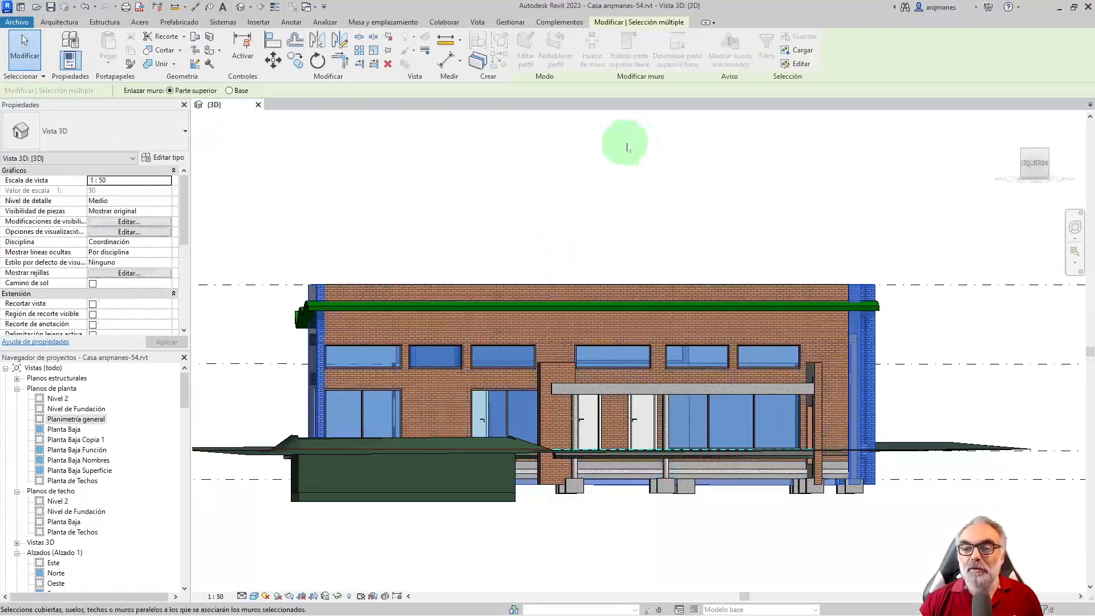
pyautogui.click(309, 305)
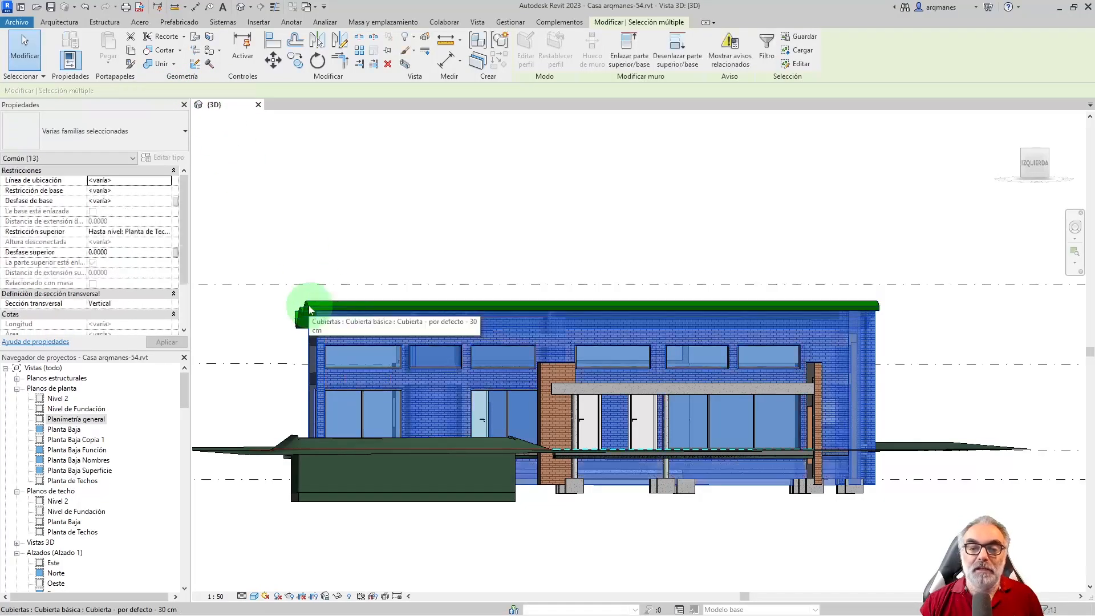
pyautogui.keyDown('shift'); pyautogui.moveTo(644, 215); pyautogui.dragTo(650, 444, button='middle'); pyautogui.keyUp('shift')
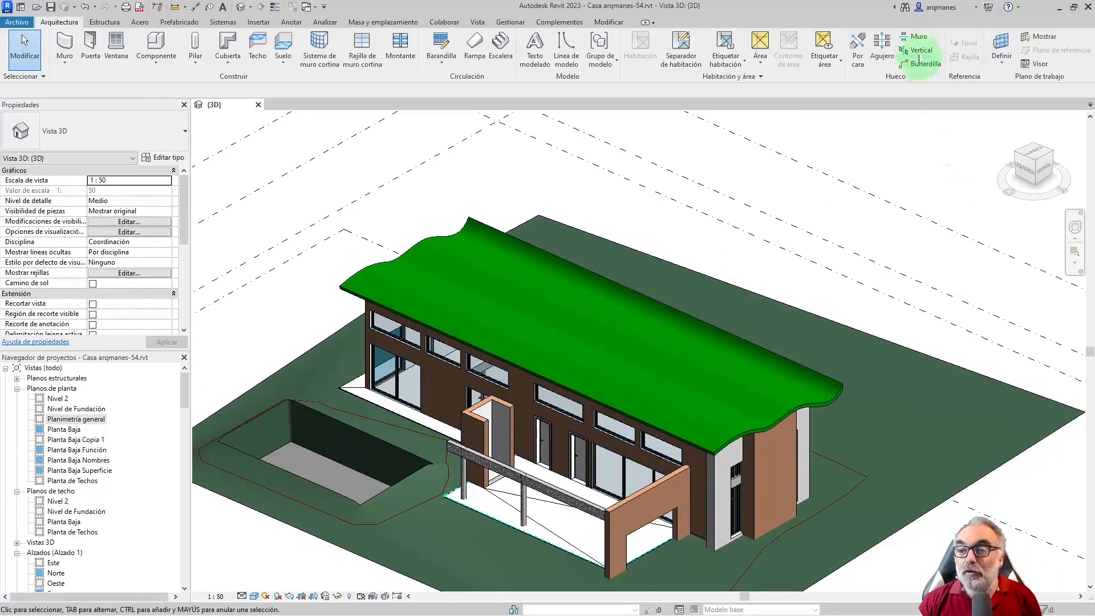
# Step: Cut a circular vertical opening of about 2 m radius through the middle of the wavy roof
pyautogui.click(917, 51)
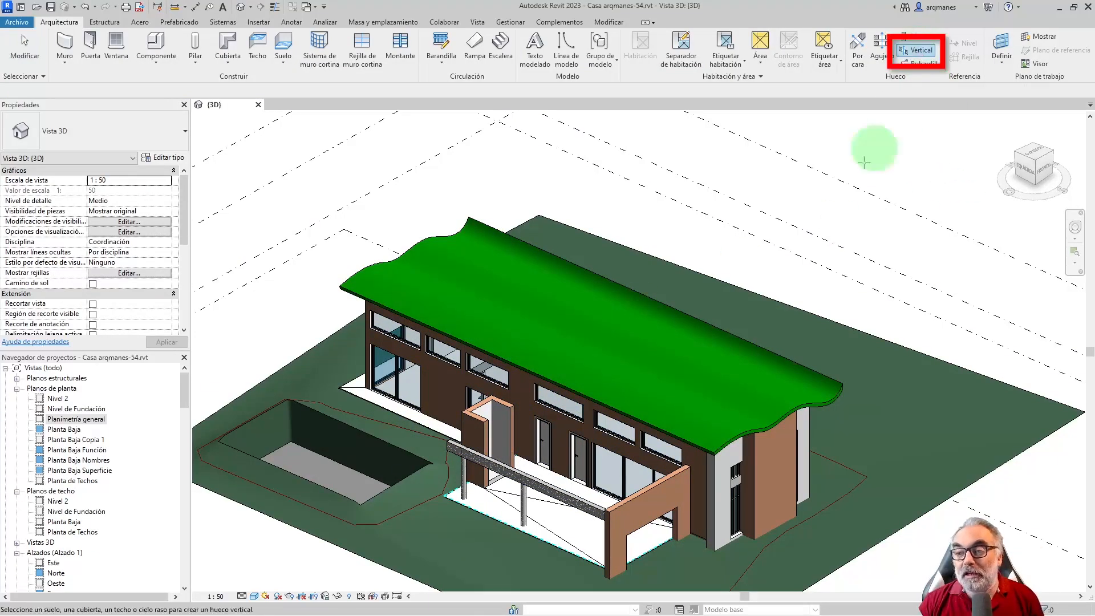
pyautogui.click(695, 324)
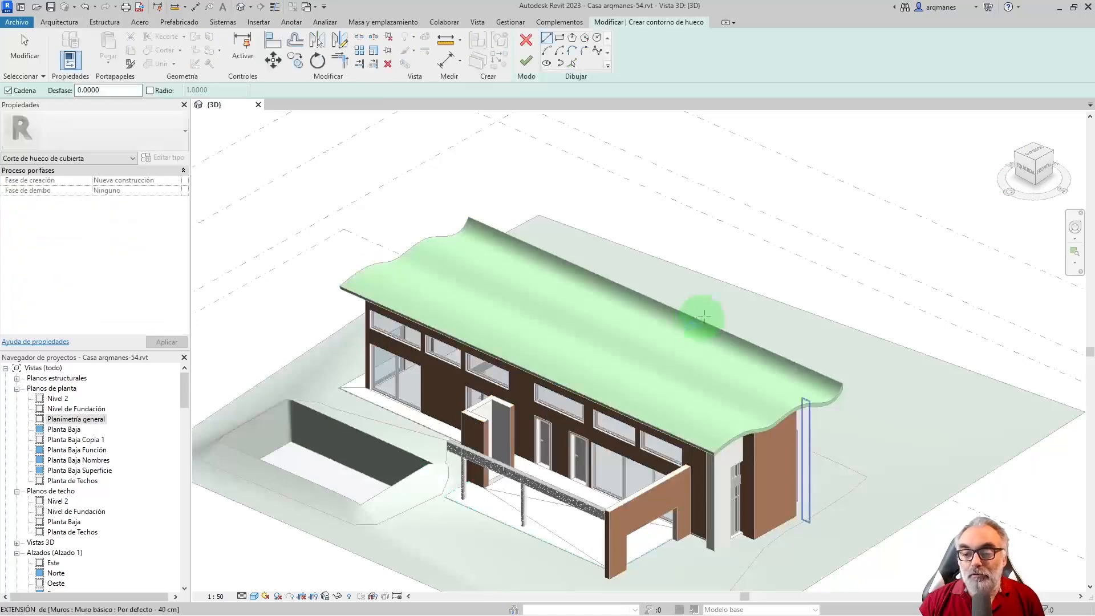
pyautogui.click(1036, 158)
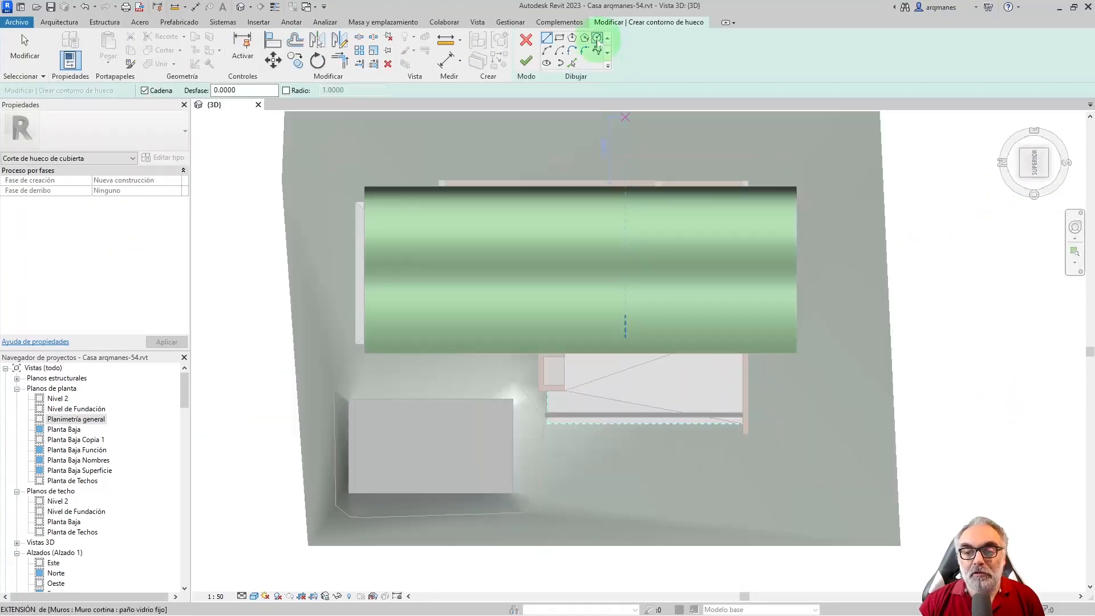
pyautogui.click(593, 271)
pyautogui.click(642, 286)
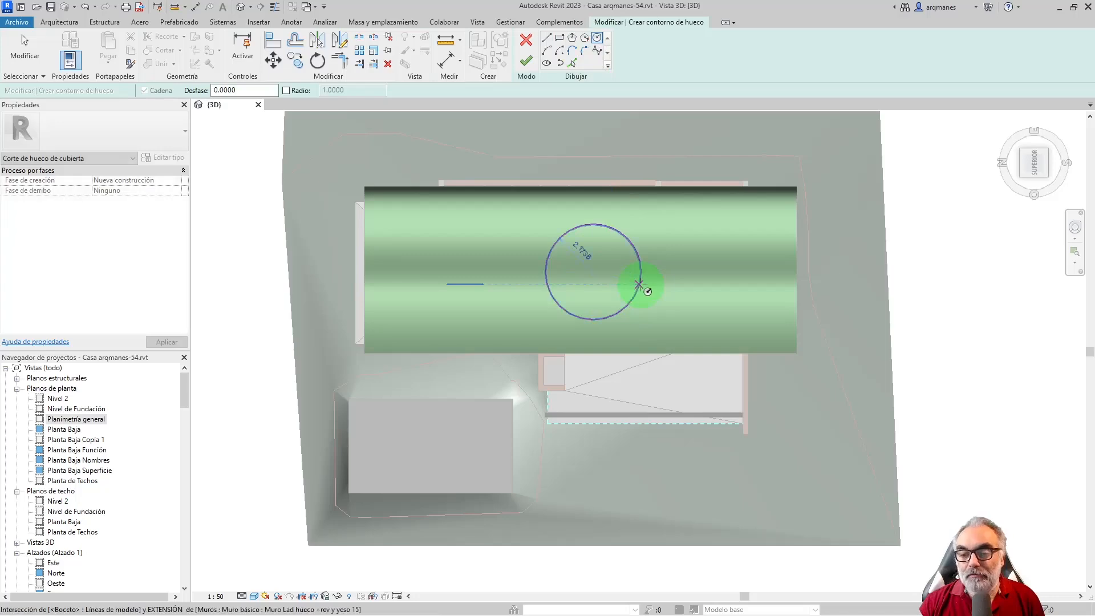
pyautogui.click(526, 64)
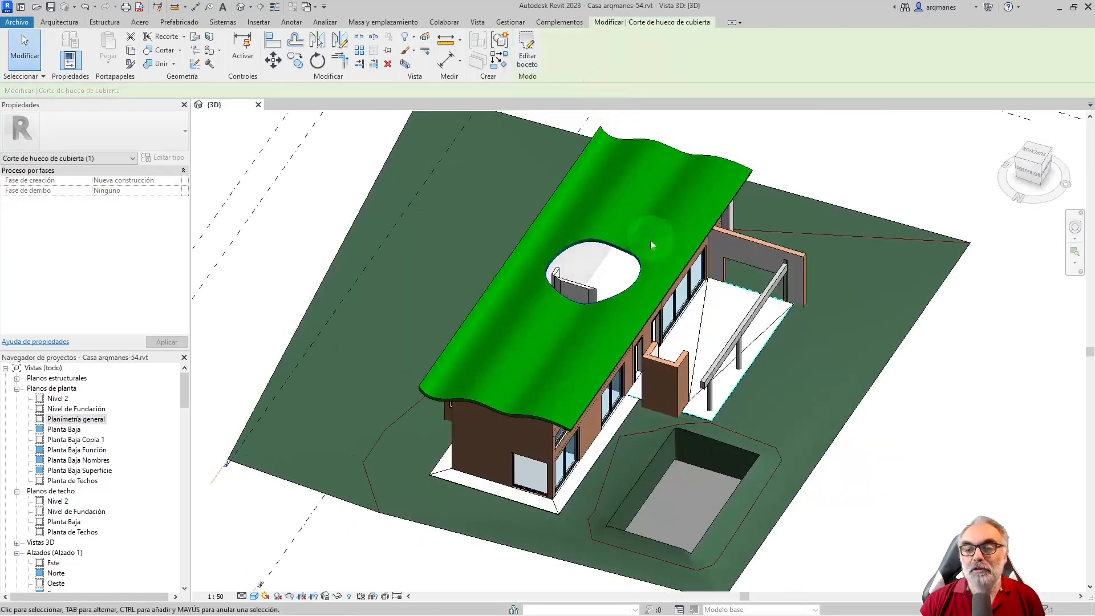
pyautogui.scroll(5, 570, 217)
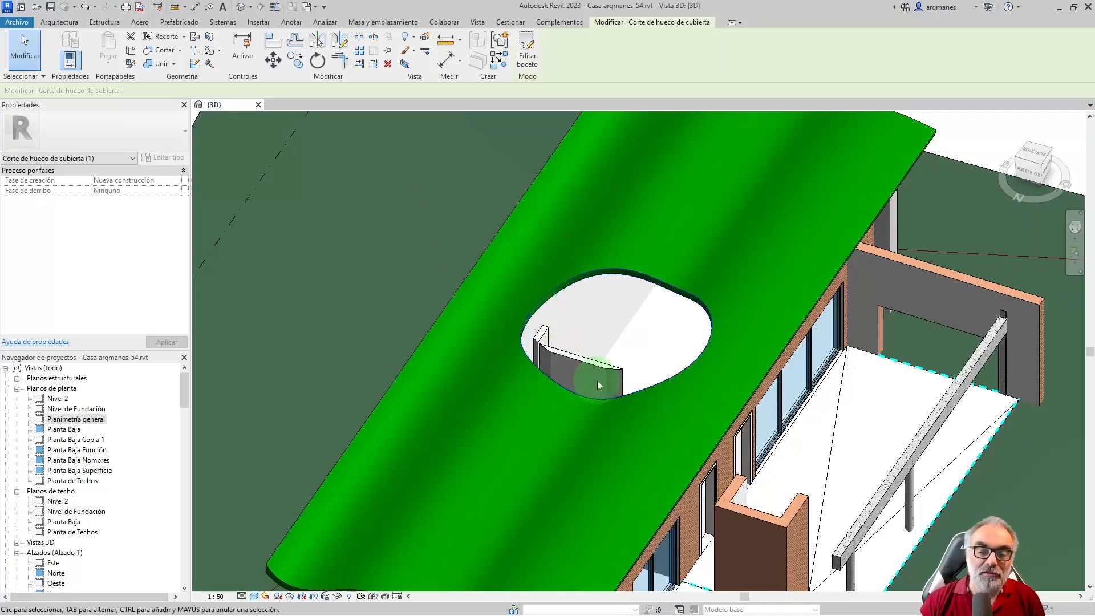
# Step: Delete the circular roof opening and open the Nivel 2 floor plan
pyautogui.click(575, 361)
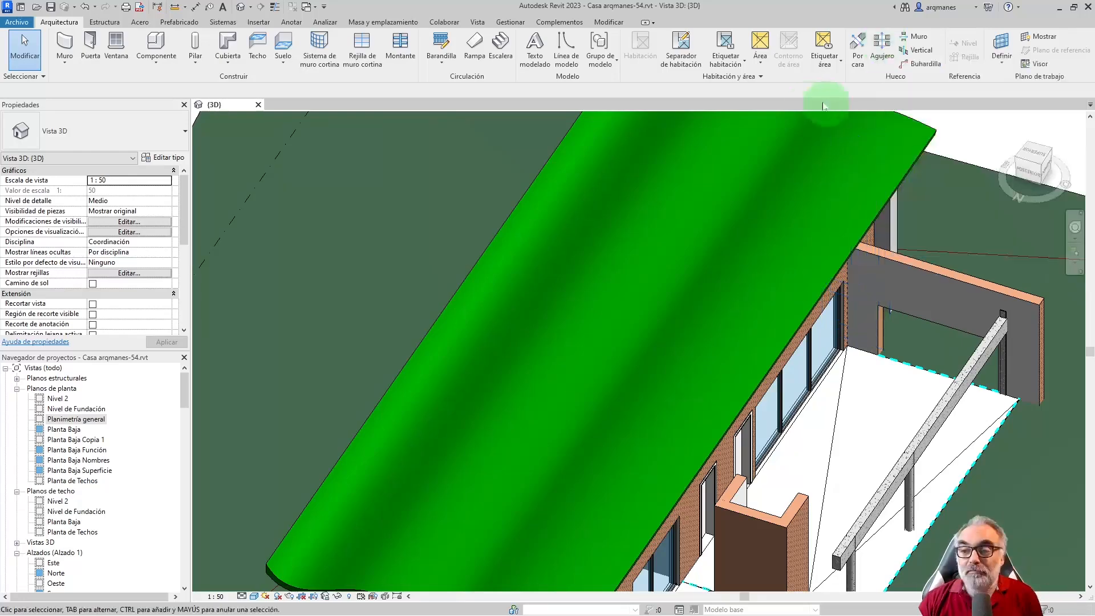
pyautogui.doubleClick(58, 398)
pyautogui.press('Delete')
pyautogui.click(663, 316)
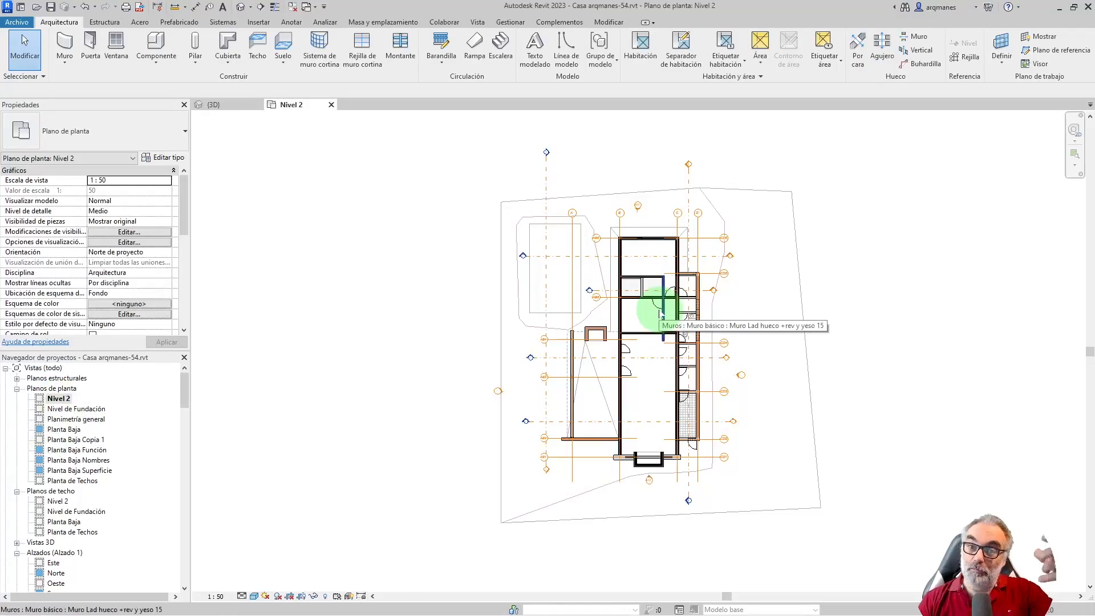
# Step: Create a shaft opening on Nivel 2 from a tall rectangle straddling the partition wall in the middle of the house
pyautogui.click(883, 41)
pyautogui.scroll(5, 673, 342)
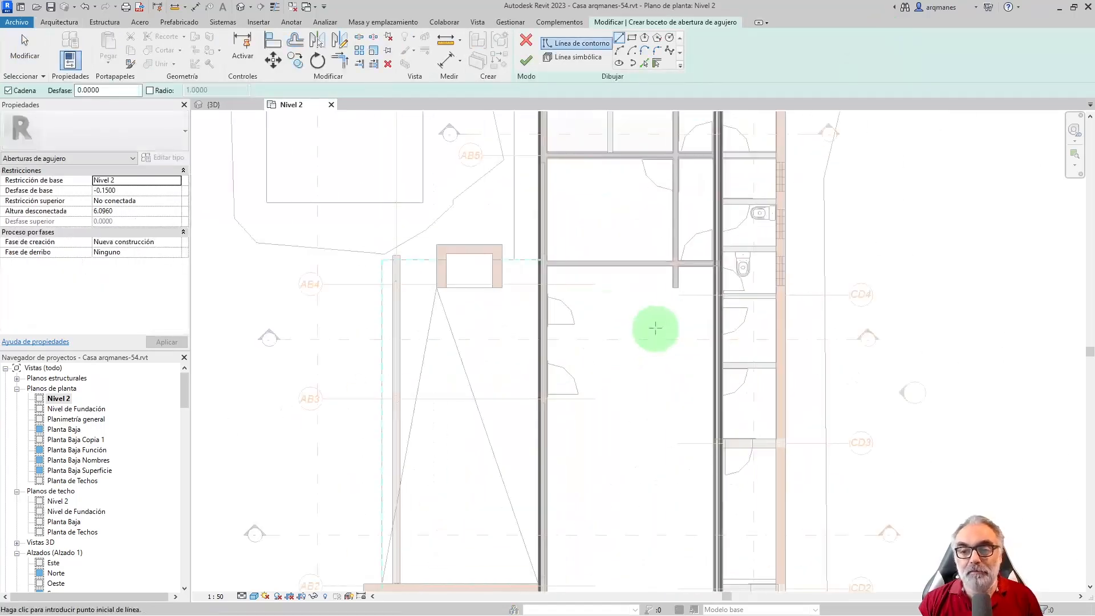
pyautogui.click(632, 38)
pyautogui.click(613, 228)
pyautogui.click(689, 424)
pyautogui.press('Escape')
pyautogui.press('Escape')
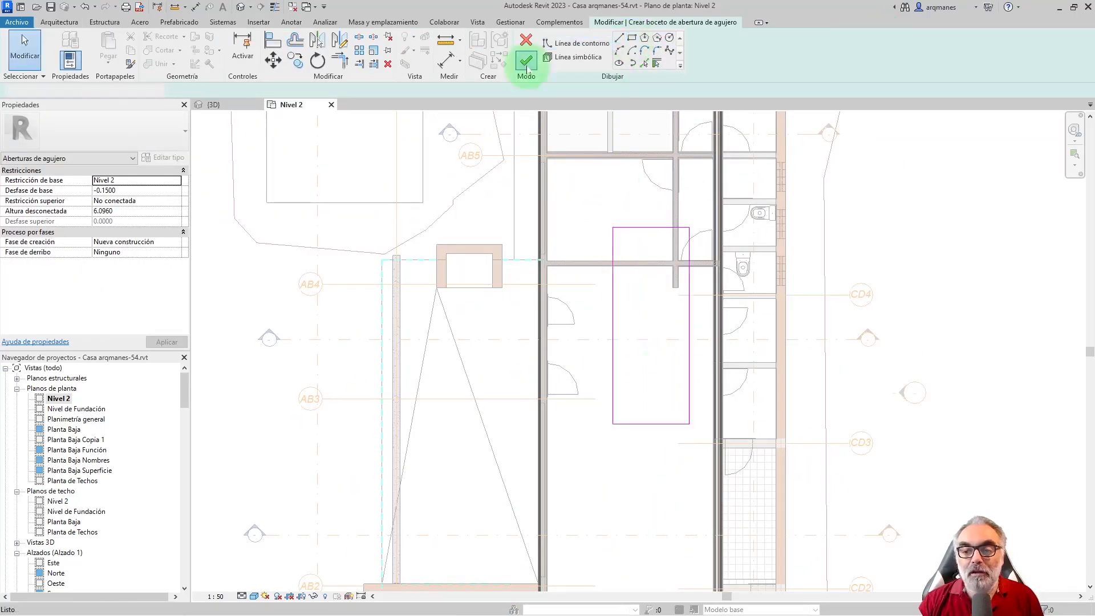
pyautogui.click(527, 61)
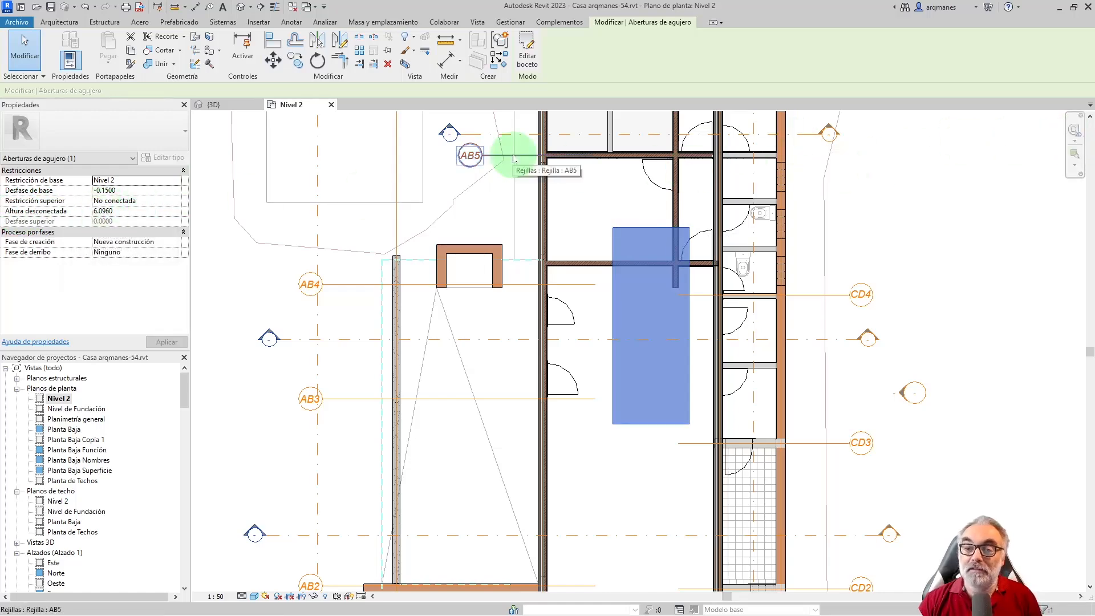
# Step: In the 3D view, stretch the shaft through the roof, with a base offset of about 0.58 m and height of about 6.77 m
pyautogui.click(214, 104)
pyautogui.keyDown('shift'); pyautogui.moveTo(485, 268); pyautogui.dragTo(487, 250, button='middle'); pyautogui.keyUp('shift')
pyautogui.scroll(3, 488, 249)
pyautogui.moveTo(563, 211); pyautogui.dragTo(571, 313)
pyautogui.moveTo(566, 398); pyautogui.dragTo(569, 316)
pyautogui.keyDown('shift'); pyautogui.moveTo(350, 252); pyautogui.dragTo(556, 343, button='middle'); pyautogui.keyUp('shift')
pyautogui.moveTo(564, 345); pyautogui.dragTo(564, 391)
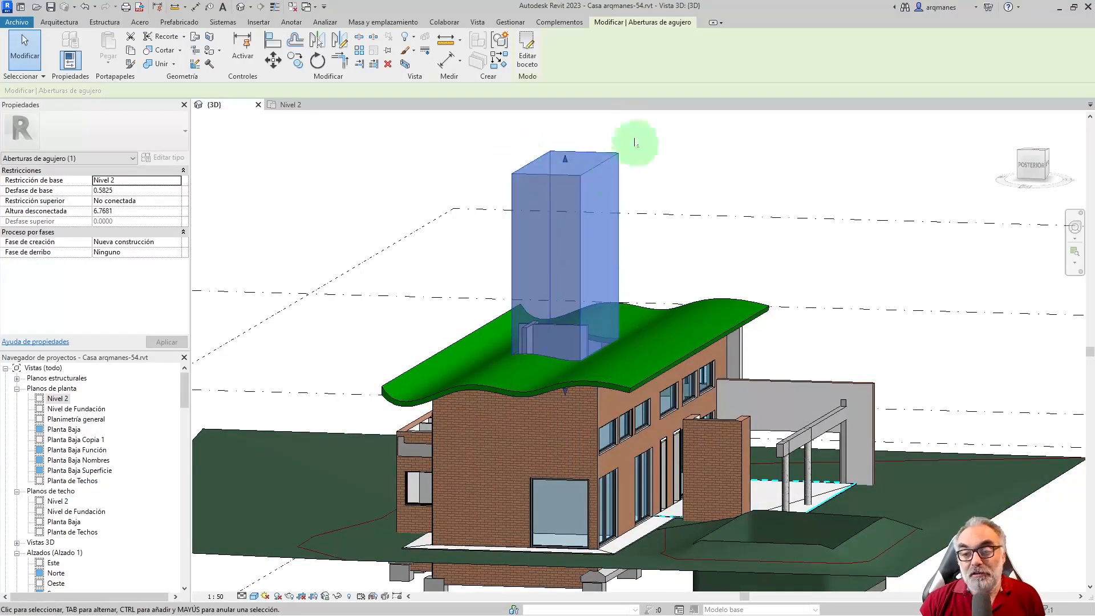
# Step: Edit the shaft's sketch, replacing the rectangle's two short sides with outward semicircular arcs about 2.07 m wide, and finish it
pyautogui.click(525, 47)
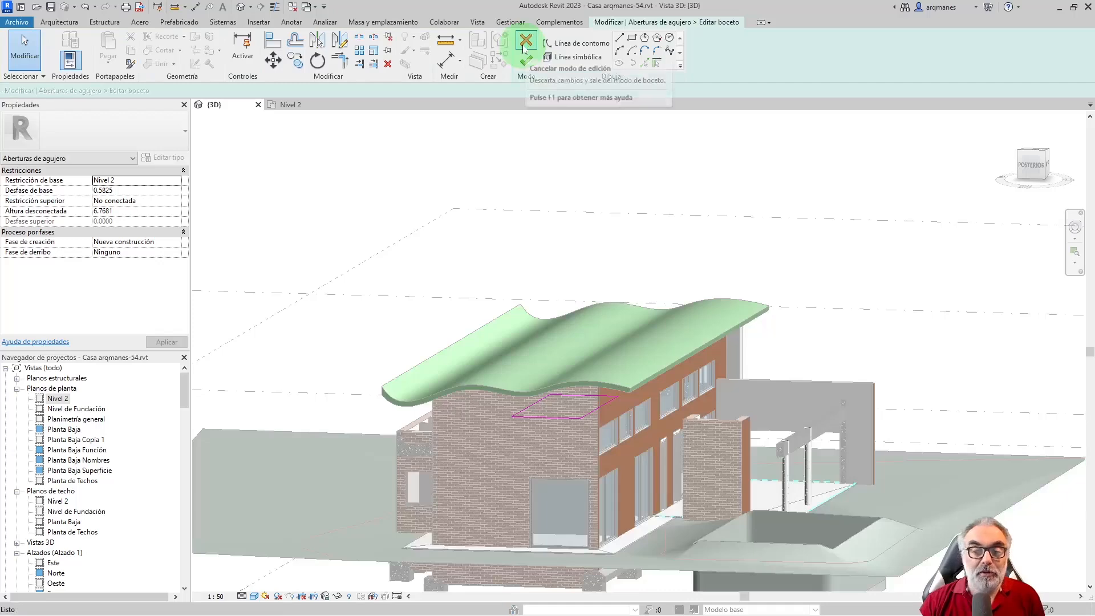
pyautogui.click(620, 63)
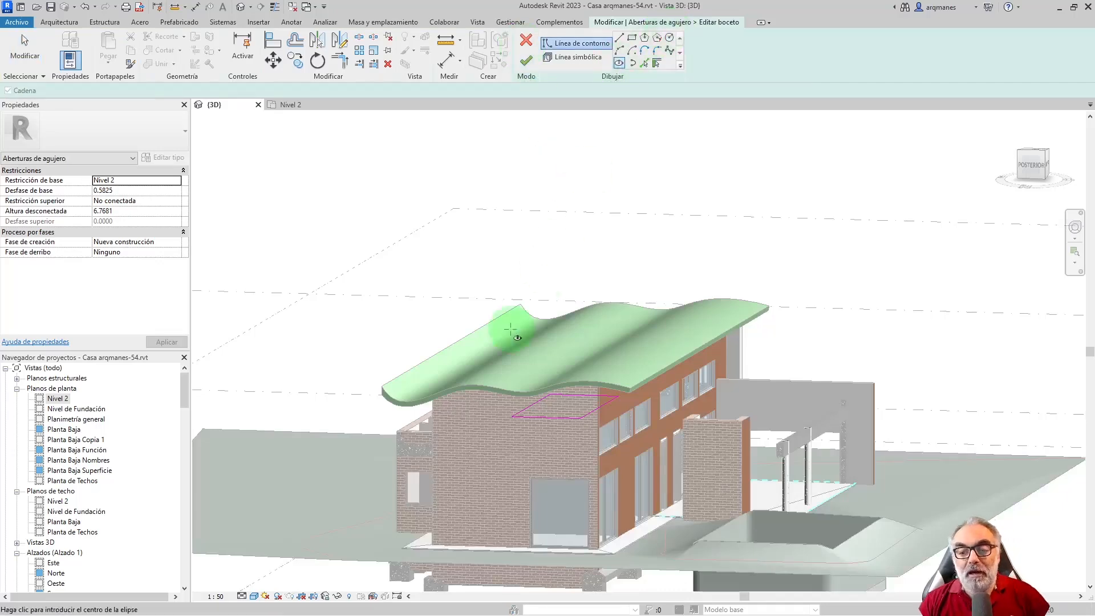
pyautogui.keyDown('shift'); pyautogui.moveTo(690, 300); pyautogui.dragTo(518, 435, button='middle'); pyautogui.keyUp('shift')
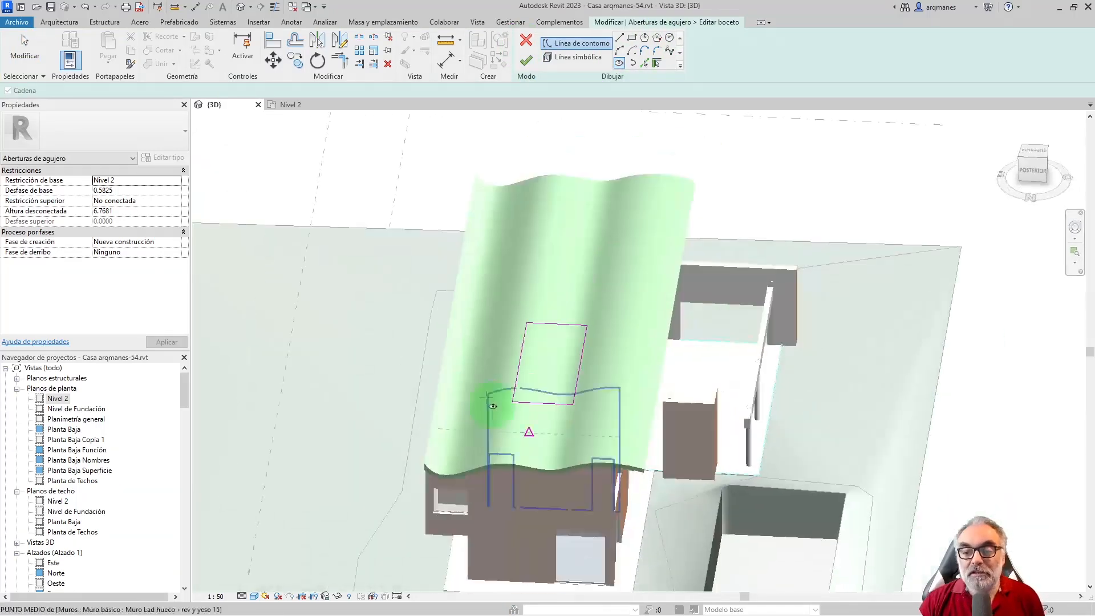
pyautogui.keyDown('shift'); pyautogui.moveTo(555, 392); pyautogui.dragTo(579, 305, button='middle'); pyautogui.keyUp('shift')
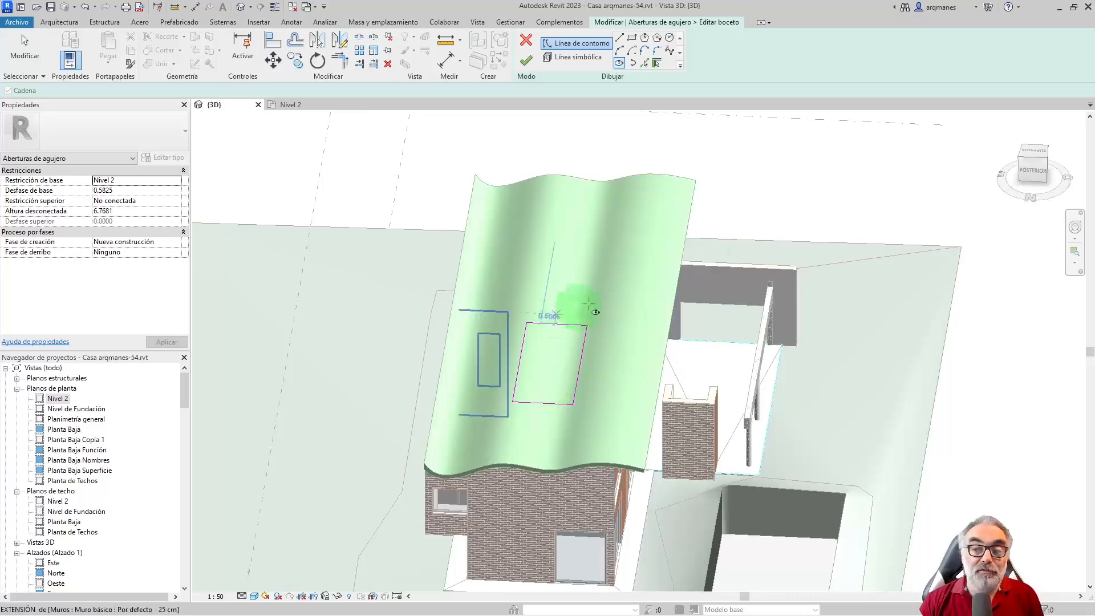
pyautogui.click(1033, 159)
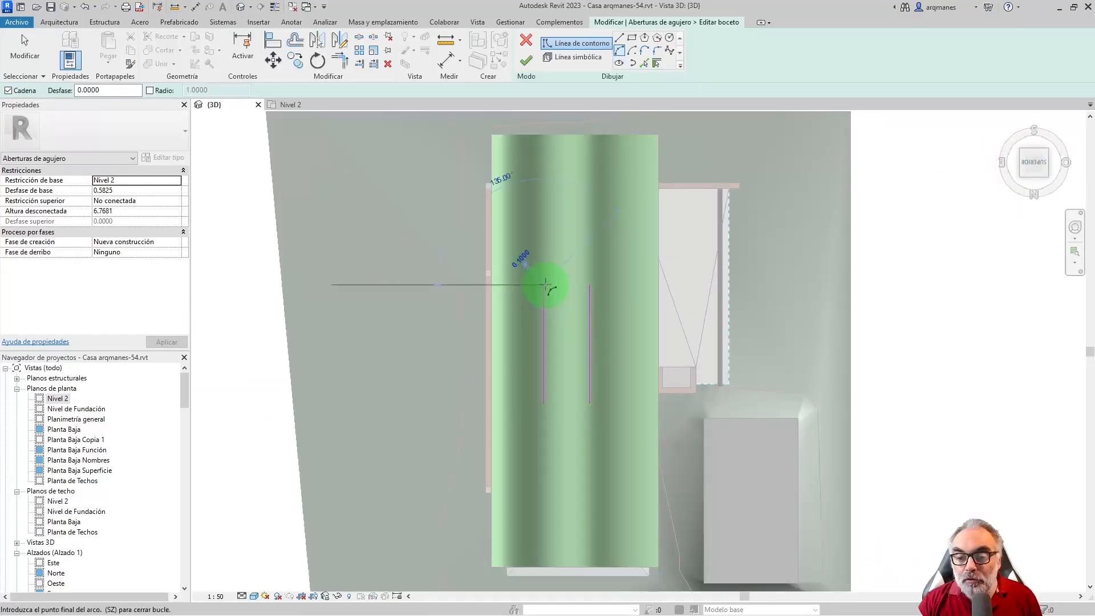
pyautogui.click(544, 285)
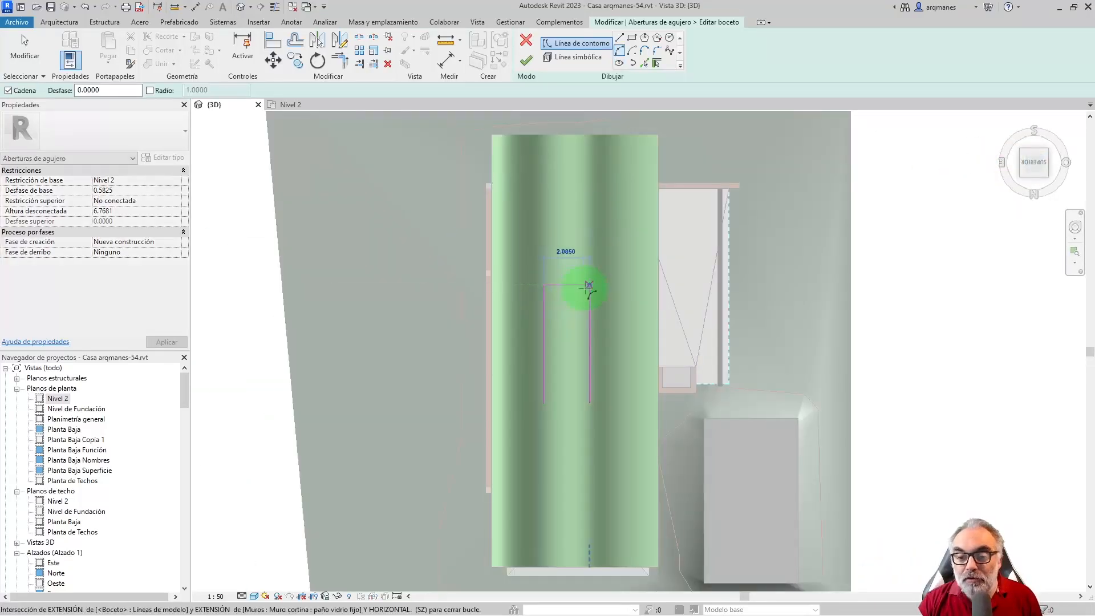
pyautogui.click(590, 285)
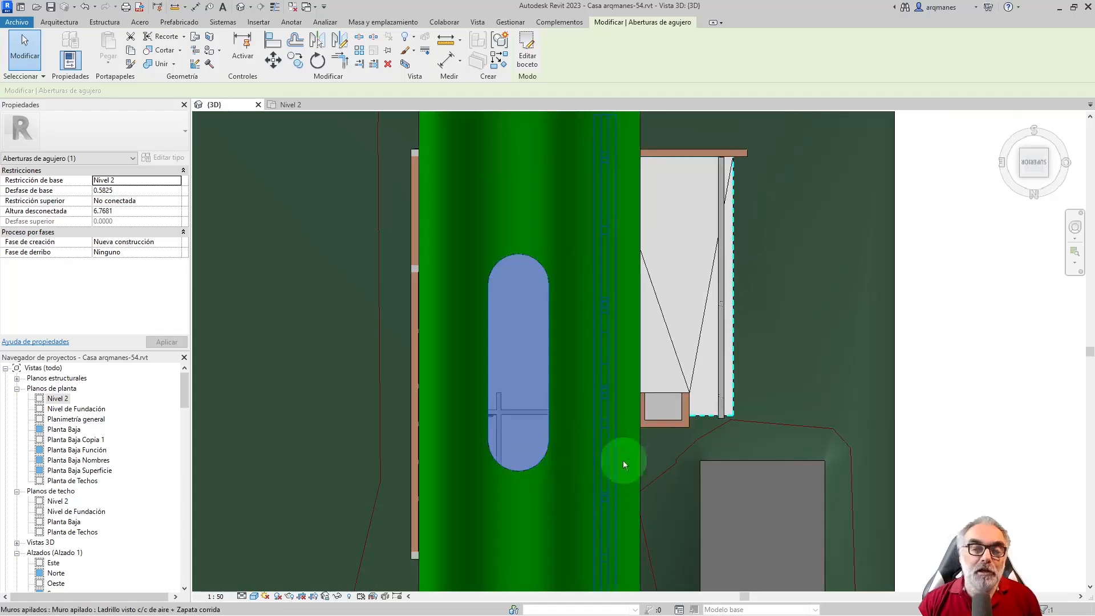
# Step: Extend the shaft's base down through the house to a base offset of about -6.19 m
pyautogui.keyDown('shift'); pyautogui.moveTo(624, 460); pyautogui.dragTo(751, 197, button='middle'); pyautogui.keyUp('shift')
pyautogui.click(897, 249)
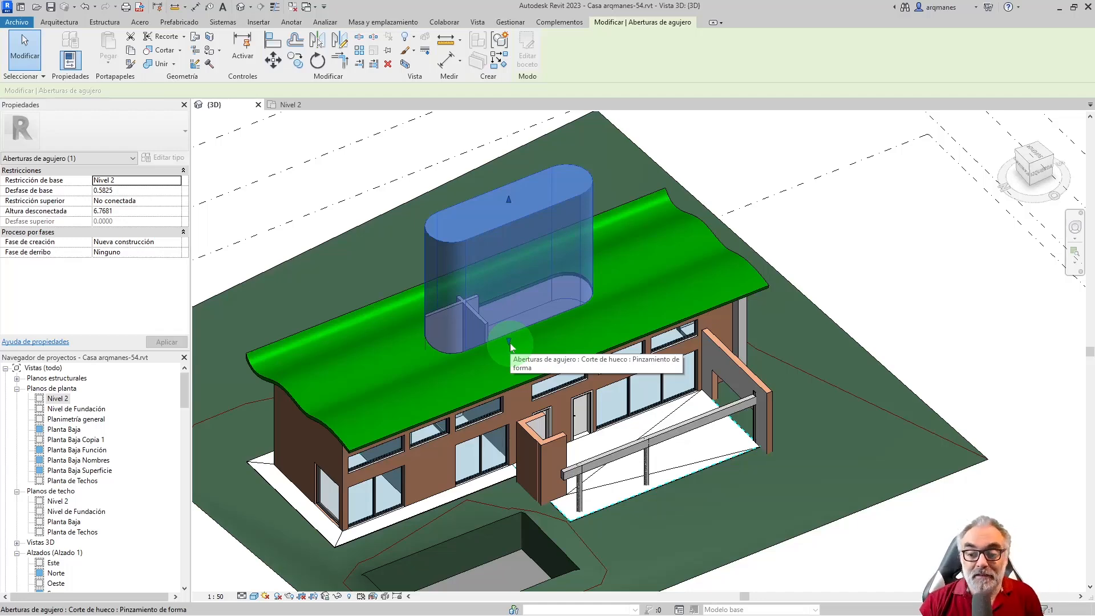
pyautogui.moveTo(510, 343); pyautogui.dragTo(507, 544)
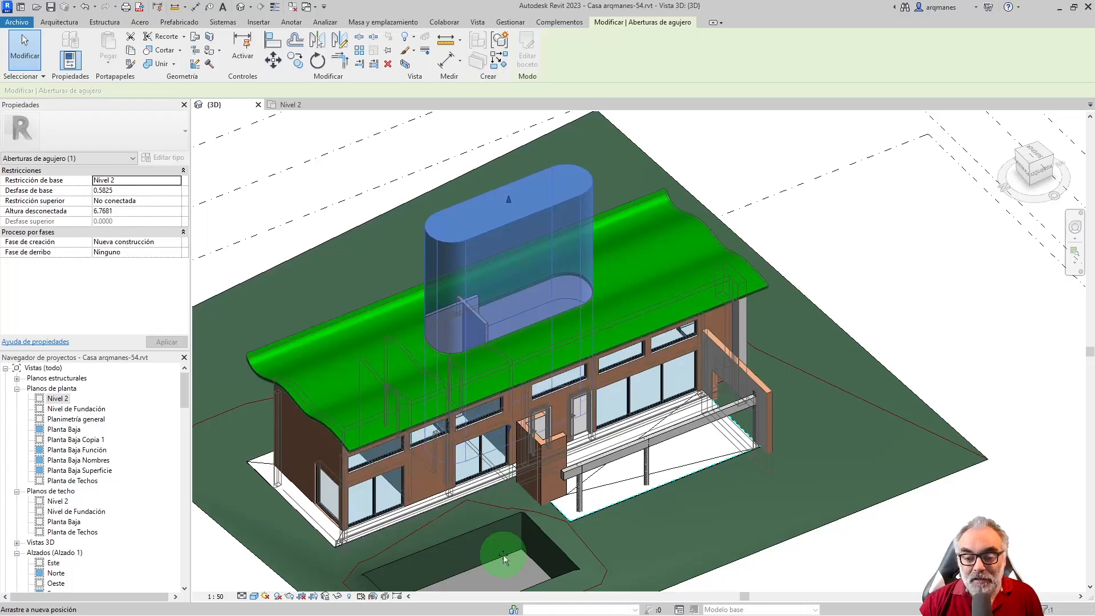
pyautogui.moveTo(504, 558); pyautogui.dragTo(505, 559)
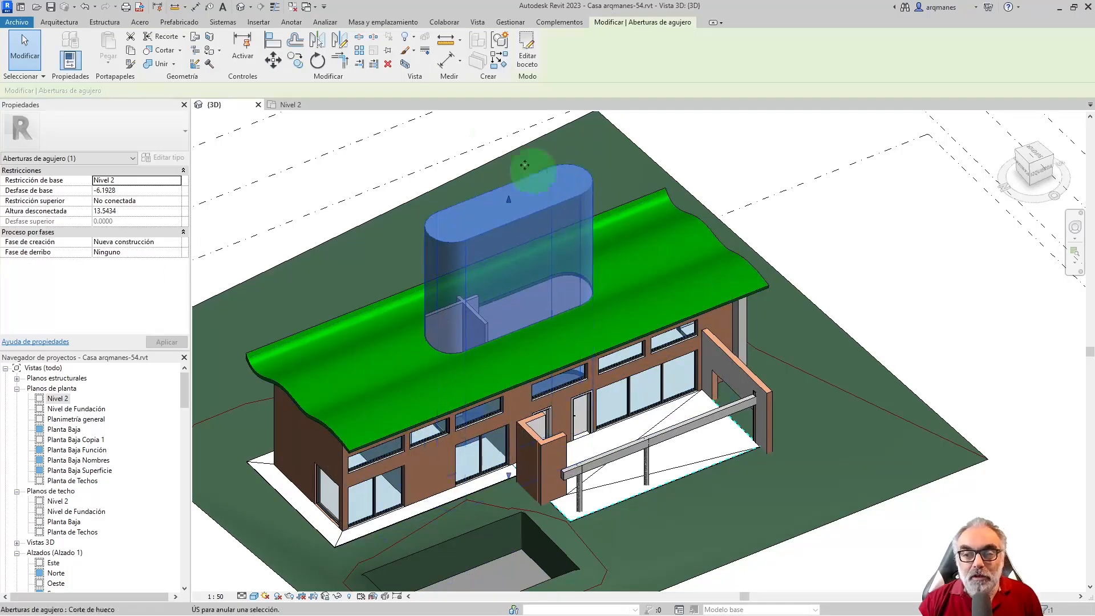
# Step: Move the shaft opening about 5.82 m from the middle of the roof toward the front terrace
pyautogui.click(273, 60)
pyautogui.click(833, 263)
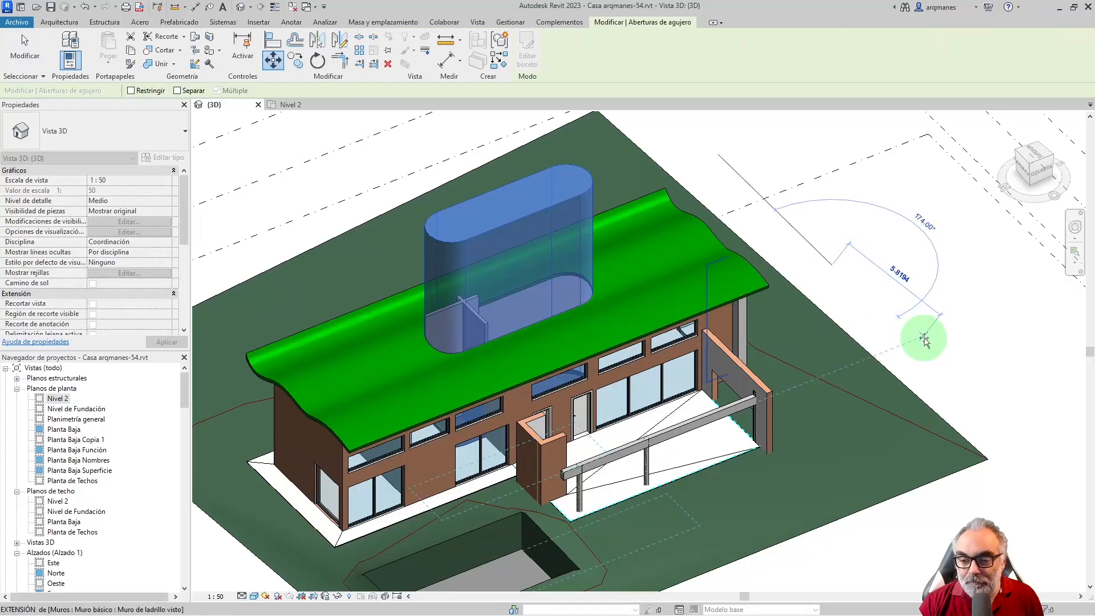
pyautogui.click(924, 340)
pyautogui.scroll(5, 706, 452)
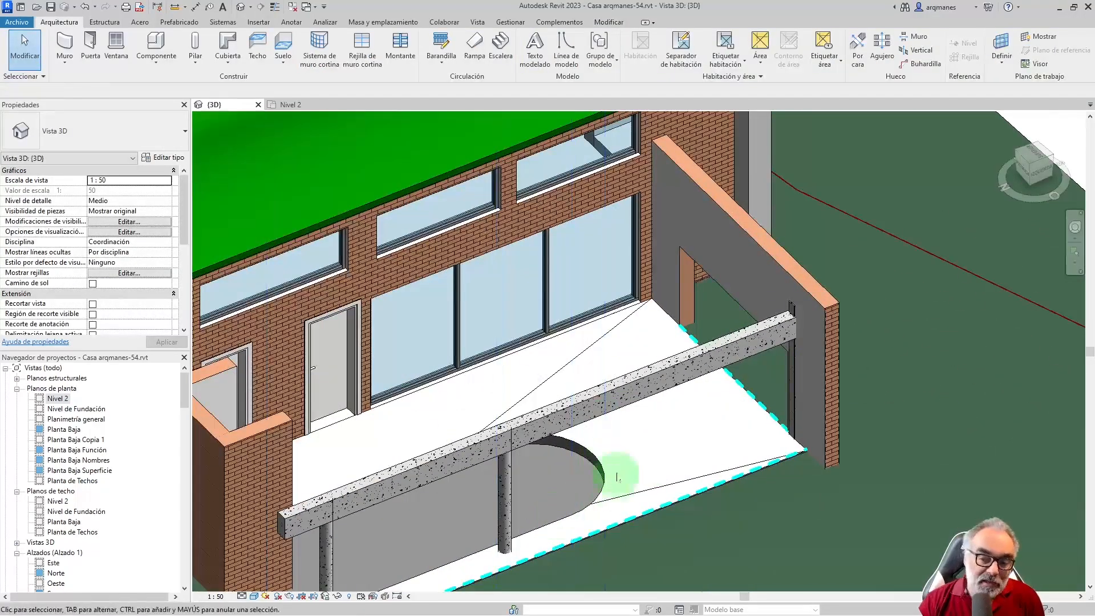
pyautogui.scroll(-5, 587, 465)
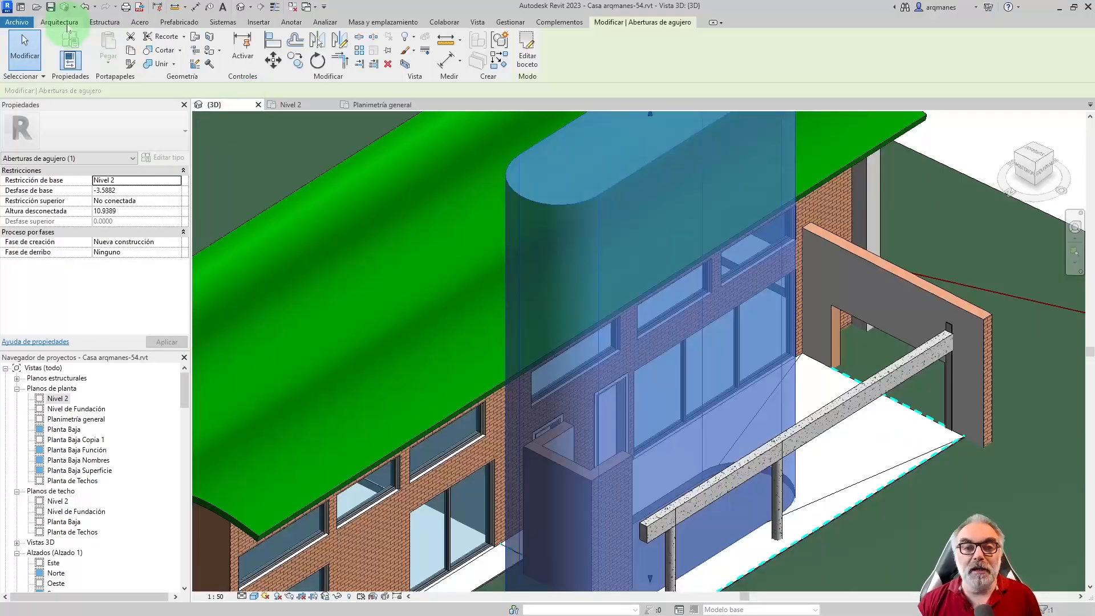
# Step: Create a hip roof by perimeter over the house from the Planta de Techos floor plan
pyautogui.click(68, 26)
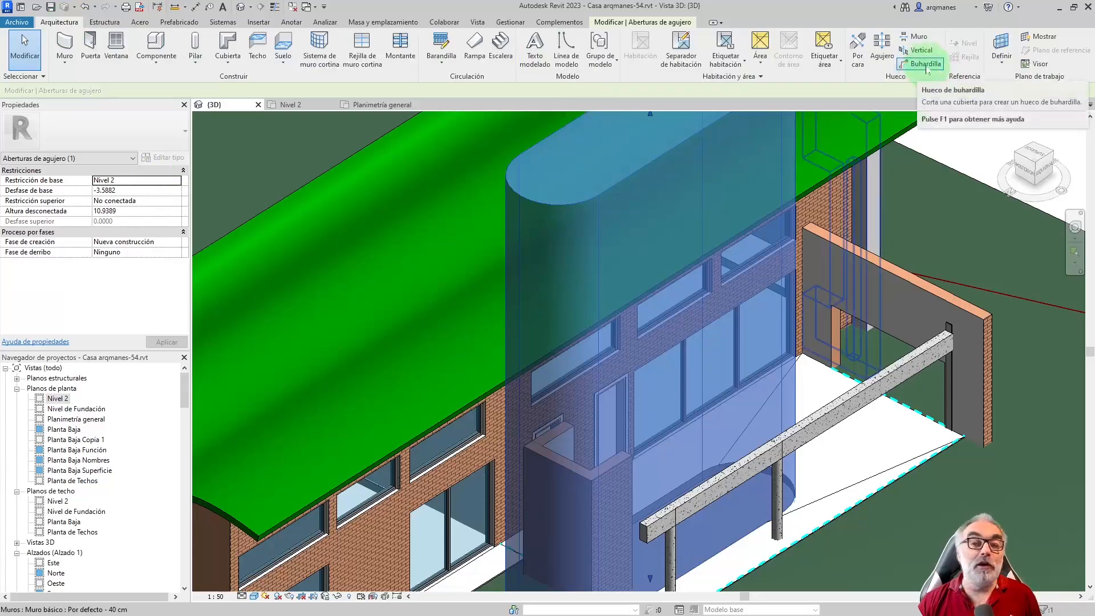
pyautogui.scroll(-5, 709, 282)
pyautogui.keyDown('shift'); pyautogui.moveTo(709, 281); pyautogui.dragTo(436, 222, button='middle'); pyautogui.keyUp('shift')
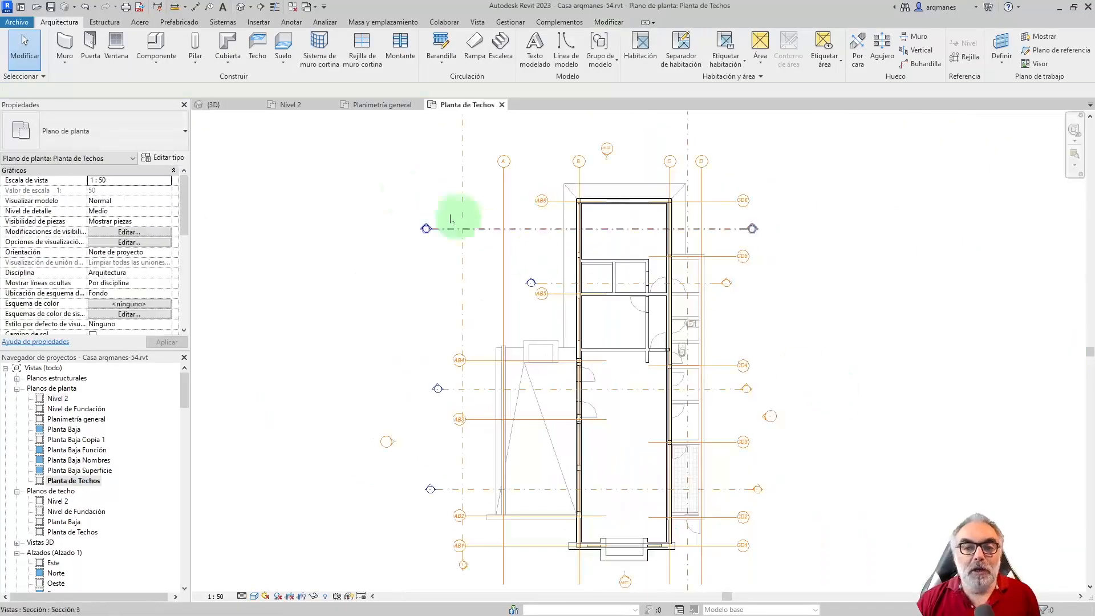
pyautogui.click(228, 60)
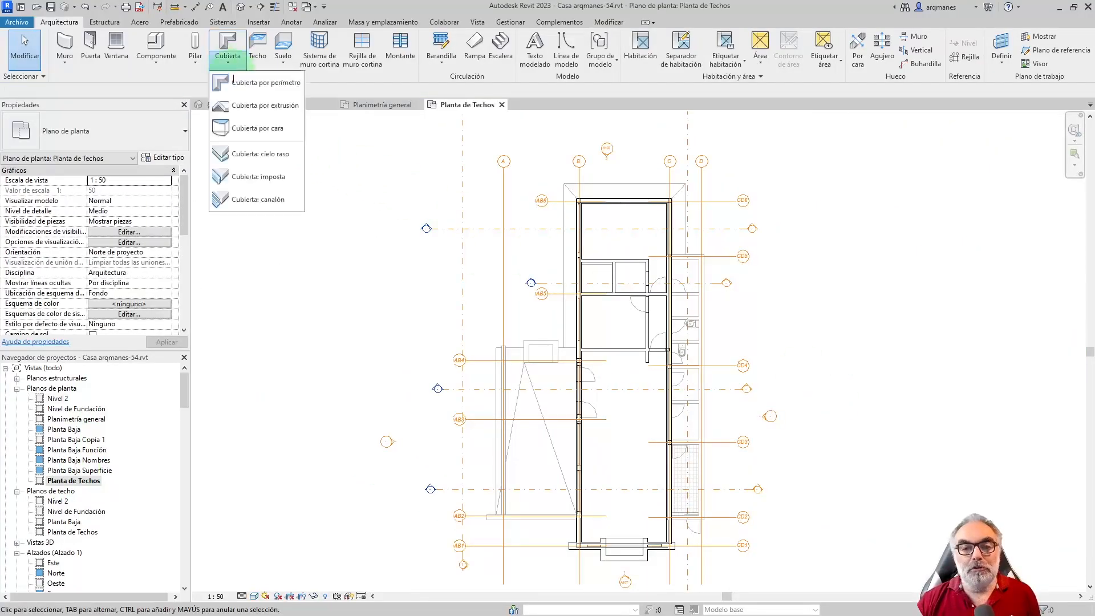
pyautogui.click(265, 83)
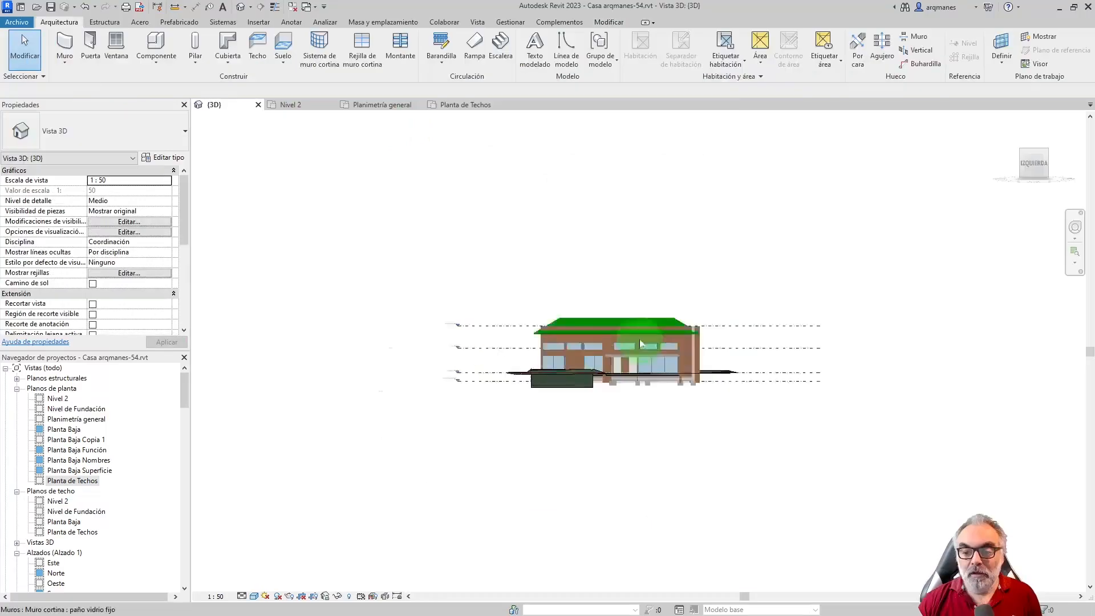
# Step: Select the house walls in the side view and attach their tops to the hip roof
pyautogui.scroll(5, 638, 340)
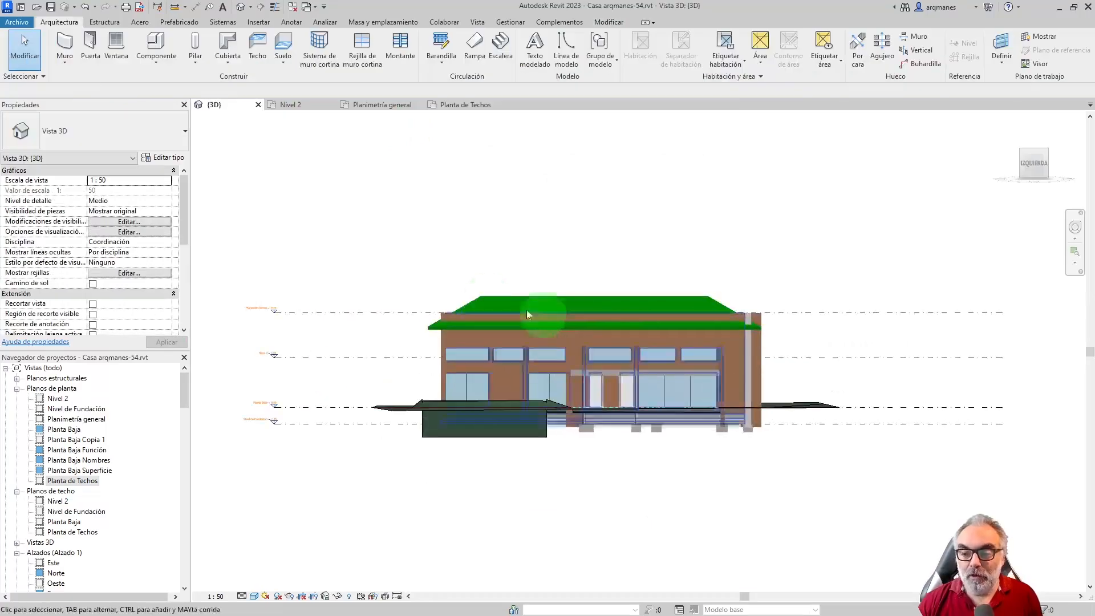
pyautogui.moveTo(934, 368); pyautogui.dragTo(262, 361)
pyautogui.click(624, 46)
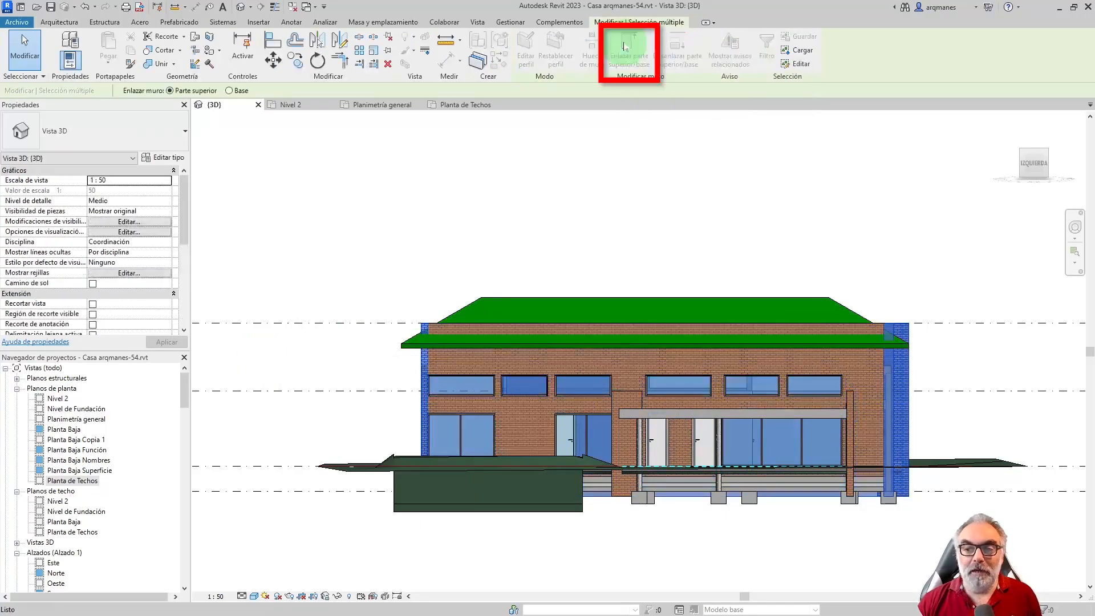
pyautogui.click(474, 301)
# Step: Begin a roof by extrusion with its work plane picked on the hip roof's front eave face, referenced to Planta de Techos
pyautogui.scroll(4, 721, 344)
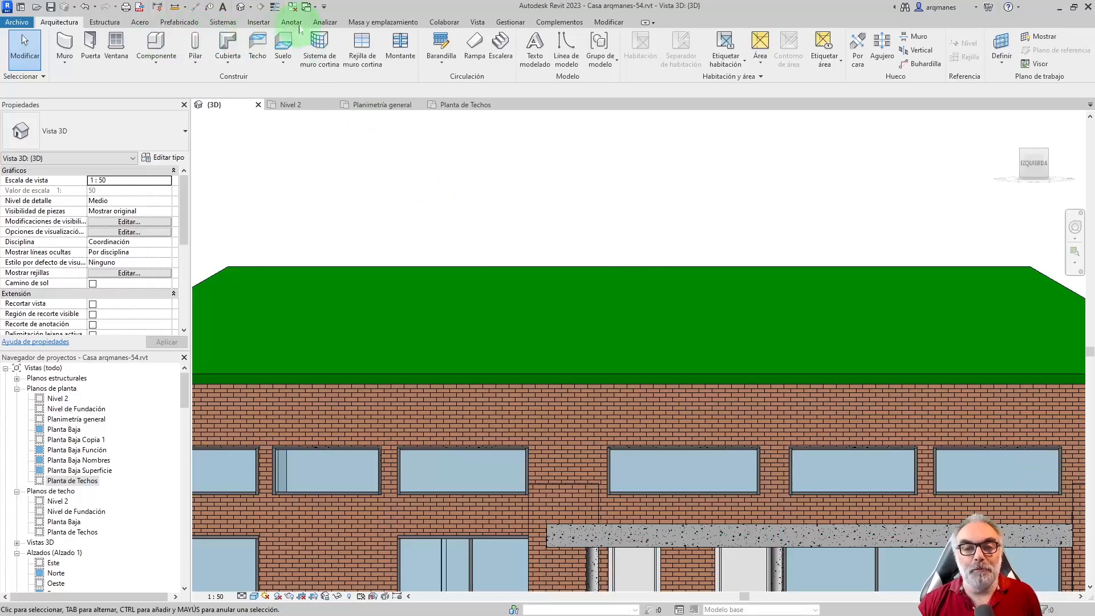
pyautogui.click(228, 57)
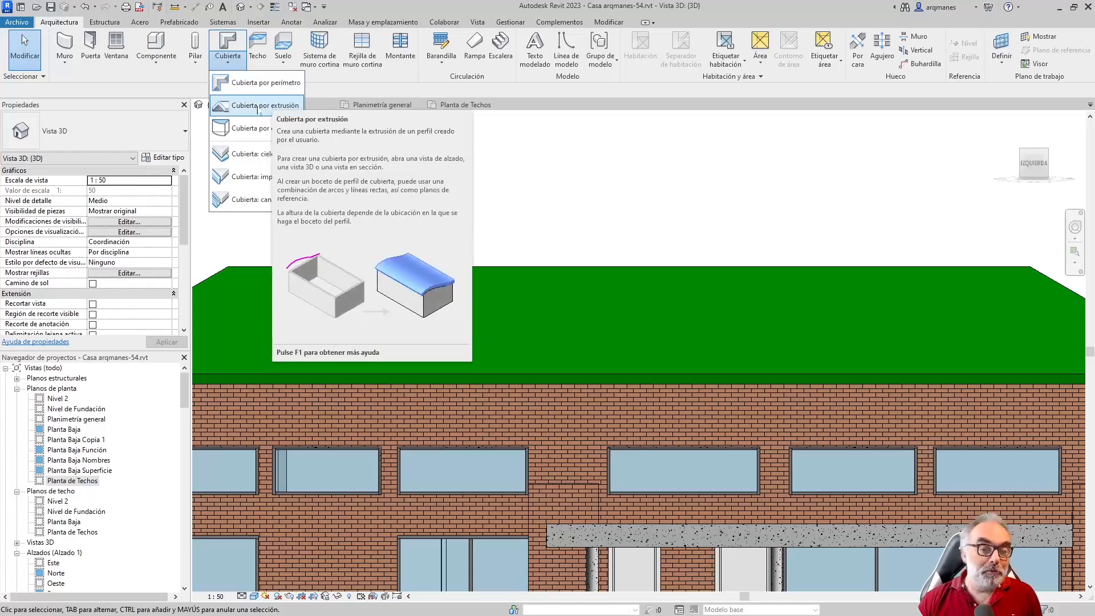
pyautogui.click(257, 106)
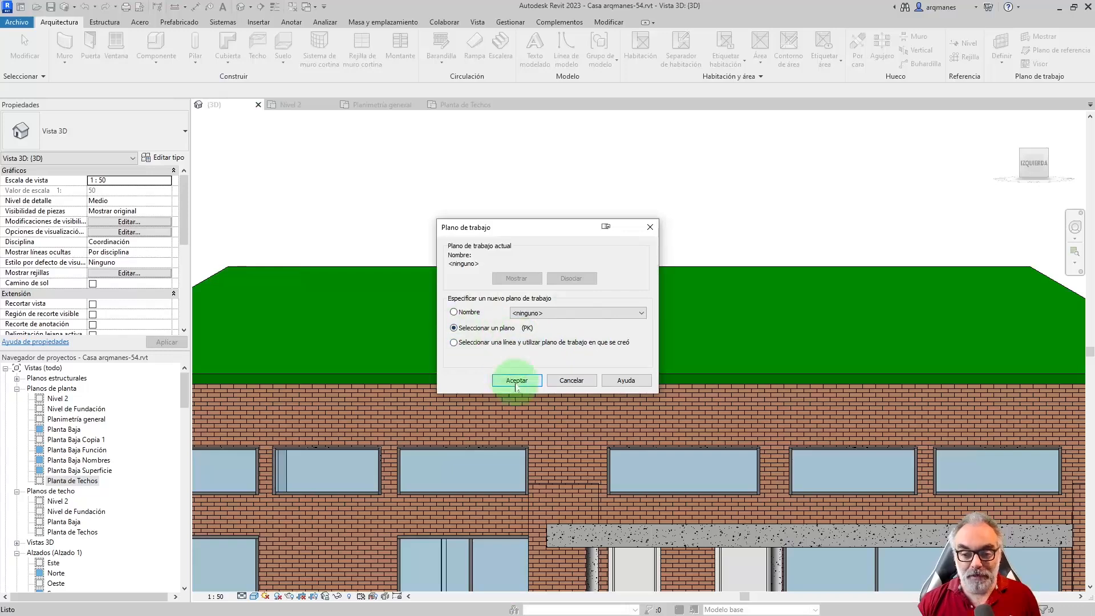
pyautogui.click(516, 380)
pyautogui.click(472, 386)
pyautogui.press('Return')
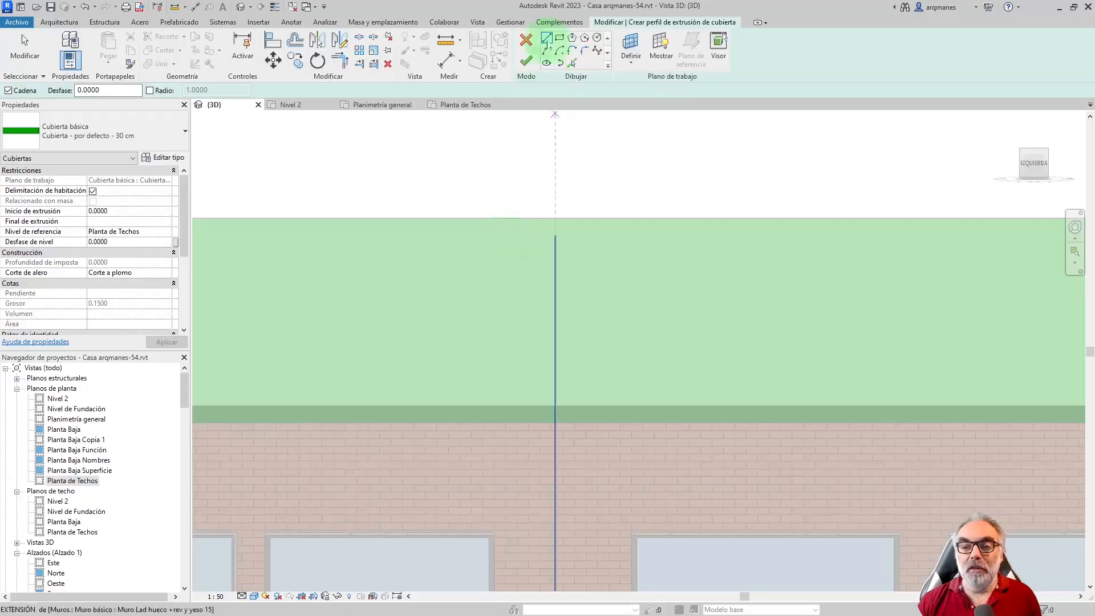
# Step: Sketch a gable profile of two 45° lines meeting at a peak over the front roof slope, and finish the extrusion
pyautogui.click(376, 404)
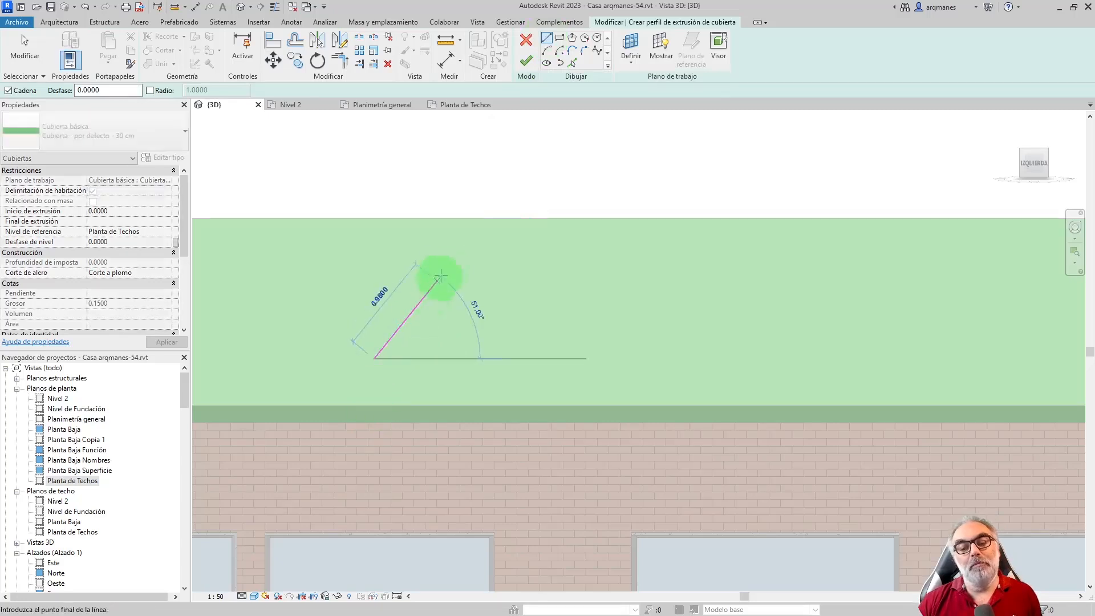
pyautogui.click(469, 262)
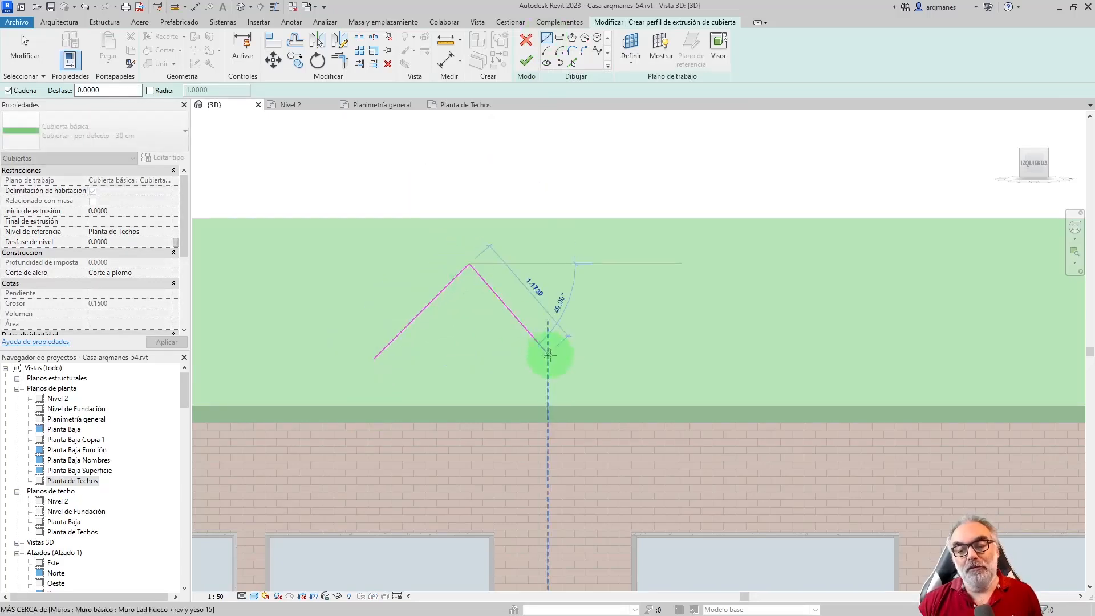
pyautogui.click(573, 365)
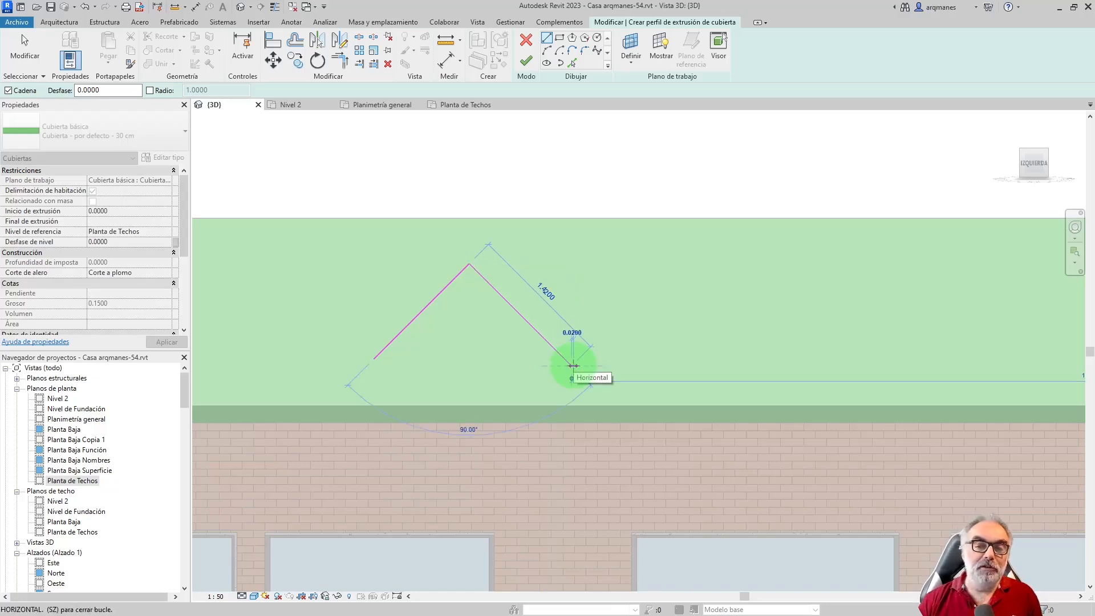
pyautogui.press('Escape')
pyautogui.press('Escape')
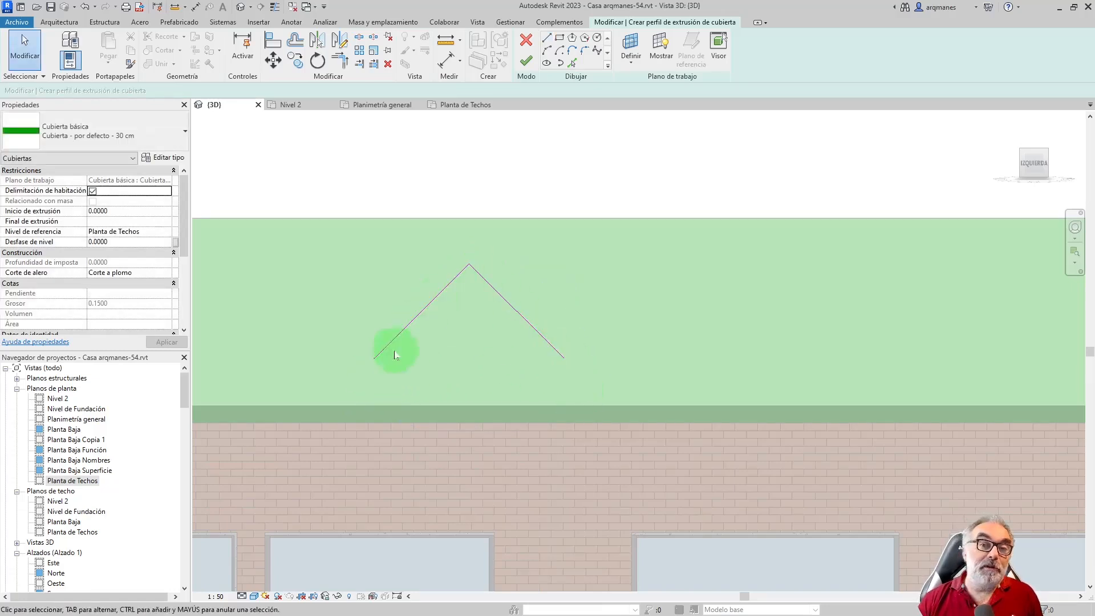
pyautogui.click(526, 60)
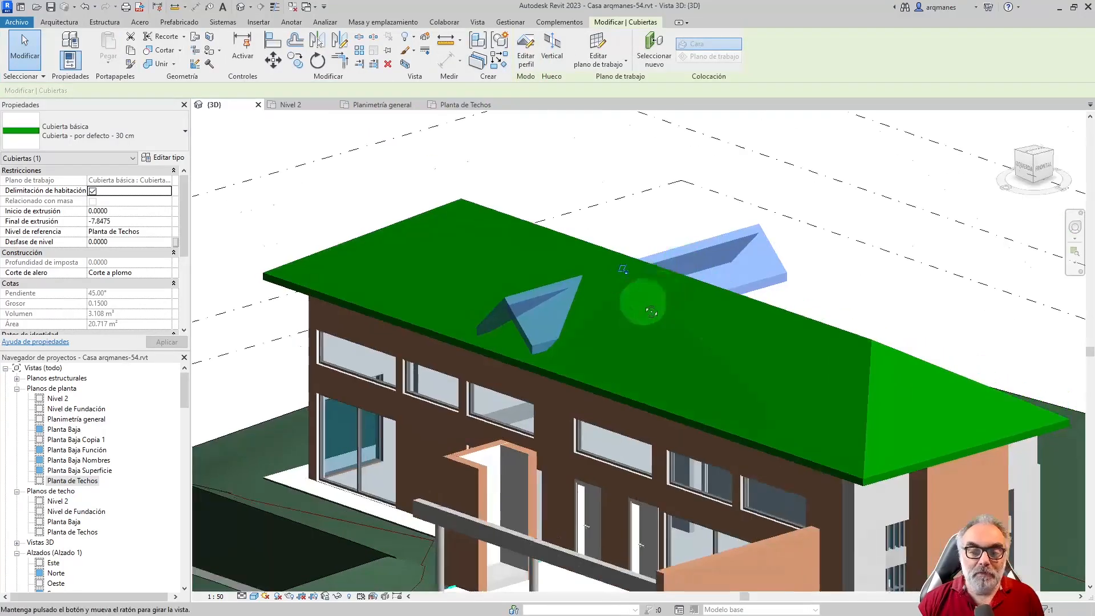
# Step: Shorten the small gable roof through the main roof to an extrusion end of about -5.16 m
pyautogui.moveTo(642, 299)
pyautogui.keyDown('shift'); pyautogui.mouseDown(button='middle')
pyautogui.moveTo(633, 312)
pyautogui.moveTo(649, 318)
pyautogui.mouseUp(button='middle'); pyautogui.keyUp('shift')
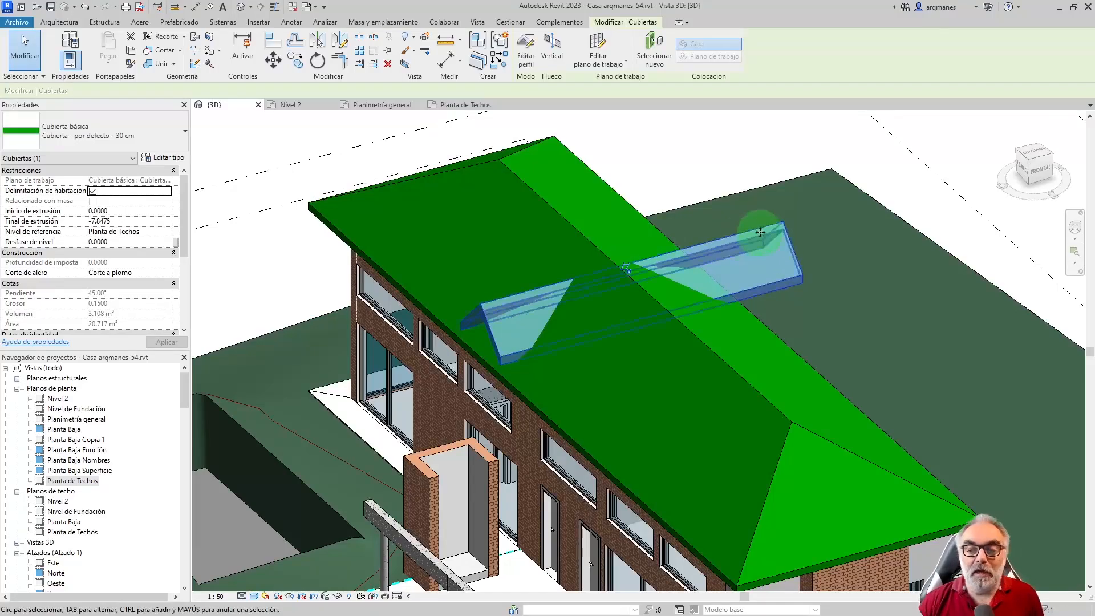
pyautogui.keyDown('shift'); pyautogui.moveTo(761, 238); pyautogui.dragTo(664, 285, button='middle'); pyautogui.keyUp('shift')
pyautogui.moveTo(663, 288); pyautogui.dragTo(616, 303)
pyautogui.moveTo(522, 341); pyautogui.dragTo(559, 317)
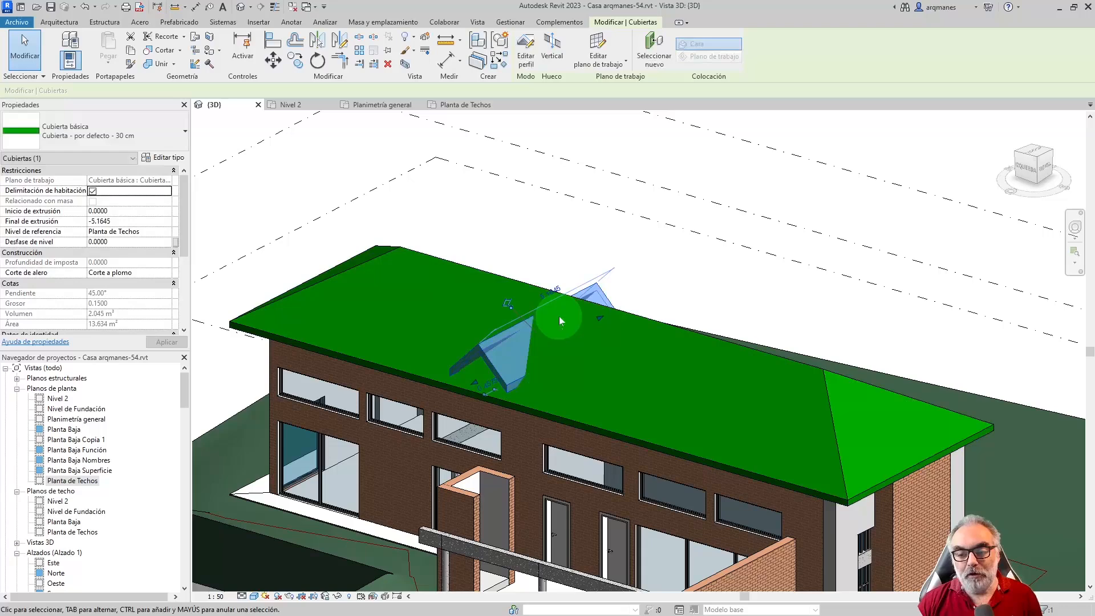
# Step: Set the small gable roof's extrusion end to -1.0000
pyautogui.scroll(4, 551, 313)
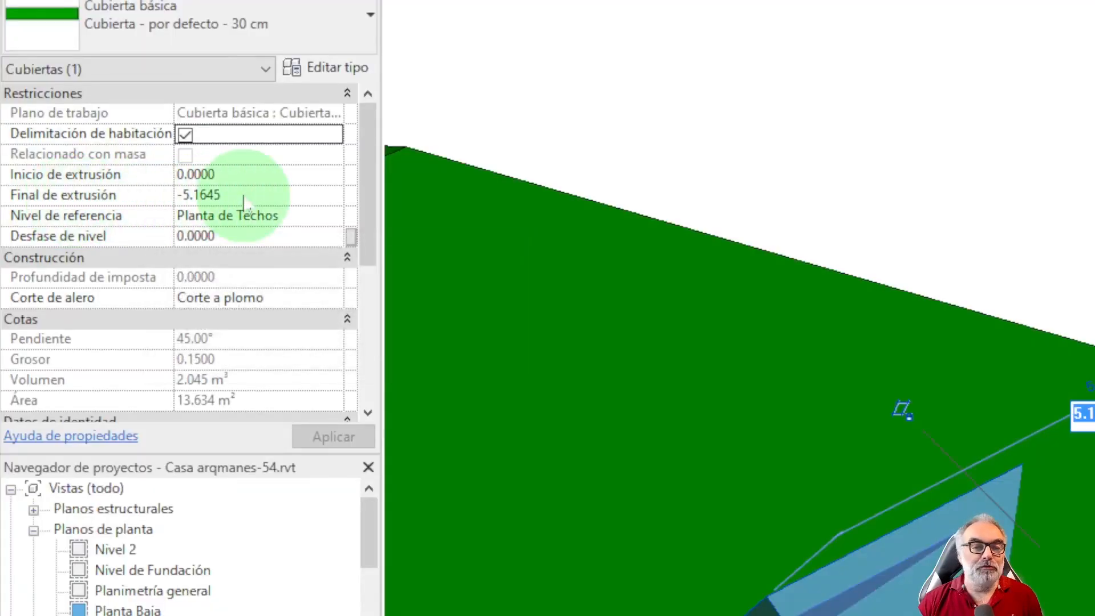
pyautogui.click(244, 202)
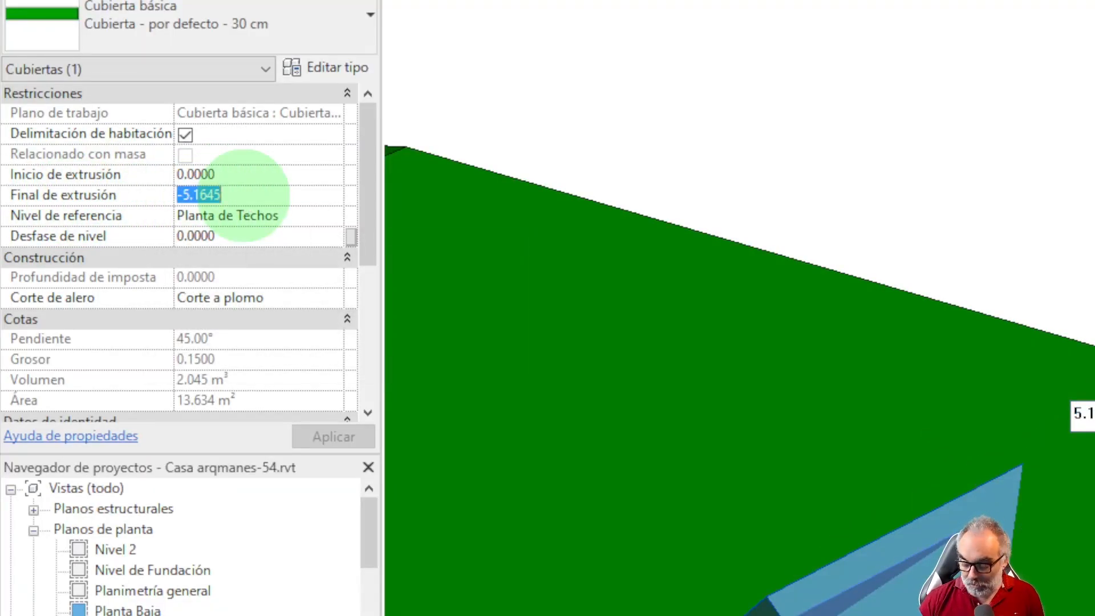
pyautogui.write('-1.0000')
pyautogui.click(311, 443)
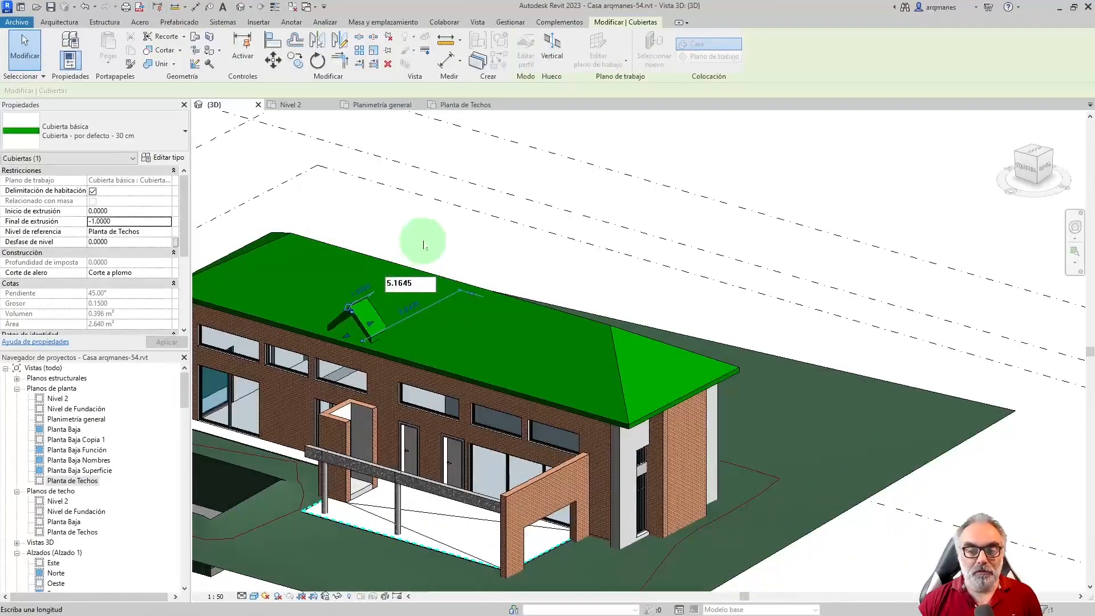
# Step: Stretch the small gable roof's rear end to about -2.44 m, and pull it back to a short stub at the front slope
pyautogui.scroll(4, 285, 272)
pyautogui.scroll(-2, 379, 313)
pyautogui.scroll(4, 393, 339)
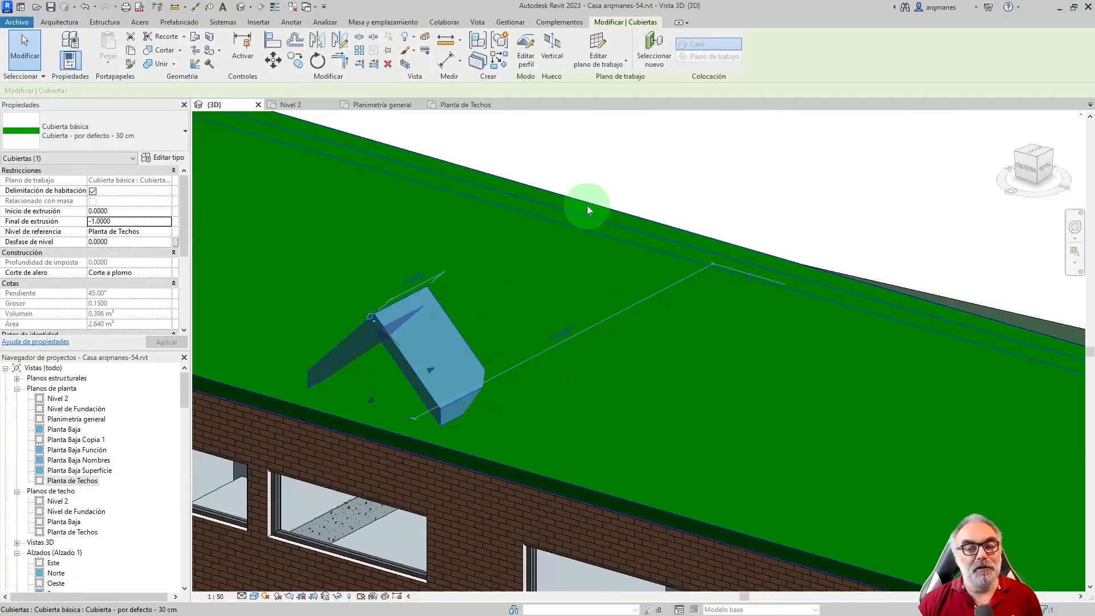
pyautogui.moveTo(431, 368); pyautogui.dragTo(571, 295)
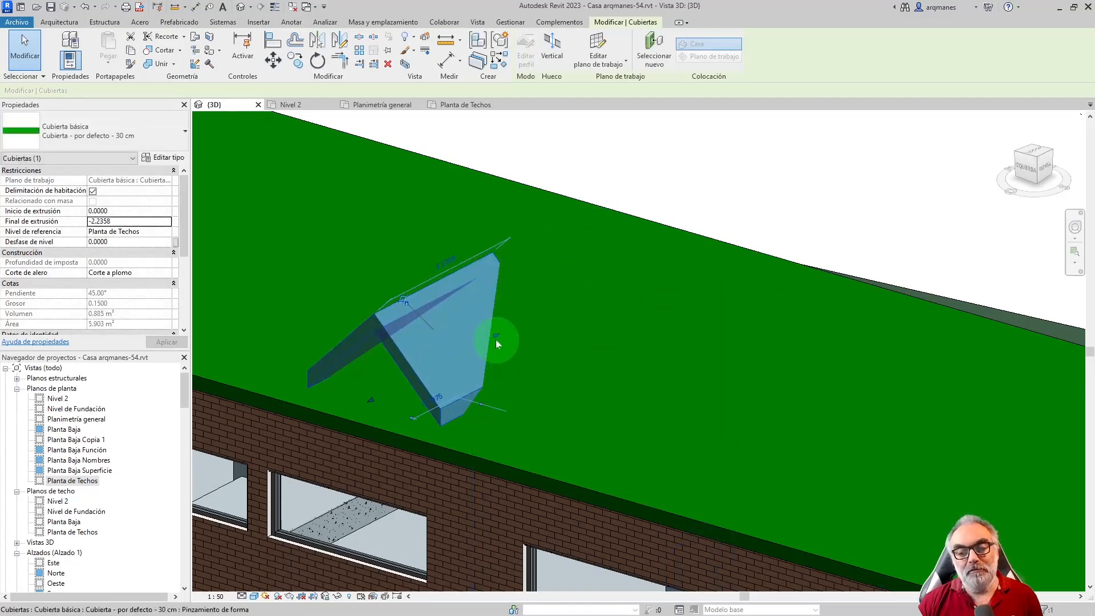
pyautogui.moveTo(495, 337); pyautogui.dragTo(521, 325)
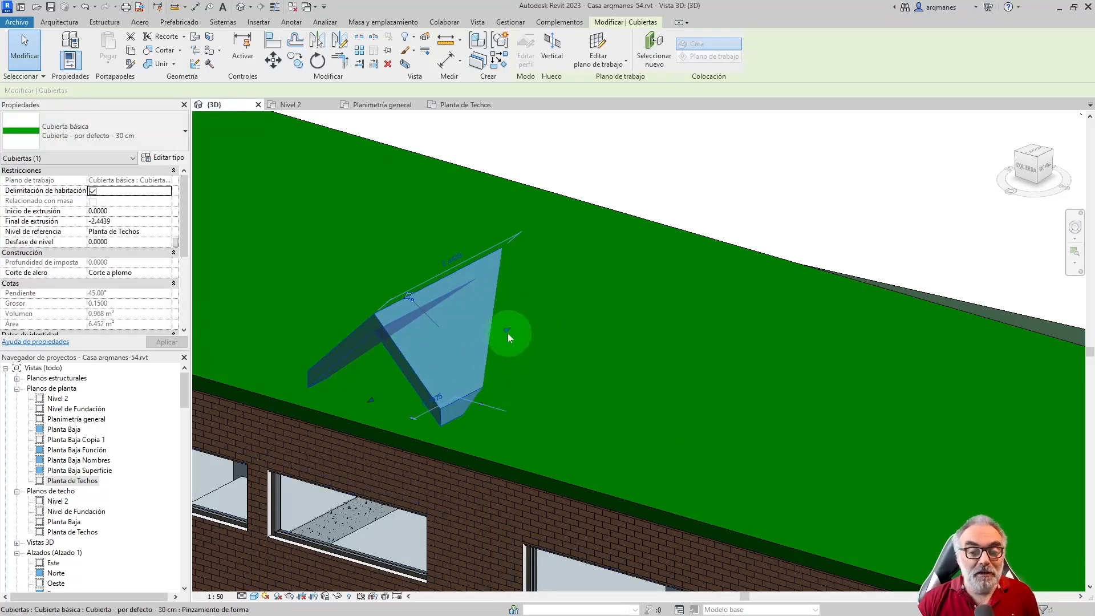
pyautogui.moveTo(507, 330); pyautogui.dragTo(289, 429)
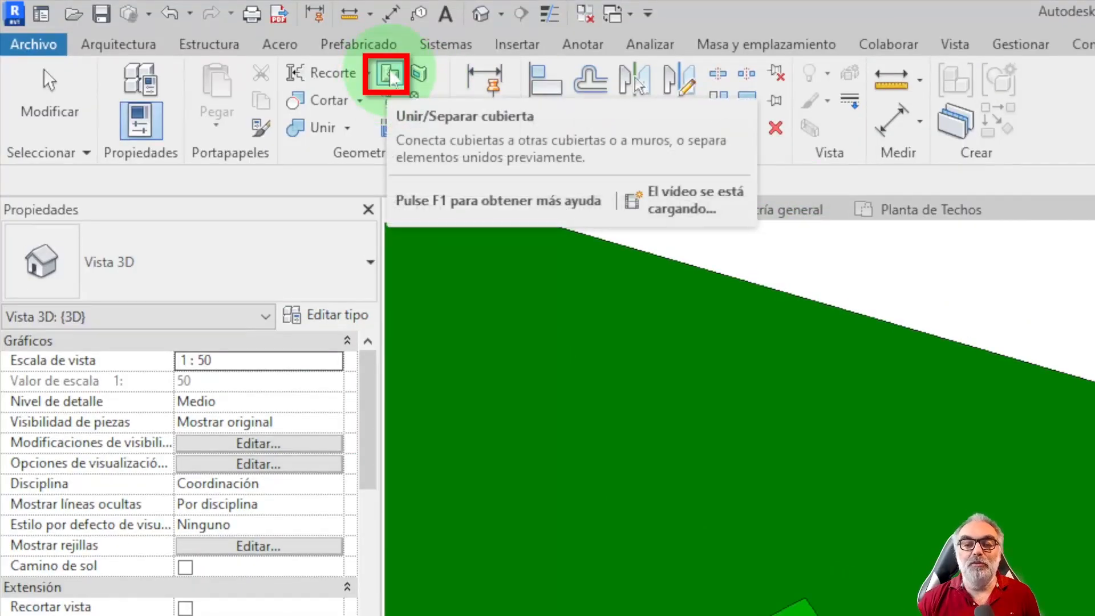
# Step: Join the small gable roof to the main roof, using its rear edge and the front slope of the hip roof
pyautogui.click(392, 75)
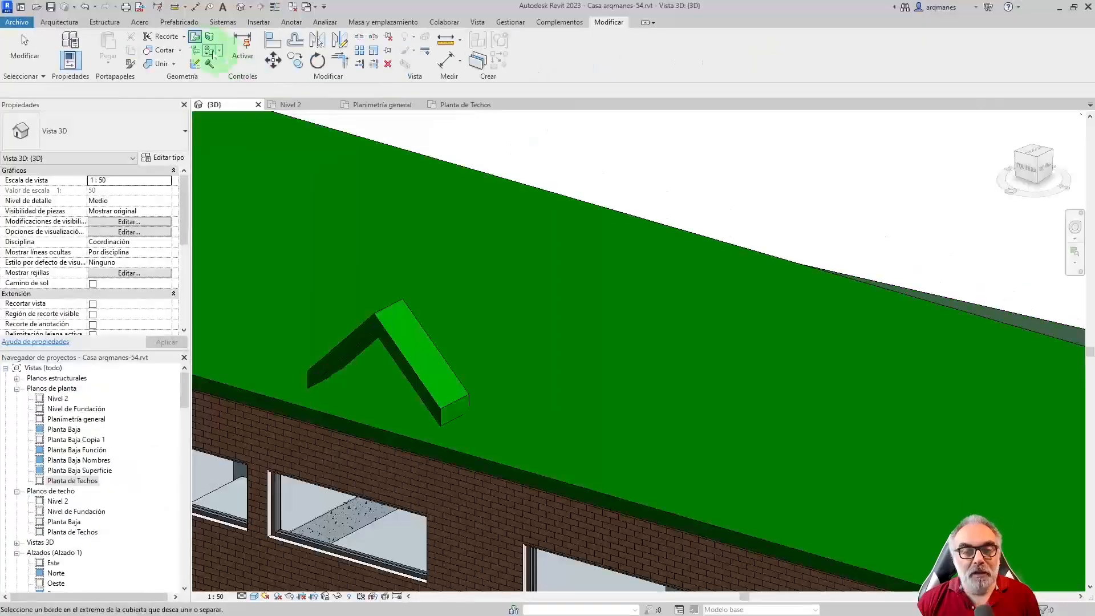
pyautogui.click(196, 38)
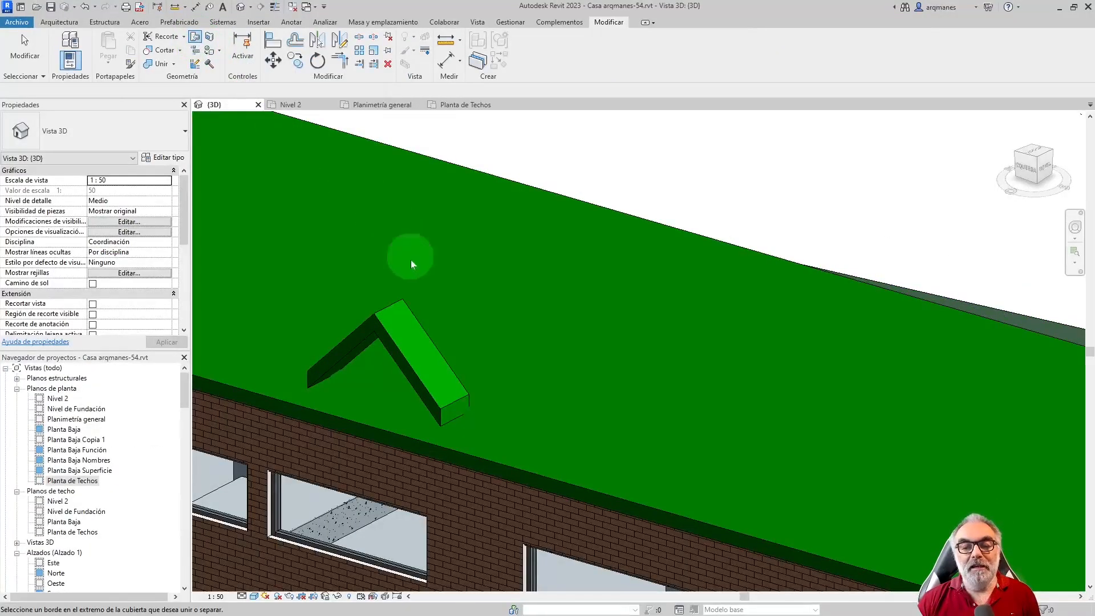
pyautogui.scroll(3, 411, 317)
pyautogui.keyDown('shift'); pyautogui.moveTo(491, 339); pyautogui.dragTo(443, 344, button='middle'); pyautogui.keyUp('shift')
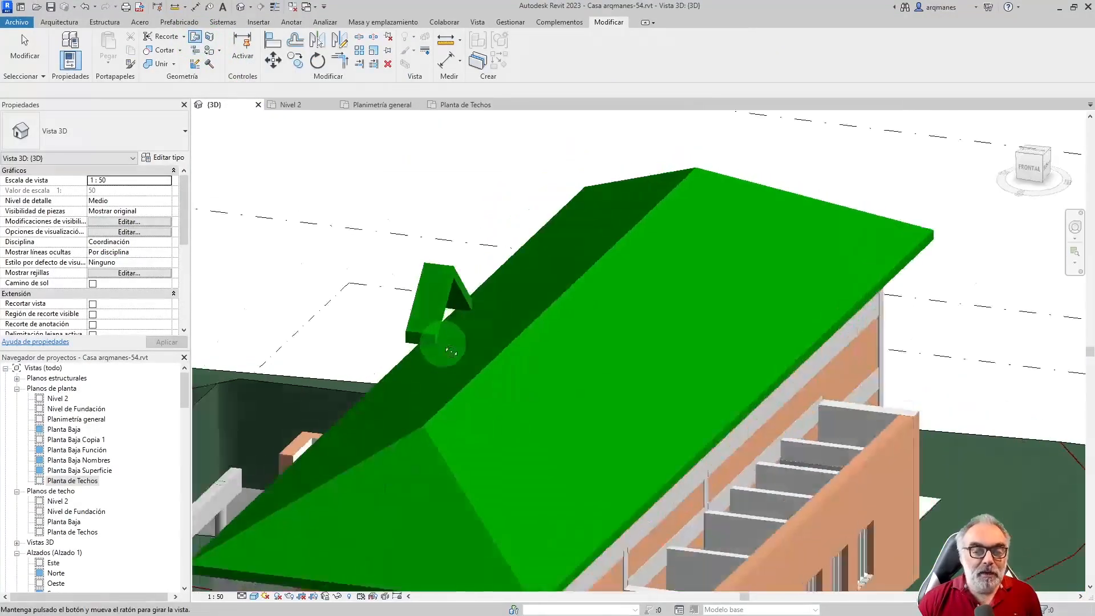
pyautogui.scroll(3, 413, 296)
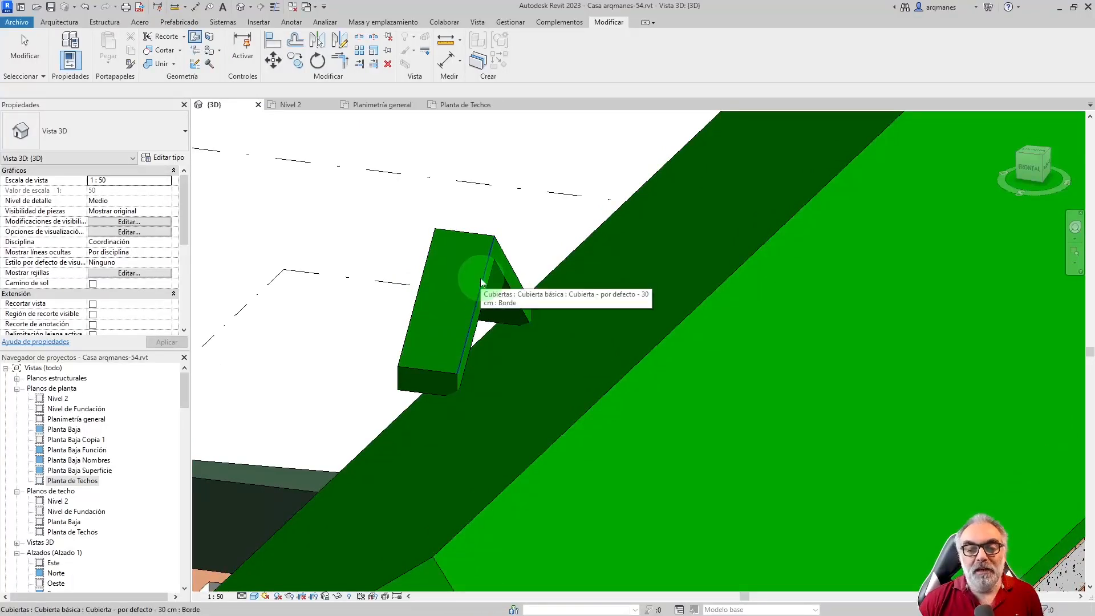
pyautogui.keyDown('shift'); pyautogui.moveTo(489, 288); pyautogui.dragTo(491, 336, button='middle'); pyautogui.keyUp('shift')
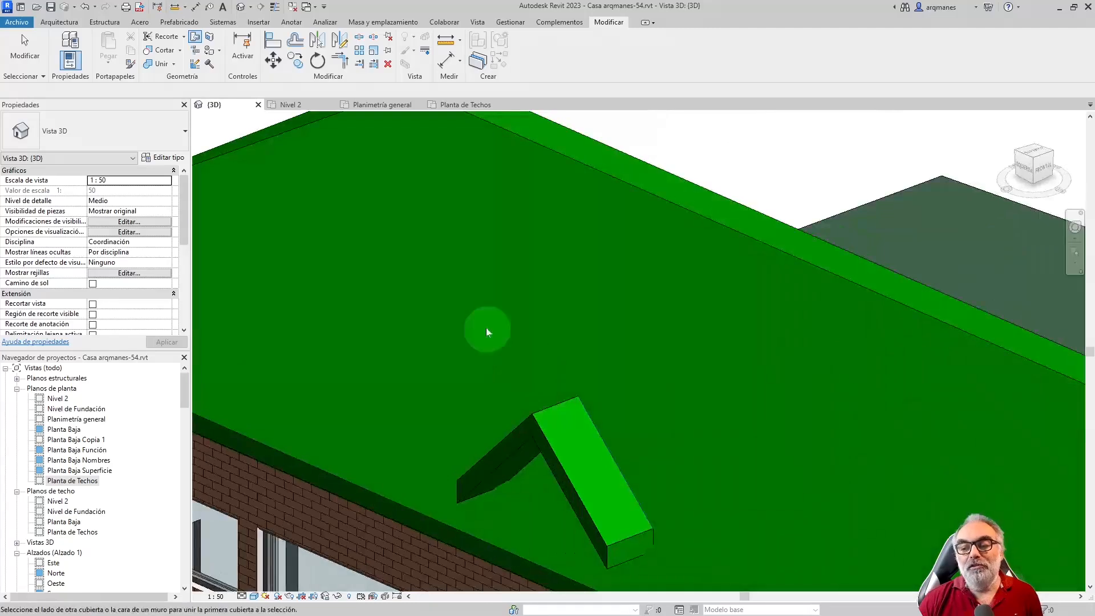
pyautogui.scroll(-3, 490, 336)
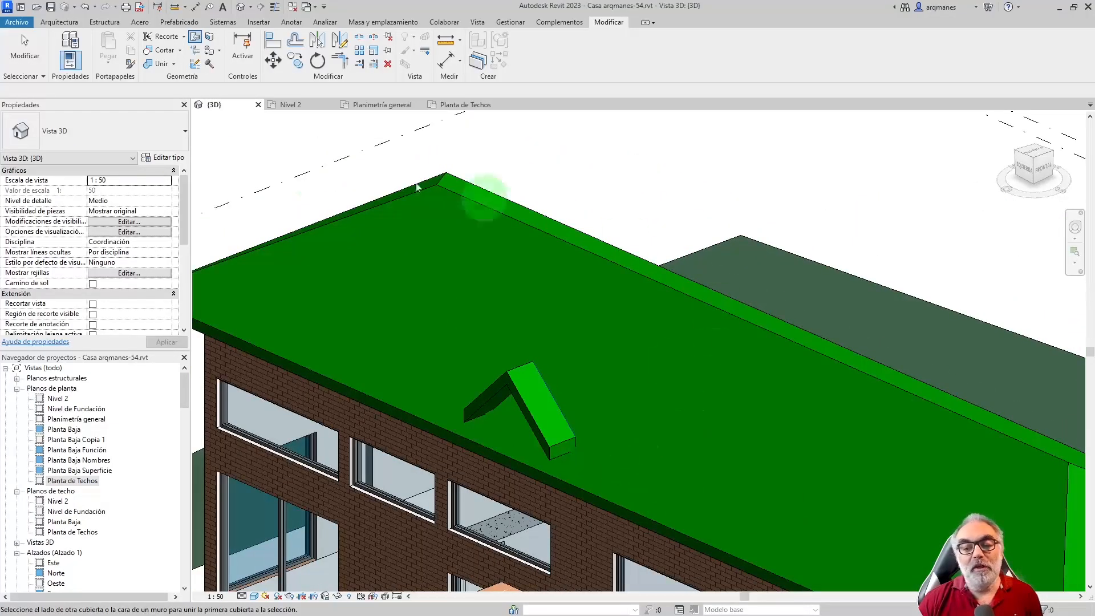
pyautogui.click(592, 492)
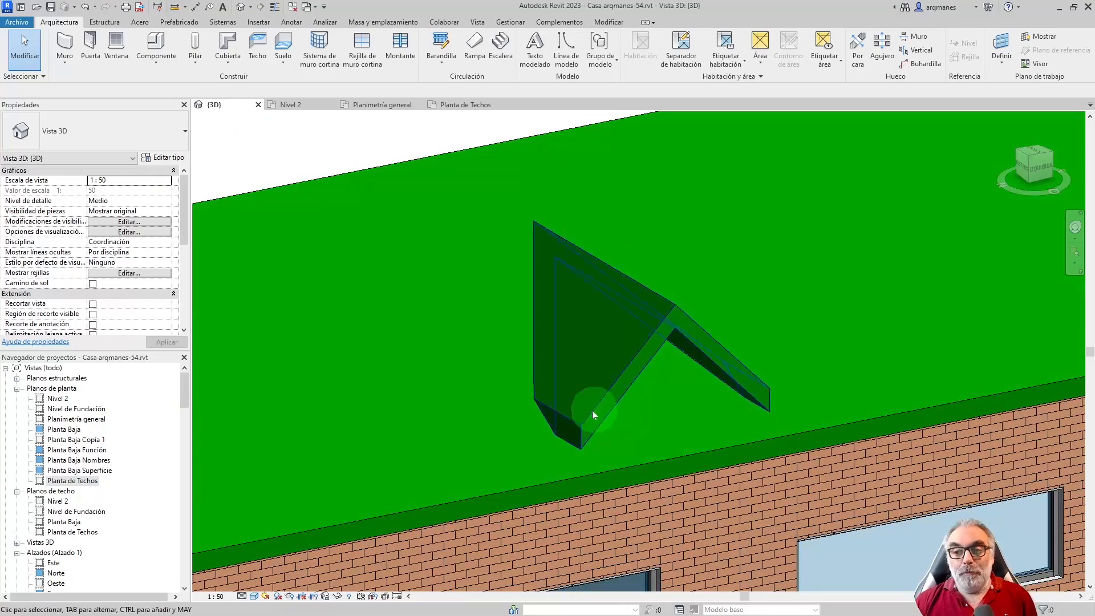
pyautogui.scroll(3, 651, 380)
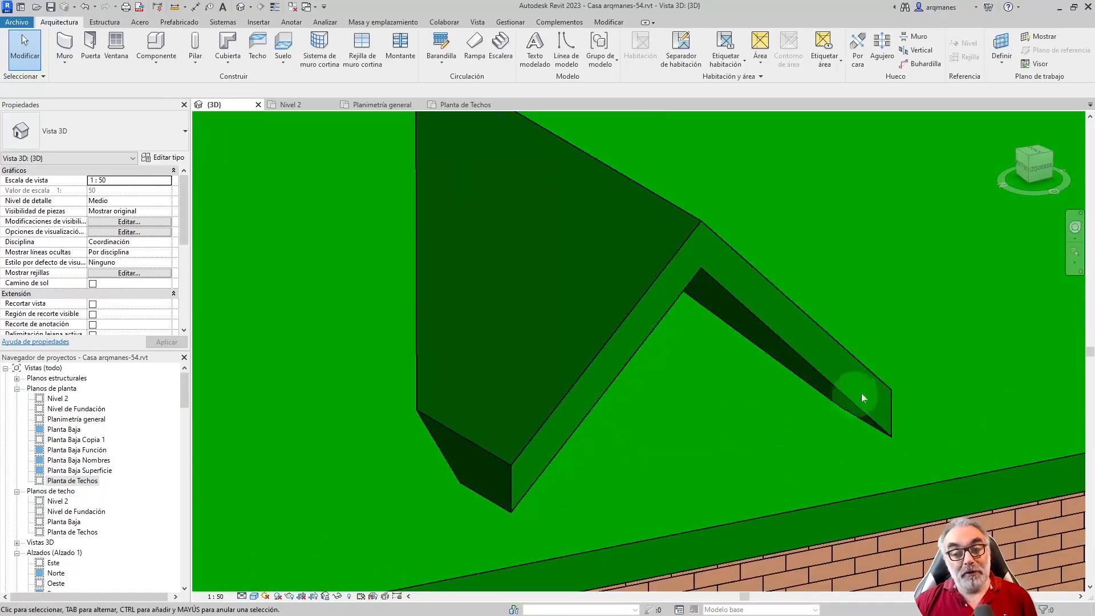
pyautogui.click(926, 70)
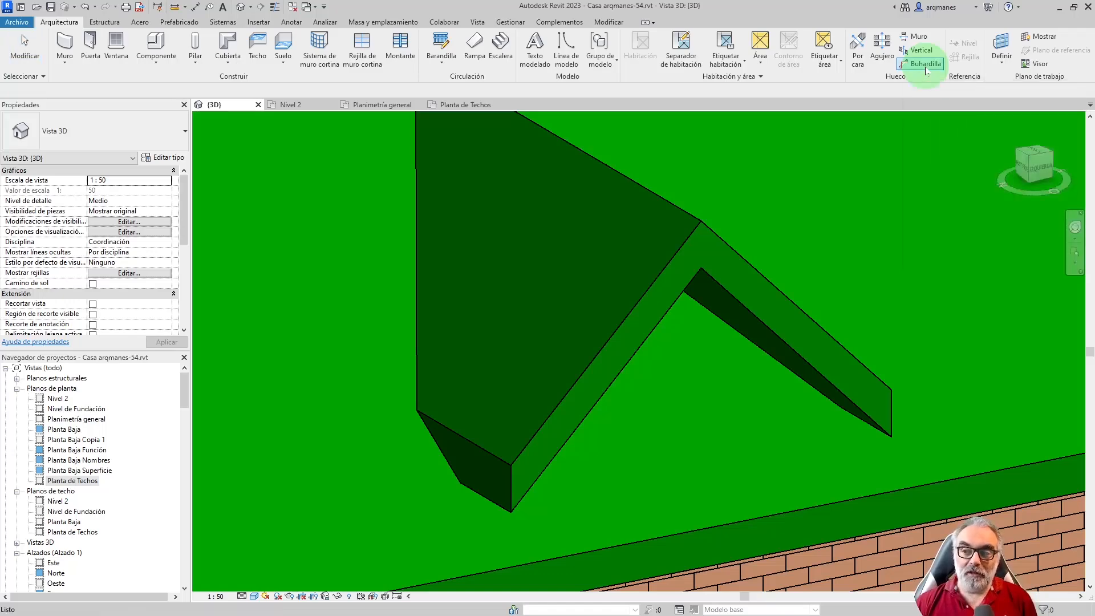
pyautogui.click(680, 532)
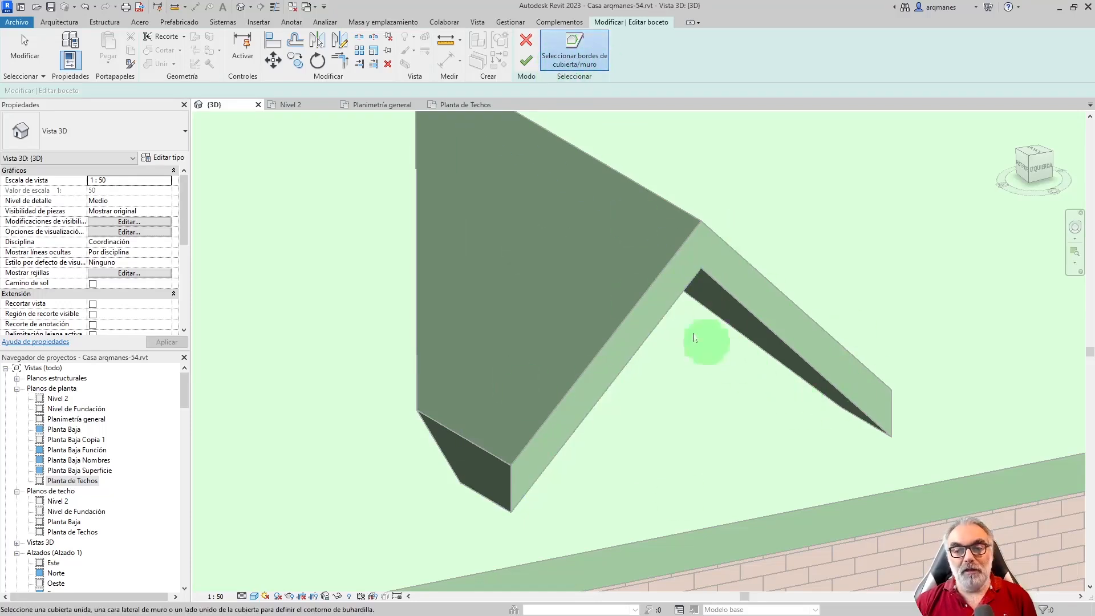
pyautogui.click(645, 296)
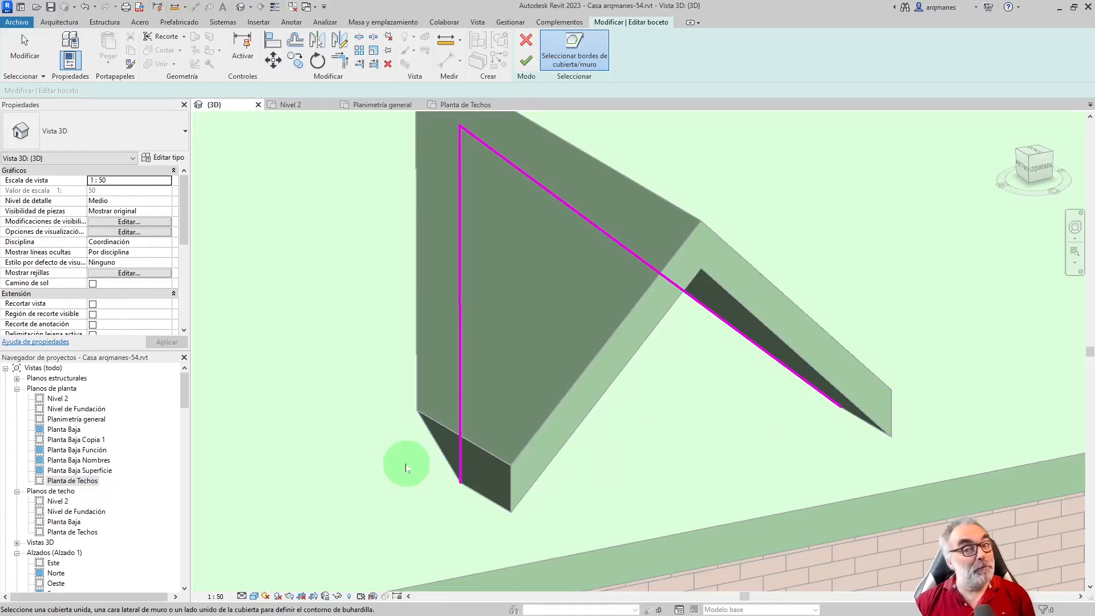
pyautogui.scroll(-3, 453, 415)
pyautogui.scroll(2, 696, 306)
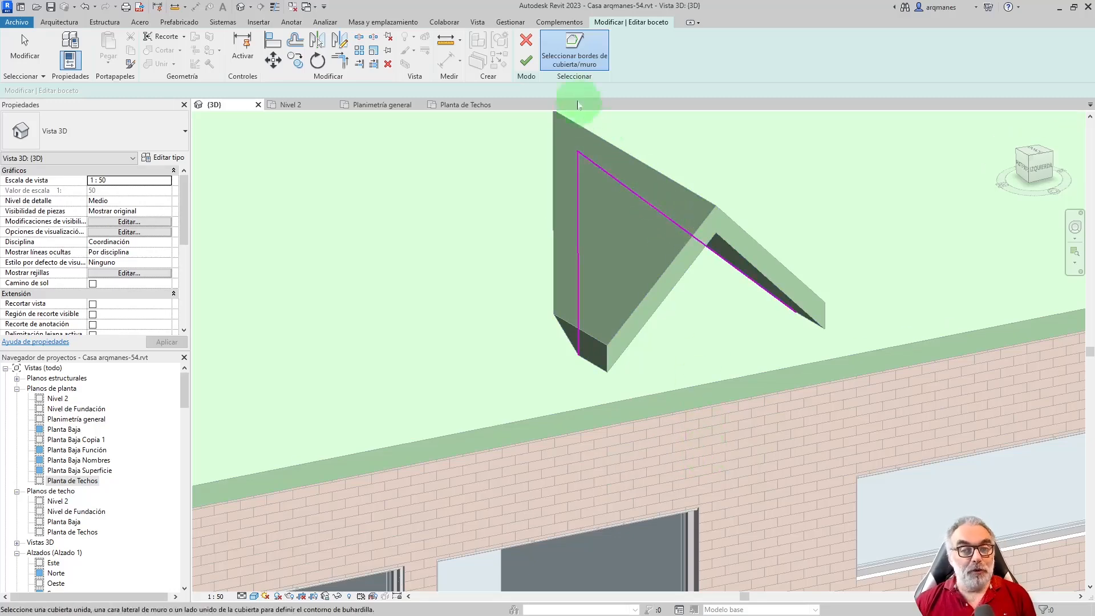
pyautogui.click(527, 42)
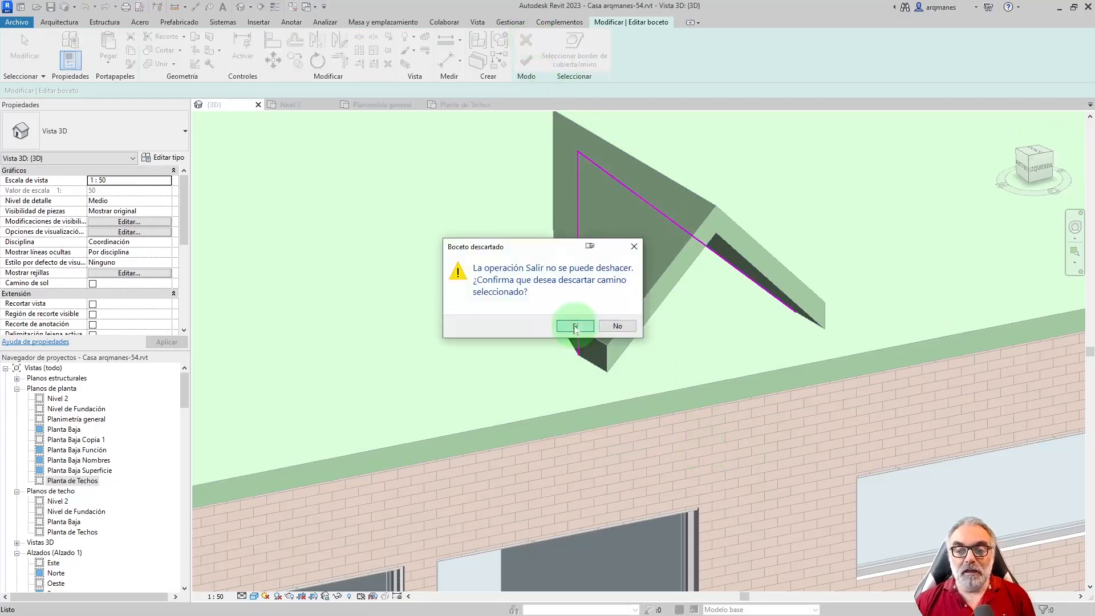
pyautogui.click(574, 328)
# Step: Detach the top of the long front stacked wall below the dormer from everything it is attached to
pyautogui.scroll(-5, 574, 329)
pyautogui.click(625, 393)
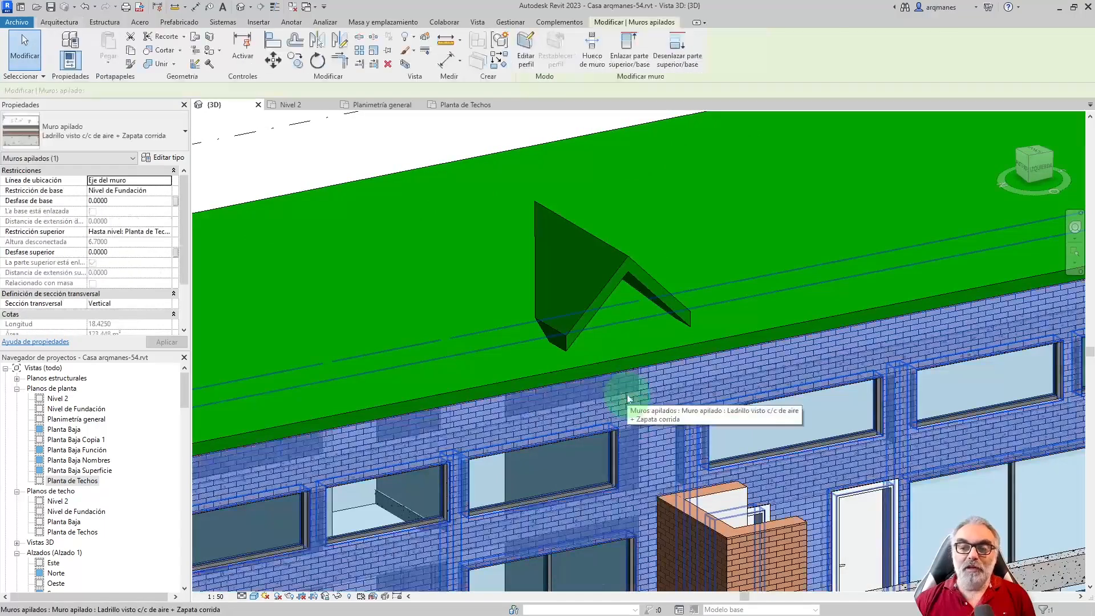
pyautogui.click(677, 55)
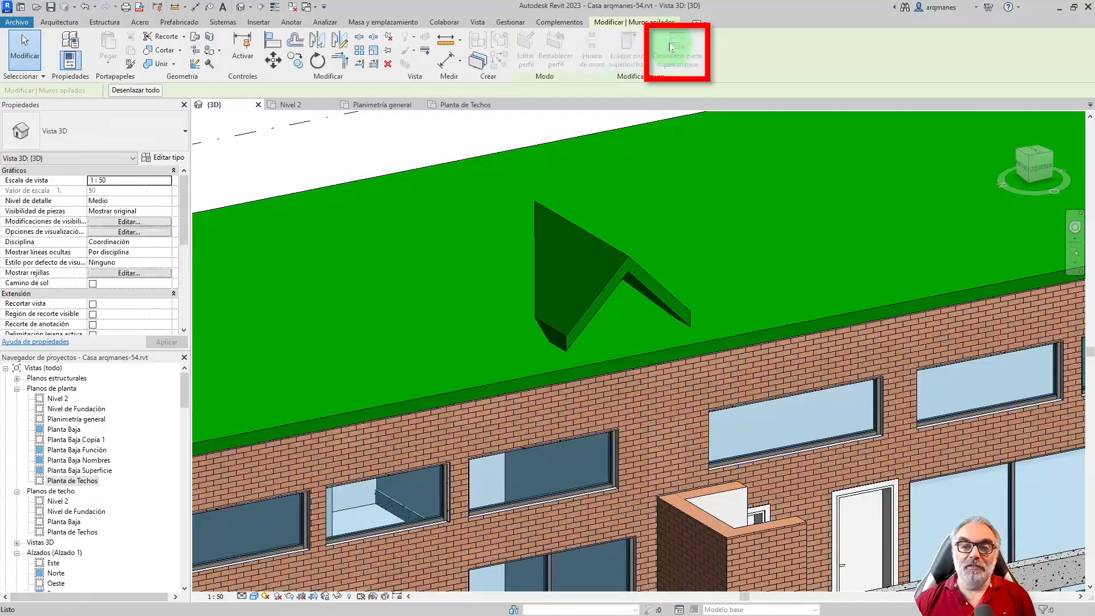
pyautogui.click(136, 90)
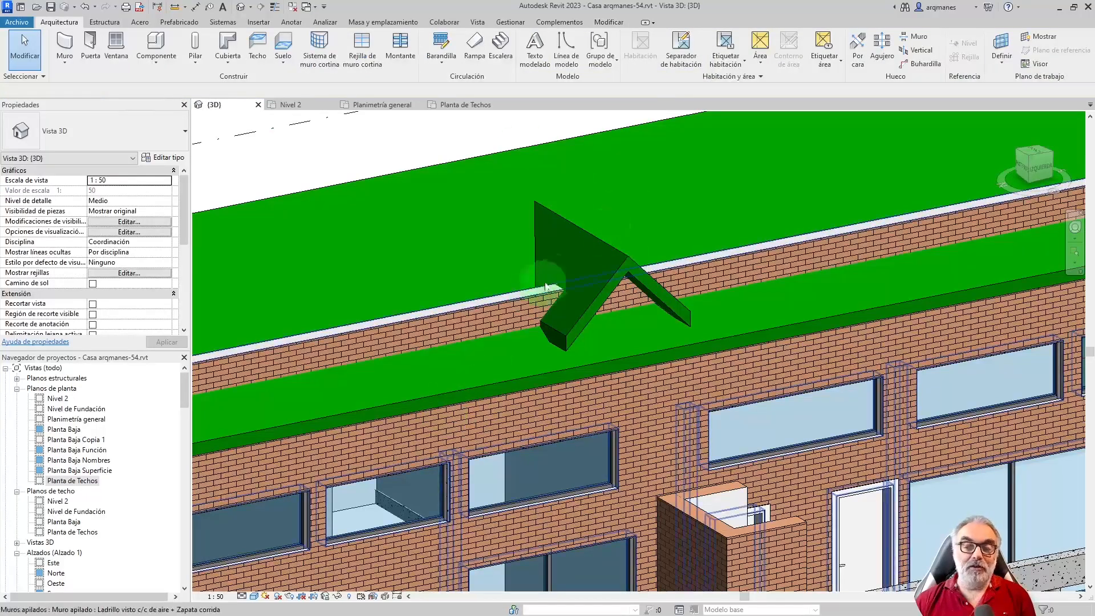
# Step: Start a dormer opening in the main roof, using the small gable roof and the front wall's face as its boundary
pyautogui.scroll(3, 623, 273)
pyautogui.scroll(1, 623, 273)
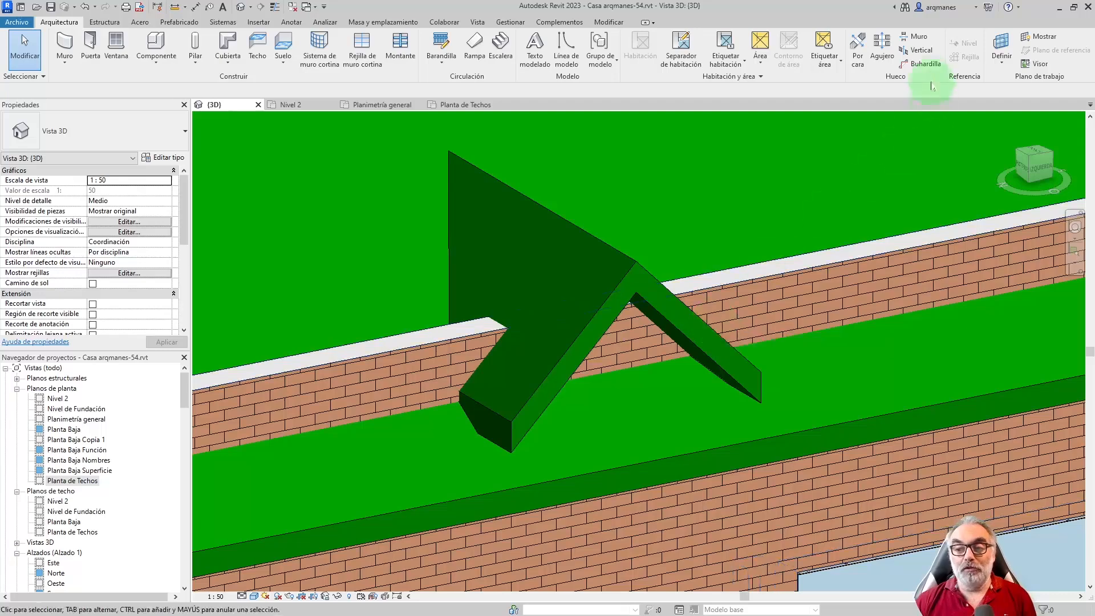
pyautogui.click(921, 66)
pyautogui.click(597, 470)
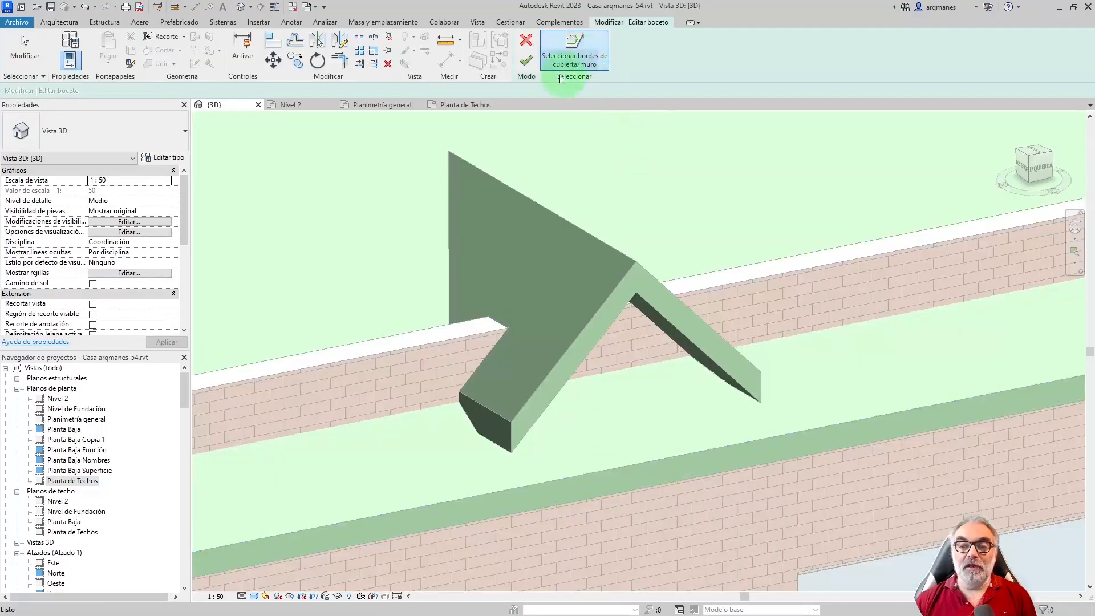
pyautogui.click(542, 368)
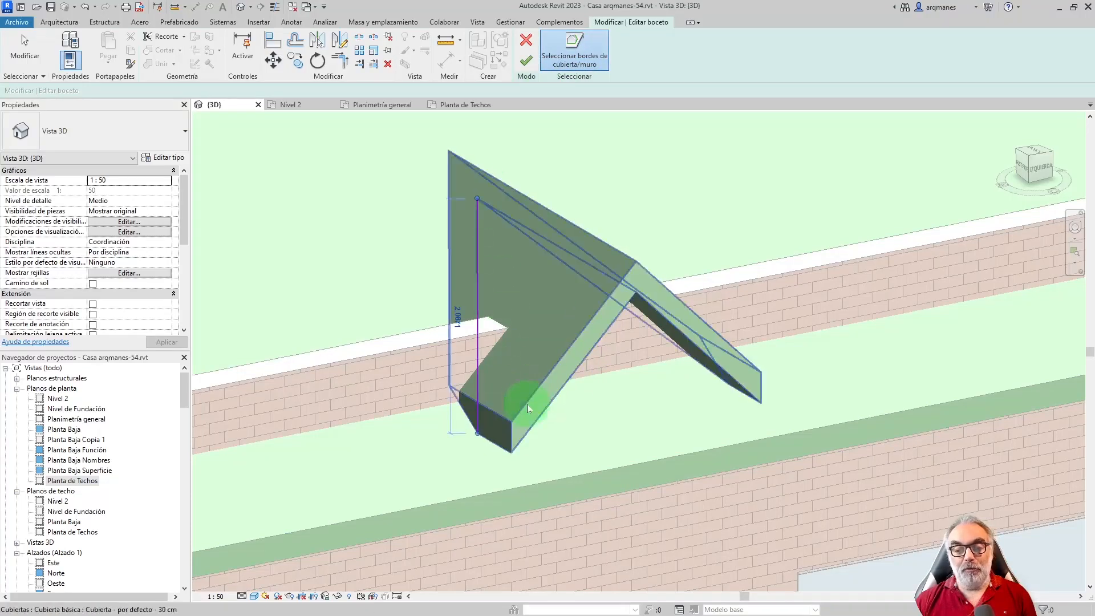
pyautogui.click(714, 389)
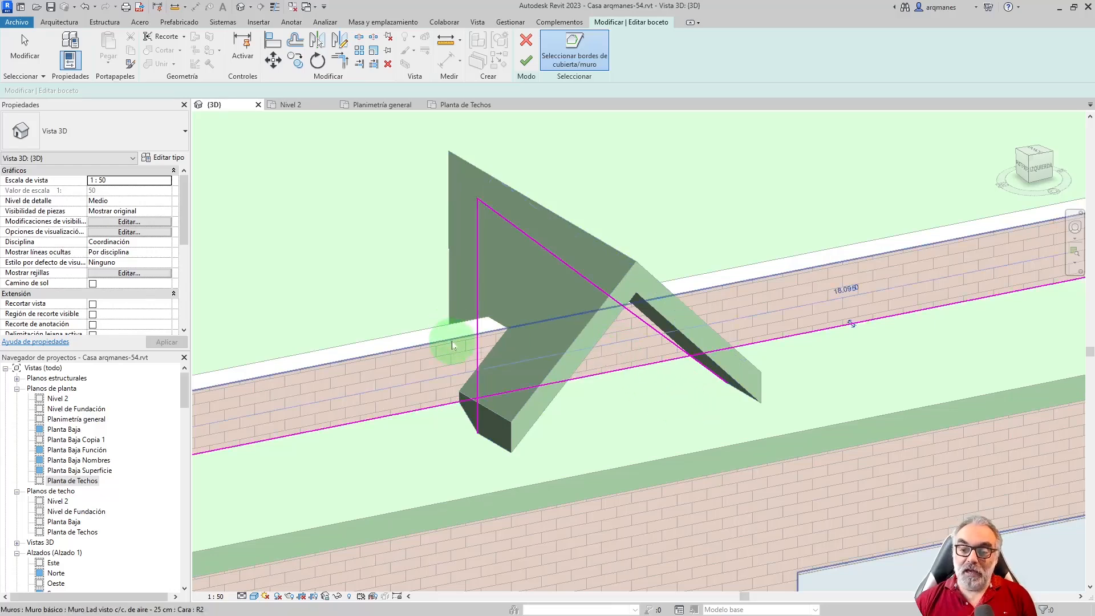
pyautogui.click(421, 409)
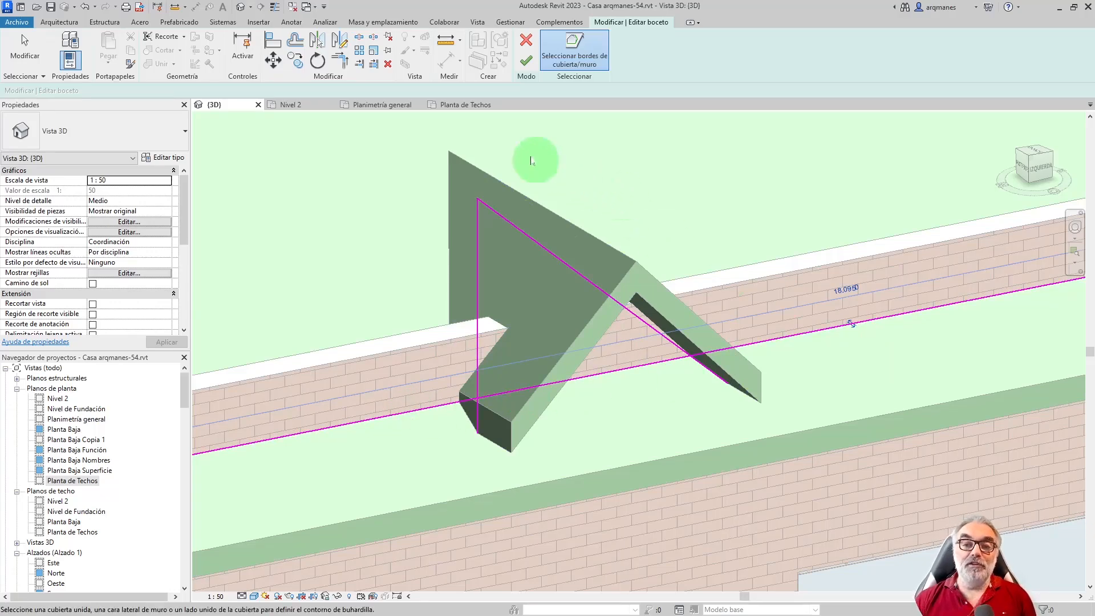
# Step: Trim the wall boundary line to both gable roof lines to form a closed triangle, and finish the dormer opening
pyautogui.click(341, 62)
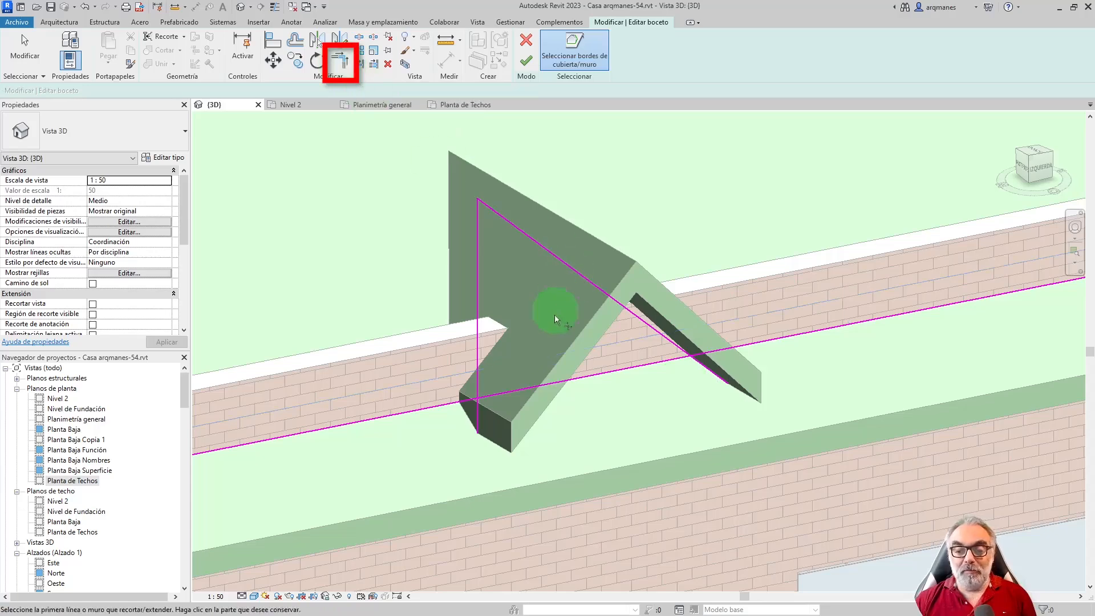
pyautogui.click(521, 388)
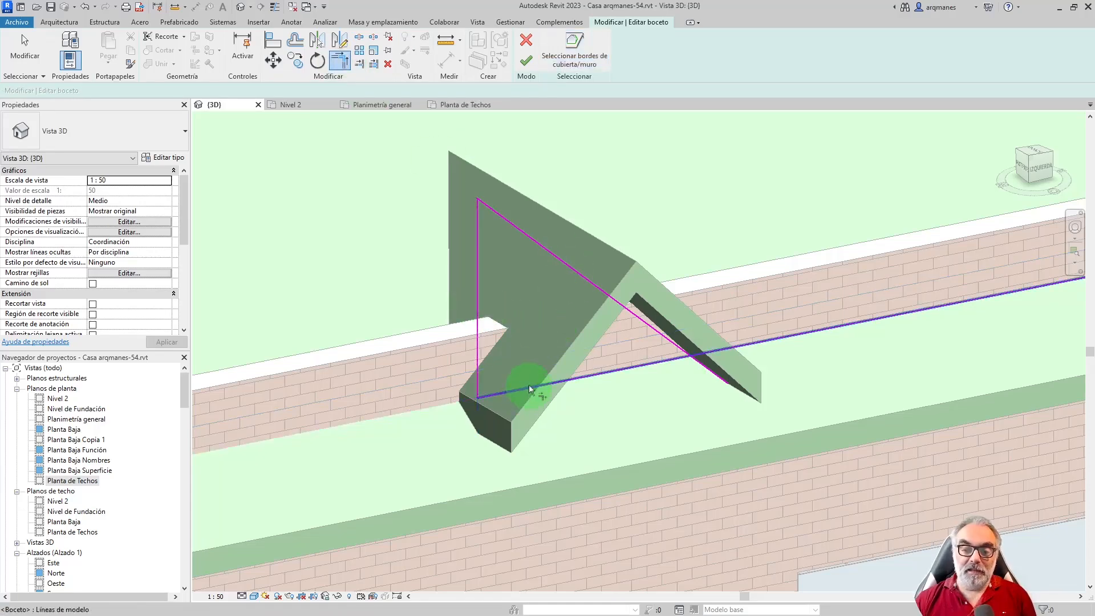
pyautogui.click(600, 375)
pyautogui.click(631, 310)
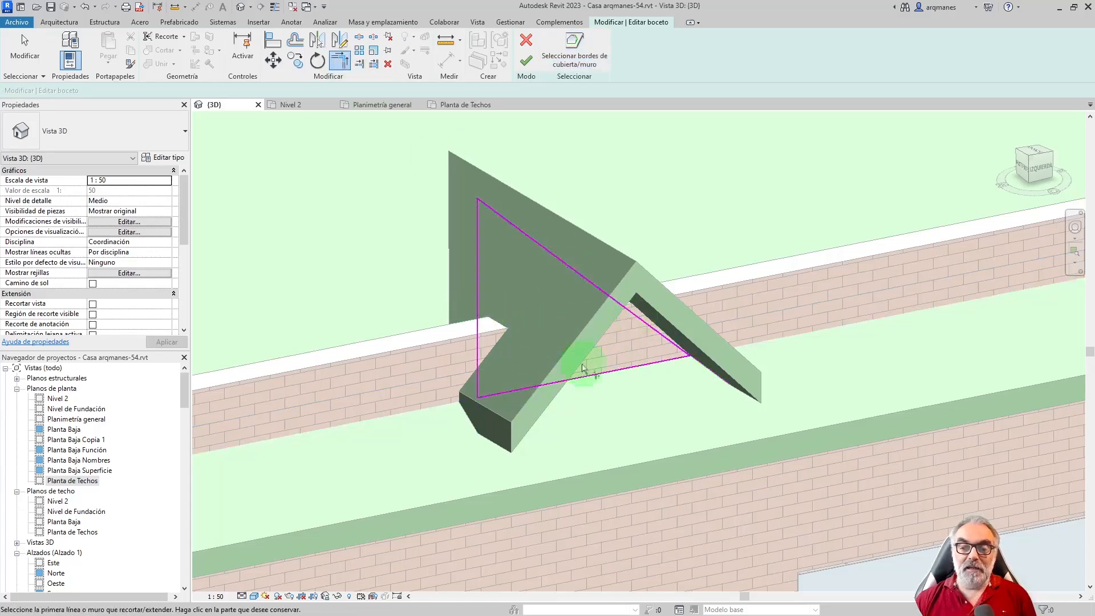
pyautogui.click(526, 60)
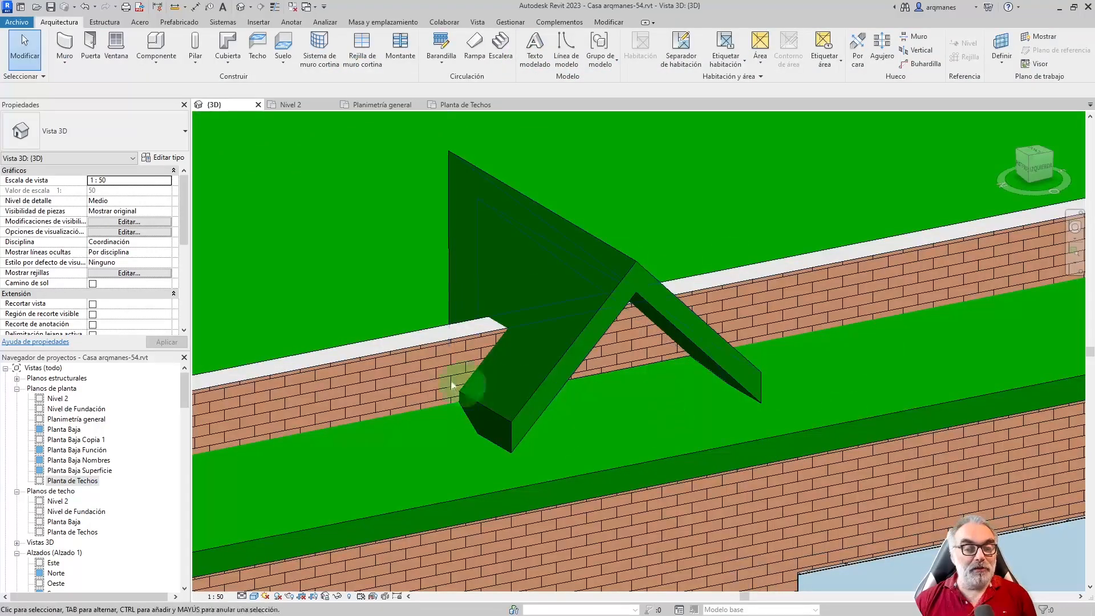
# Step: Attach the top of the front stacked wall to the main hip roof
pyautogui.click(359, 361)
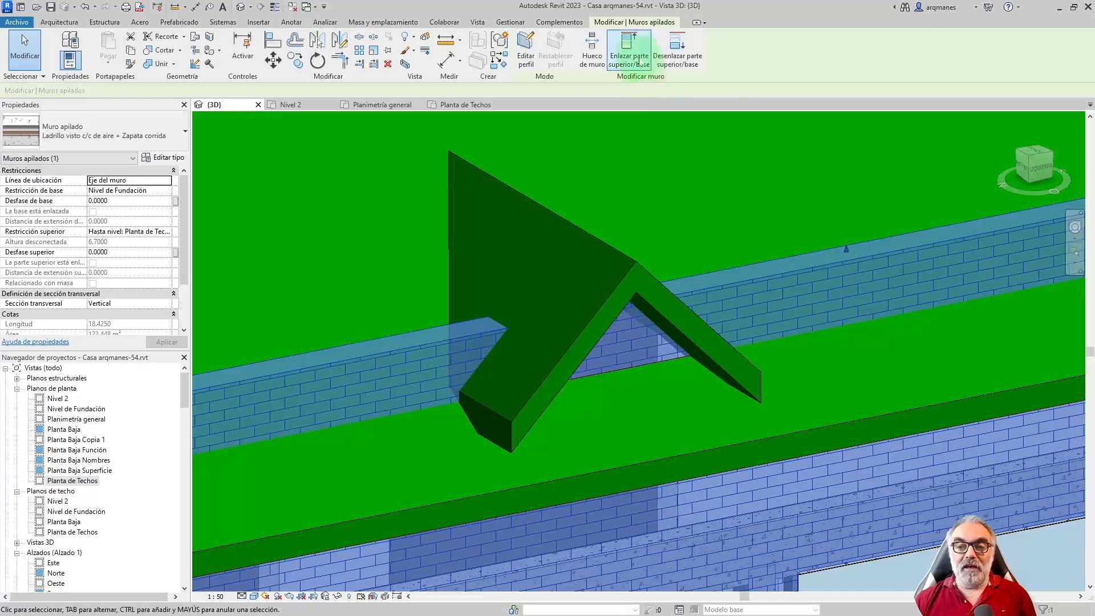
pyautogui.click(626, 46)
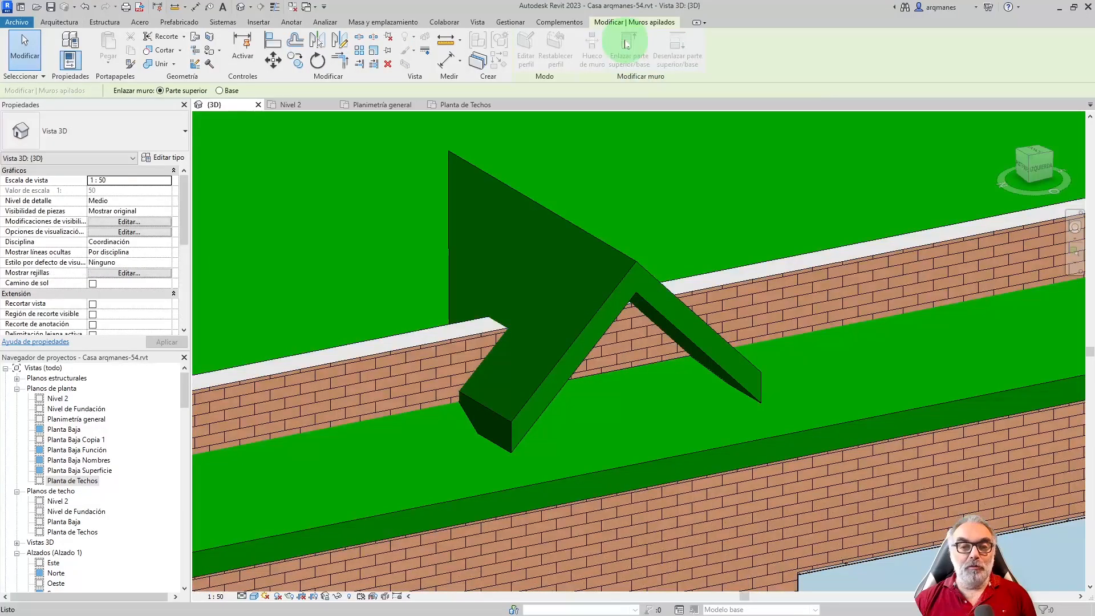
pyautogui.click(598, 473)
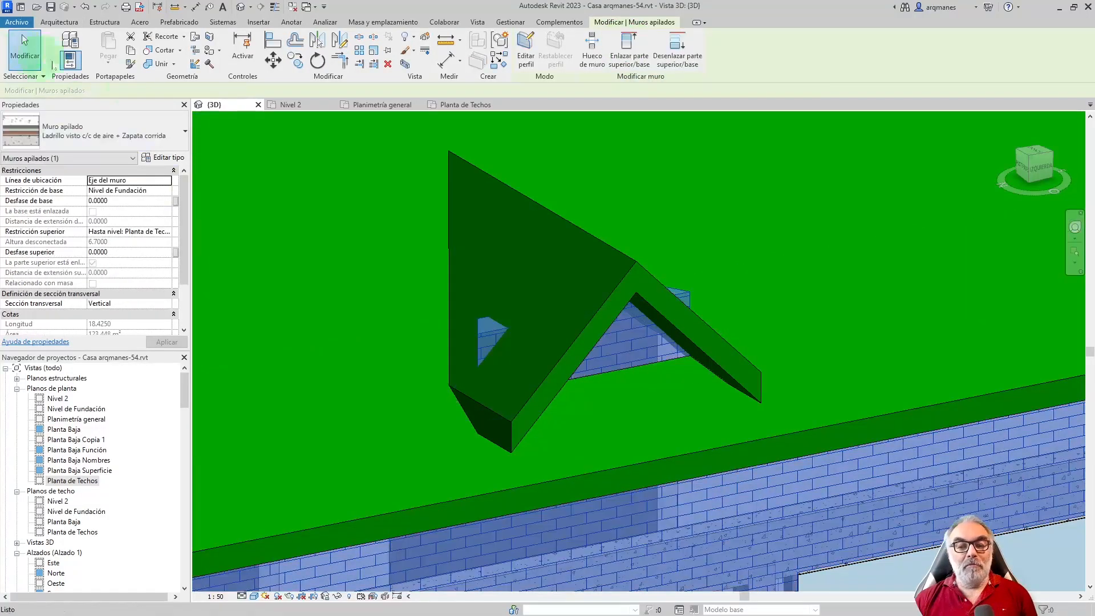
# Step: Attach the top of the front stacked wall to the small gable roof as well, accepting the warning
pyautogui.keyDown('shift'); pyautogui.moveTo(566, 322); pyautogui.dragTo(643, 405, button='middle'); pyautogui.keyUp('shift')
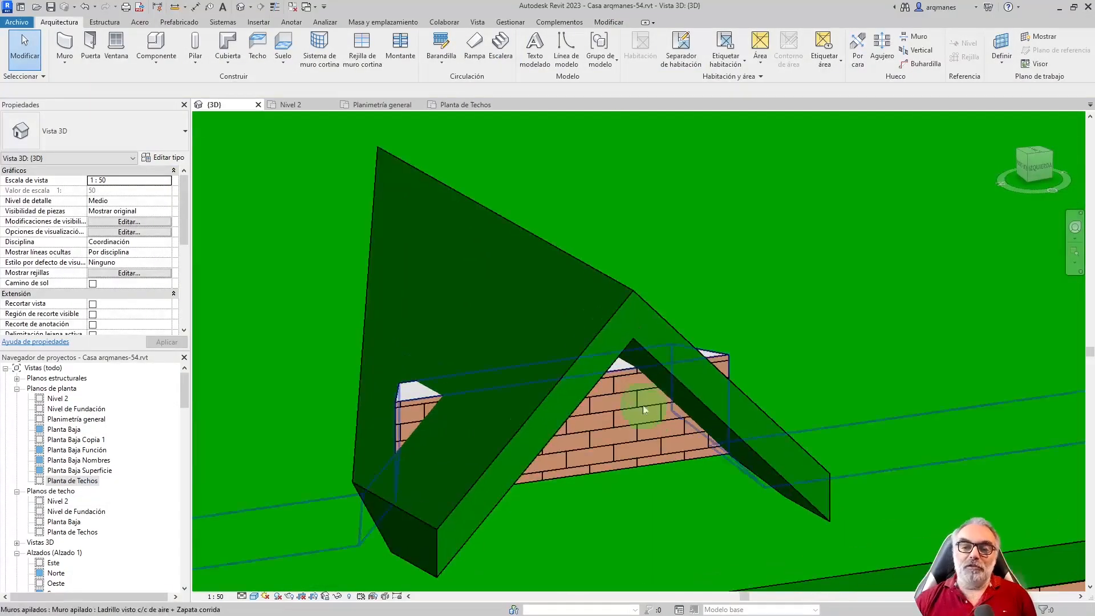
pyautogui.click(619, 375)
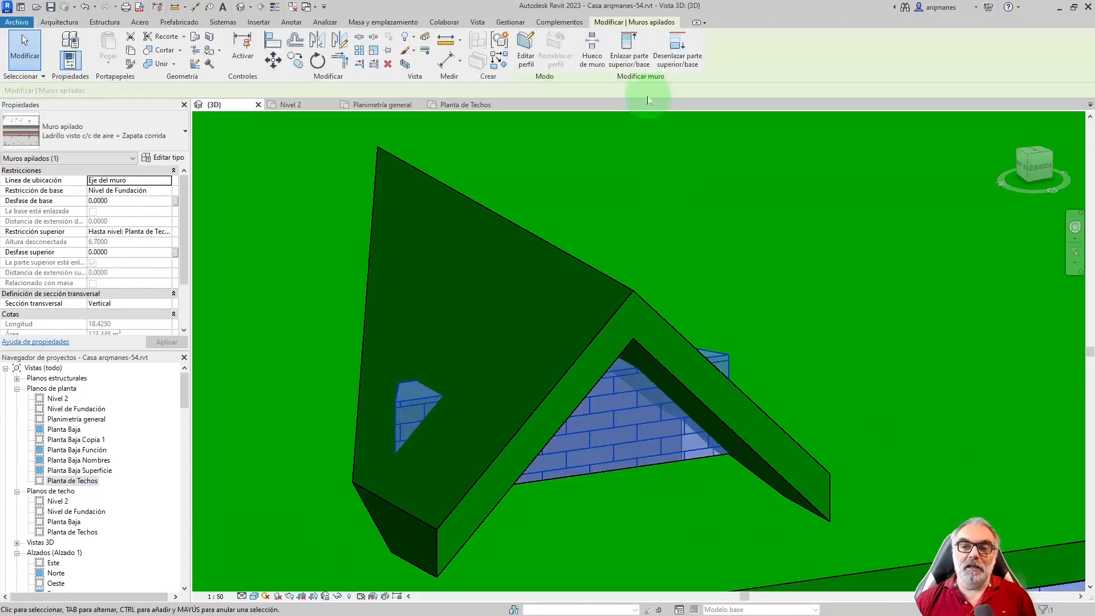
pyautogui.click(629, 49)
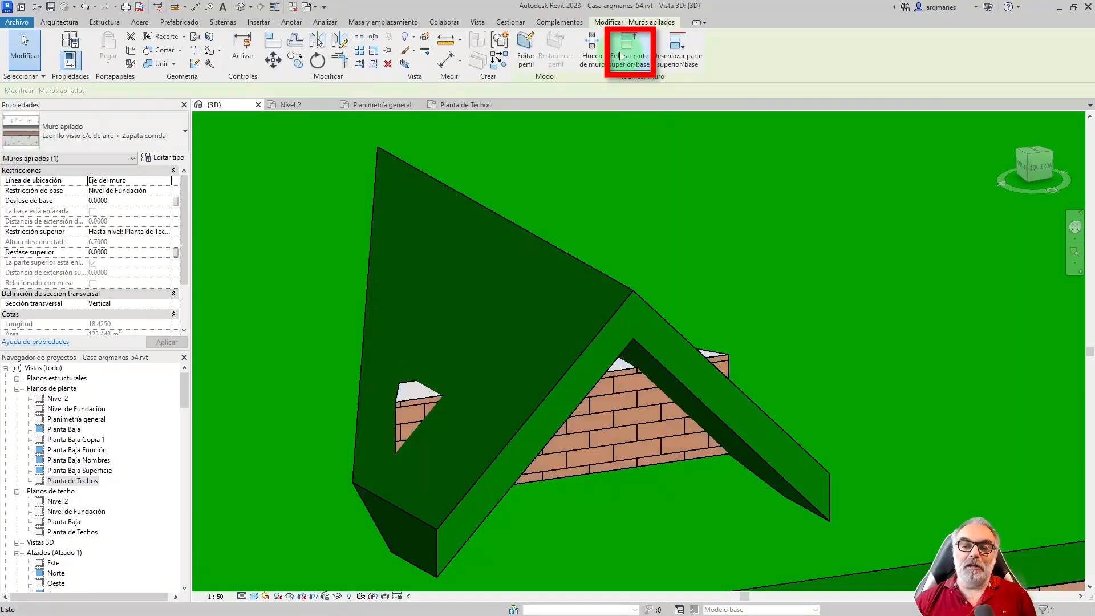
pyautogui.click(628, 309)
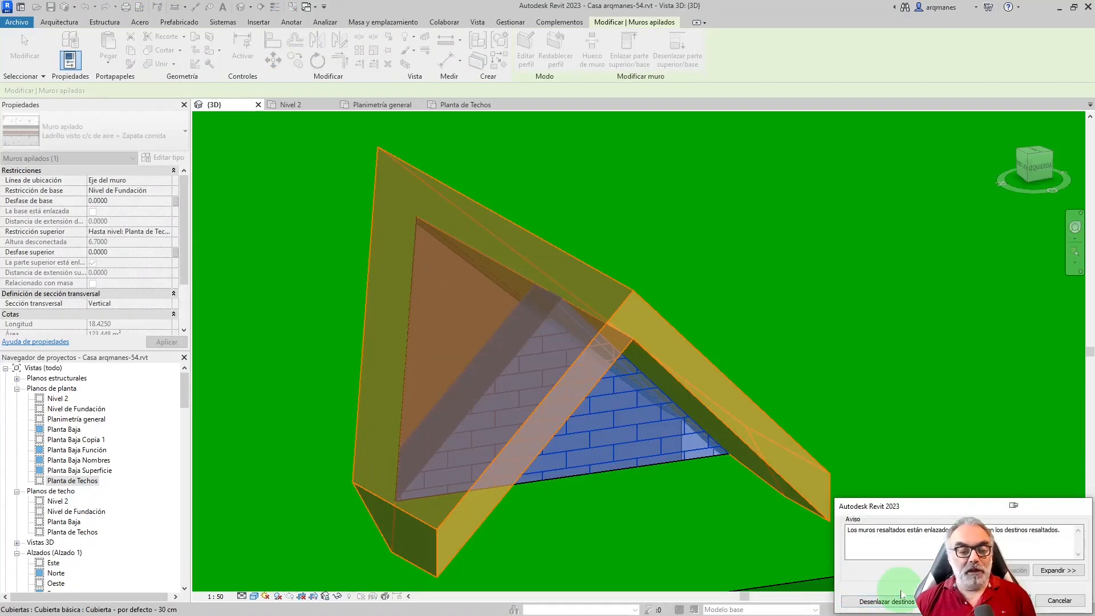
pyautogui.click(1005, 601)
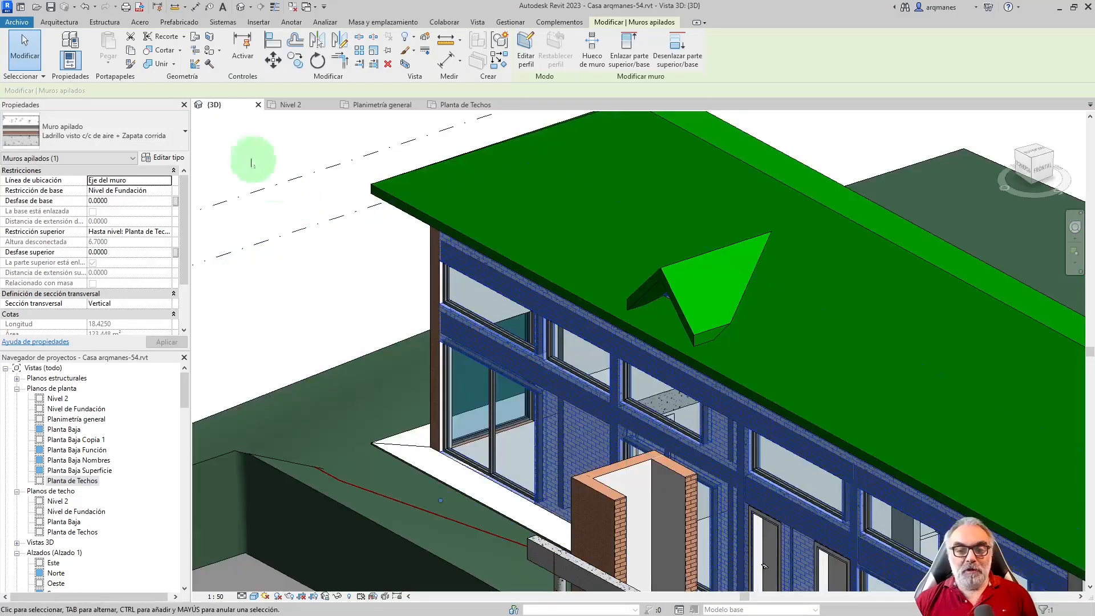
pyautogui.click(252, 160)
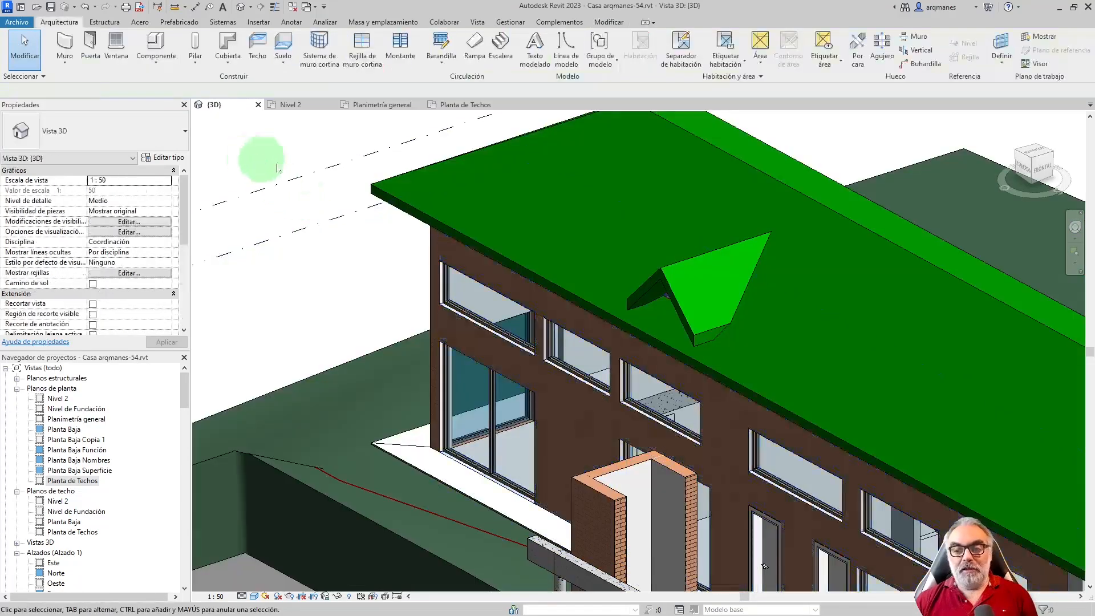
pyautogui.scroll(3, 772, 224)
pyautogui.keyDown('shift'); pyautogui.moveTo(616, 330); pyautogui.dragTo(675, 361, button='middle'); pyautogui.keyUp('shift')
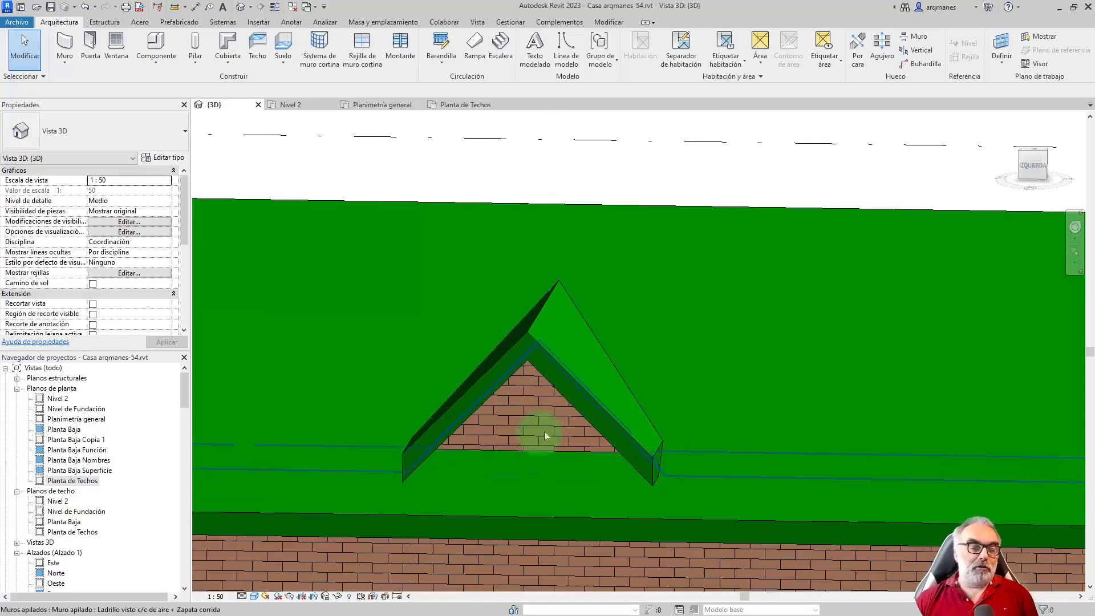
pyautogui.keyDown('shift'); pyautogui.moveTo(625, 316); pyautogui.dragTo(499, 412, button='middle'); pyautogui.keyUp('shift')
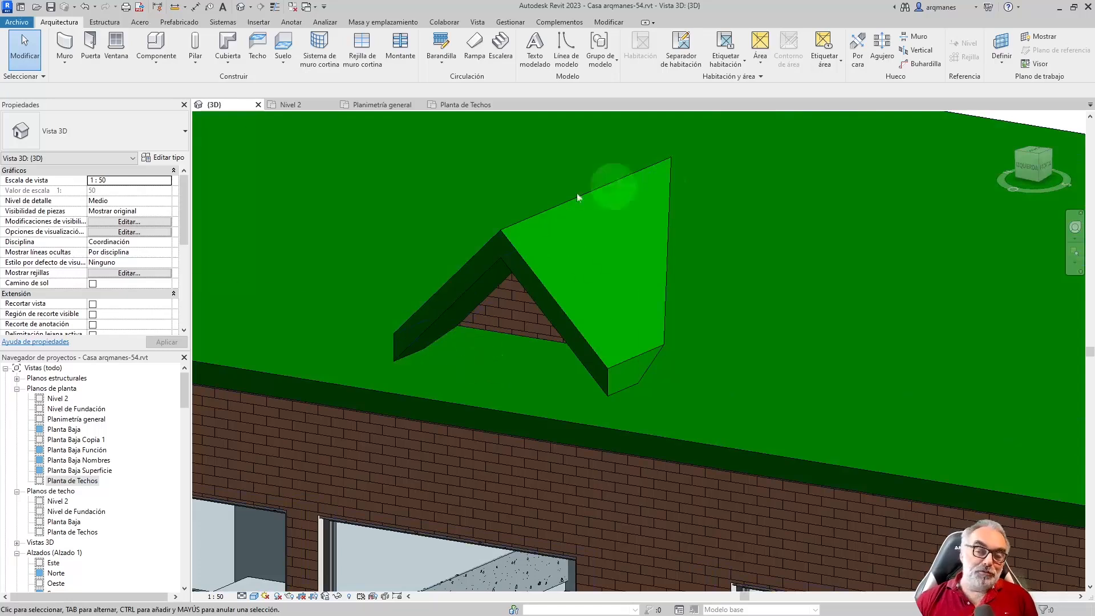